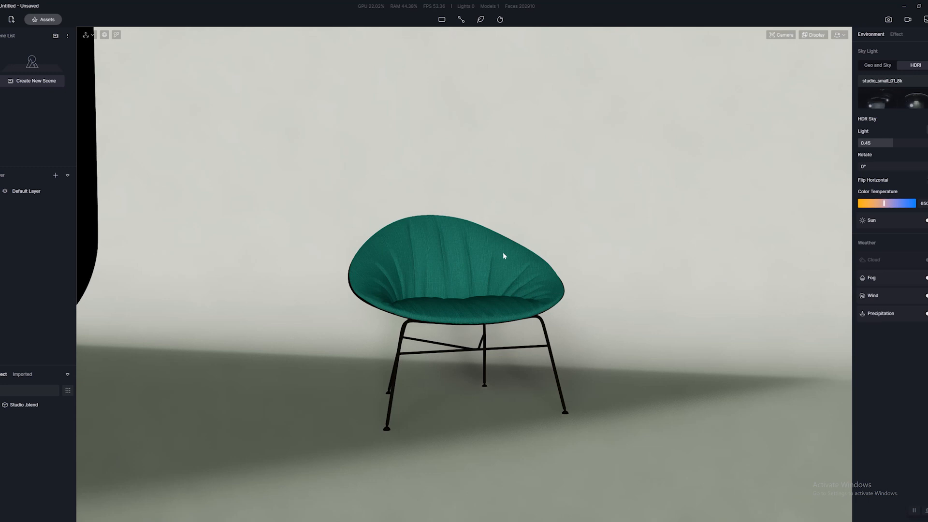
pyautogui.moveTo(503, 253); pyautogui.dragTo(715, 349, button='right')
pyautogui.scroll(-3, 716, 348)
pyautogui.moveTo(464, 74); pyautogui.dragTo(608, 237, button='right')
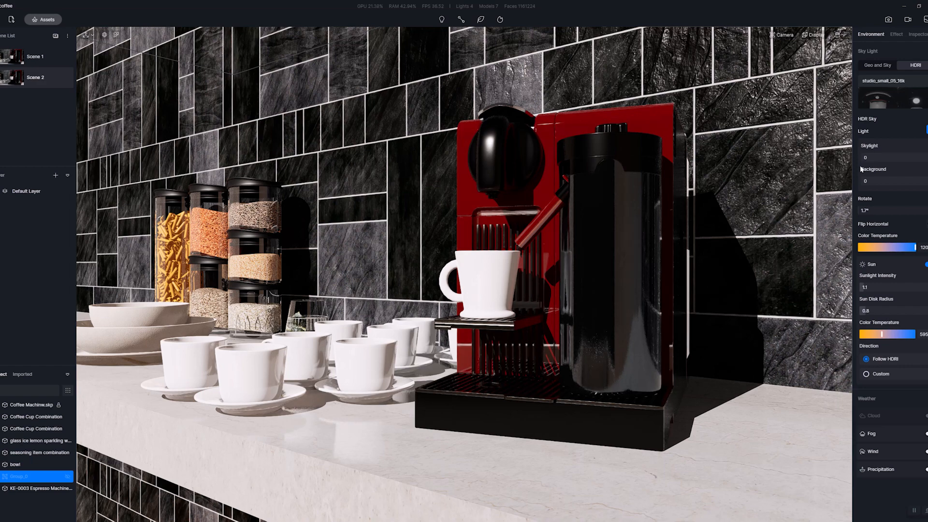
# Set the coffee scene's HDRI skylight to 1 and lower it to 0.24.
pyautogui.click(868, 158)
pyautogui.write('1')
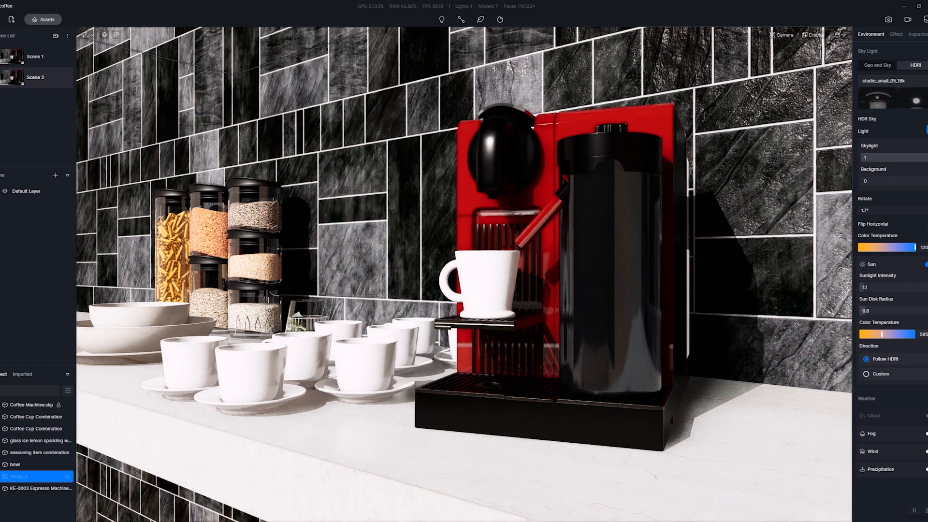
pyautogui.moveTo(927, 158); pyautogui.dragTo(878, 162)
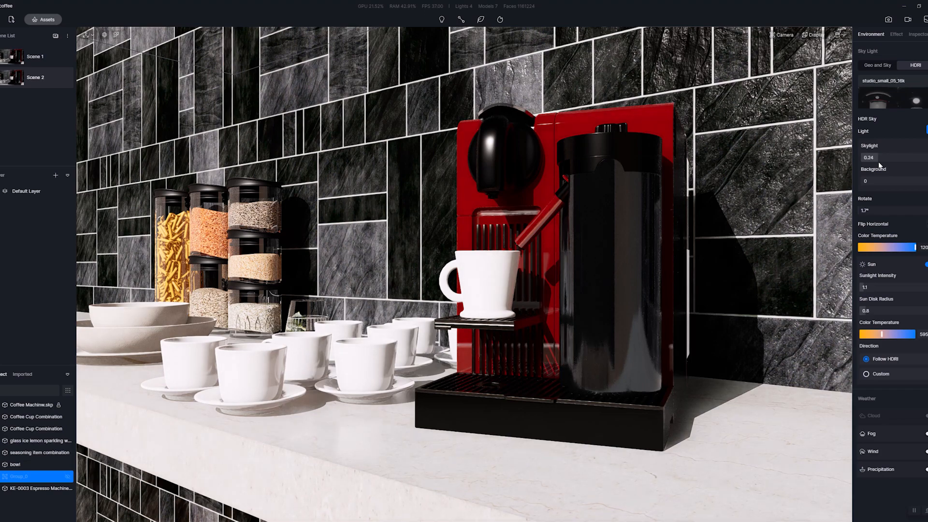
# Compare the coffee scene with the sun off and on, setting the skylight to 1 and increasing the sunlight intensity.
pyautogui.click(927, 265)
pyautogui.moveTo(879, 157); pyautogui.dragTo(888, 157)
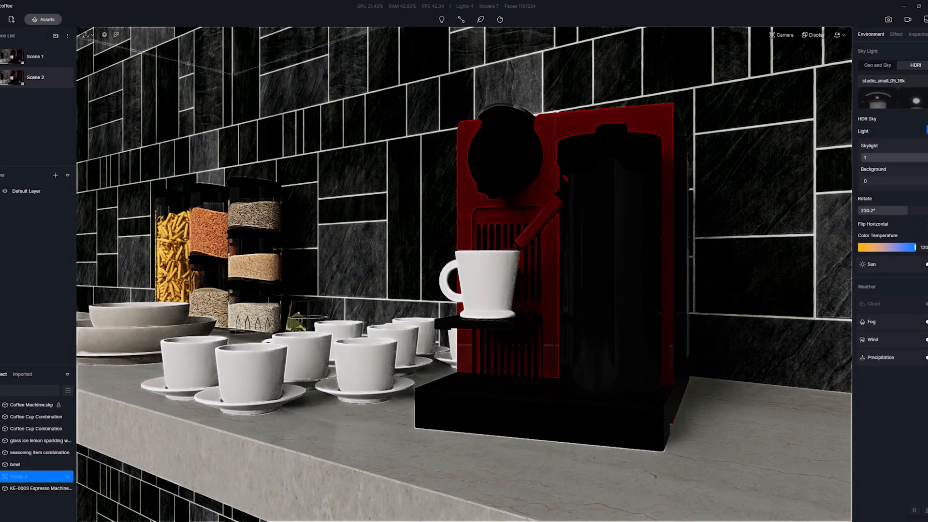
pyautogui.click(926, 264)
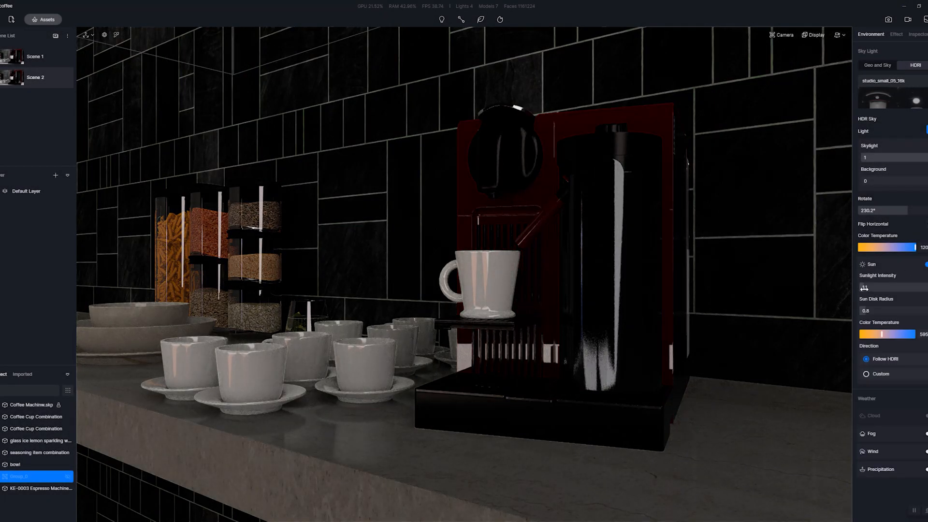
pyautogui.moveTo(865, 288); pyautogui.dragTo(906, 289)
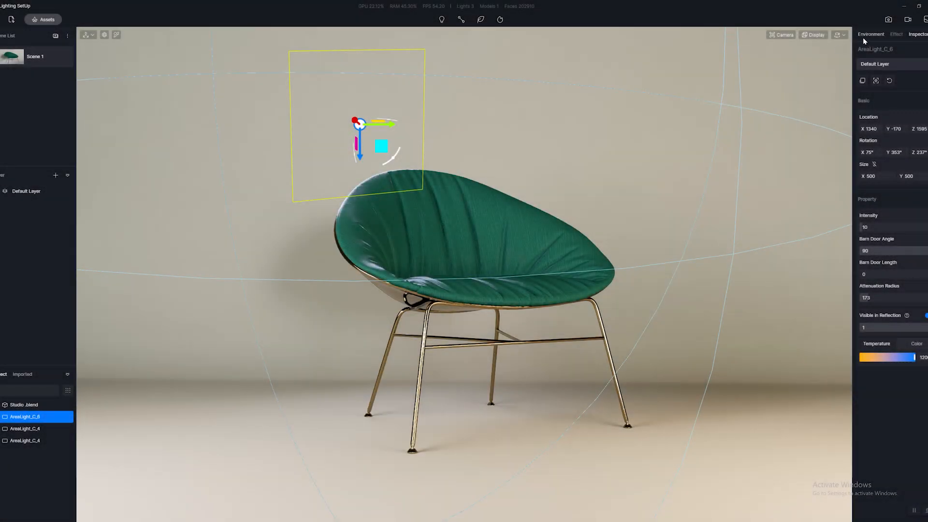
# Show the chair scene's environment settings, deselect the area light and open image rendering.
pyautogui.click(865, 35)
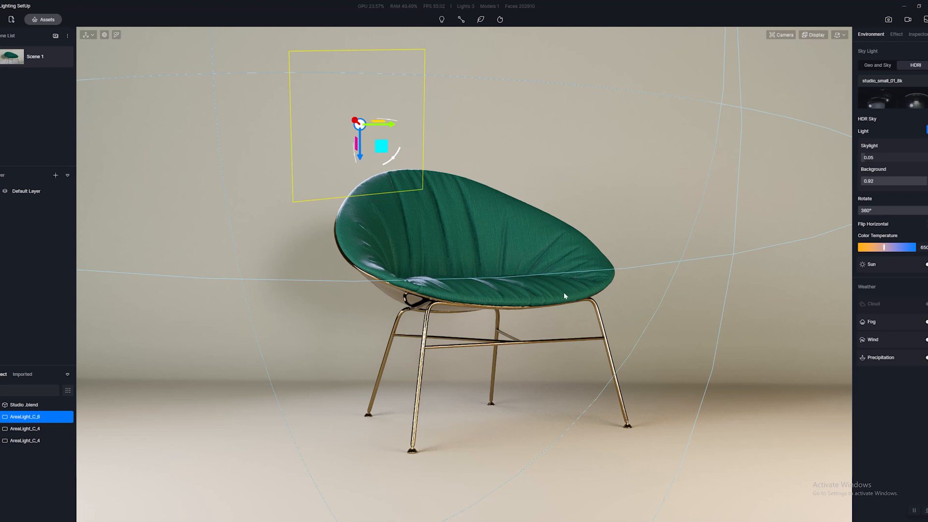
pyautogui.moveTo(564, 293)
pyautogui.mouseDown(button='right')
pyautogui.moveTo(544, 293)
pyautogui.moveTo(559, 293)
pyautogui.mouseUp(button='right')
pyautogui.press('Escape')
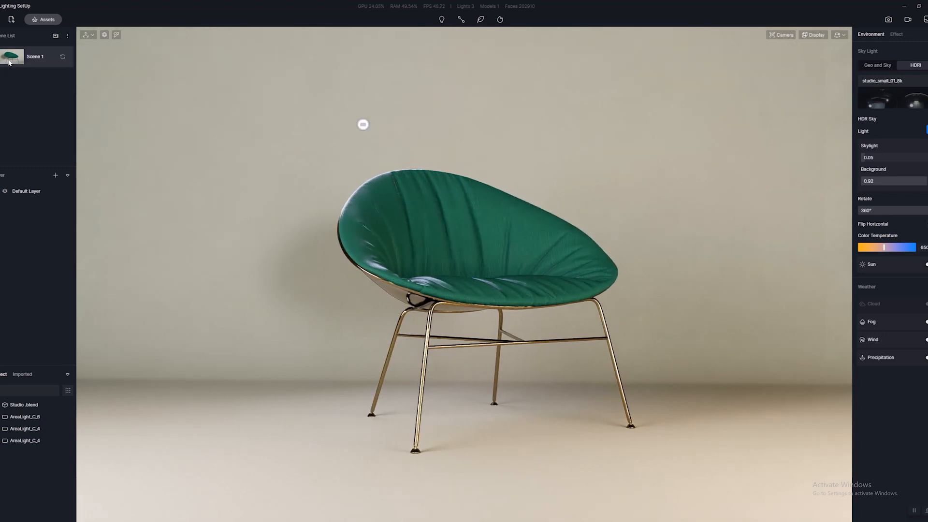
pyautogui.click(888, 19)
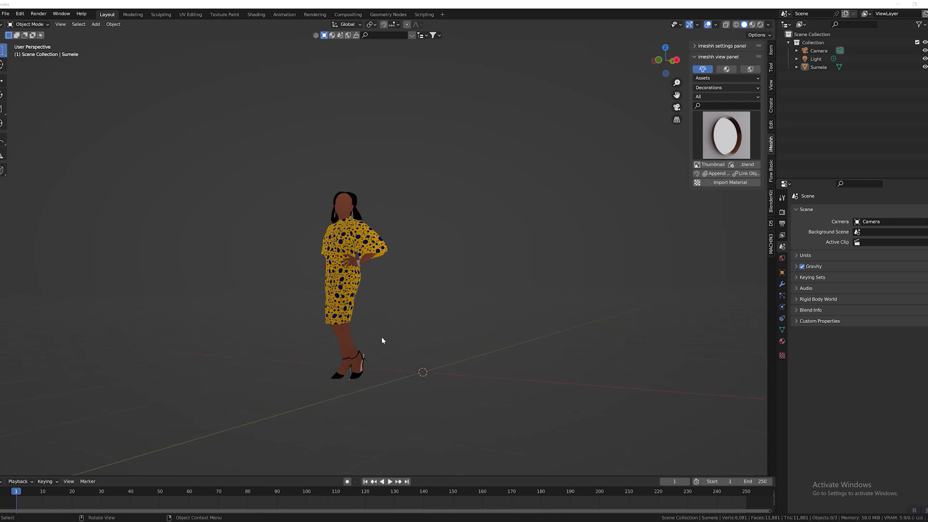
# Switch to Blender and move the woman figure about 1.2 m away from the scene origin.
pyautogui.moveTo(381, 337); pyautogui.dragTo(457, 327, button='middle')
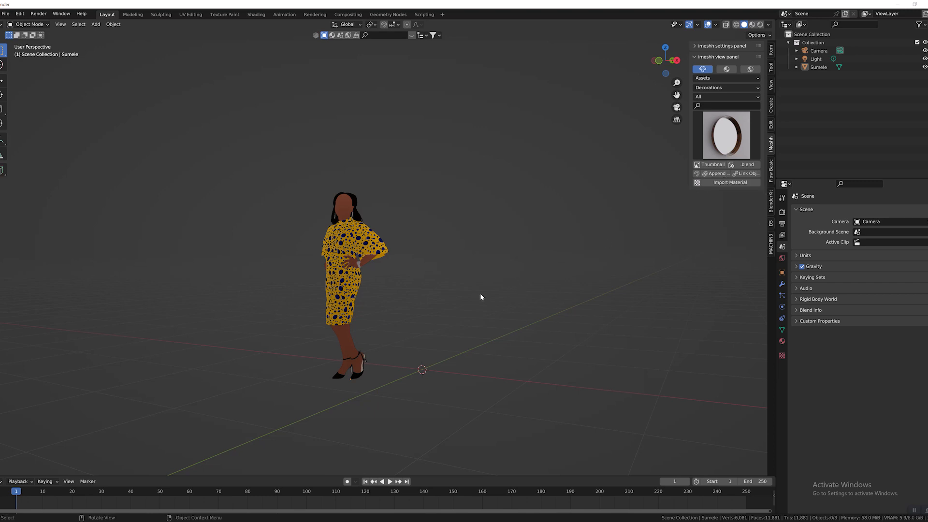
pyautogui.moveTo(492, 311); pyautogui.dragTo(386, 298, button='middle')
pyautogui.click(369, 287)
pyautogui.scroll(5, 386, 278)
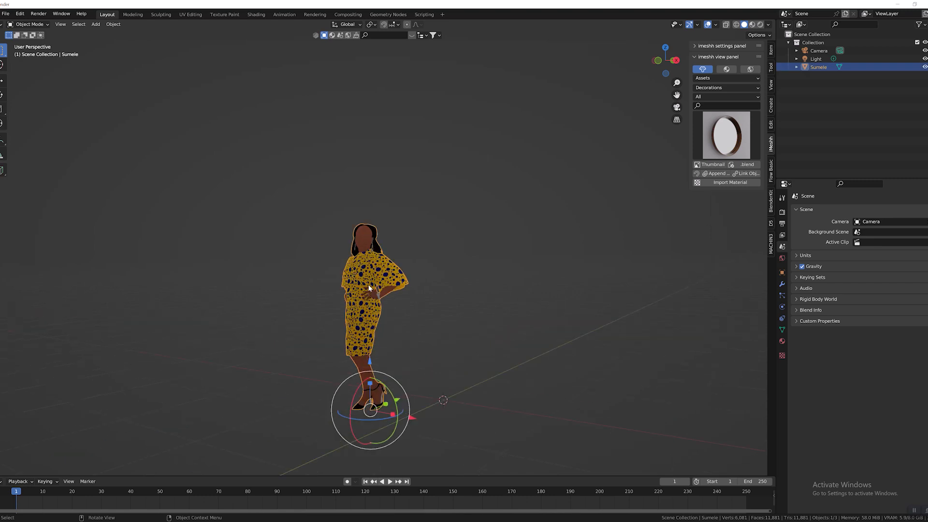
pyautogui.moveTo(406, 242); pyautogui.dragTo(442, 262, button='middle')
pyautogui.press('g')
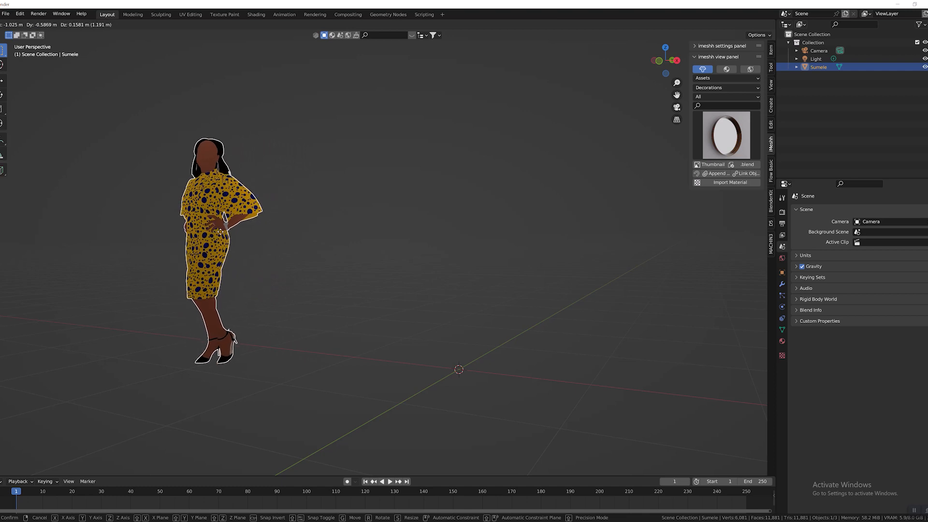
pyautogui.click(218, 234)
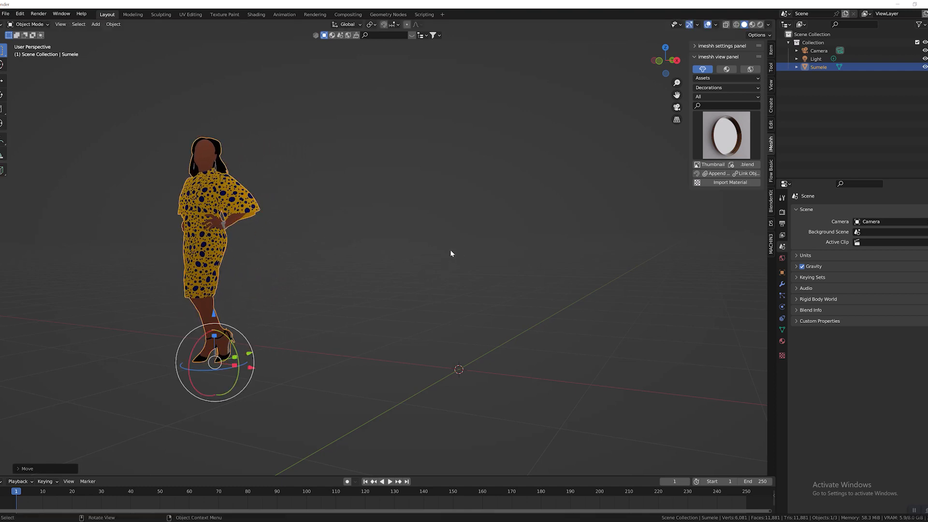
# Add a plane at the scene origin and scale it up to about twice its size.
pyautogui.moveTo(499, 363); pyautogui.dragTo(459, 324, button='middle')
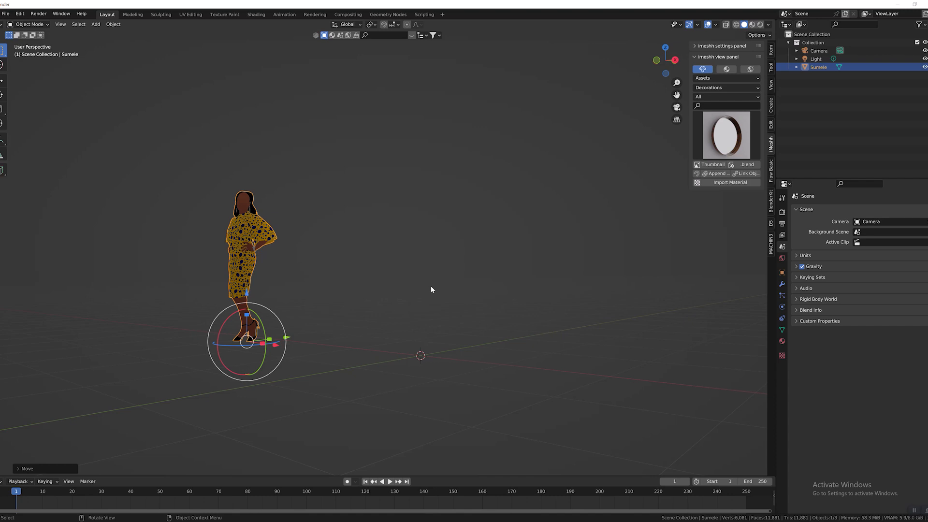
pyautogui.moveTo(385, 242); pyautogui.dragTo(251, 275, button='middle')
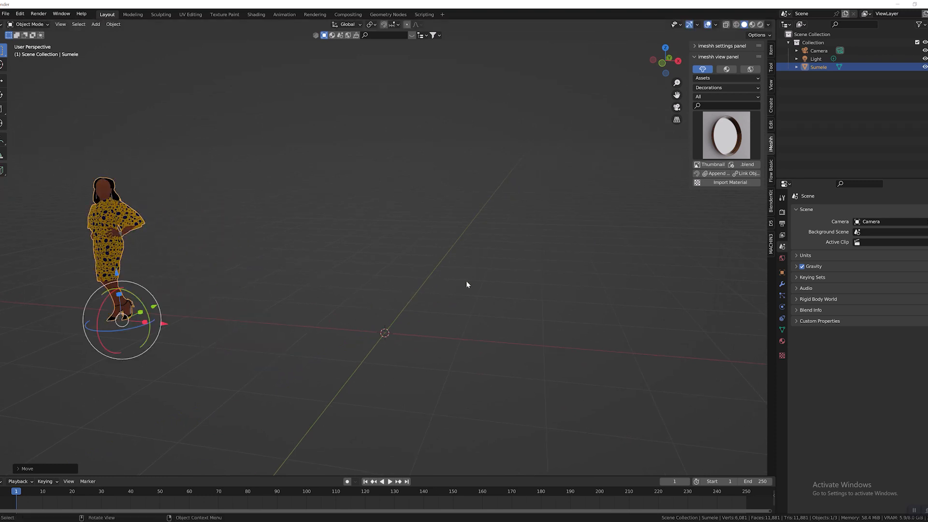
pyautogui.moveTo(466, 281); pyautogui.dragTo(346, 166, button='middle')
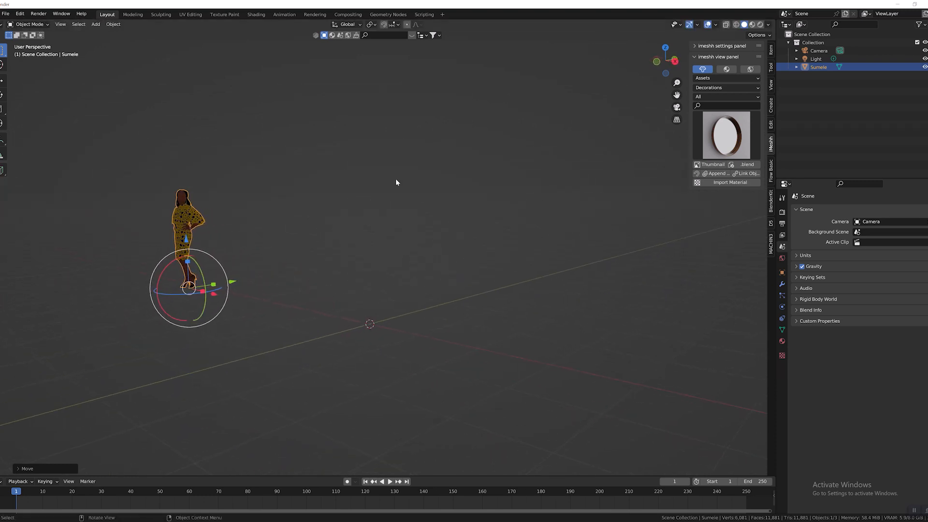
pyautogui.click(92, 26)
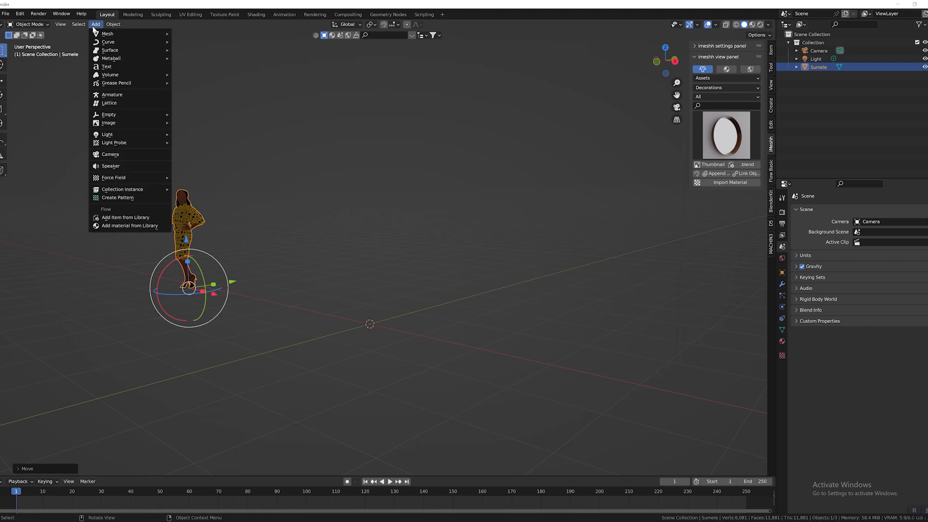
pyautogui.moveTo(107, 35)
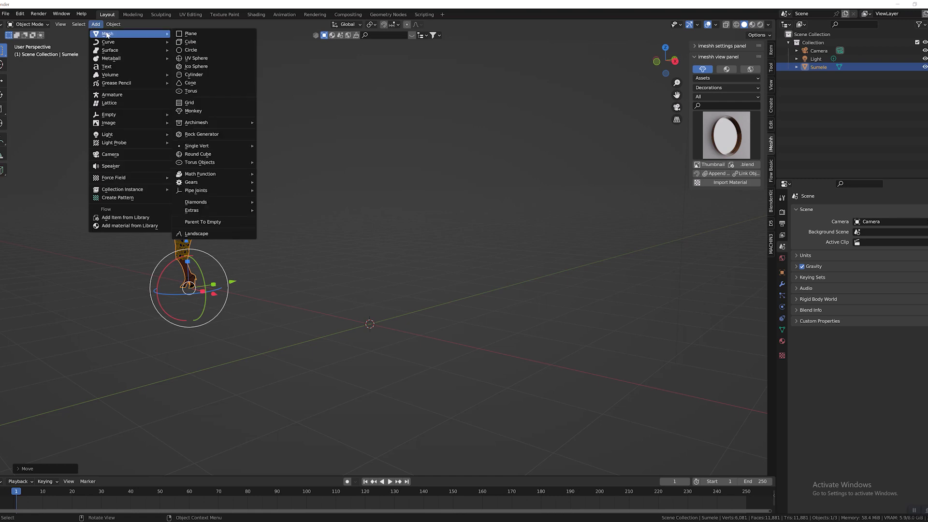
pyautogui.click(191, 34)
pyautogui.moveTo(508, 249); pyautogui.dragTo(417, 249, button='middle')
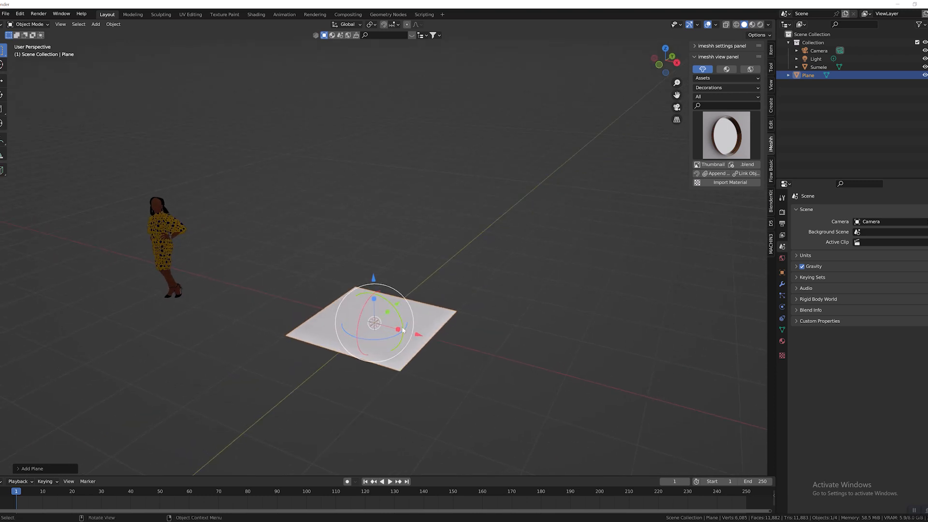
pyautogui.press('s')
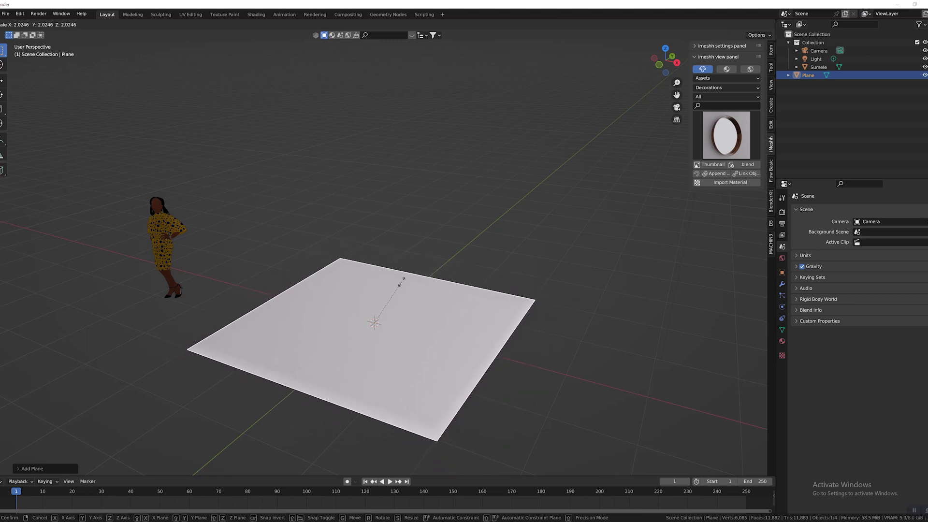
pyautogui.click(392, 281)
# Extrude the plane's back edge about 3.2 m upward along Z to form a wall, and return to object mode.
pyautogui.moveTo(534, 288); pyautogui.dragTo(393, 309, button='middle')
pyautogui.click(512, 307)
pyautogui.click(404, 309)
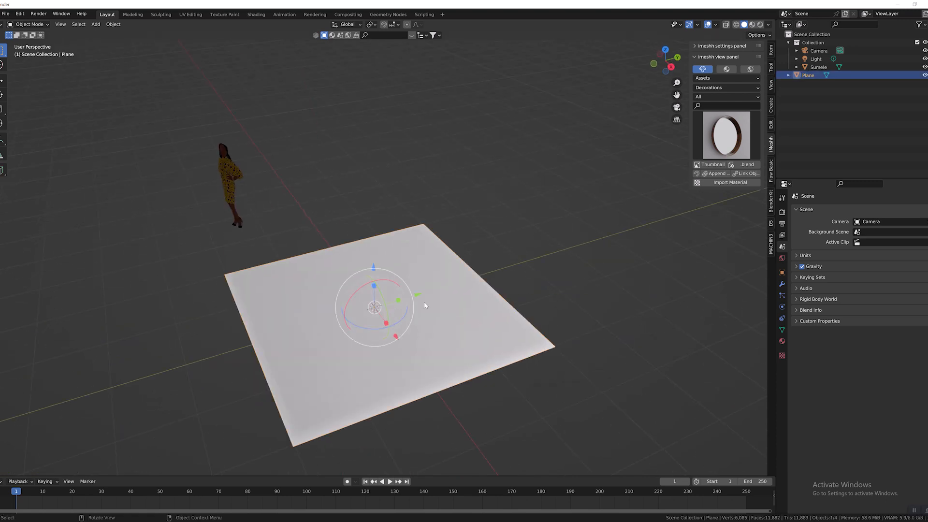
pyautogui.press('Tab')
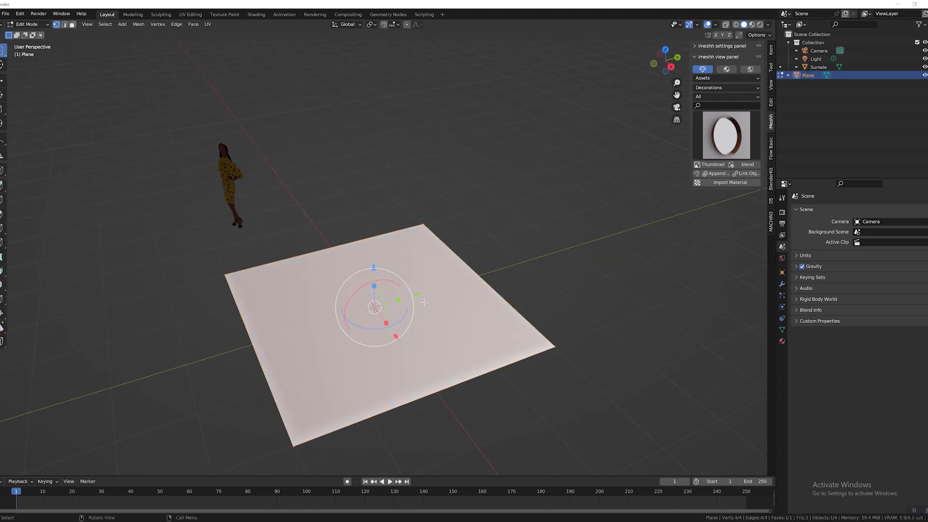
pyautogui.click(65, 24)
pyautogui.click(507, 302)
pyautogui.moveTo(507, 303); pyautogui.dragTo(535, 271, button='middle')
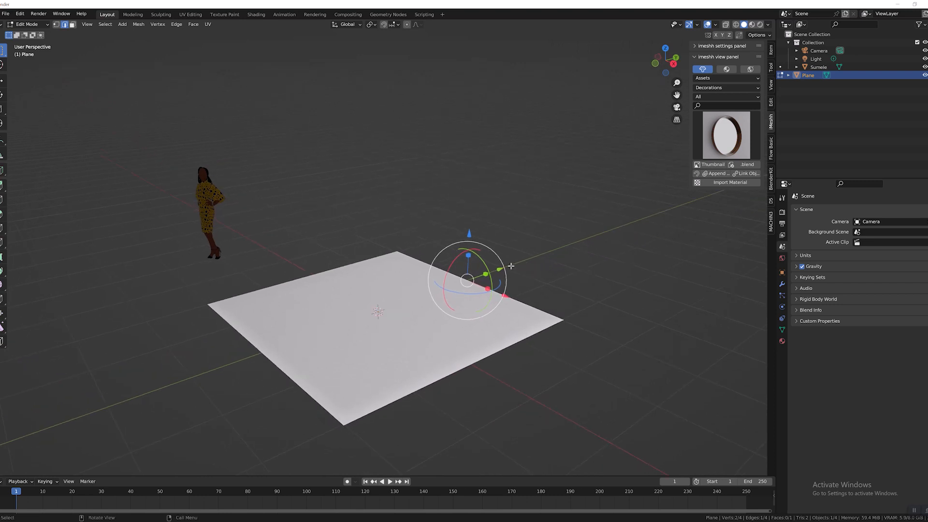
pyautogui.press('e')
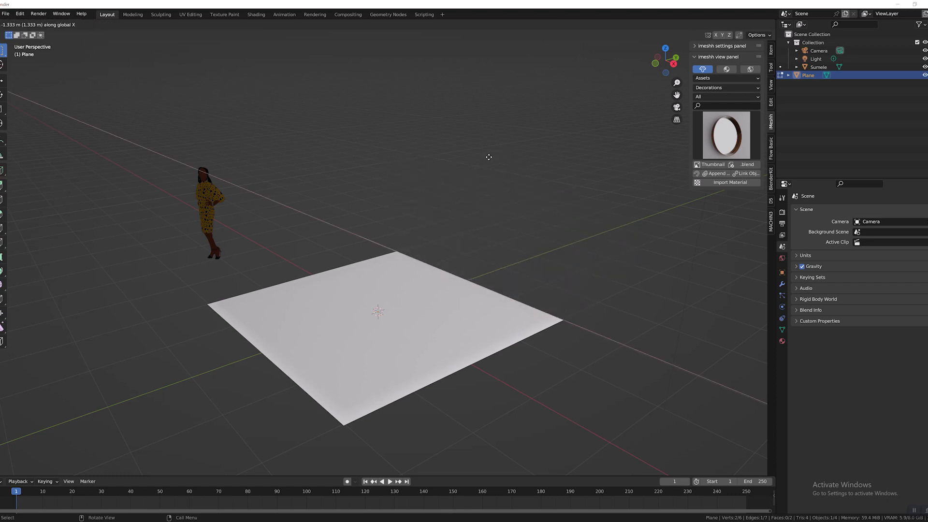
pyautogui.press('z')
pyautogui.press('z')
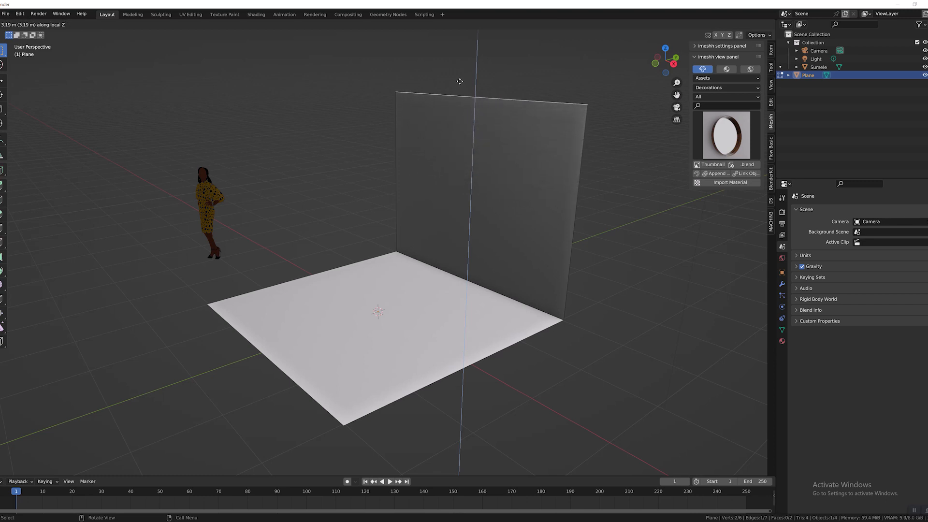
pyautogui.click(462, 80)
pyautogui.moveTo(538, 166); pyautogui.dragTo(524, 147, button='middle')
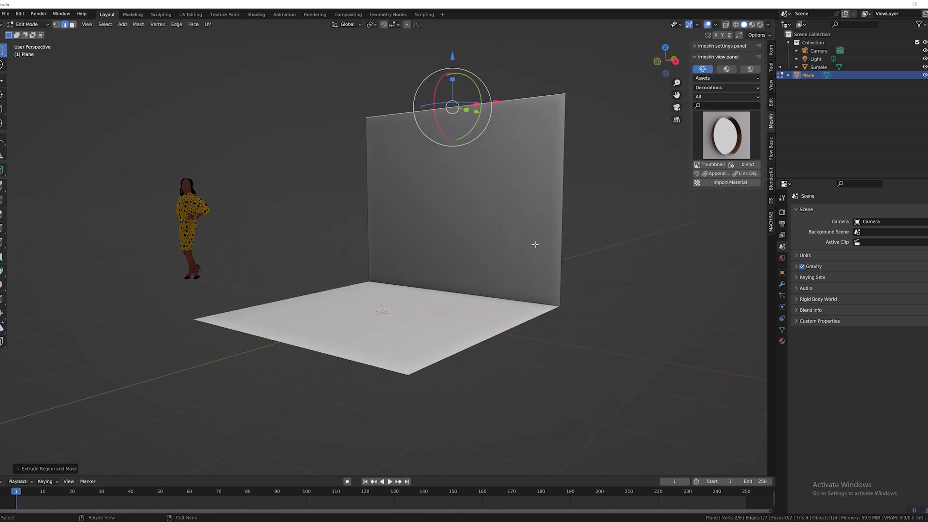
pyautogui.moveTo(534, 245)
pyautogui.mouseDown(button='middle')
pyautogui.moveTo(454, 234)
pyautogui.moveTo(533, 243)
pyautogui.mouseUp(button='middle')
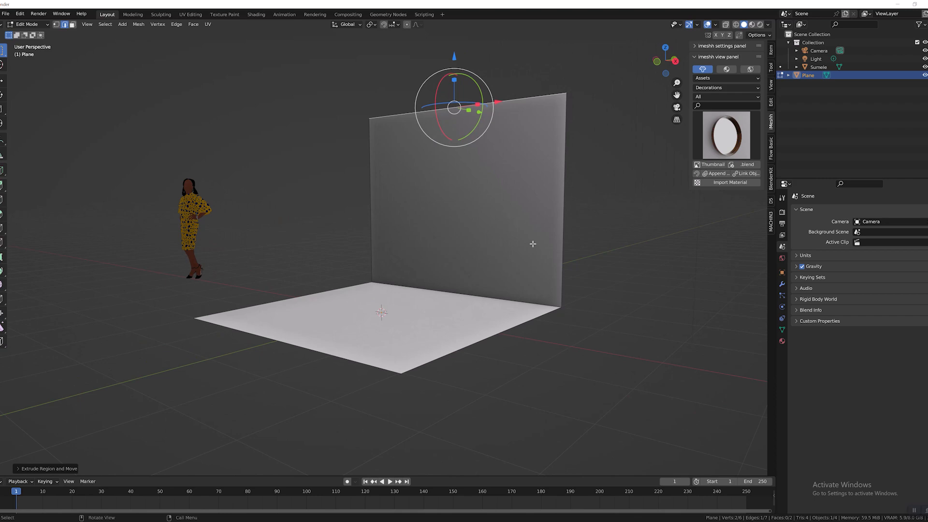
pyautogui.moveTo(603, 242); pyautogui.dragTo(883, 433, button='middle')
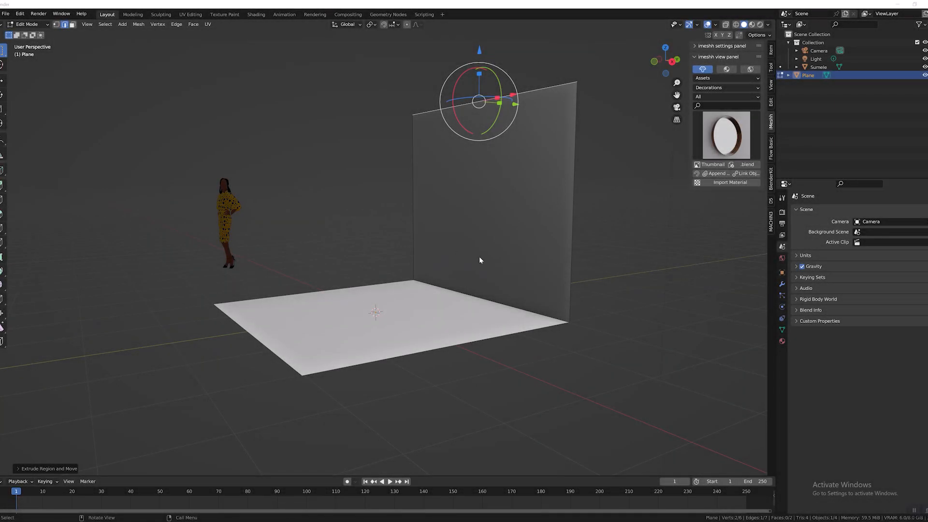
pyautogui.click(684, 256)
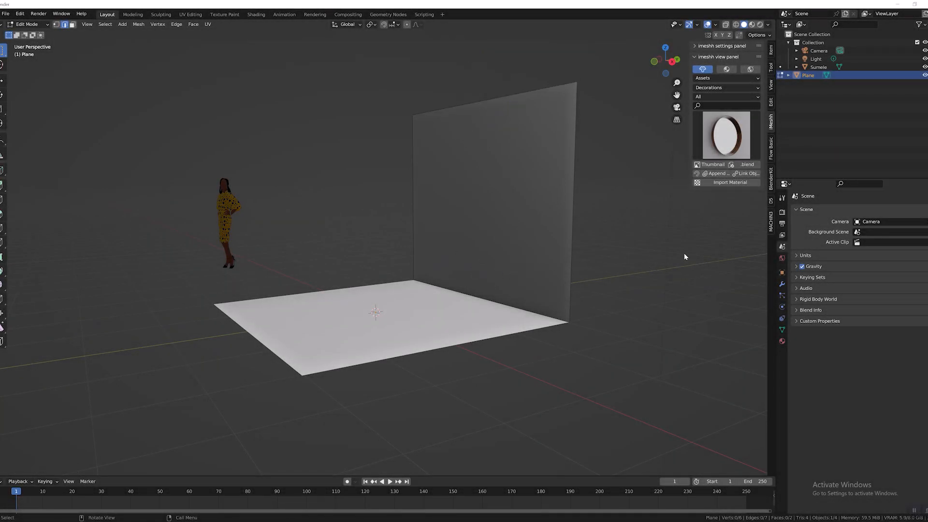
pyautogui.press('Tab')
# Add a Bevel modifier to the plane to bevel the corner between floor and wall.
pyautogui.moveTo(424, 245); pyautogui.dragTo(631, 285, button='middle')
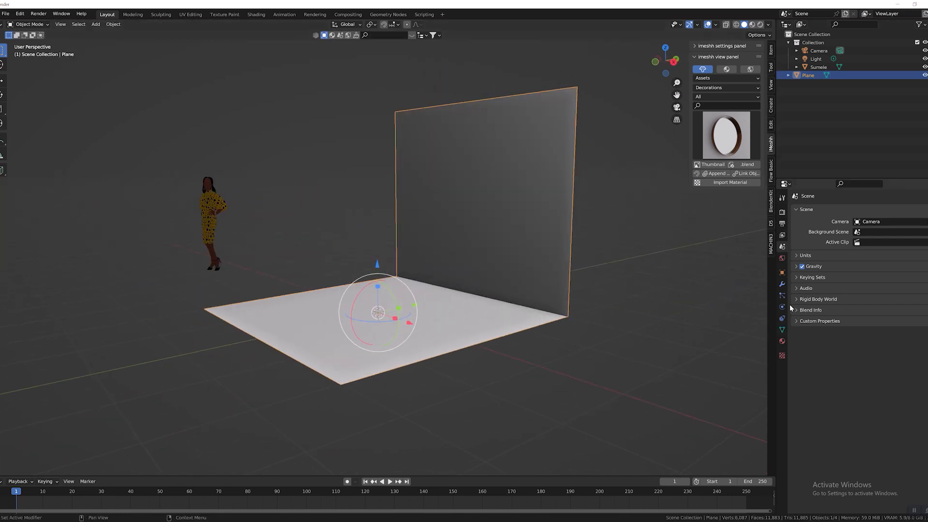
pyautogui.click(782, 286)
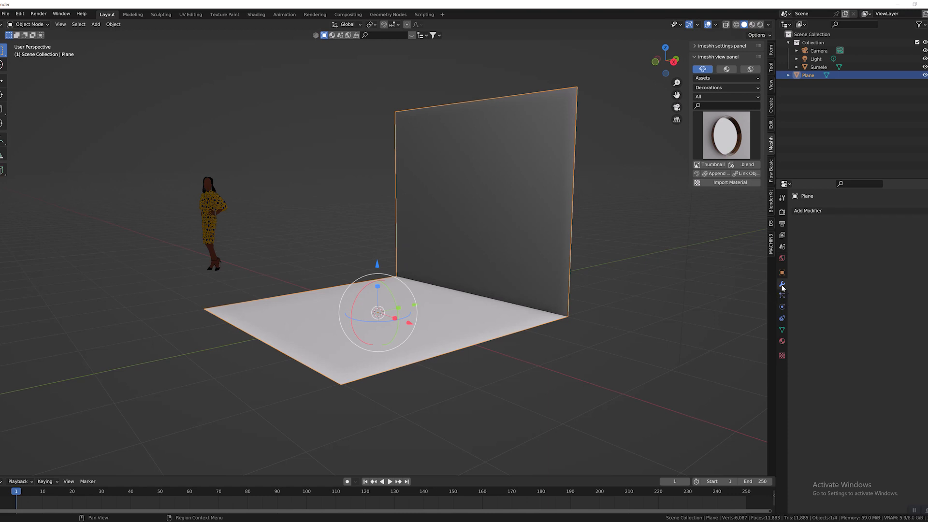
pyautogui.scroll(2, 497, 290)
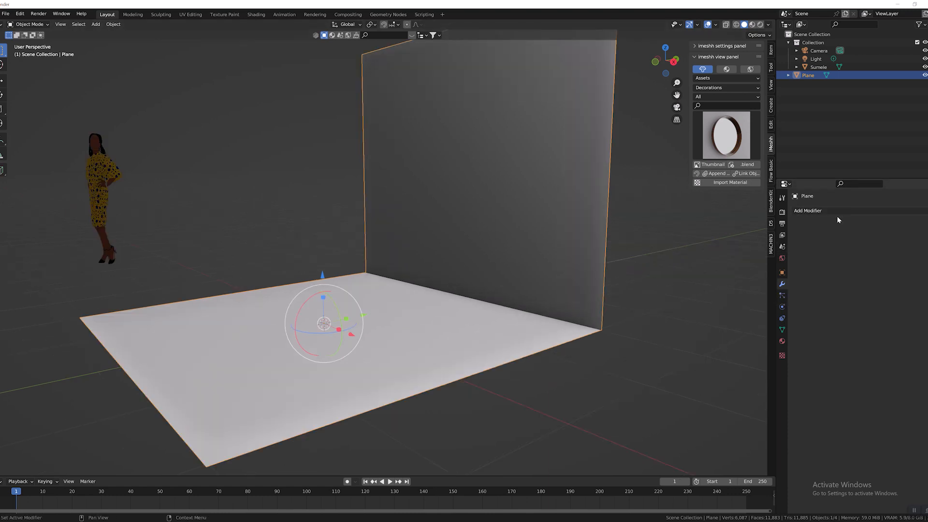
pyautogui.moveTo(586, 281)
pyautogui.mouseDown(button='middle')
pyautogui.moveTo(563, 281)
pyautogui.moveTo(594, 290)
pyautogui.mouseUp(button='middle')
pyautogui.click(817, 211)
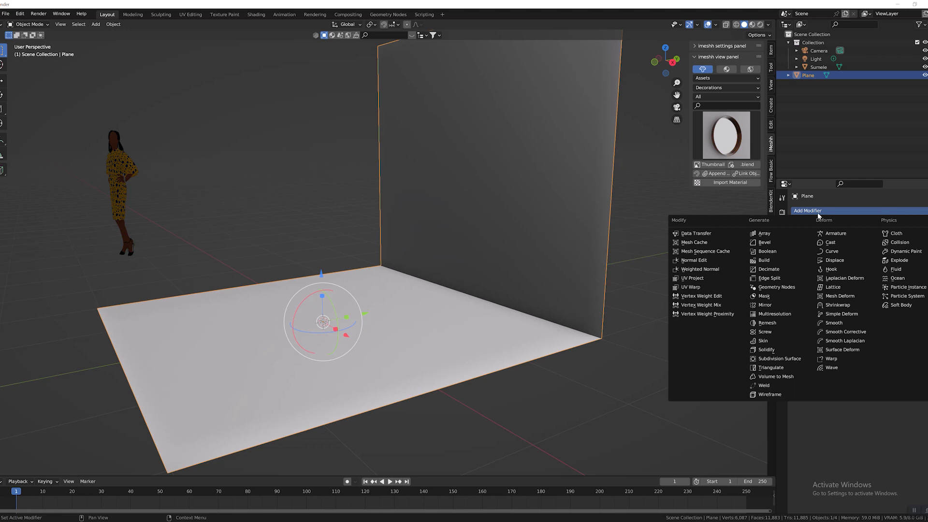
pyautogui.click(768, 243)
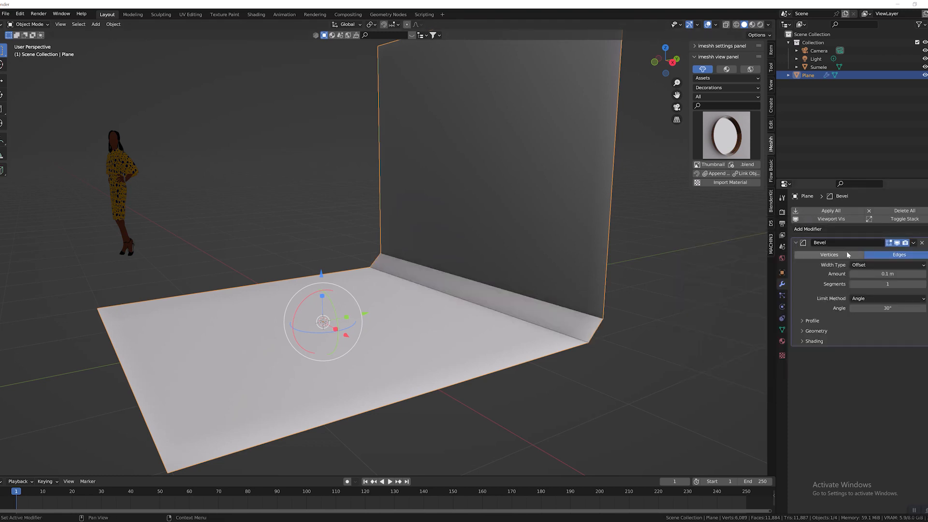
pyautogui.scroll(2, 601, 297)
pyautogui.moveTo(601, 297); pyautogui.dragTo(521, 291, button='middle')
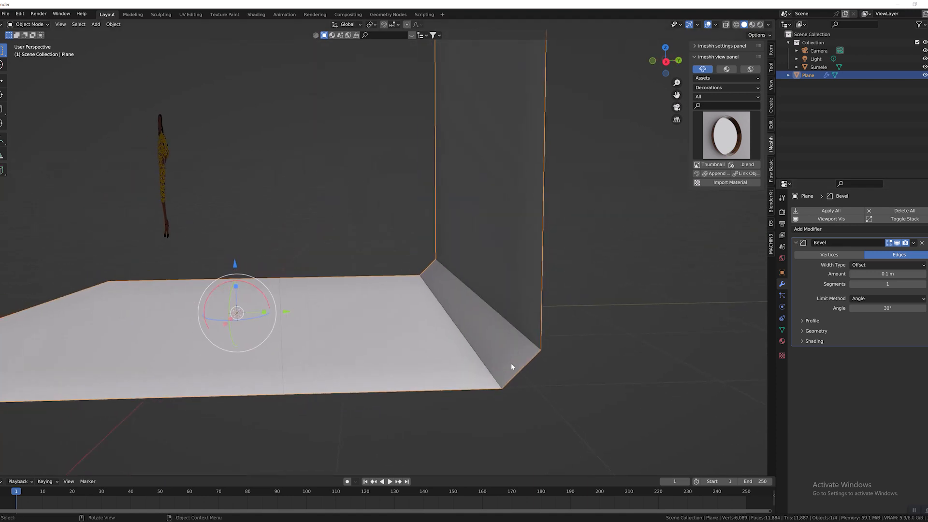
# Set the Bevel modifier's amount to 0.2 m and its segments to 4 on the backdrop plane.
pyautogui.moveTo(510, 356); pyautogui.dragTo(598, 339, button='middle')
pyautogui.scroll(-3, 595, 337)
pyautogui.moveTo(628, 248); pyautogui.dragTo(531, 349, button='middle')
pyautogui.scroll(4, 534, 367)
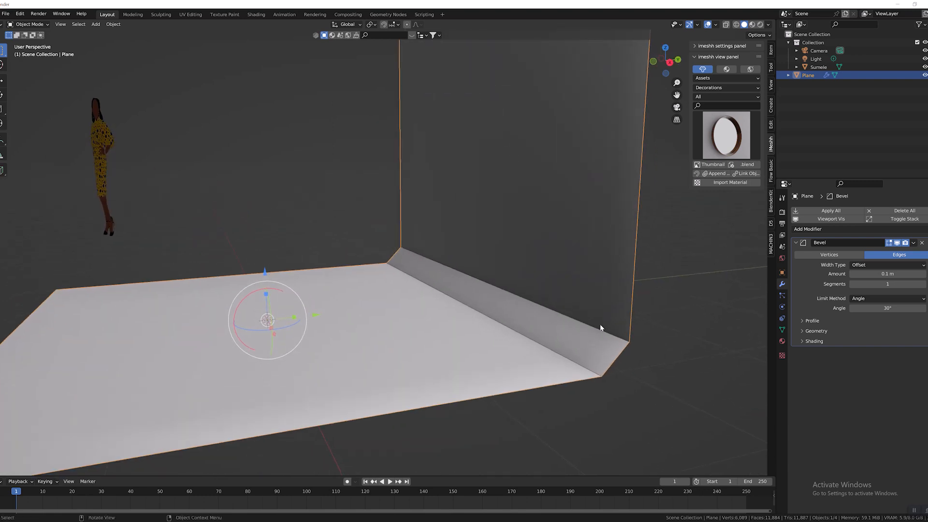
pyautogui.moveTo(600, 324); pyautogui.dragTo(680, 302, button='middle')
pyautogui.click(923, 274)
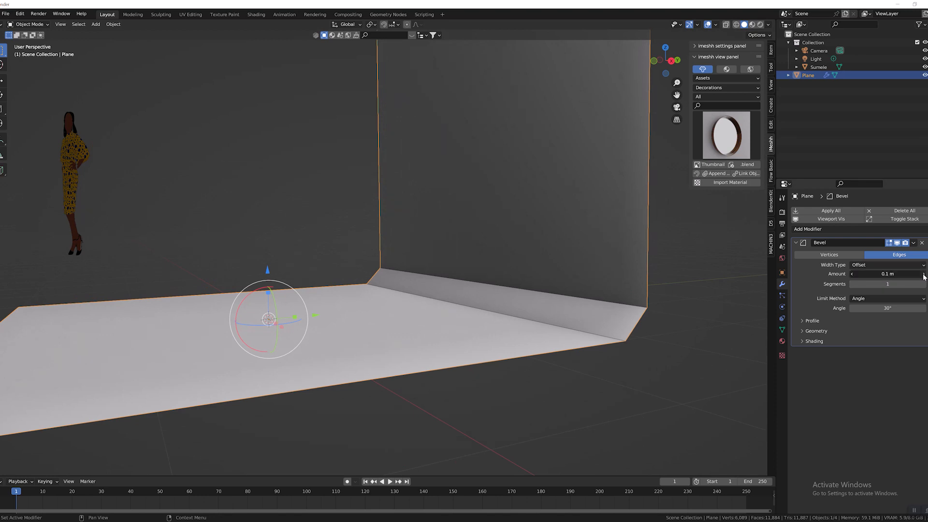
pyautogui.click(923, 274)
pyautogui.click(923, 275)
pyautogui.click(924, 274)
pyautogui.click(923, 274)
pyautogui.click(924, 274)
pyautogui.click(923, 274)
pyautogui.click(924, 274)
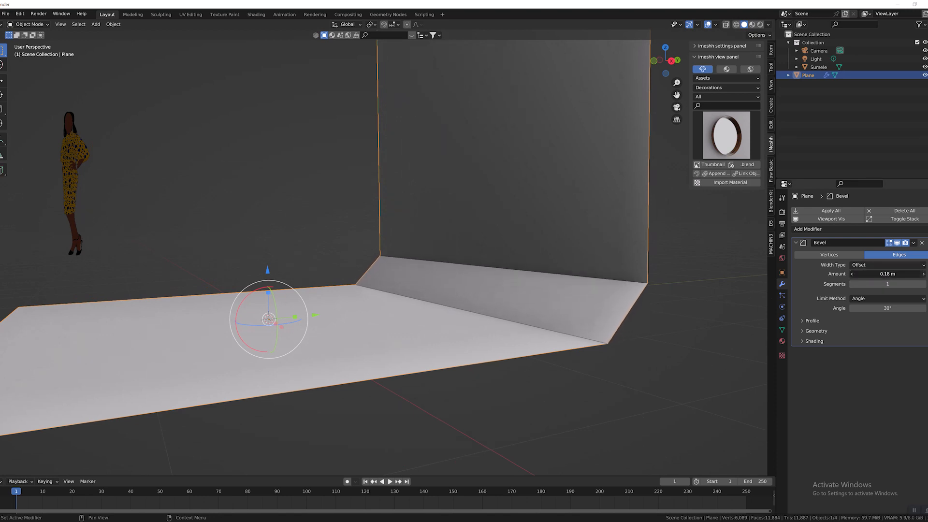
pyautogui.click(923, 274)
pyautogui.click(923, 274)
pyautogui.click(923, 284)
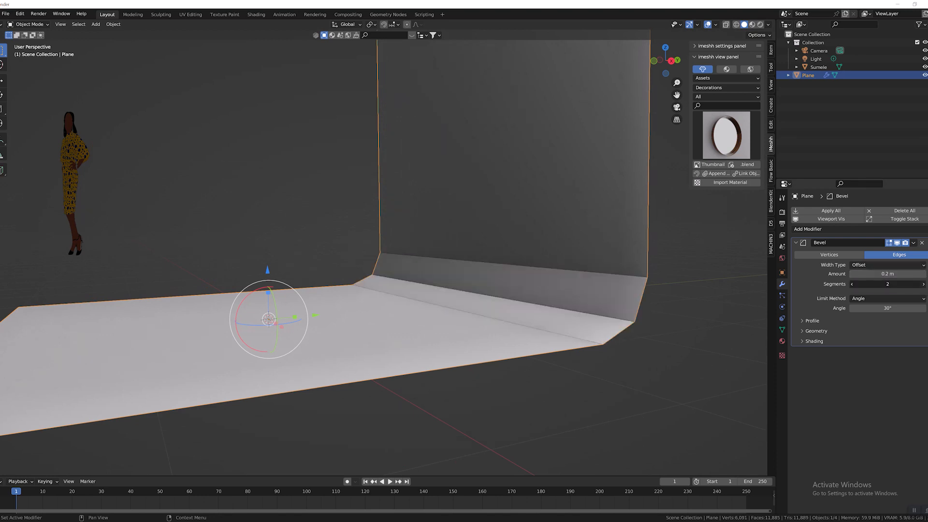
pyautogui.click(924, 284)
pyautogui.click(924, 285)
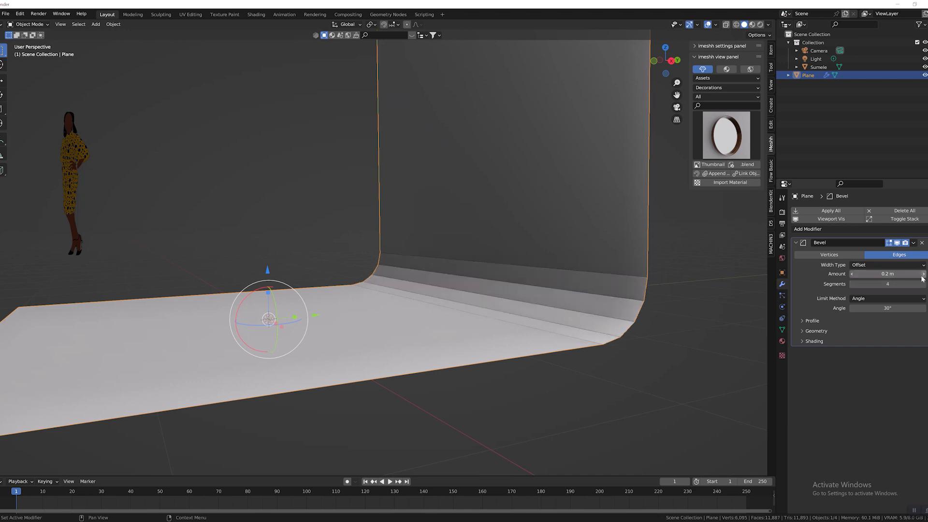
# Increase the bevel amount to 0.28 m and the segments to 8 for a rounder floor-to-wall transition.
pyautogui.click(923, 274)
pyautogui.click(923, 274)
pyautogui.click(923, 274)
pyautogui.click(924, 274)
pyautogui.click(924, 274)
pyautogui.click(923, 274)
pyautogui.click(924, 274)
pyautogui.click(923, 275)
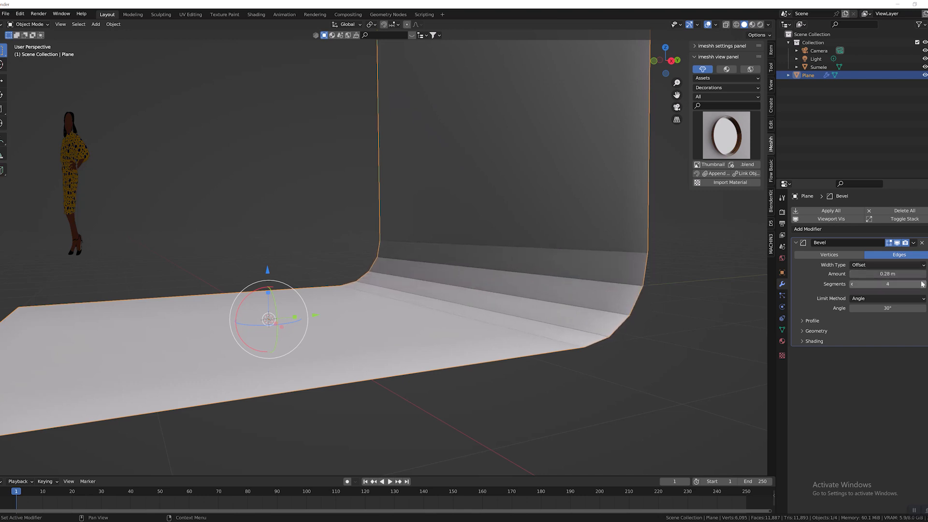
pyautogui.click(923, 284)
pyautogui.click(924, 285)
pyautogui.click(924, 284)
pyautogui.click(924, 284)
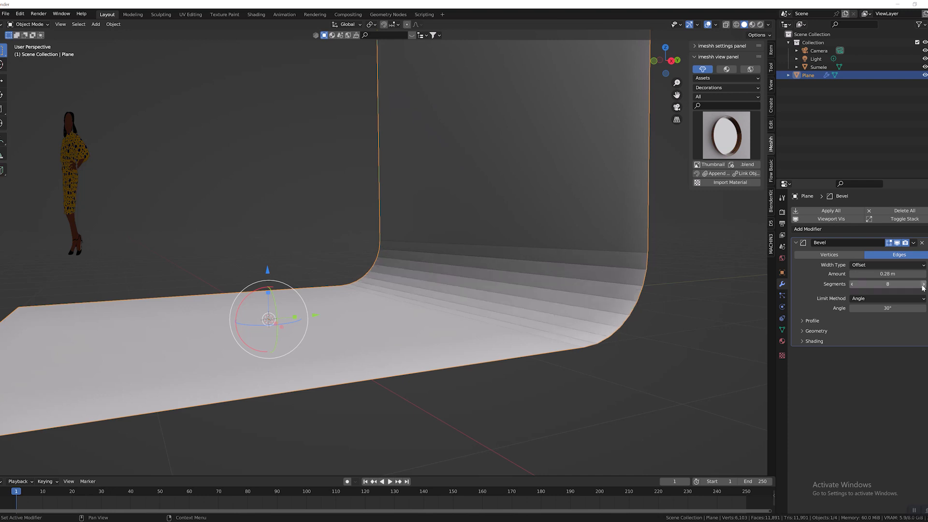
# Apply the Bevel modifier to the backdrop plane's mesh.
pyautogui.moveTo(754, 305); pyautogui.dragTo(677, 325, button='middle')
pyautogui.scroll(-3, 736, 310)
pyautogui.scroll(3, 678, 324)
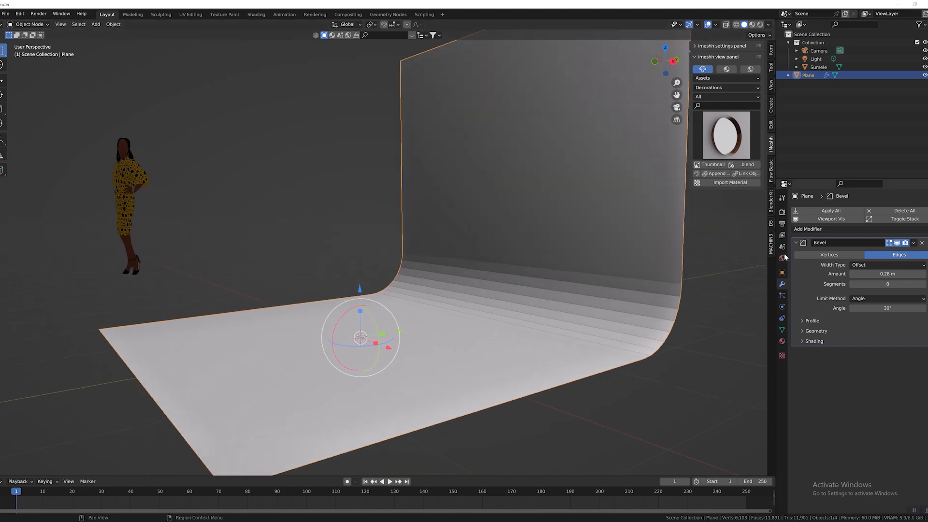
pyautogui.click(827, 211)
pyautogui.scroll(-3, 694, 273)
pyautogui.moveTo(695, 273); pyautogui.dragTo(595, 284, button='middle')
pyautogui.scroll(4, 520, 300)
pyautogui.scroll(-3, 557, 304)
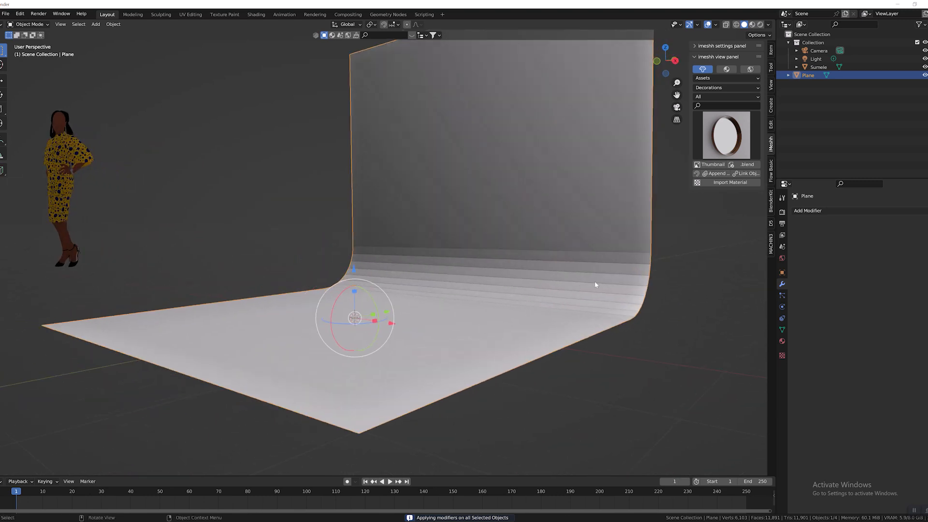
# Add a Subdivision Surface modifier to the backdrop plane.
pyautogui.click(842, 211)
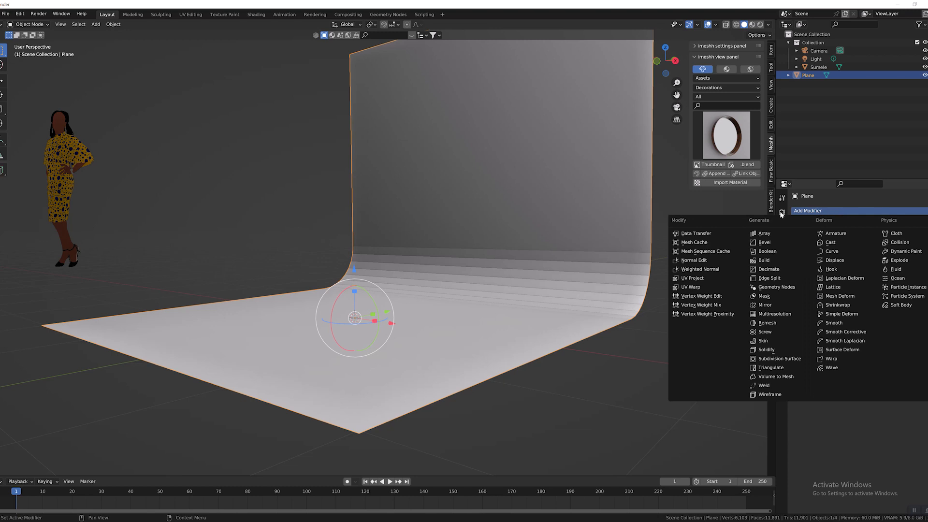
pyautogui.click(808, 211)
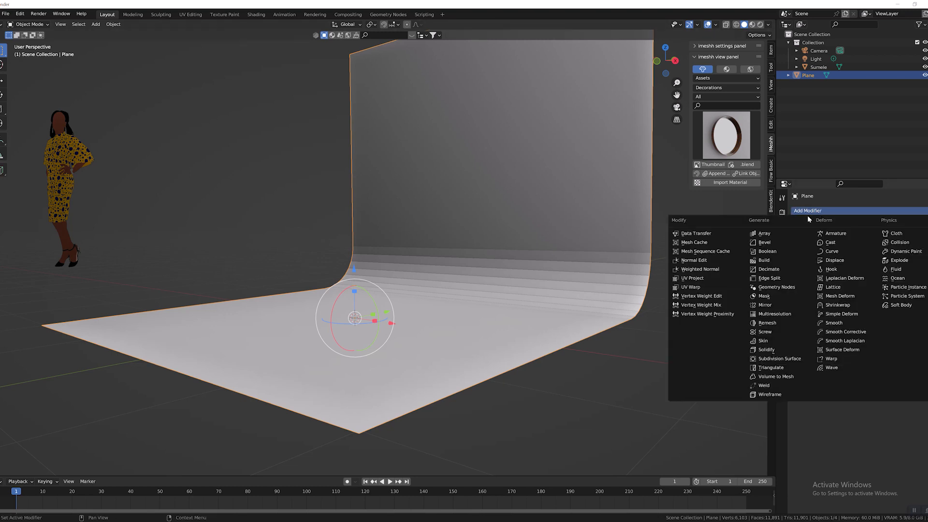
pyautogui.click(781, 359)
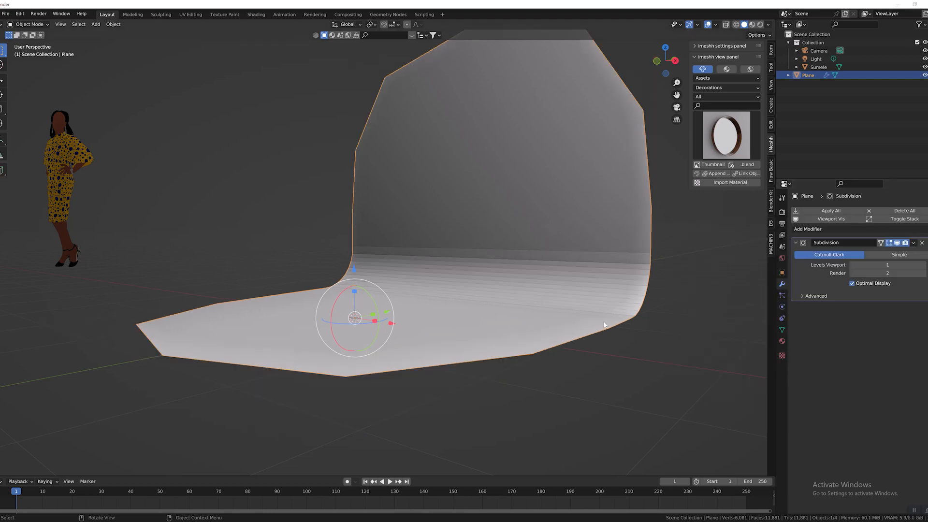
pyautogui.moveTo(631, 321); pyautogui.dragTo(592, 327, button='middle')
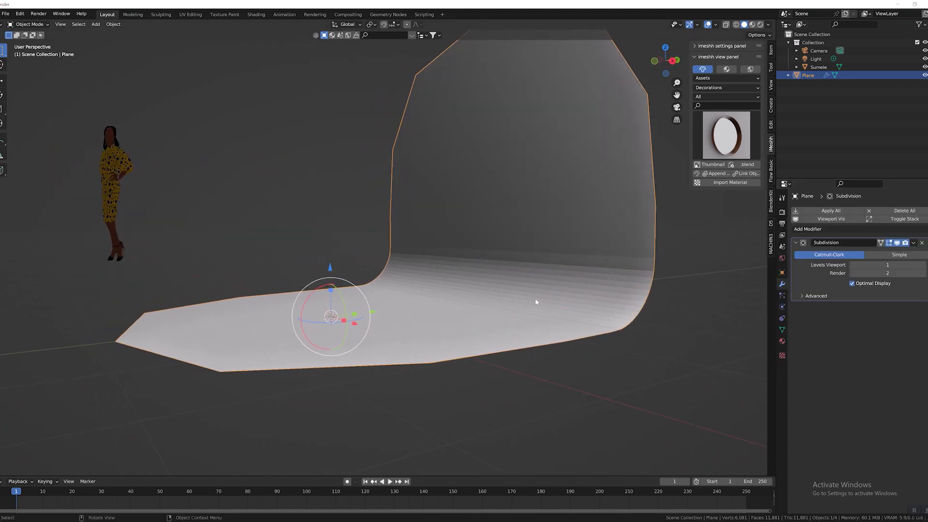
pyautogui.scroll(-3, 535, 302)
pyautogui.moveTo(557, 293); pyautogui.dragTo(522, 295, button='middle')
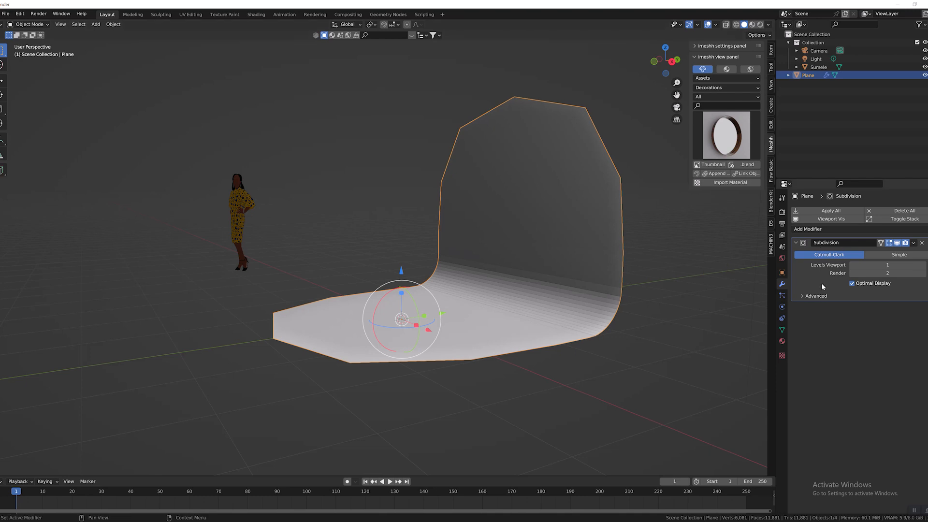
# In the Subdivision modifier's advanced settings, set UV Smooth to None and Boundary Smooth to Keep Corners.
pyautogui.click(806, 296)
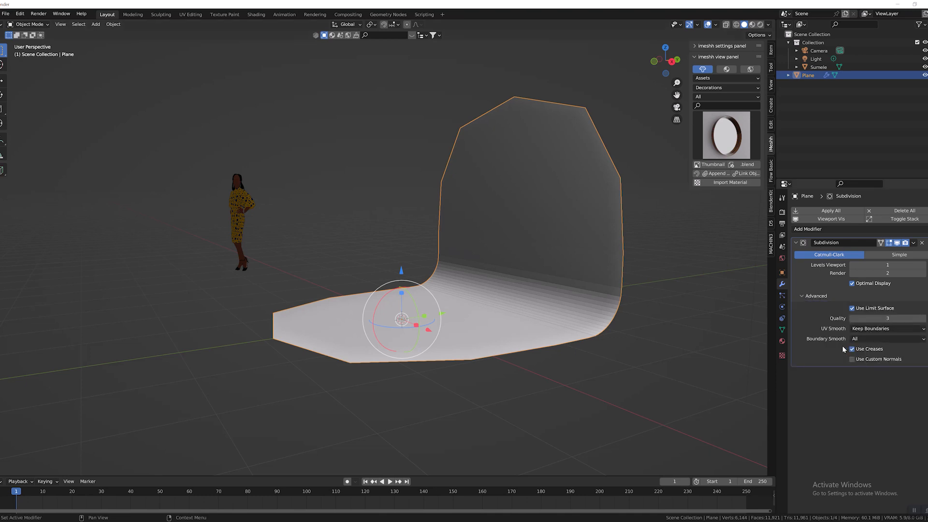
pyautogui.click(880, 330)
pyautogui.click(865, 331)
pyautogui.click(844, 338)
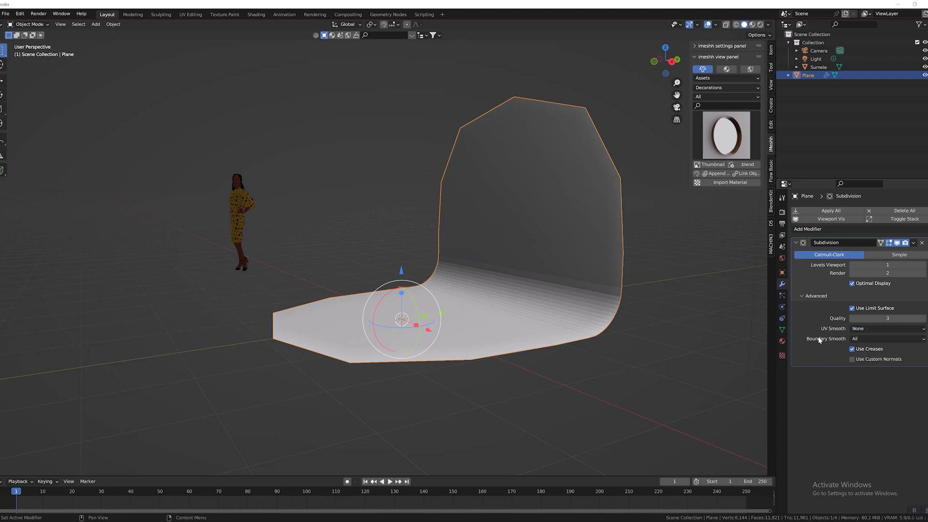
pyautogui.click(856, 340)
pyautogui.click(860, 350)
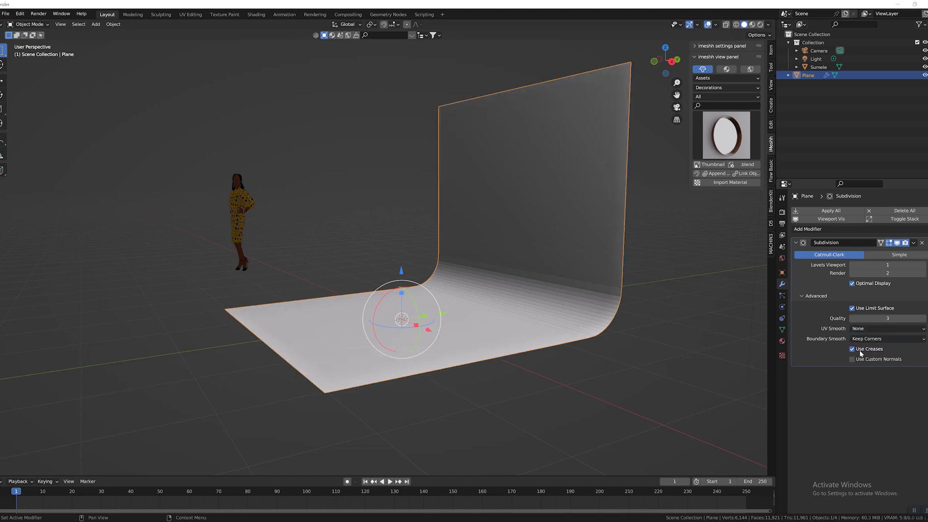
# Raise the Subdivision modifier's viewport levels to 6 to smooth the backdrop's curve.
pyautogui.moveTo(629, 338); pyautogui.dragTo(663, 334, button='middle')
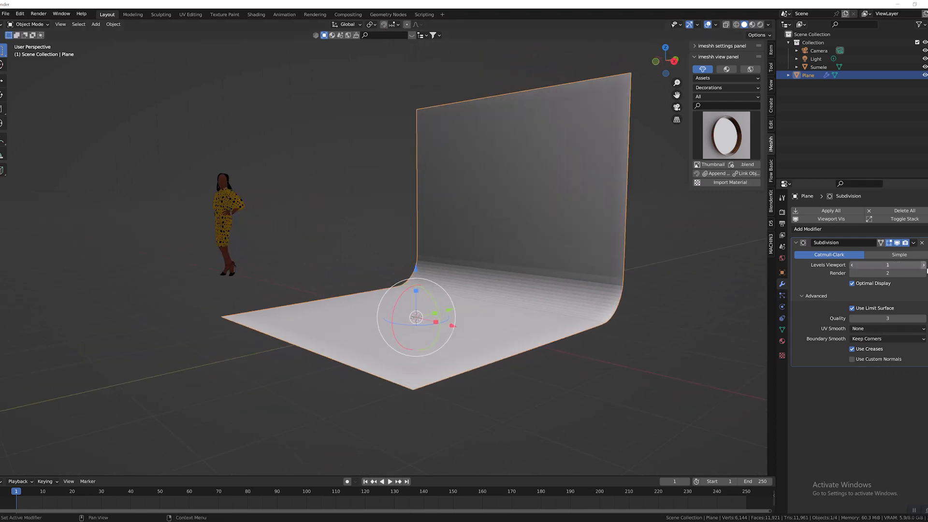
pyautogui.click(923, 266)
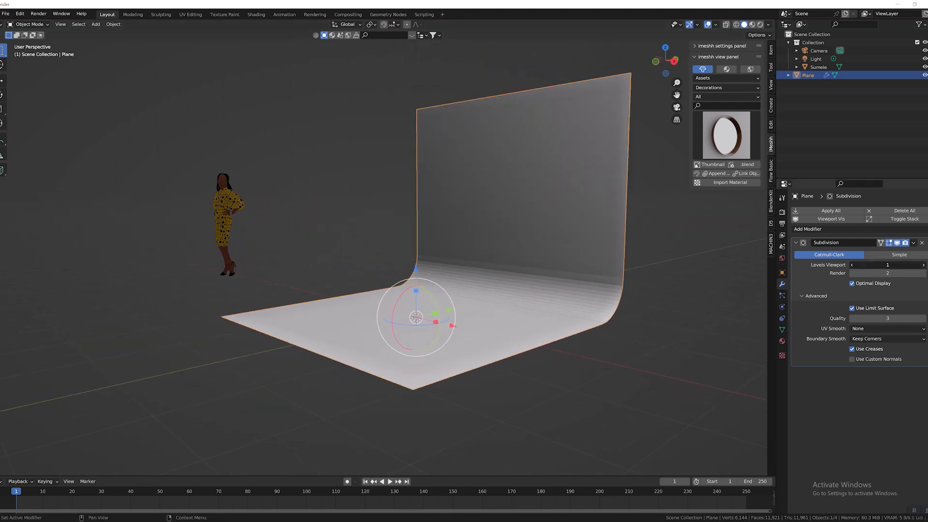
pyautogui.click(924, 265)
pyautogui.click(924, 265)
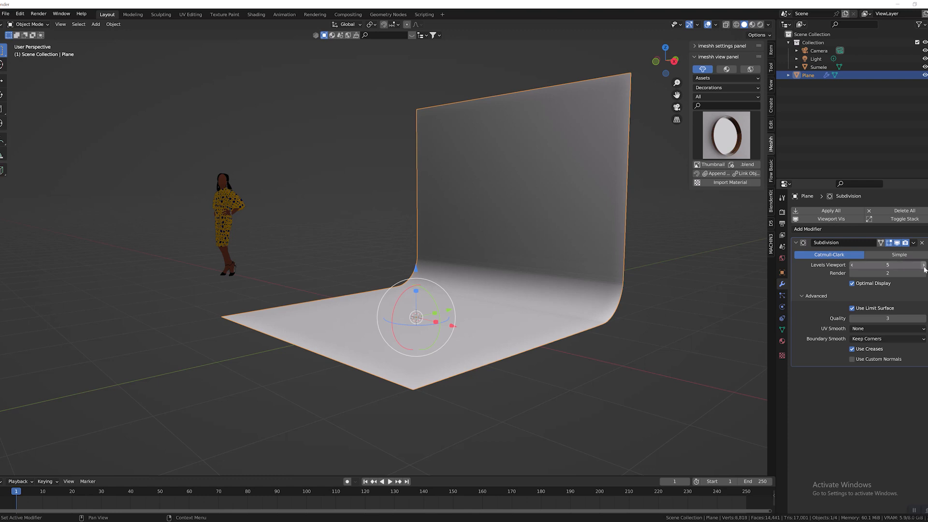
pyautogui.scroll(4, 621, 269)
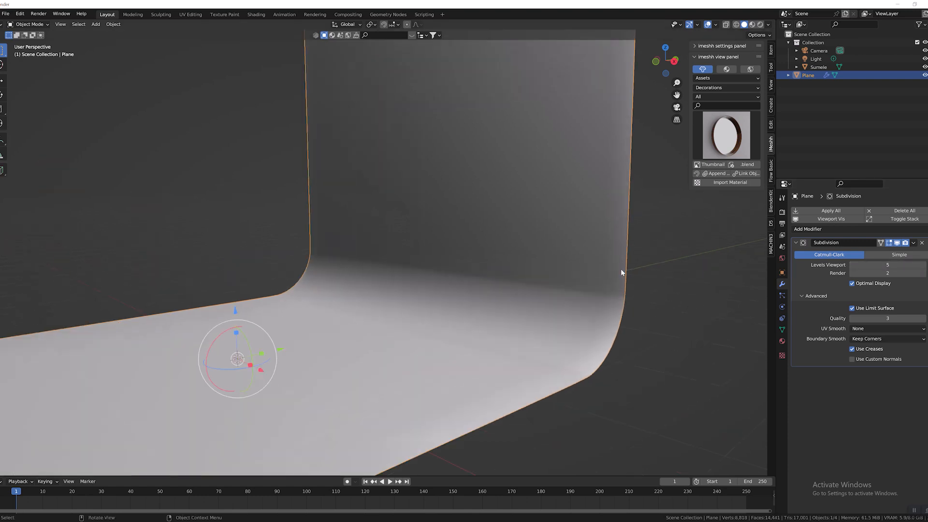
pyautogui.click(923, 265)
# Apply the Subdivision modifier to the backdrop plane.
pyautogui.scroll(-6, 518, 297)
pyautogui.scroll(6, 589, 298)
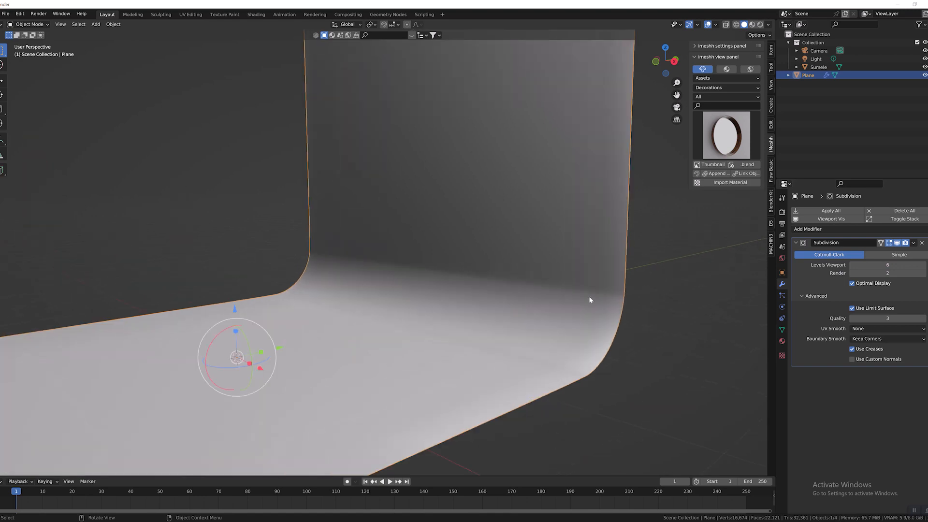
pyautogui.click(824, 211)
pyautogui.scroll(-5, 504, 281)
pyautogui.scroll(5, 504, 286)
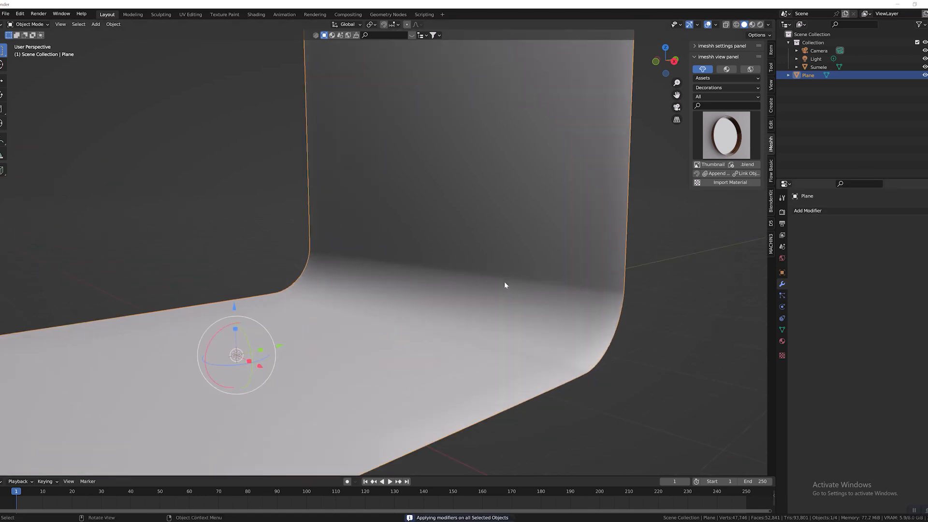
pyautogui.scroll(-5, 510, 285)
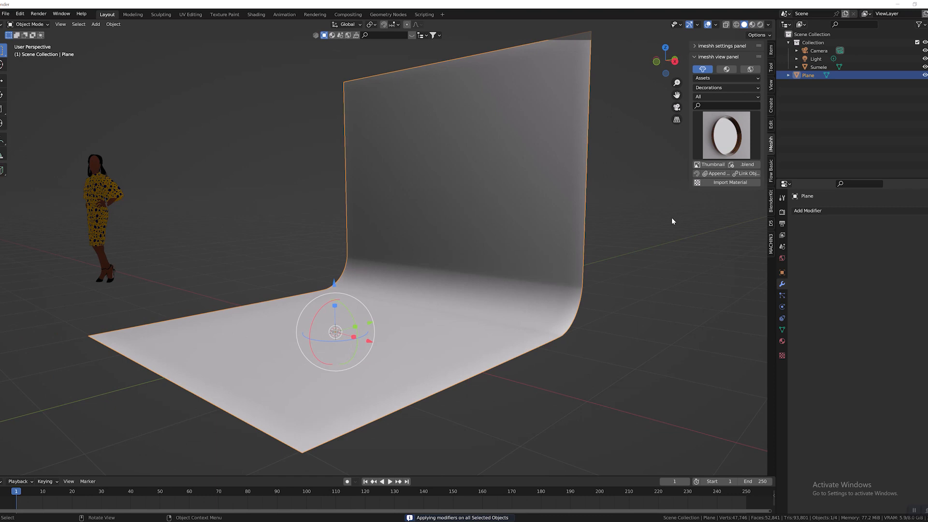
# Bring up the D5 add-on's options and start exporting the backdrop scene to a .D5A file.
pyautogui.click(771, 225)
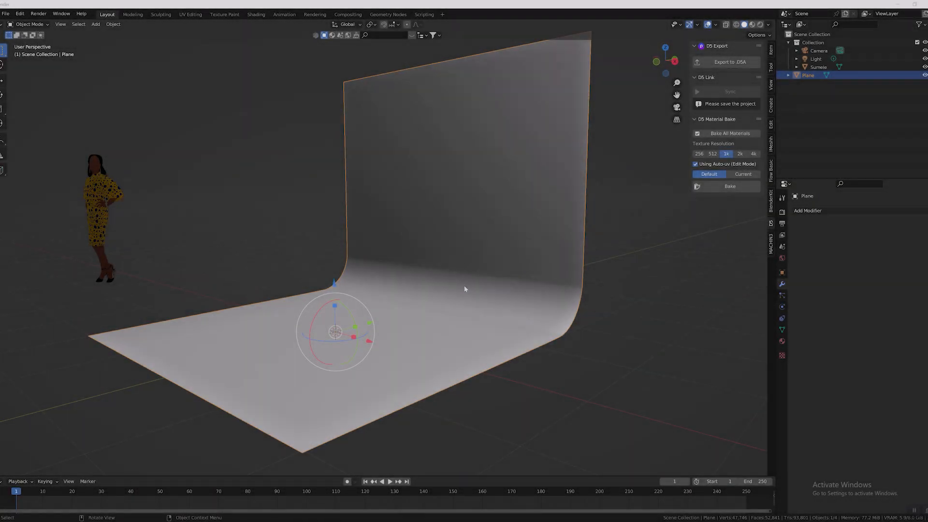
pyautogui.moveTo(465, 287); pyautogui.dragTo(485, 288, button='middle')
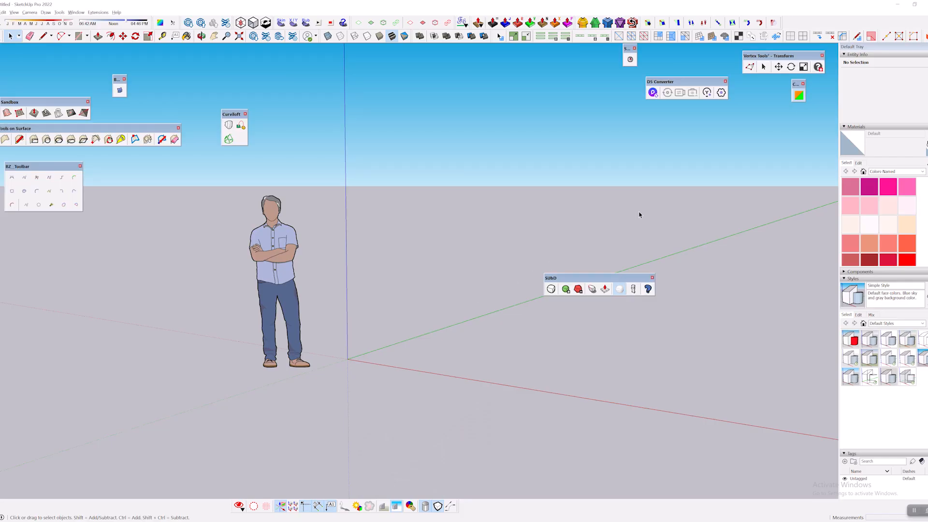
pyautogui.moveTo(640, 215); pyautogui.dragTo(677, 107, button='middle')
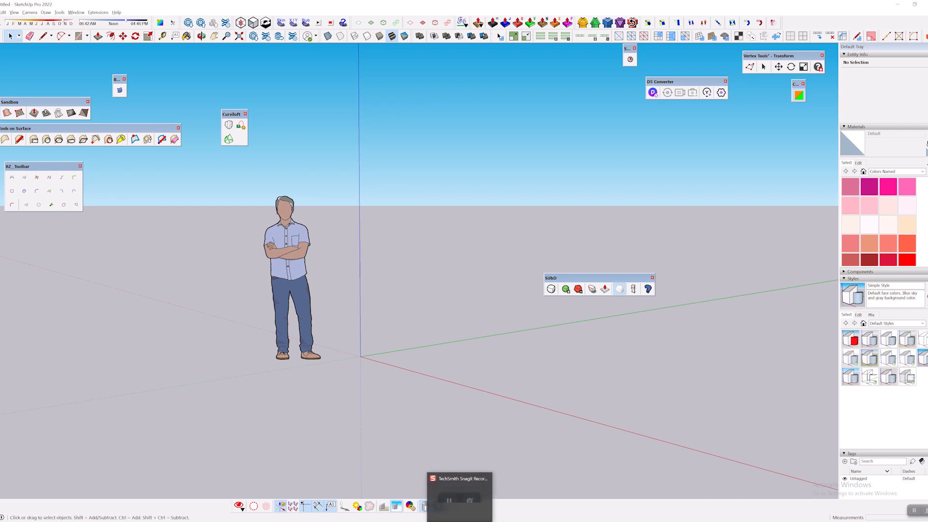
pyautogui.click(430, 518)
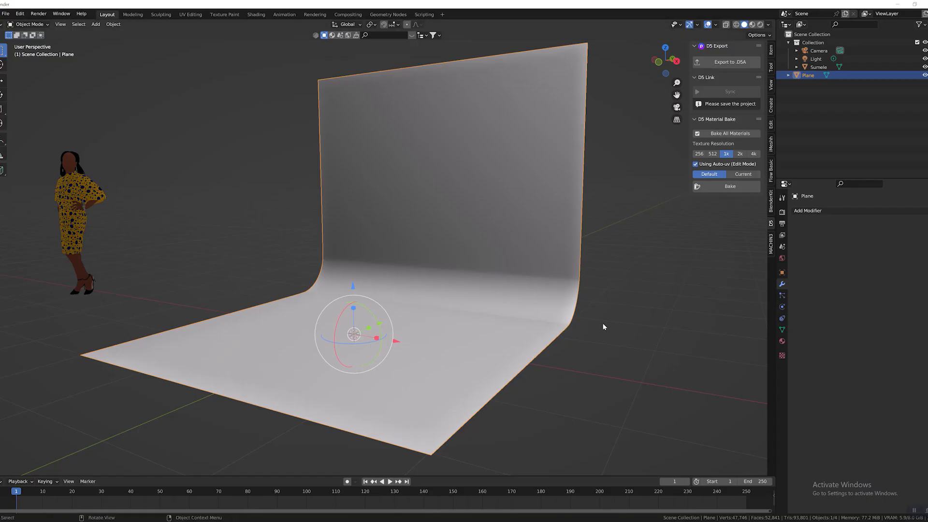
pyautogui.scroll(3, 600, 243)
pyautogui.scroll(-3, 599, 243)
pyautogui.moveTo(577, 254); pyautogui.dragTo(709, 92, button='middle')
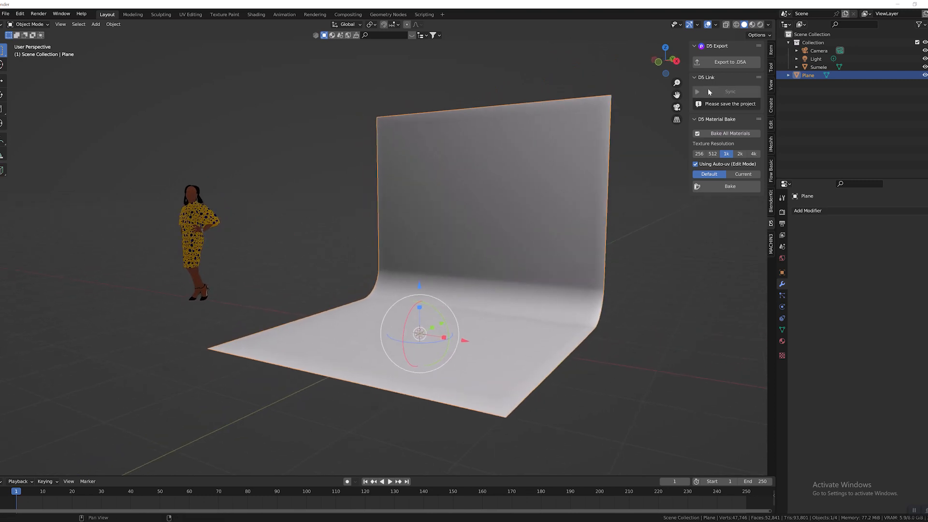
pyautogui.click(725, 63)
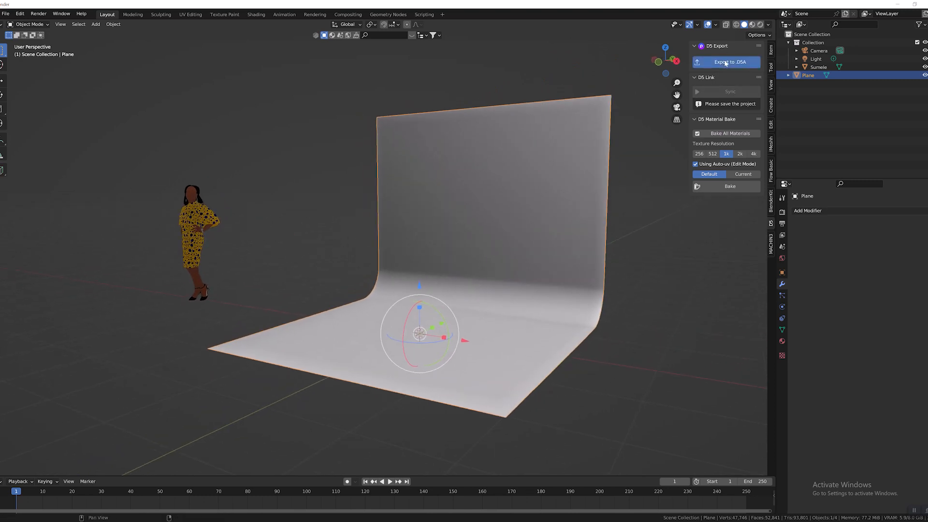
pyautogui.click(799, 452)
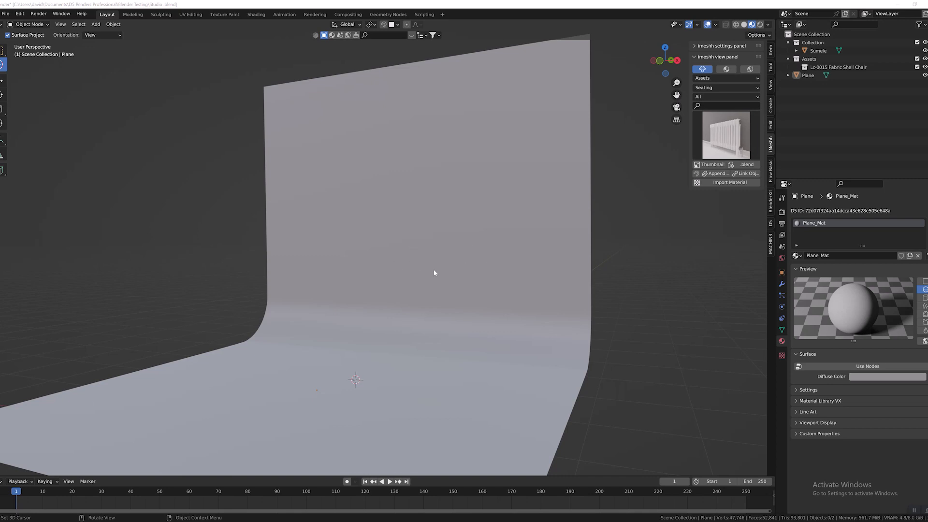
# Append the LC-0015 Fabric Shell Chair from the Seating category of the iMeshh asset library to the scene.
pyautogui.click(727, 135)
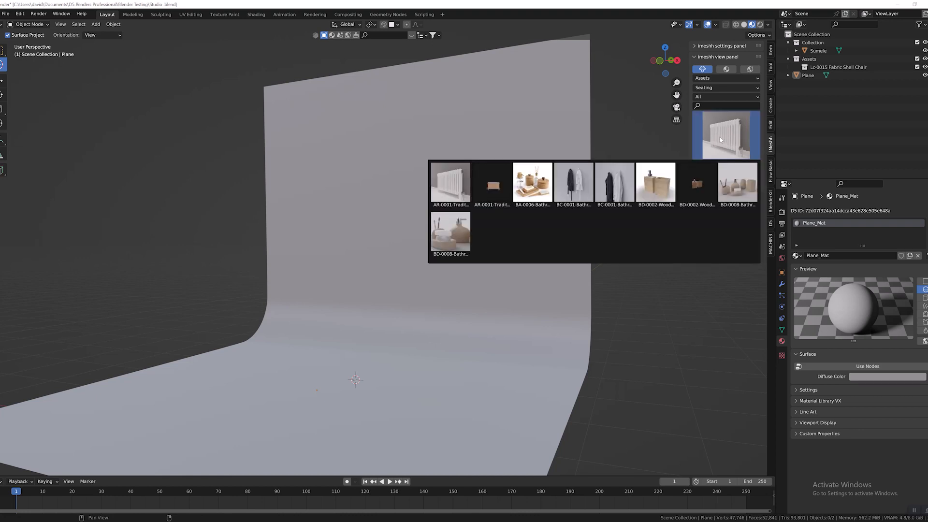
pyautogui.click(720, 88)
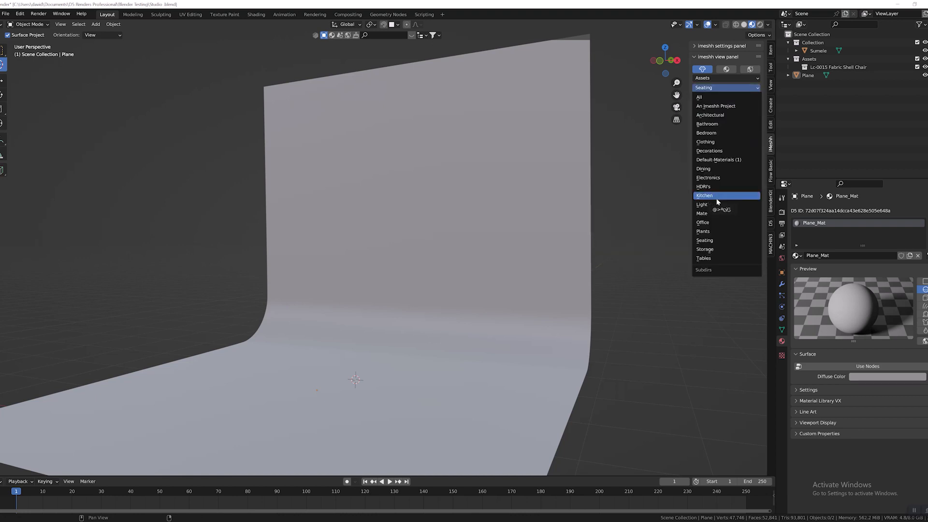
pyautogui.click(718, 244)
pyautogui.click(716, 140)
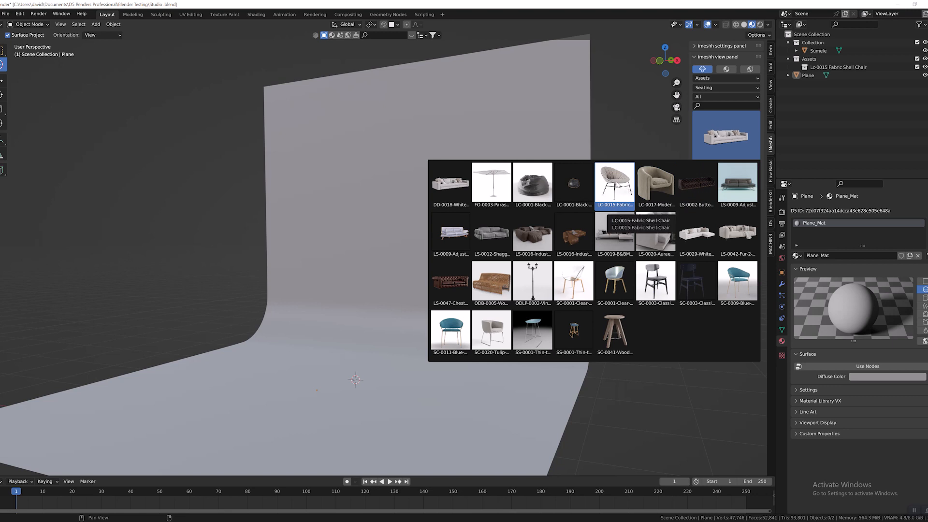
pyautogui.click(615, 183)
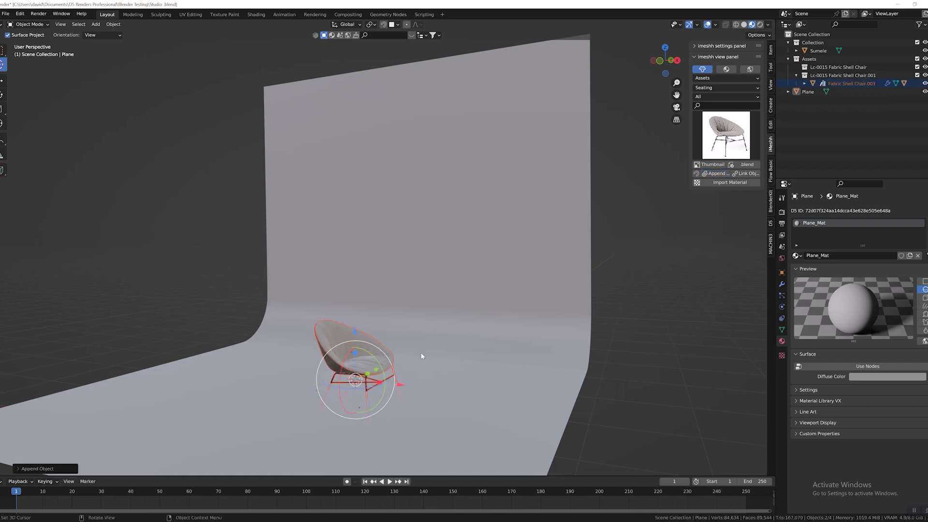
# Turn on snapping with Face Project and move the shell chair up toward the backdrop's curved edge.
pyautogui.moveTo(359, 353); pyautogui.dragTo(404, 333, button='middle')
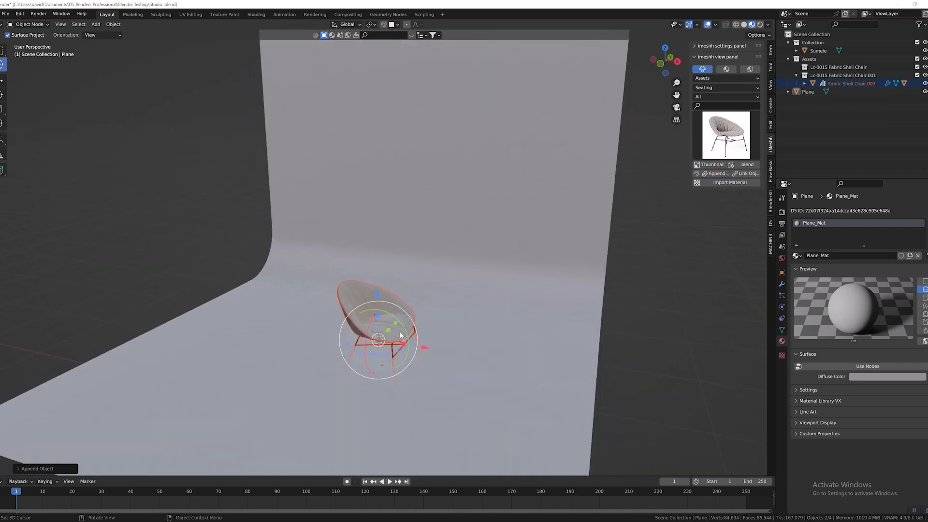
pyautogui.scroll(2, 405, 334)
pyautogui.moveTo(413, 367); pyautogui.dragTo(373, 251, button='middle')
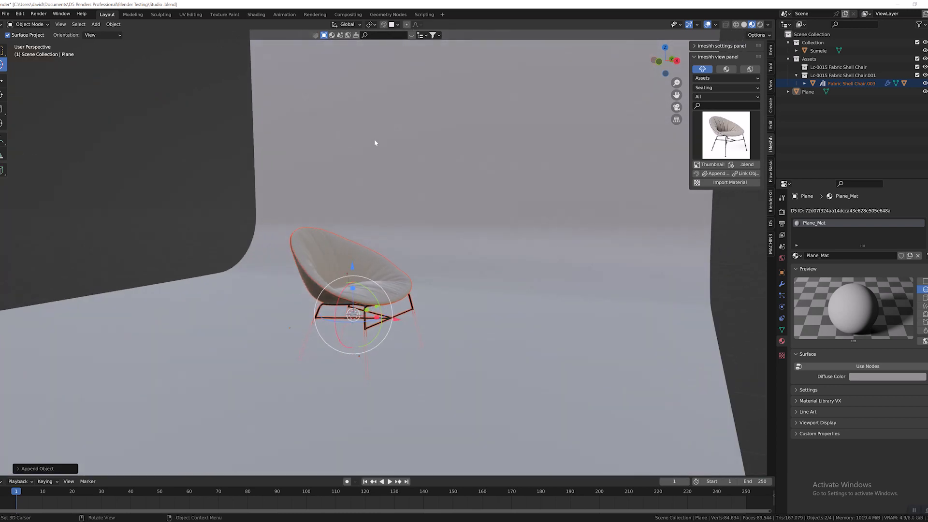
pyautogui.click(397, 24)
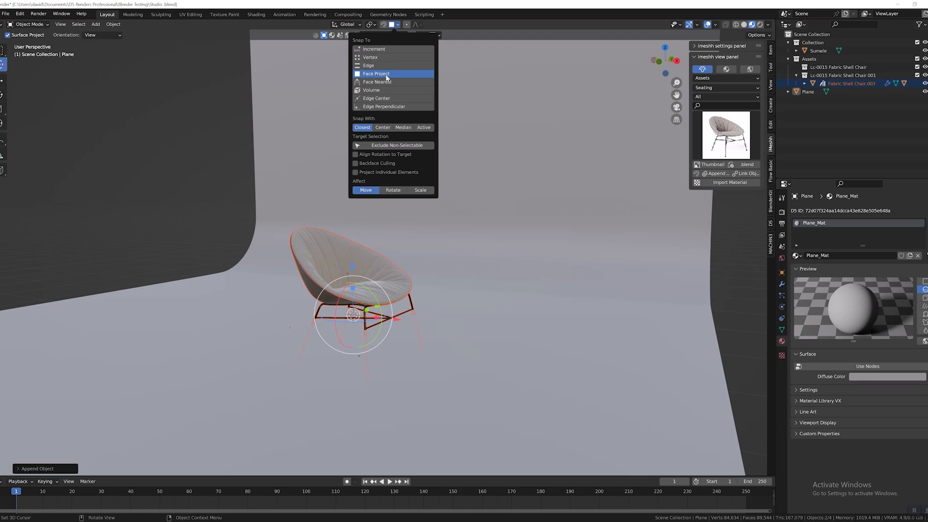
pyautogui.click(385, 24)
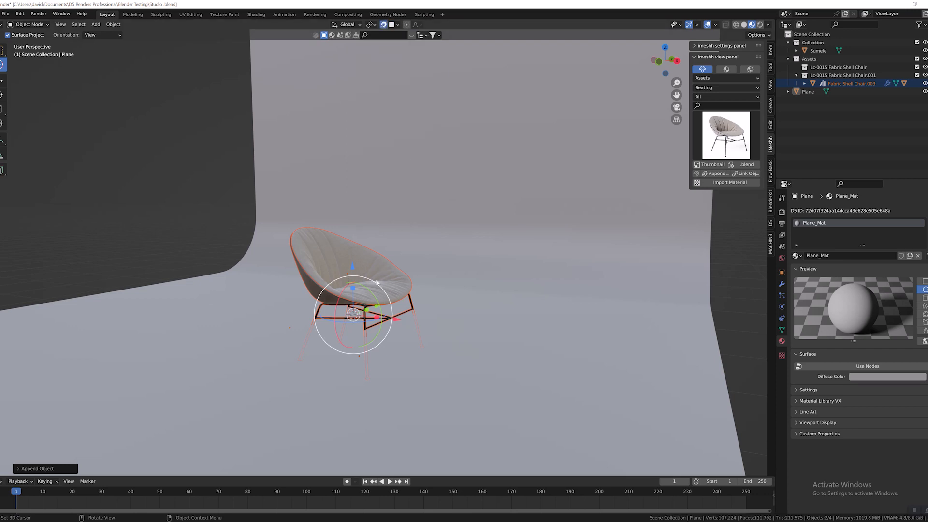
pyautogui.press('g')
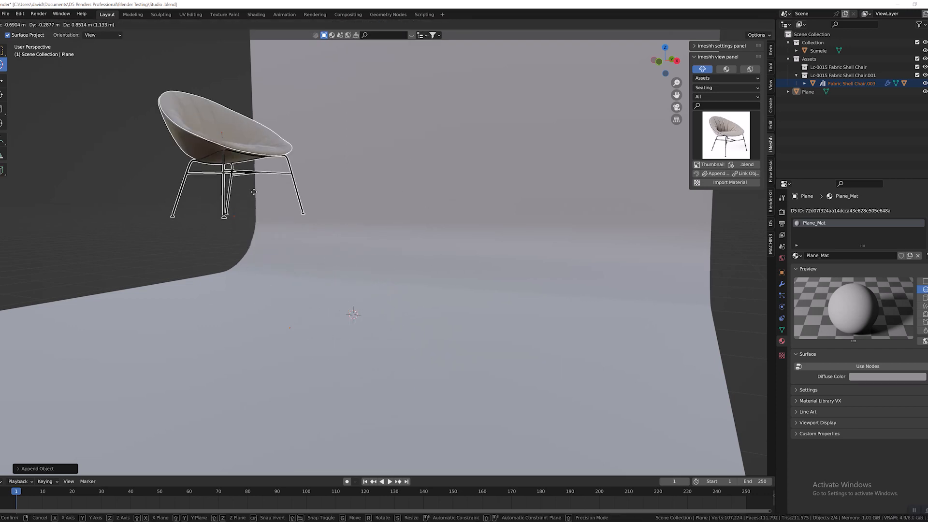
pyautogui.click(264, 171)
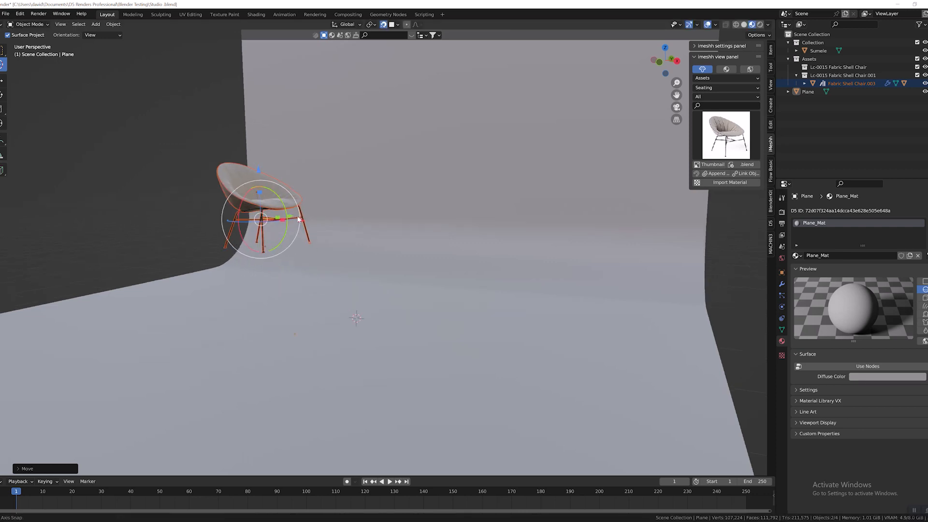
# Move the chair to the middle of the backdrop so its legs rest on the floor surface.
pyautogui.moveTo(264, 172); pyautogui.dragTo(328, 294, button='middle')
pyautogui.press('g')
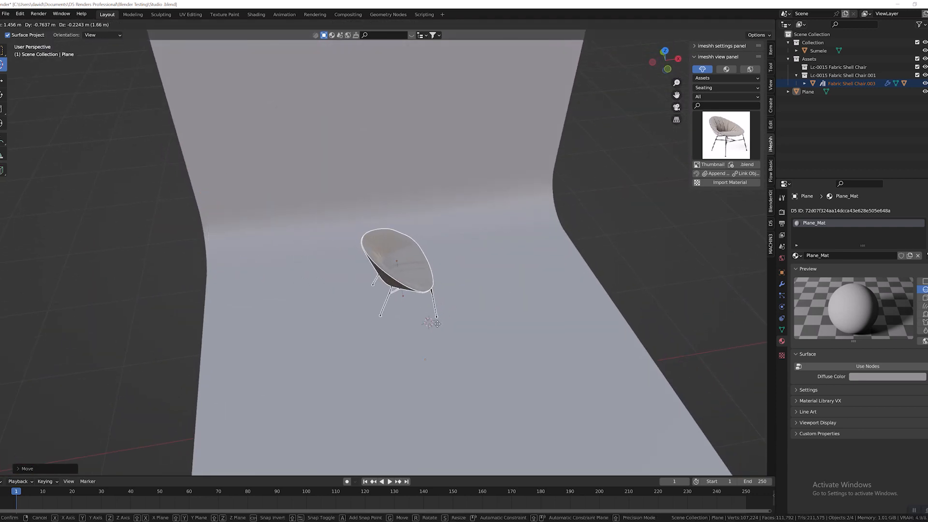
pyautogui.click(445, 324)
pyautogui.moveTo(444, 325); pyautogui.dragTo(377, 276, button='middle')
pyautogui.moveTo(318, 240); pyautogui.dragTo(414, 273, button='middle')
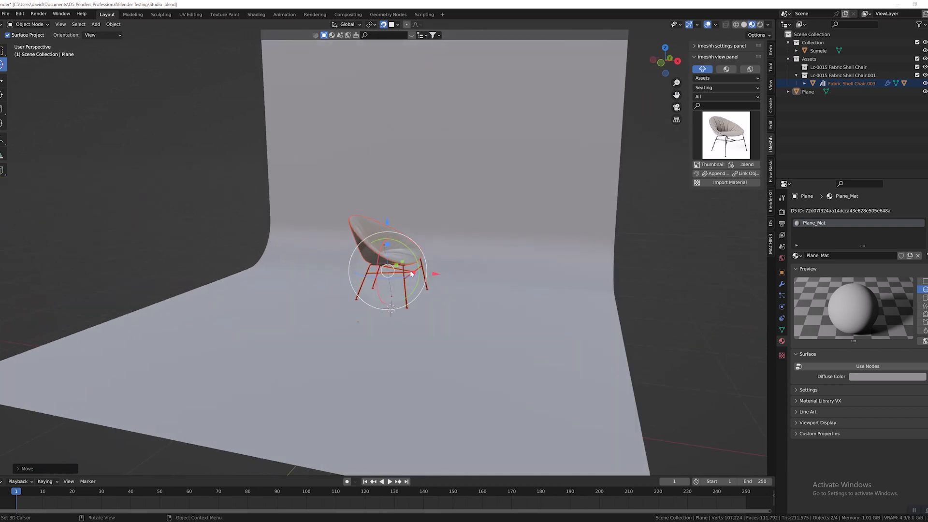
# Turn off snapping and rotate the chair about its vertical axis so the seat faces the front.
pyautogui.scroll(2, 413, 274)
pyautogui.click(392, 25)
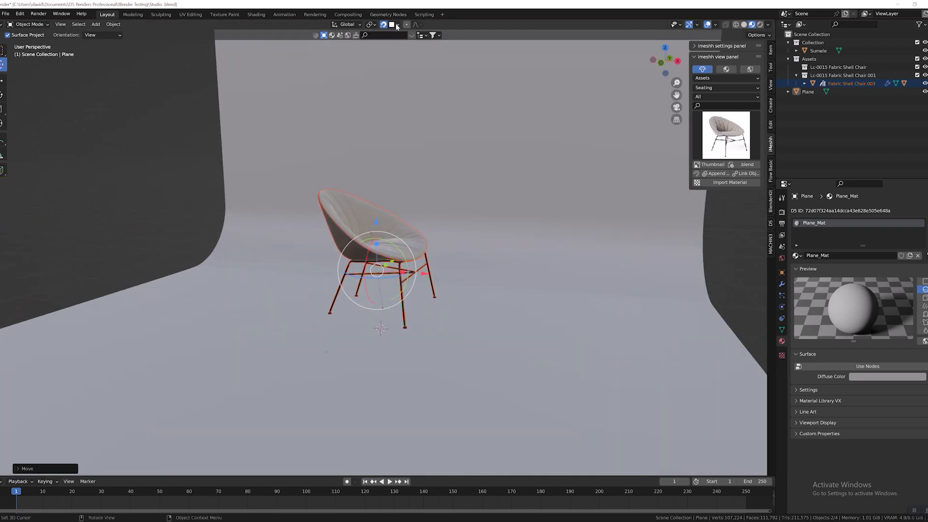
pyautogui.moveTo(410, 275); pyautogui.dragTo(396, 289, button='middle')
pyautogui.scroll(1, 392, 292)
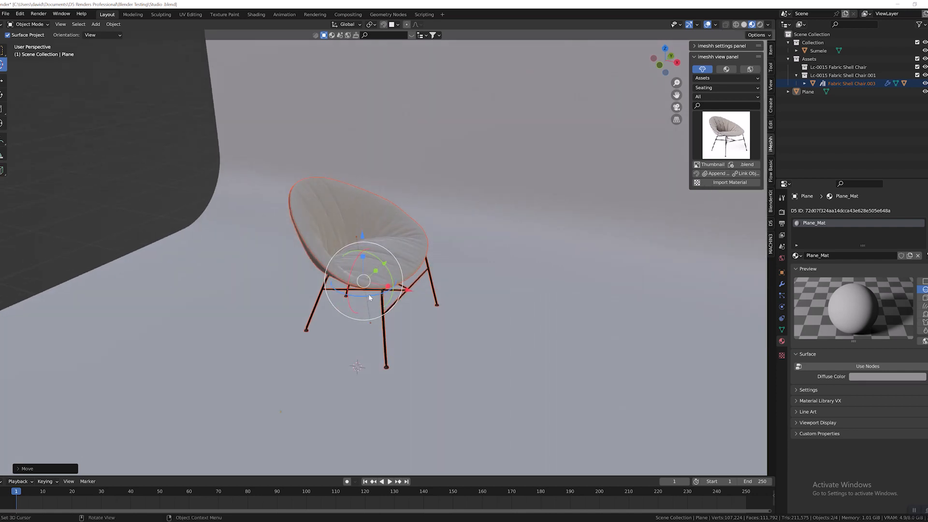
pyautogui.moveTo(372, 296)
pyautogui.mouseDown()
pyautogui.moveTo(363, 300)
pyautogui.moveTo(374, 300)
pyautogui.mouseUp()
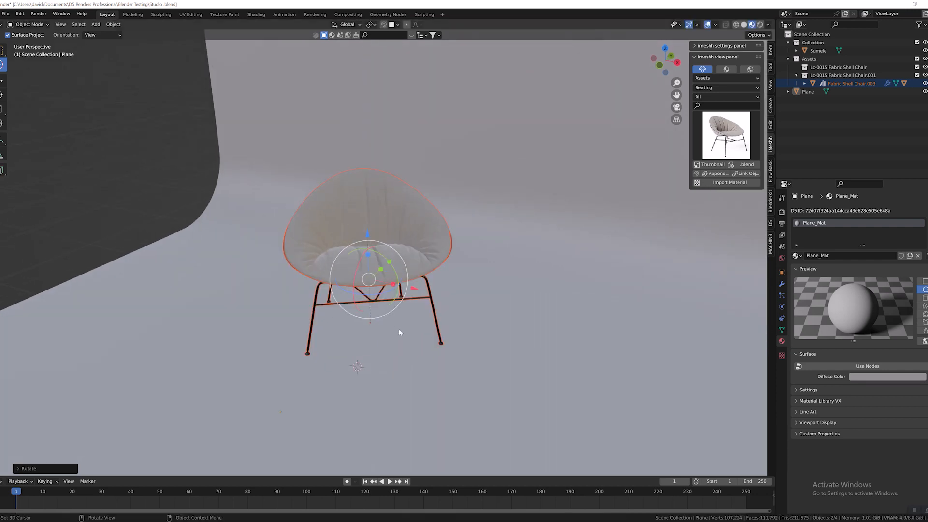
# Fine-tune the chair's placement on the backdrop floor, with the seat facing forward at a slight angle.
pyautogui.moveTo(375, 299); pyautogui.dragTo(451, 285, button='middle')
pyautogui.moveTo(437, 258); pyautogui.dragTo(485, 254)
pyautogui.moveTo(464, 257); pyautogui.dragTo(377, 305, button='middle')
pyautogui.moveTo(358, 304); pyautogui.dragTo(381, 308, button='middle')
pyautogui.scroll(1, 381, 306)
pyautogui.keyDown('shift'); pyautogui.moveTo(462, 312); pyautogui.dragTo(449, 268, button='middle'); pyautogui.keyUp('shift')
pyautogui.moveTo(450, 269); pyautogui.dragTo(456, 293, button='middle')
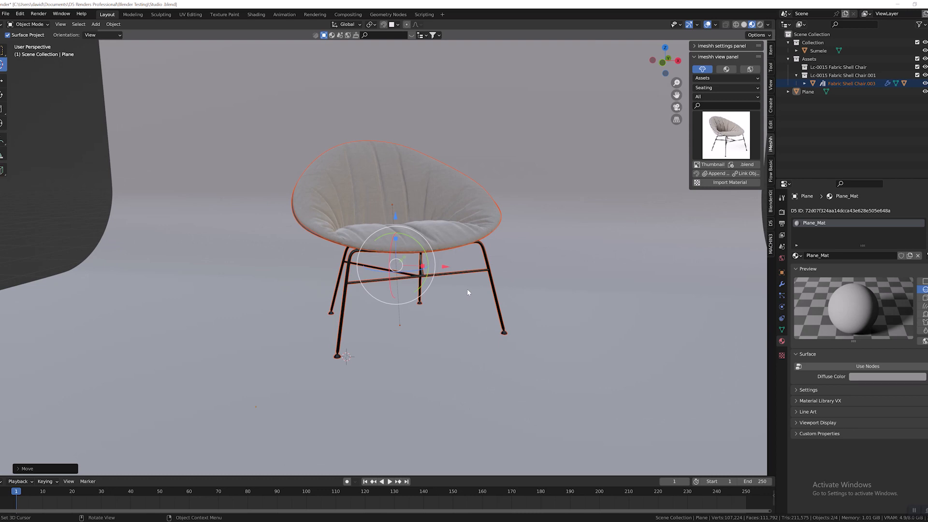
# Start the D5 Link sync and switch to D5 Render to bring the synced backdrop and chair into view.
pyautogui.click(771, 225)
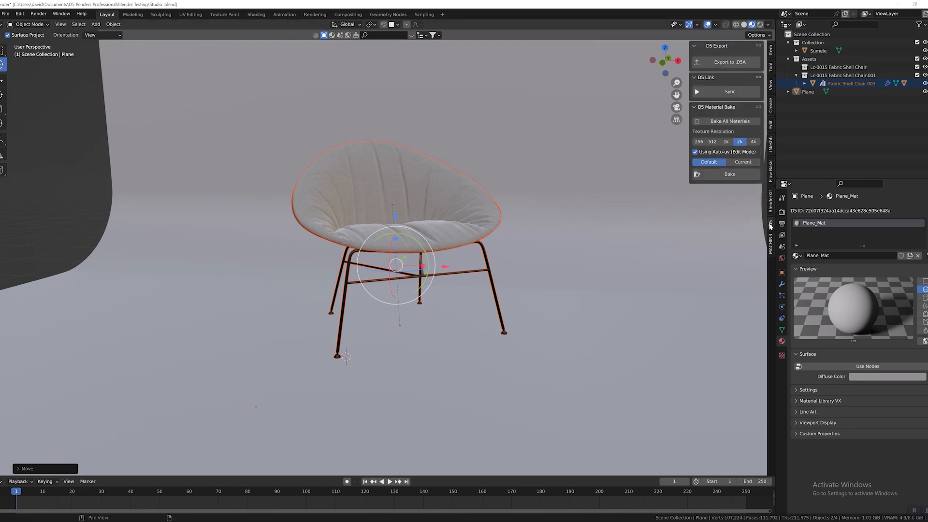
pyautogui.click(725, 95)
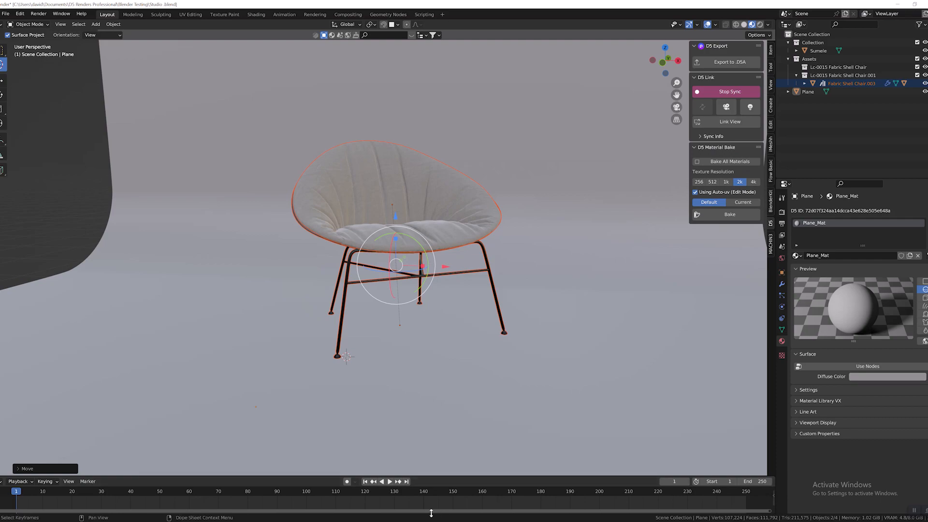
pyautogui.moveTo(414, 520)
pyautogui.click(412, 500)
pyautogui.scroll(-2, 450, 288)
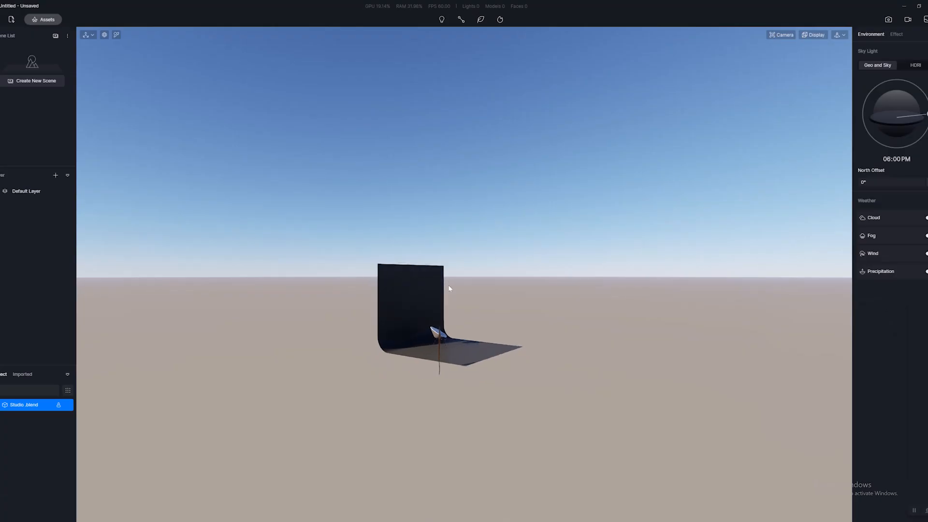
pyautogui.scroll(5, 483, 304)
pyautogui.moveTo(484, 303); pyautogui.dragTo(271, 330, button='middle')
# Switch the viewport navigation to Fly with a speed of 13 and frame the chair in front of the backdrop.
pyautogui.click(836, 36)
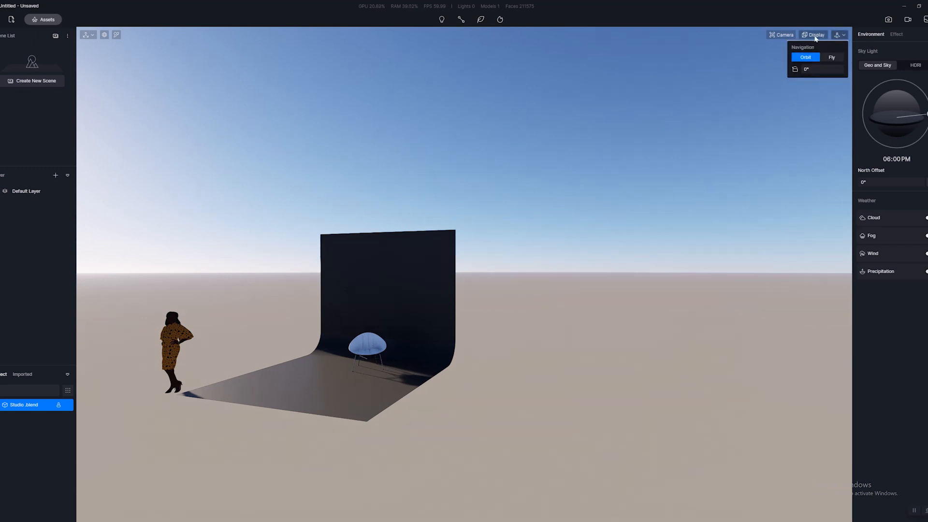
pyautogui.click(831, 57)
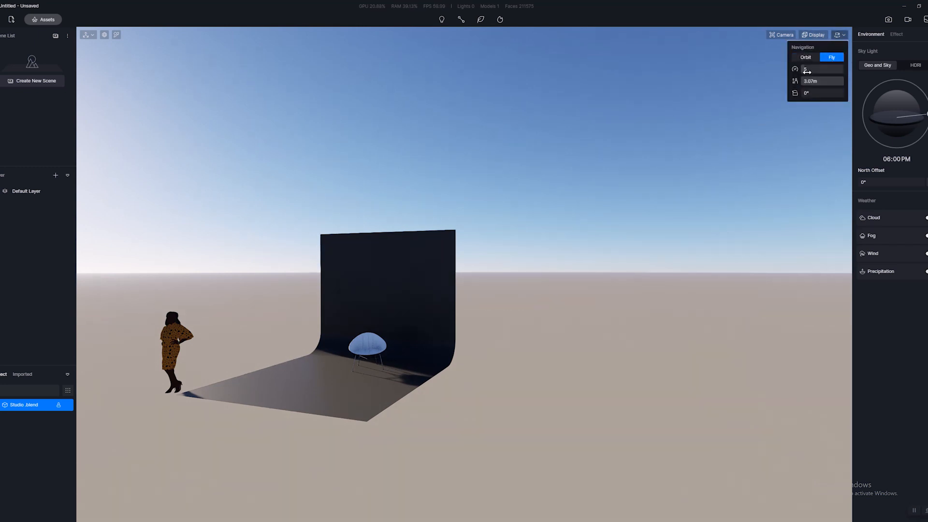
pyautogui.moveTo(810, 72); pyautogui.dragTo(811, 72)
pyautogui.scroll(5, 281, 390)
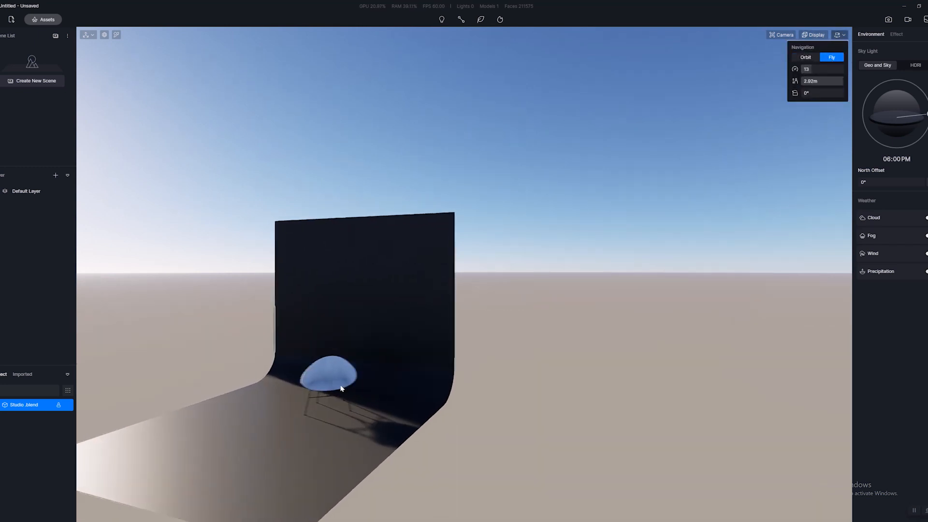
pyautogui.moveTo(340, 387); pyautogui.dragTo(493, 364, button='middle')
pyautogui.press('d')
pyautogui.press('q')
pyautogui.press('w')
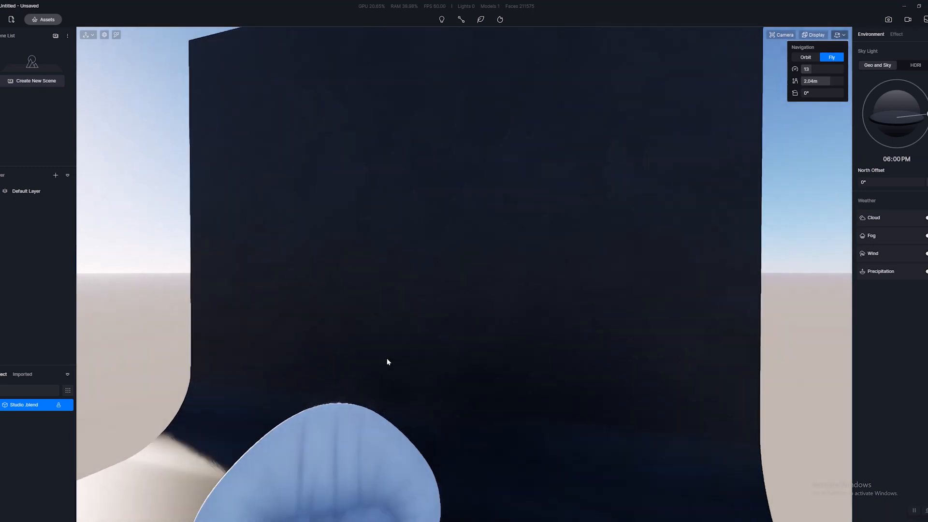
pyautogui.press('q')
pyautogui.press('d')
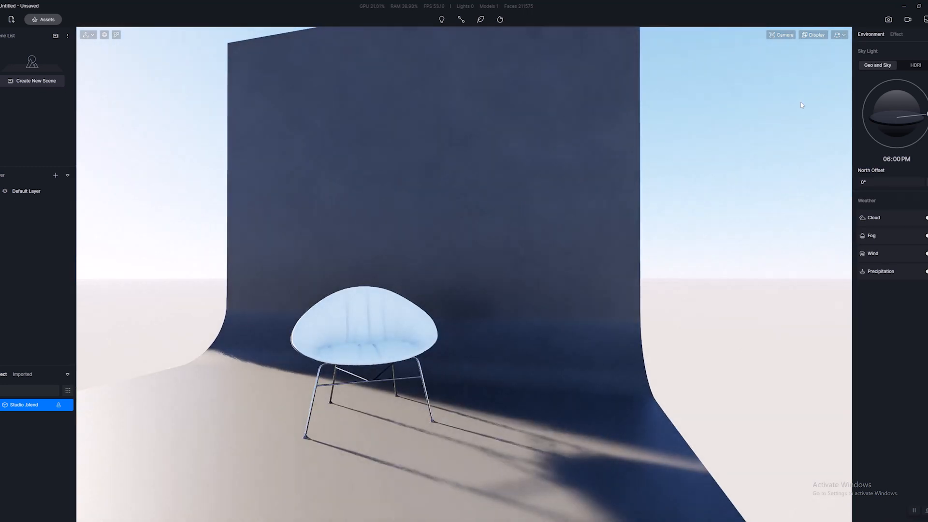
# Set the Geo and Sky sun time to 08:04 AM to light the chair from the front.
pyautogui.moveTo(927, 116); pyautogui.dragTo(873, 100)
pyautogui.press('w')
pyautogui.press('a')
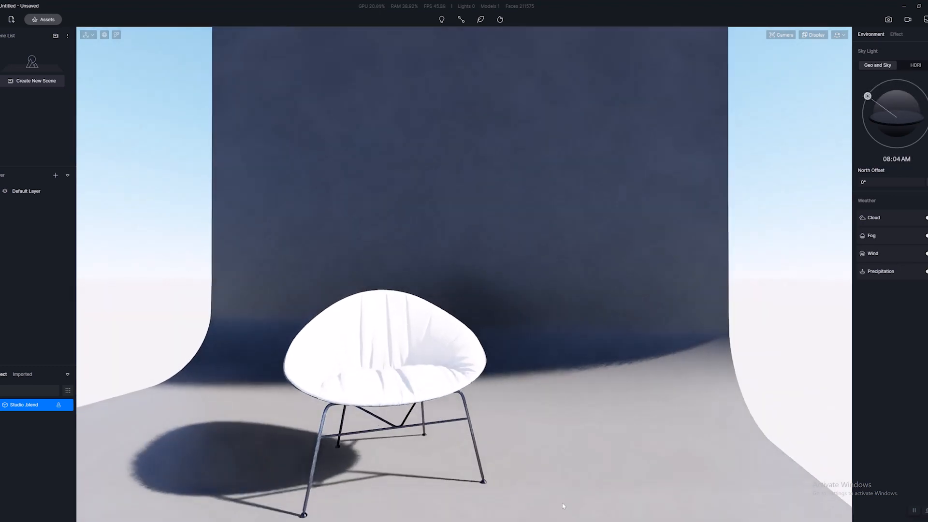
pyautogui.press('s')
# Switch back to Blender and display the chair cushion's material nodes in the Shading workspace.
pyautogui.moveTo(441, 521)
pyautogui.click(442, 499)
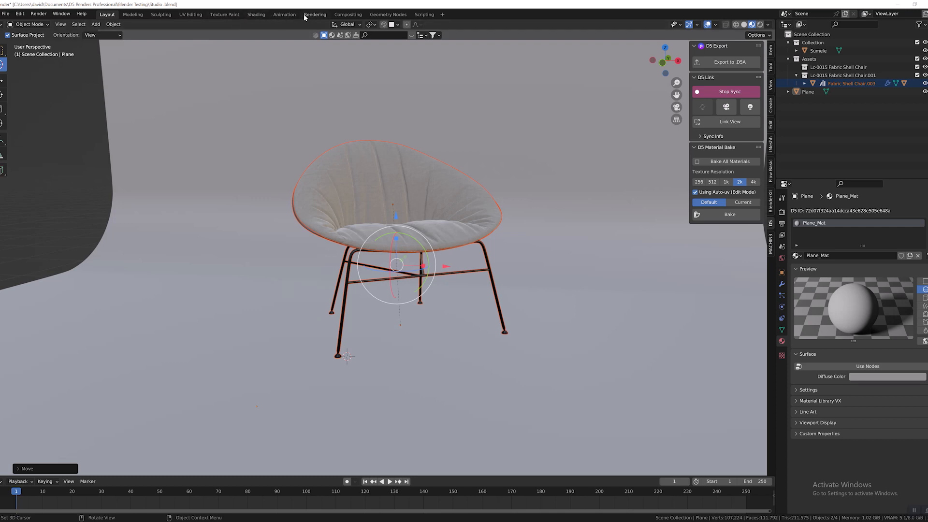
pyautogui.click(256, 14)
pyautogui.scroll(-8, 315, 210)
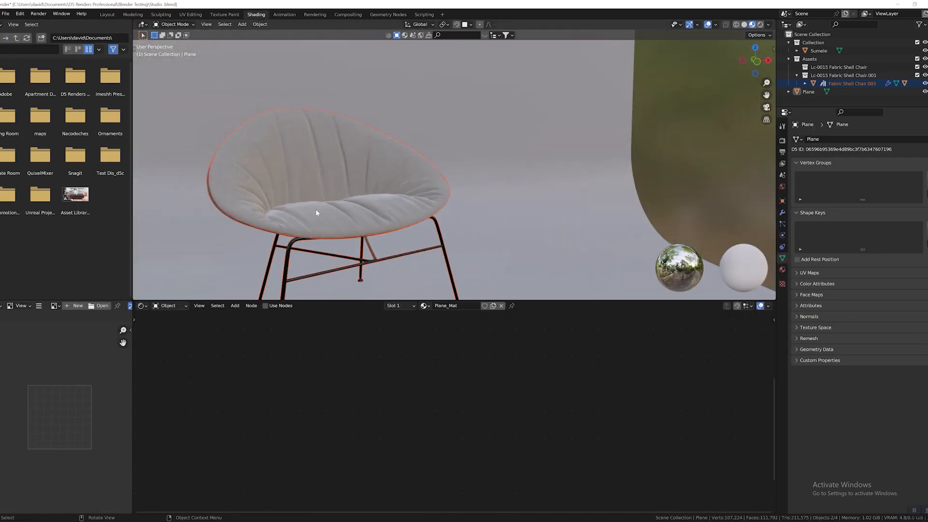
pyautogui.moveTo(314, 208)
pyautogui.mouseDown(button='middle')
pyautogui.moveTo(393, 207)
pyautogui.moveTo(325, 201)
pyautogui.mouseUp(button='middle')
pyautogui.scroll(2, 325, 199)
pyautogui.click(372, 178)
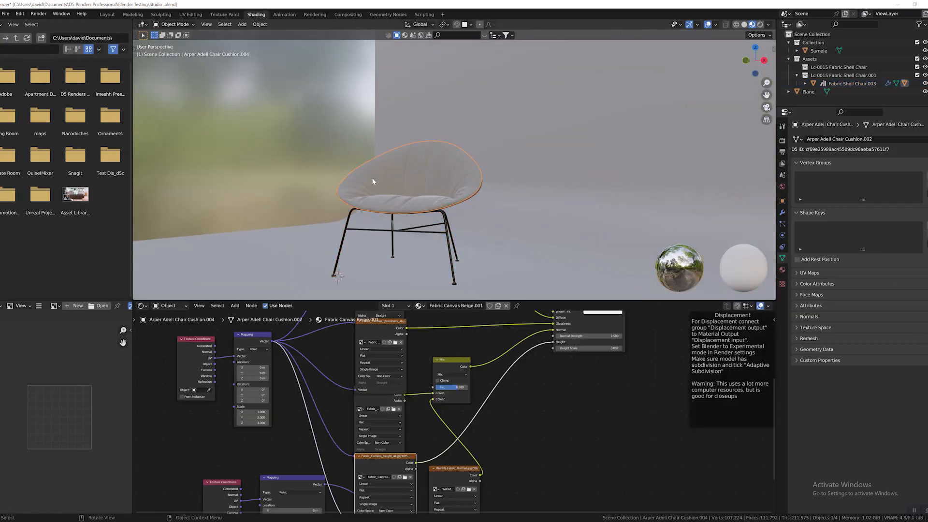
# Examine the texture, mapping and mix nodes of the Fabric Canvas Beige.001 material against the cushion's fabric.
pyautogui.scroll(-7, 348, 375)
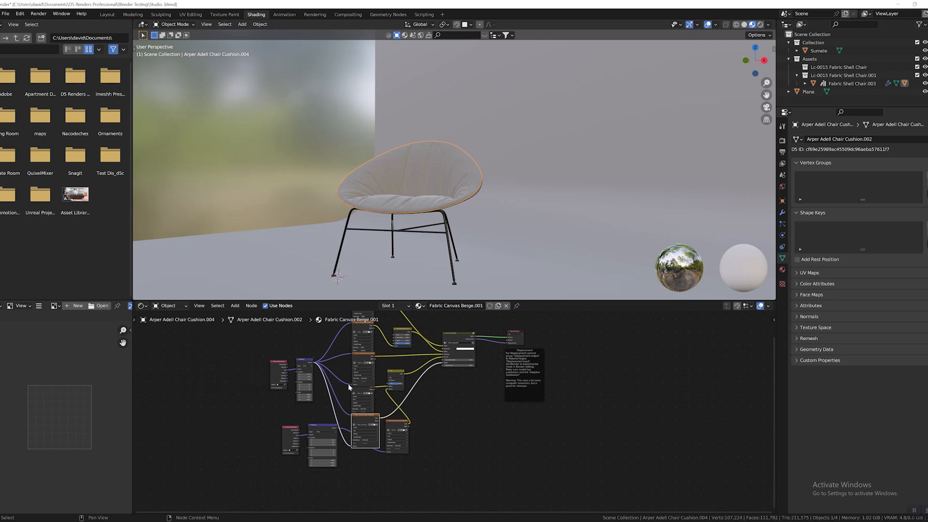
pyautogui.scroll(4, 348, 386)
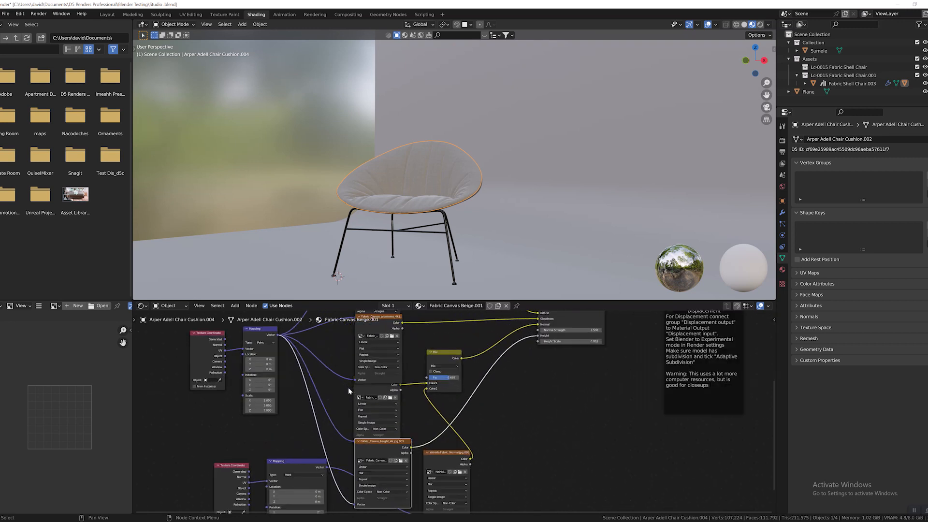
pyautogui.moveTo(326, 371); pyautogui.dragTo(332, 418, button='middle')
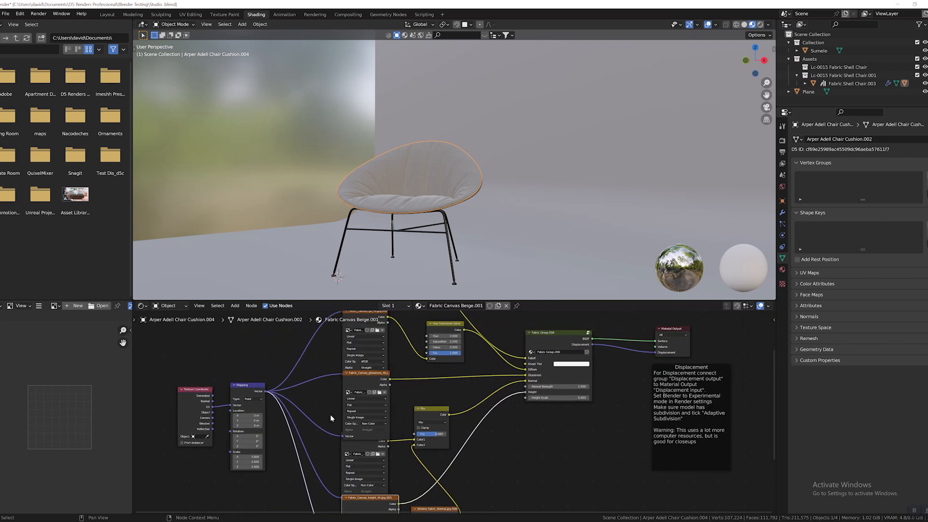
pyautogui.moveTo(326, 209); pyautogui.dragTo(417, 211, button='middle')
pyautogui.scroll(4, 416, 211)
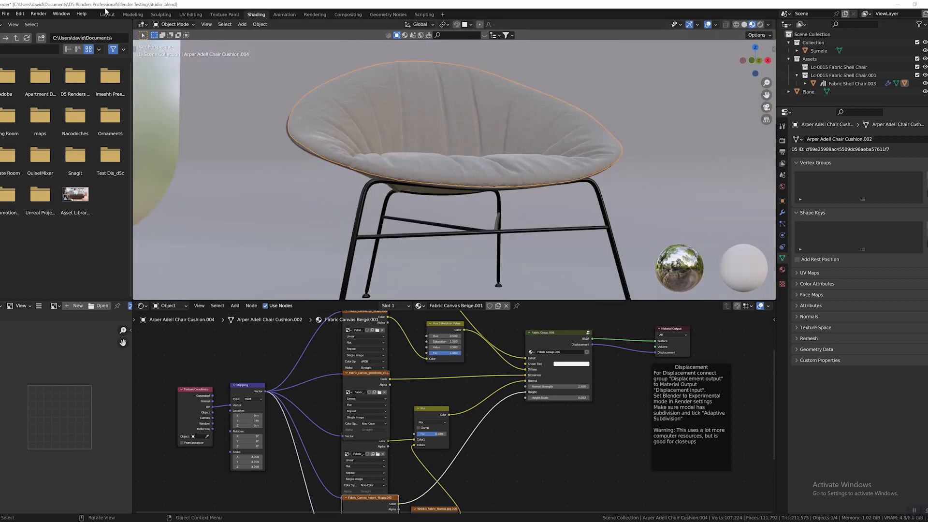
# Inspect the chair cushion's UV layout in the UV Editing workspace and return to the Layout workspace.
pyautogui.click(113, 15)
pyautogui.scroll(3, 418, 224)
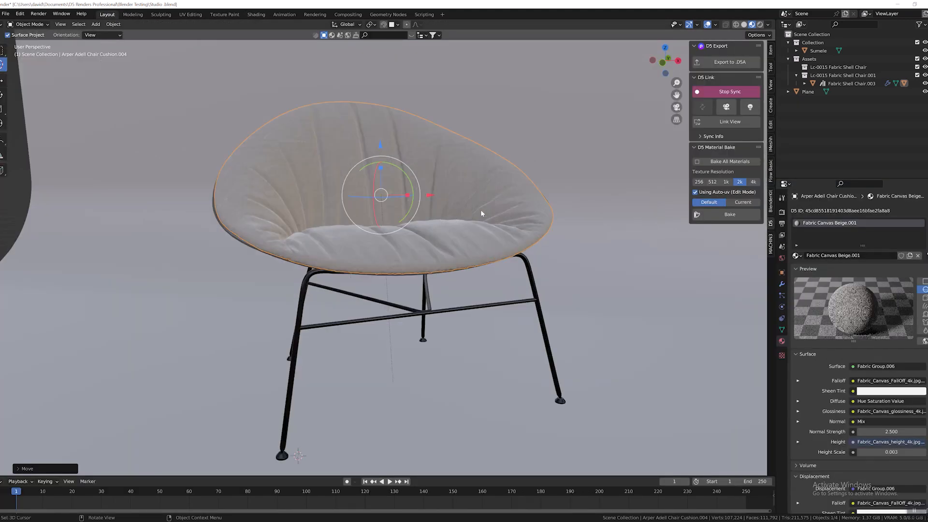
pyautogui.moveTo(481, 213)
pyautogui.mouseDown(button='middle')
pyautogui.moveTo(494, 202)
pyautogui.moveTo(485, 204)
pyautogui.mouseUp(button='middle')
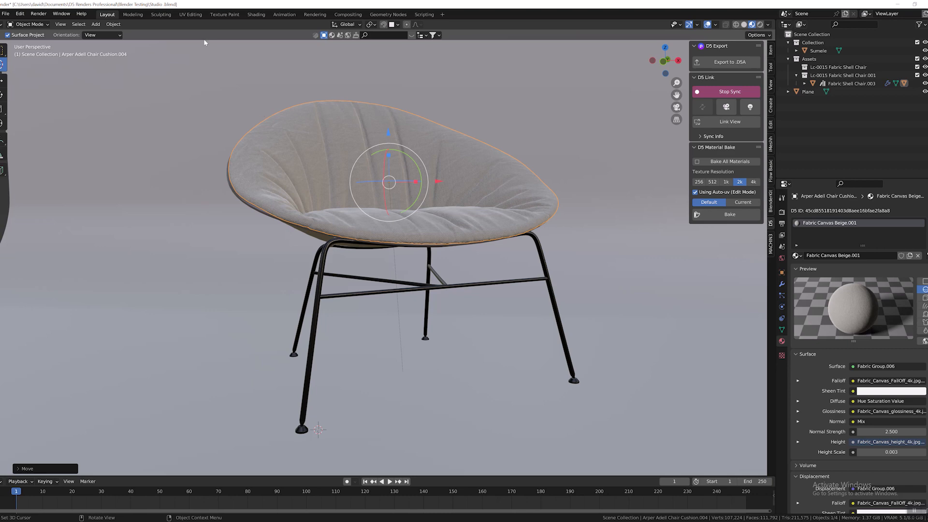
pyautogui.click(190, 15)
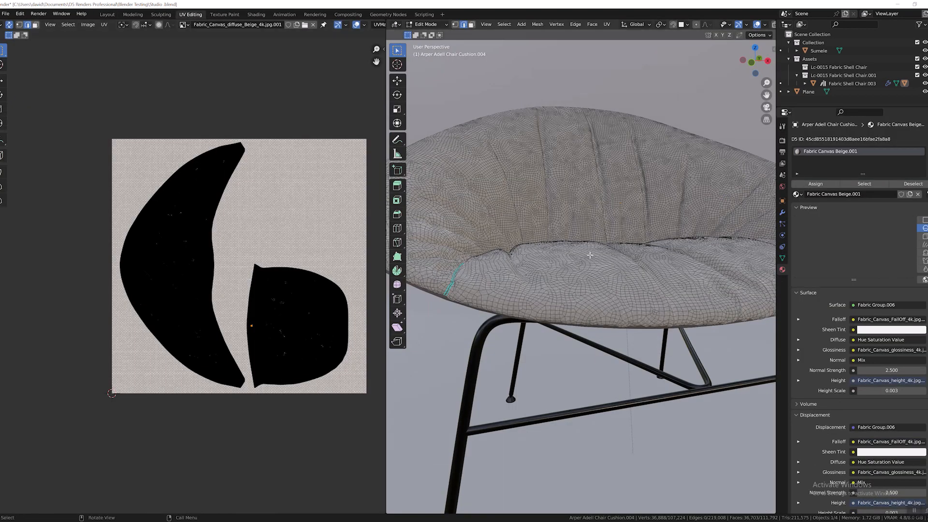
pyautogui.scroll(-3, 591, 255)
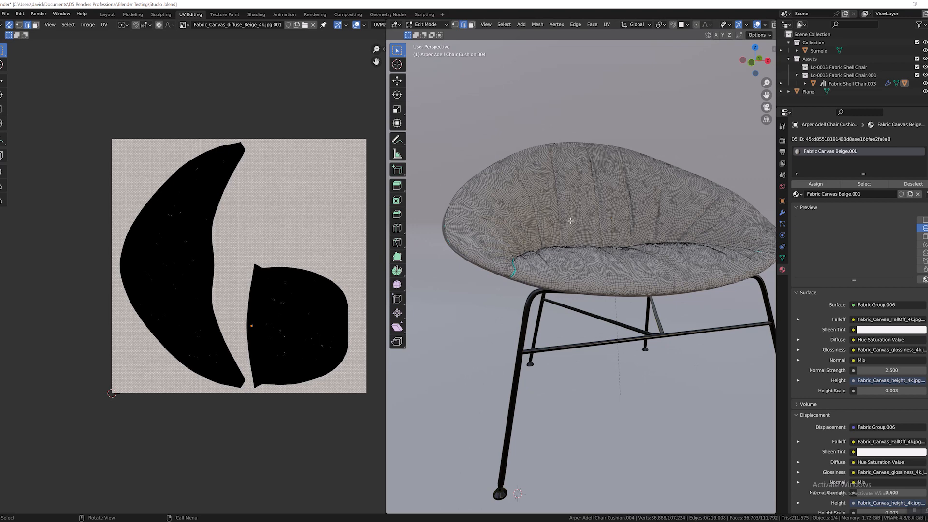
pyautogui.click(107, 15)
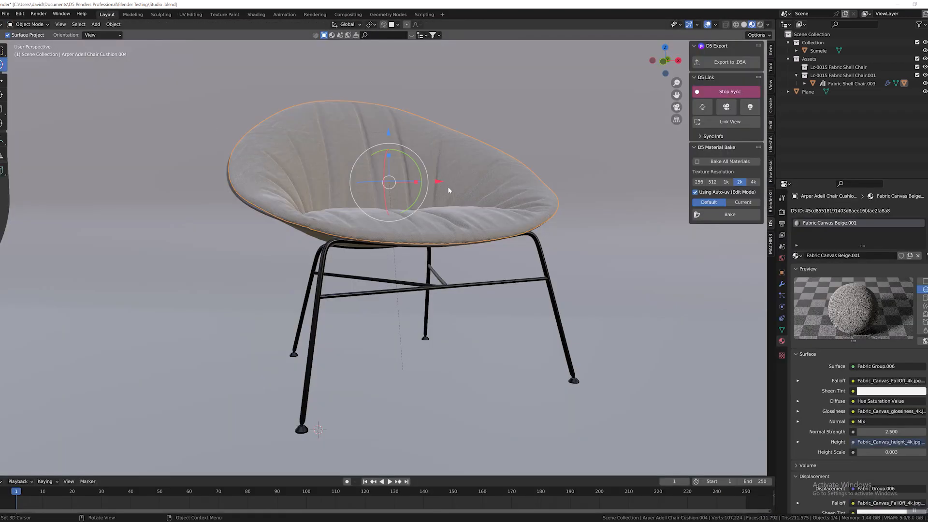
pyautogui.moveTo(446, 190); pyautogui.dragTo(477, 193, button='middle')
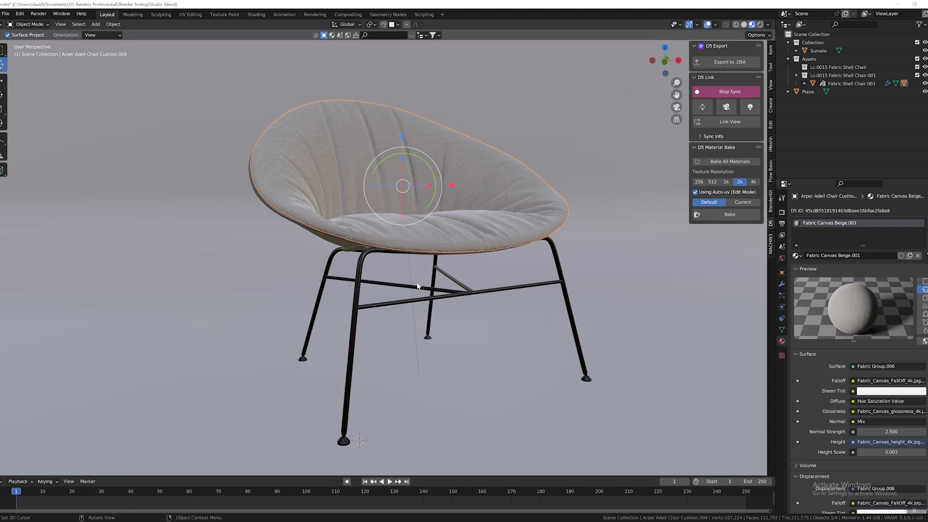
pyautogui.moveTo(418, 286)
pyautogui.mouseDown(button='middle')
pyautogui.moveTo(476, 266)
pyautogui.moveTo(402, 278)
pyautogui.moveTo(431, 284)
pyautogui.mouseUp(button='middle')
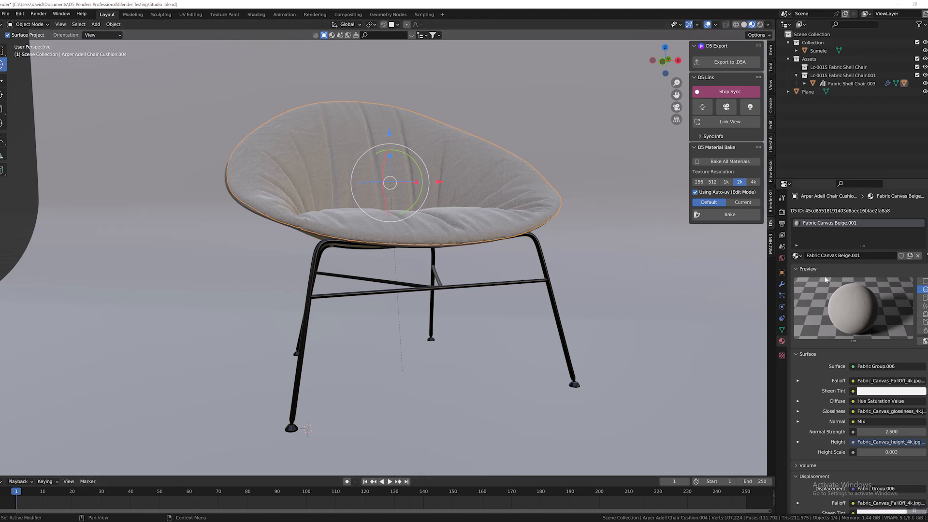
# Display the chair cushion's Subdivision DISPLACEMENT modifier and try to apply all modifiers with only the Assets collection highlighted.
pyautogui.click(782, 307)
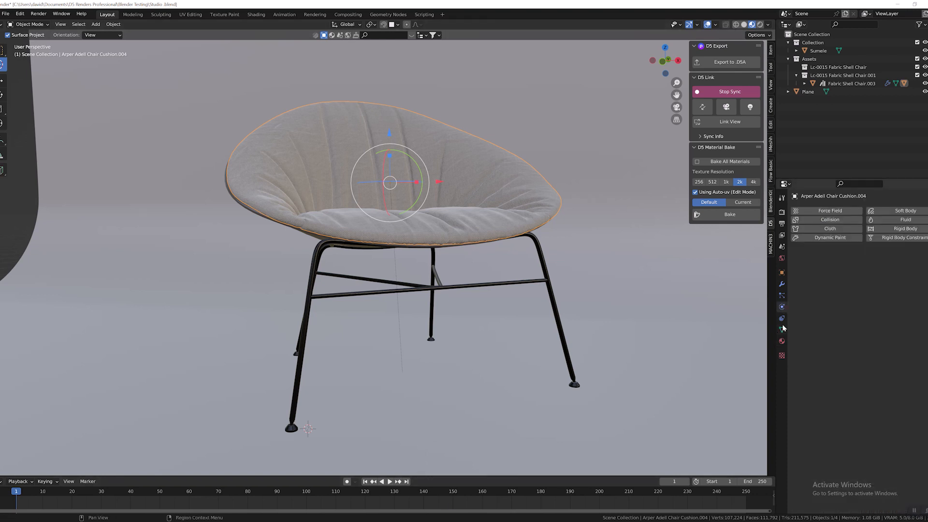
pyautogui.click(478, 212)
pyautogui.click(816, 68)
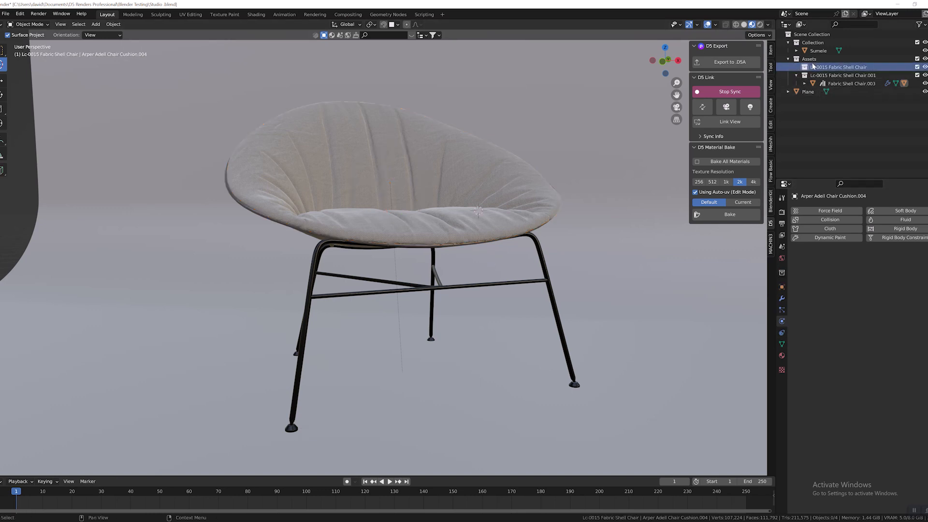
pyautogui.click(808, 60)
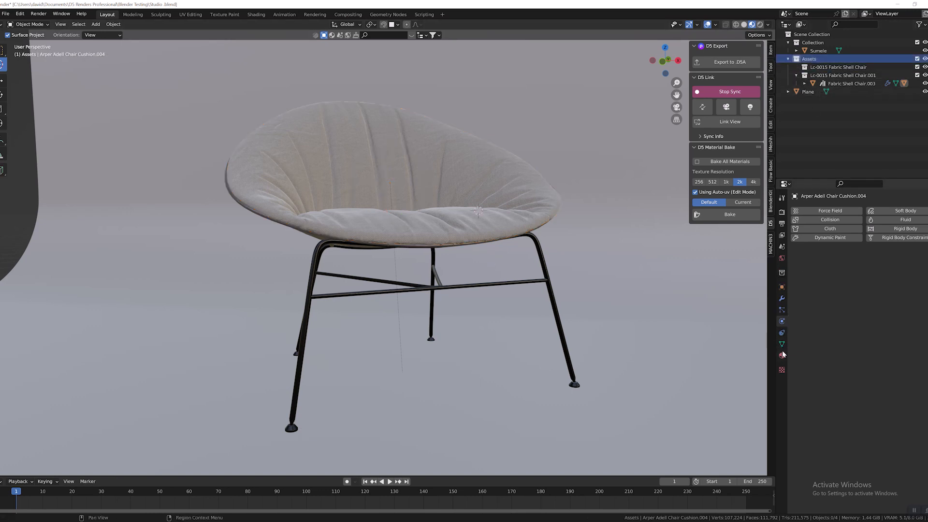
pyautogui.click(782, 298)
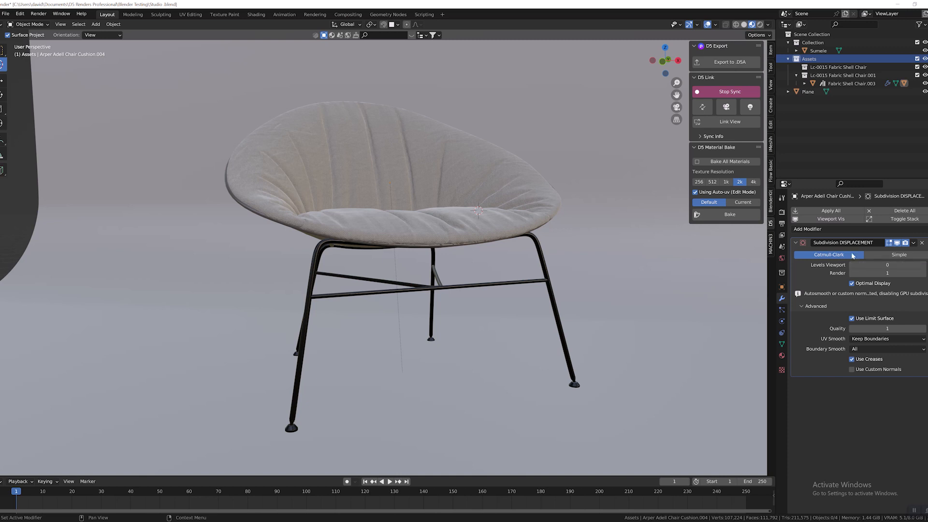
pyautogui.moveTo(478, 266); pyautogui.dragTo(512, 255, button='middle')
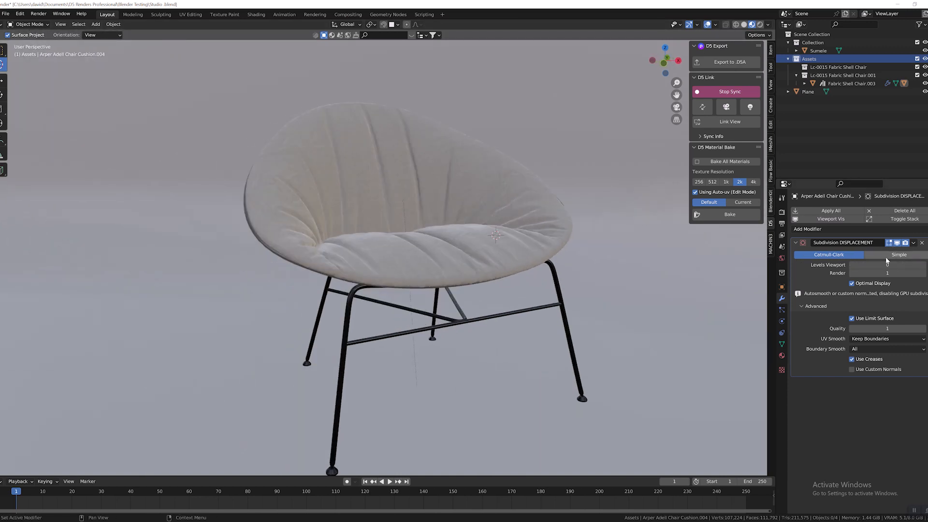
pyautogui.click(817, 211)
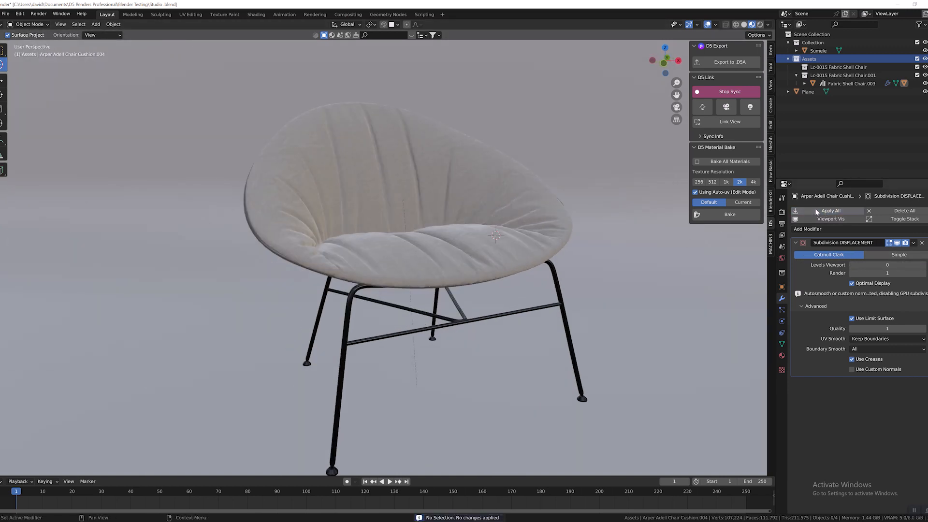
# Apply all modifiers on the Fabric Shell Chair.003 object.
pyautogui.click(828, 83)
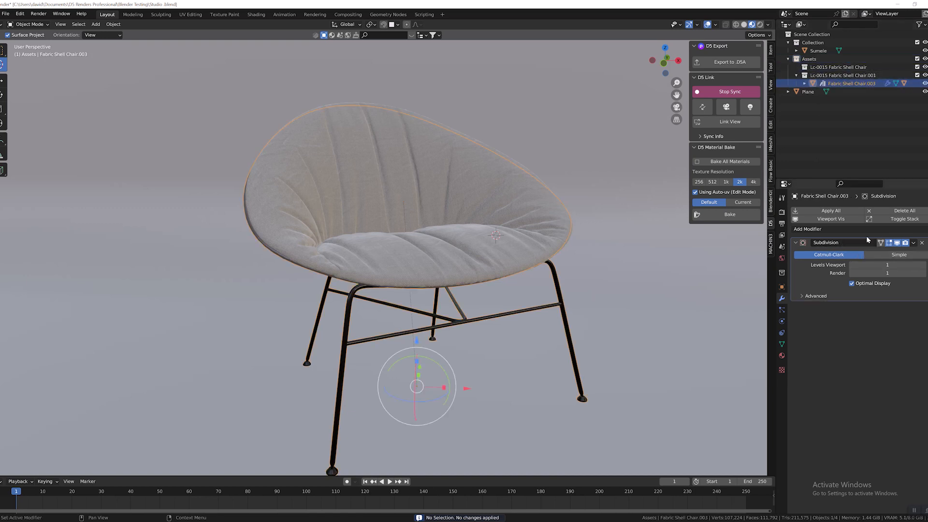
pyautogui.click(819, 213)
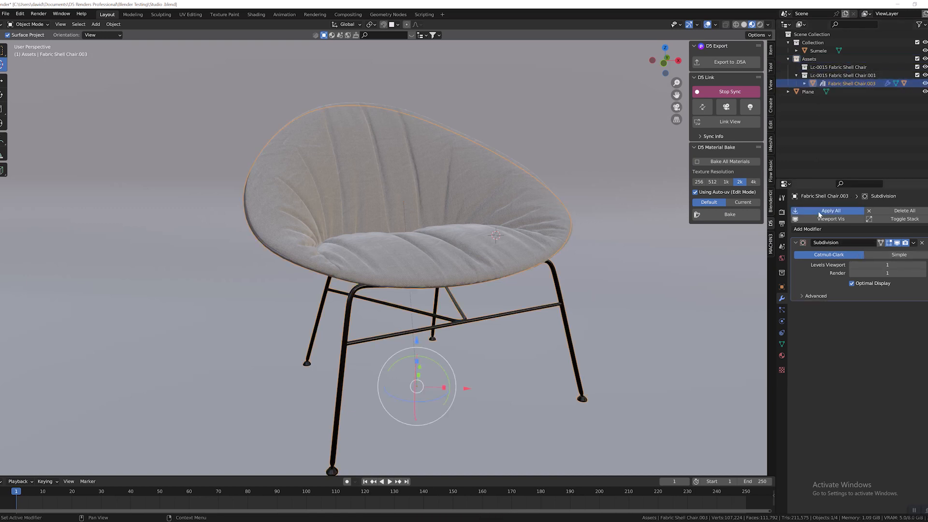
pyautogui.scroll(3, 401, 262)
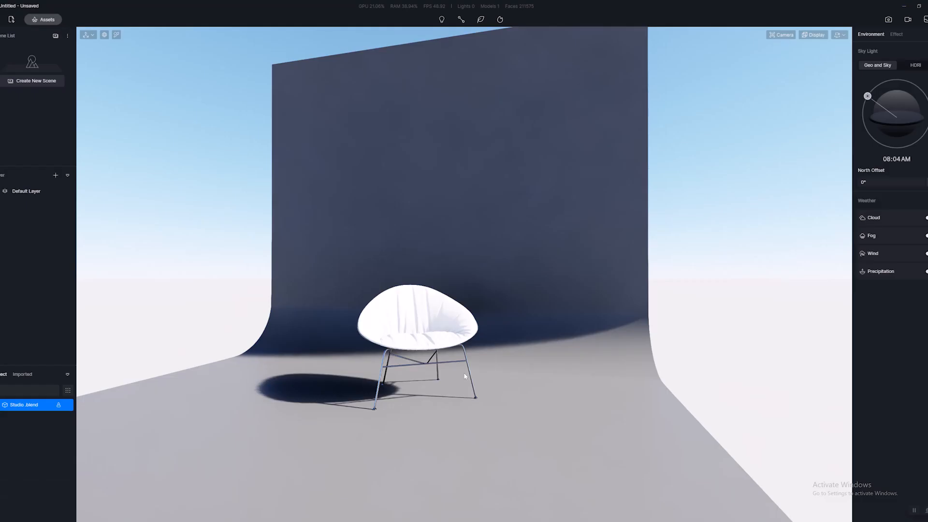
pyautogui.scroll(8, 381, 330)
pyautogui.scroll(-6, 366, 364)
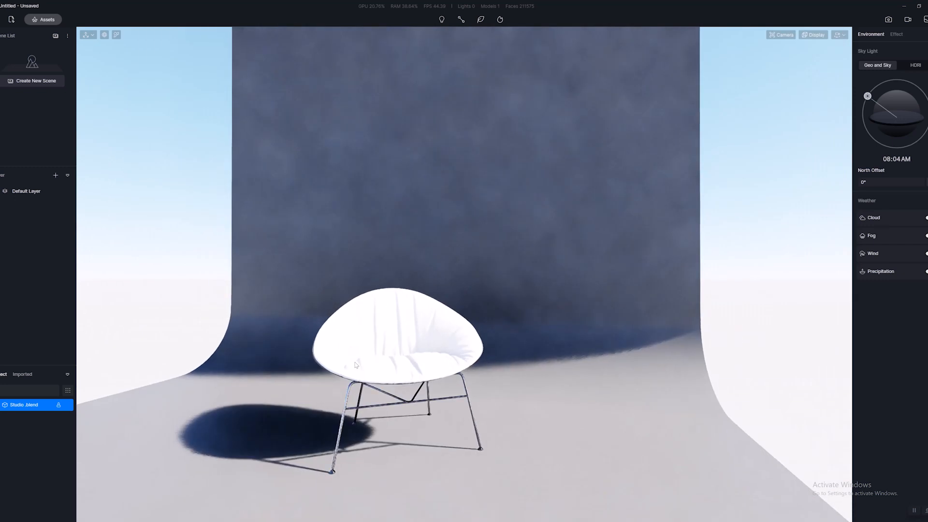
# Switch to D5 Render and examine the synced chair from the front and the side.
pyautogui.scroll(2, 386, 349)
pyautogui.moveTo(386, 349); pyautogui.dragTo(451, 345, button='right')
pyautogui.scroll(-4, 451, 345)
pyautogui.moveTo(421, 382); pyautogui.dragTo(501, 408, button='middle')
pyautogui.moveTo(502, 408); pyautogui.dragTo(603, 343, button='right')
pyautogui.scroll(-3, 603, 343)
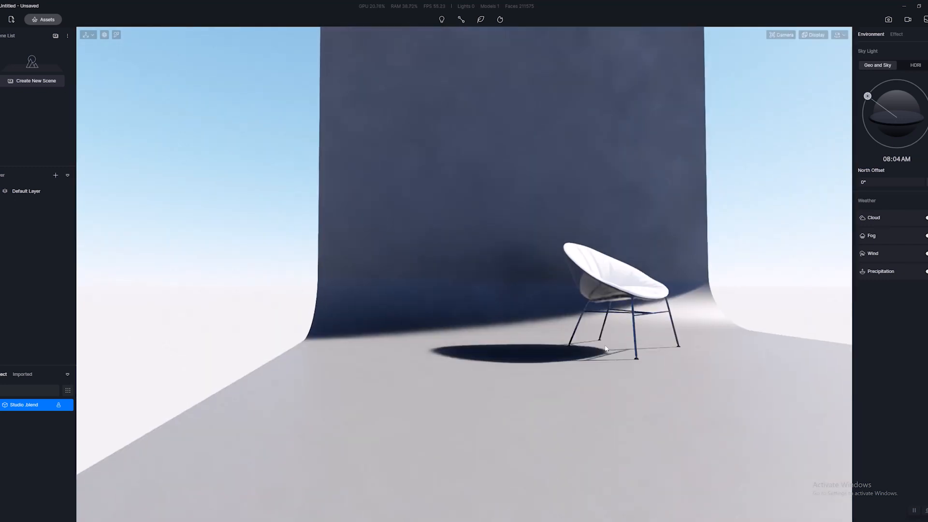
pyautogui.scroll(2, 603, 343)
pyautogui.scroll(3, 603, 343)
pyautogui.moveTo(603, 342); pyautogui.dragTo(505, 367, button='middle')
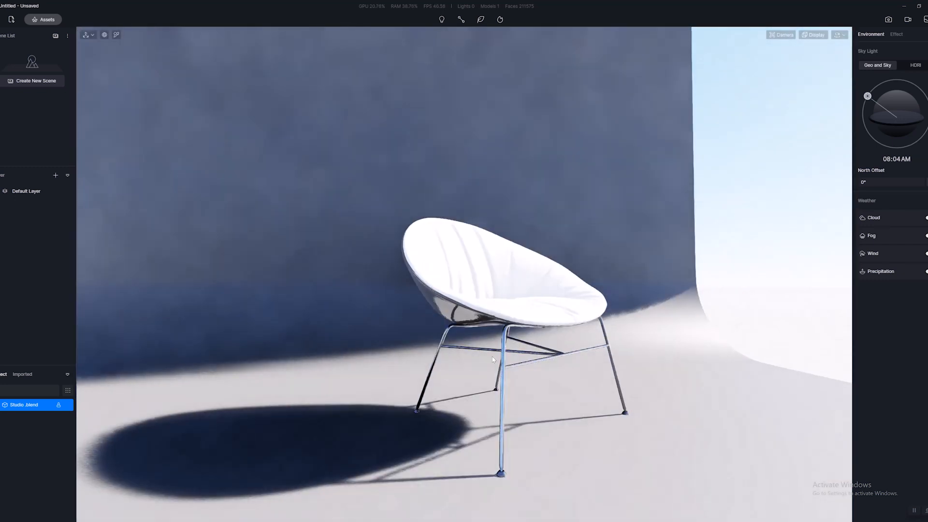
# Display the settings of the chair cushion's Fabric Canvas Beige.001 material and view the cushion from both sides.
pyautogui.click(505, 367)
pyautogui.moveTo(505, 367); pyautogui.dragTo(426, 324, button='right')
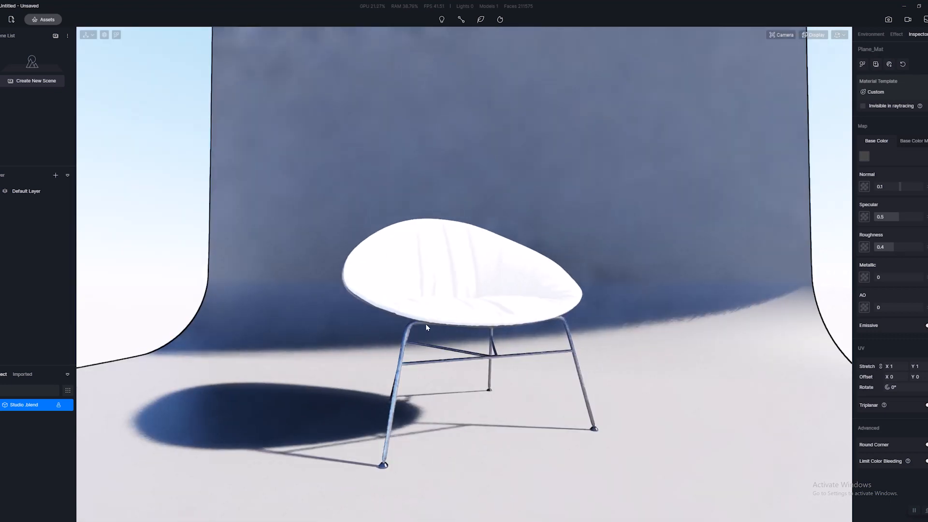
pyautogui.scroll(5, 530, 285)
pyautogui.scroll(-6, 530, 285)
pyautogui.click(421, 294)
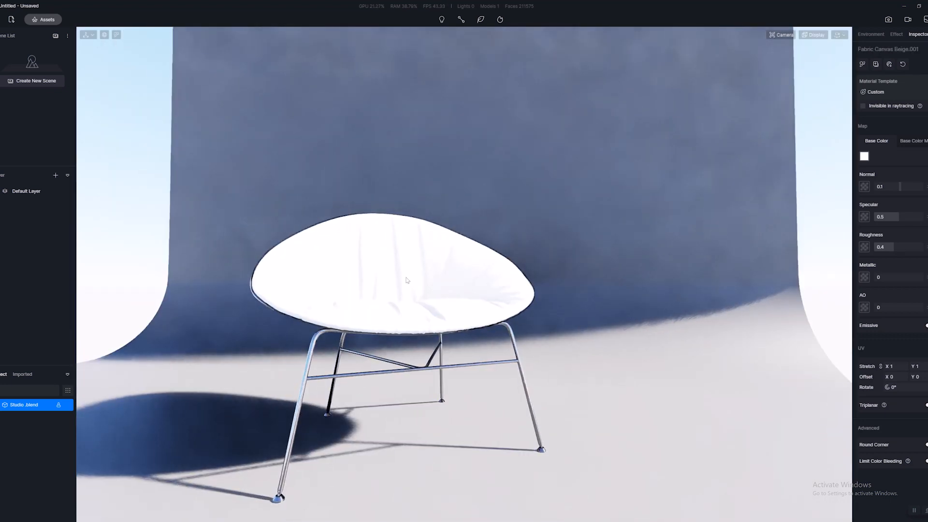
pyautogui.click(377, 278)
pyautogui.click(375, 267)
pyautogui.press('a')
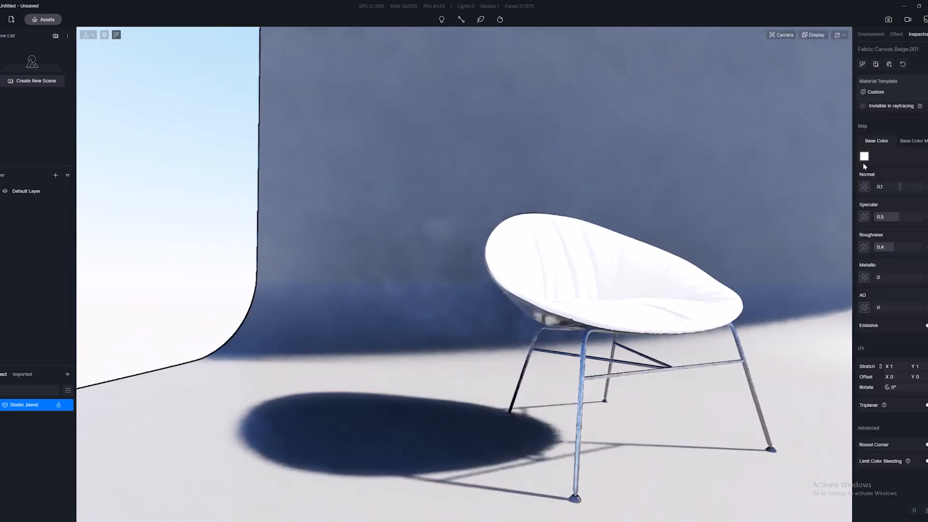
pyautogui.press('d')
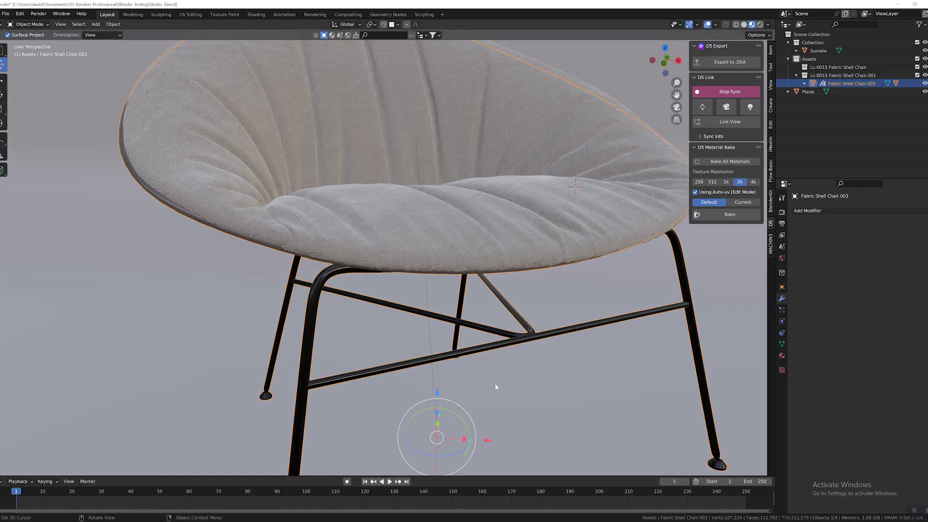
# Switch to Blender and examine the fabric shell chair's cushion up close for comparison with the D5 version.
pyautogui.scroll(-4, 491, 349)
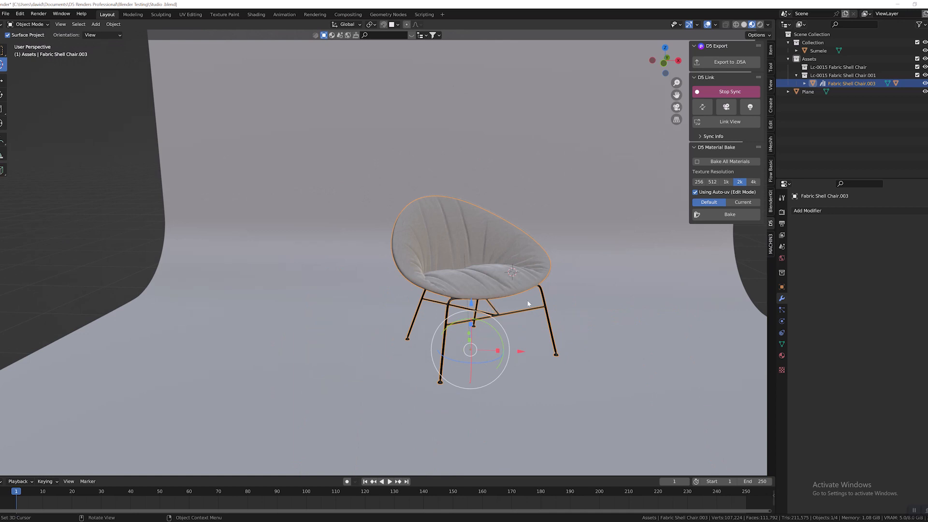
pyautogui.scroll(5, 553, 277)
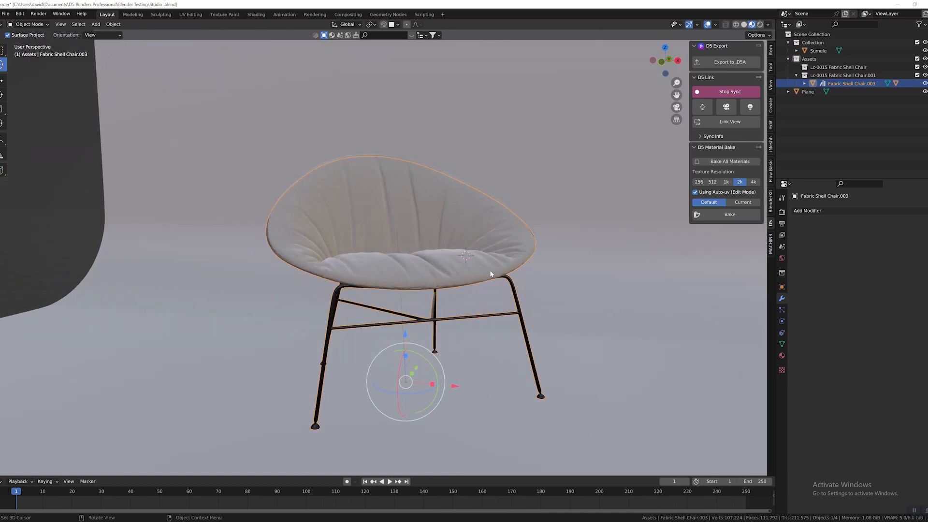
pyautogui.moveTo(438, 279); pyautogui.dragTo(474, 298, button='middle')
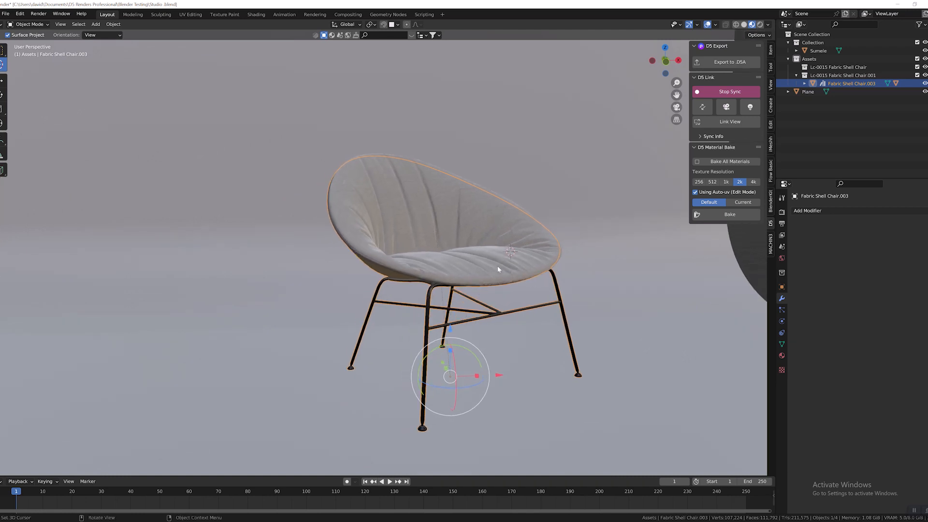
pyautogui.moveTo(498, 266); pyautogui.dragTo(412, 268, button='middle')
pyautogui.scroll(4, 418, 264)
pyautogui.scroll(2, 418, 264)
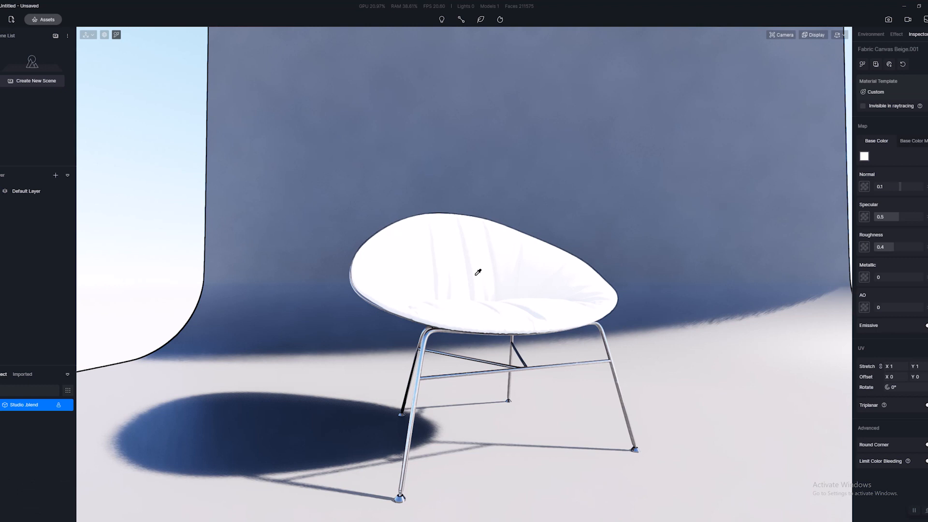
# Switch back to D5 Render and replace the cushion's material with Beige Linen from the asset library's Fabric category.
pyautogui.click(478, 272)
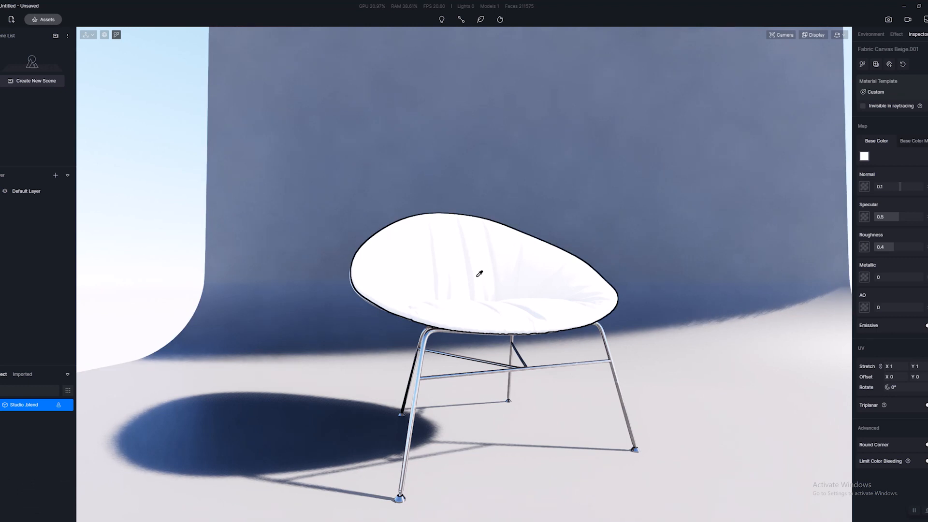
pyautogui.moveTo(205, 12); pyautogui.dragTo(187, 14)
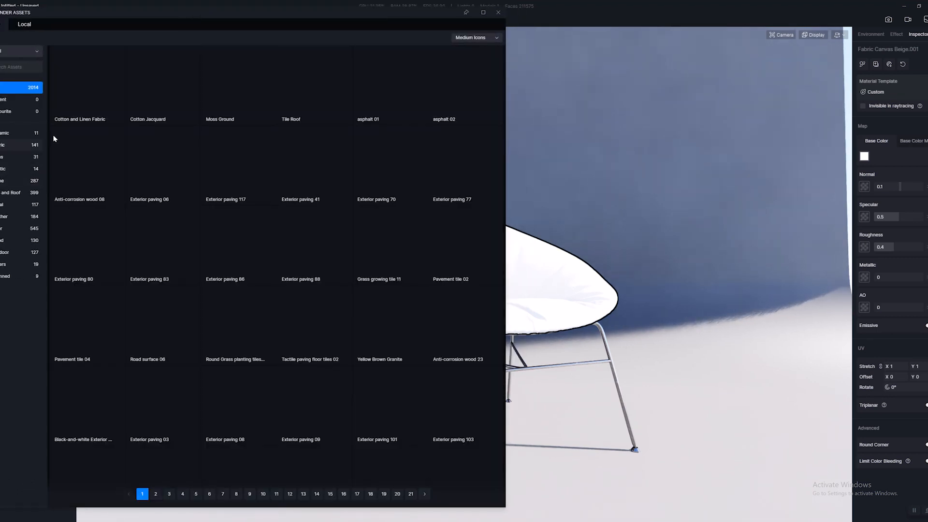
pyautogui.click(29, 144)
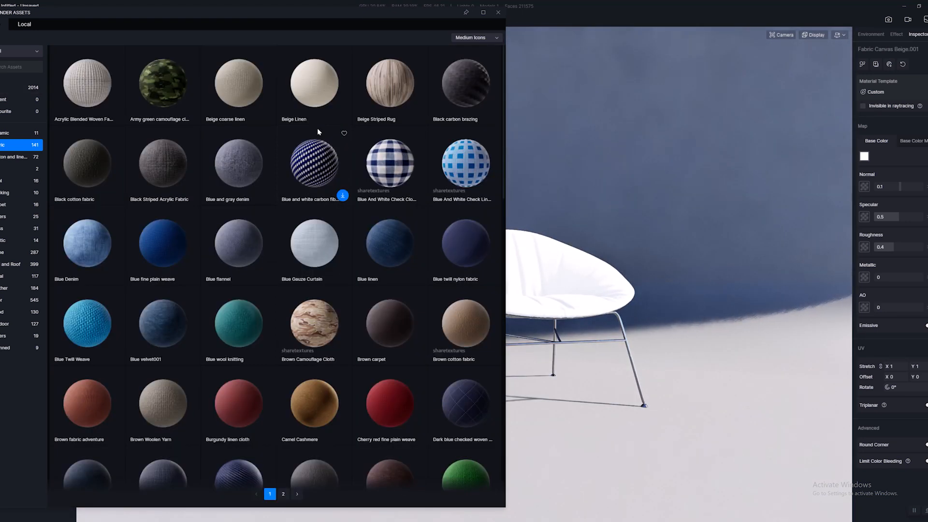
pyautogui.click(318, 129)
pyautogui.moveTo(313, 95); pyautogui.dragTo(565, 256)
pyautogui.click(566, 258)
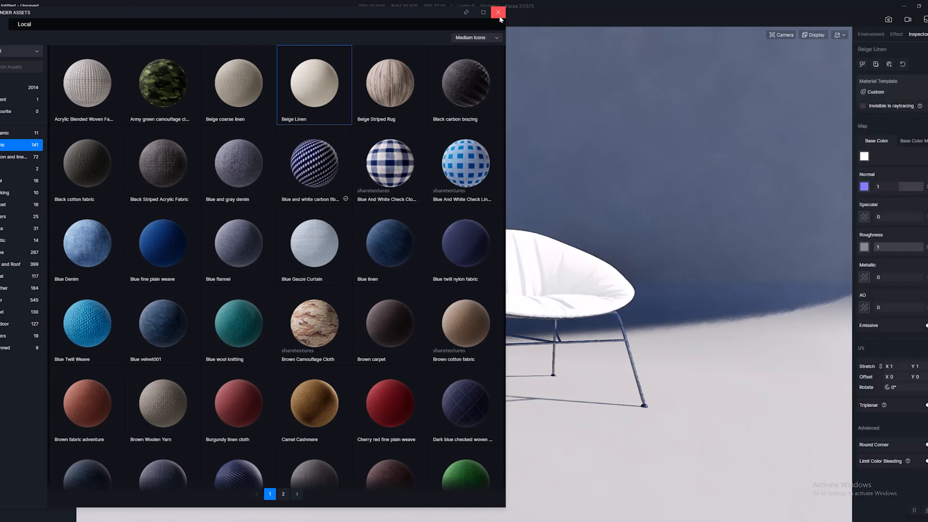
pyautogui.click(499, 12)
# Examine the Beige Linen weave on the cushion up close and compare it with the fabric in Blender.
pyautogui.scroll(5, 565, 300)
pyautogui.scroll(-8, 569, 305)
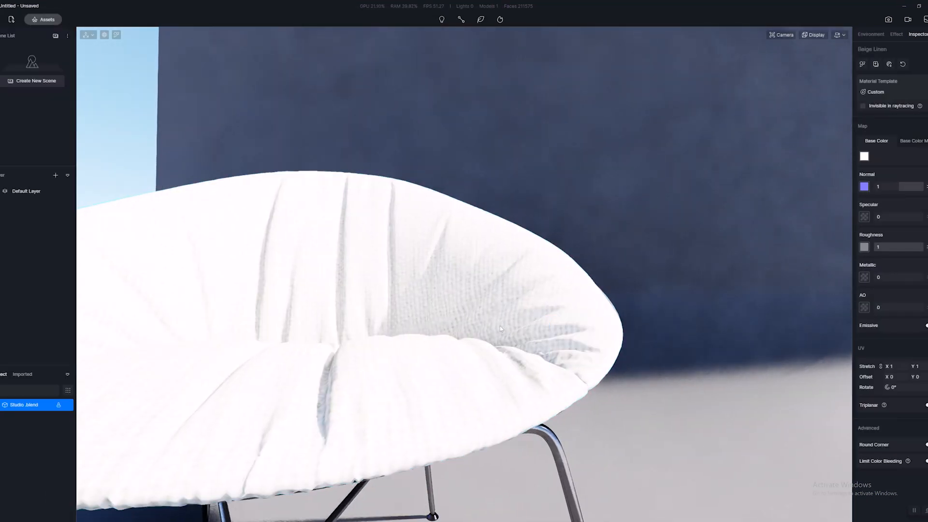
pyautogui.scroll(6, 518, 516)
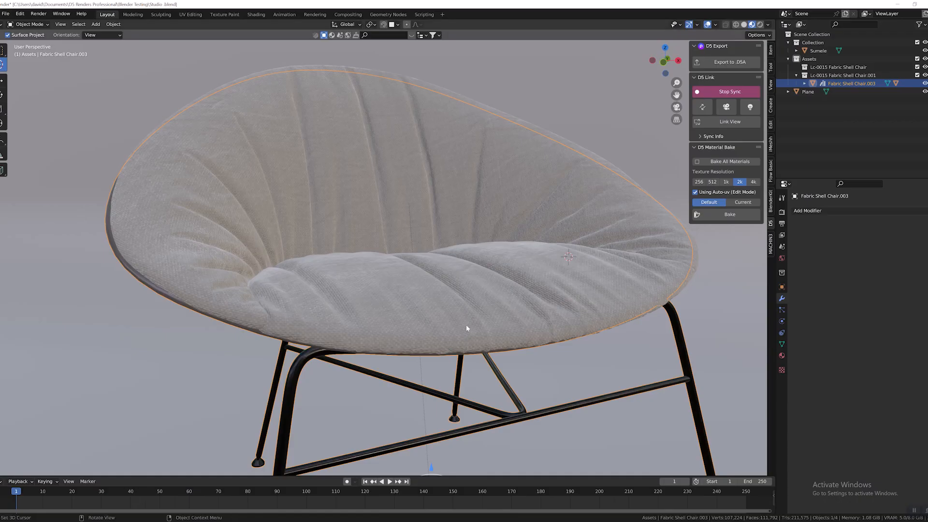
pyautogui.scroll(4, 450, 309)
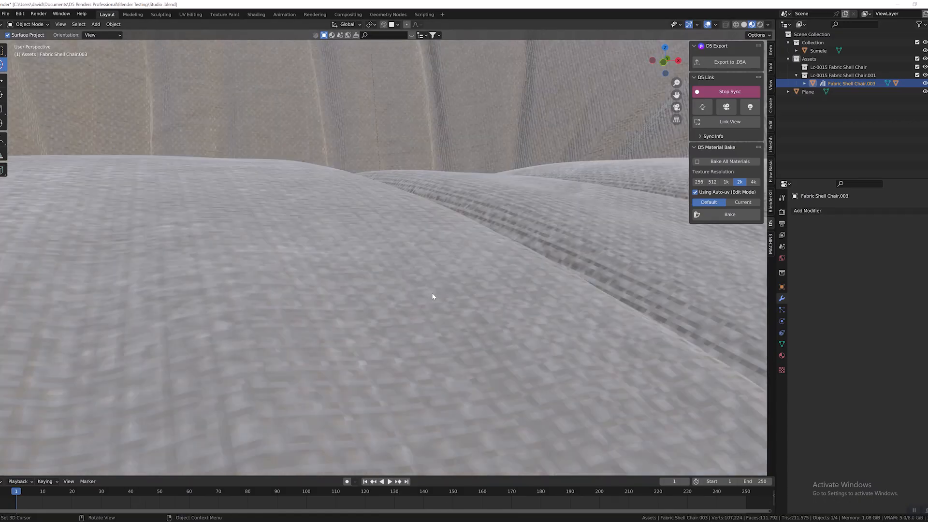
pyautogui.scroll(-4, 431, 292)
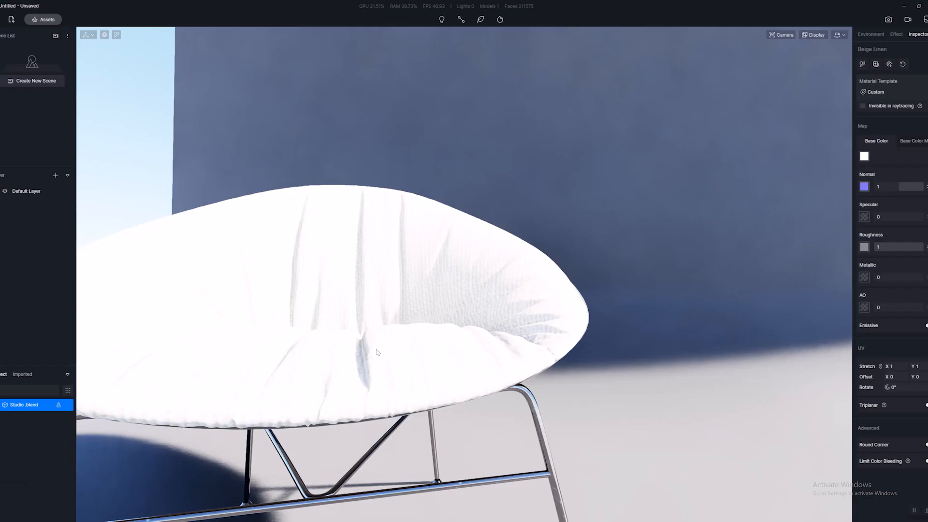
pyautogui.scroll(6, 390, 352)
pyautogui.scroll(-9, 389, 352)
pyautogui.moveTo(390, 352); pyautogui.dragTo(367, 360, button='right')
pyautogui.scroll(-1, 368, 360)
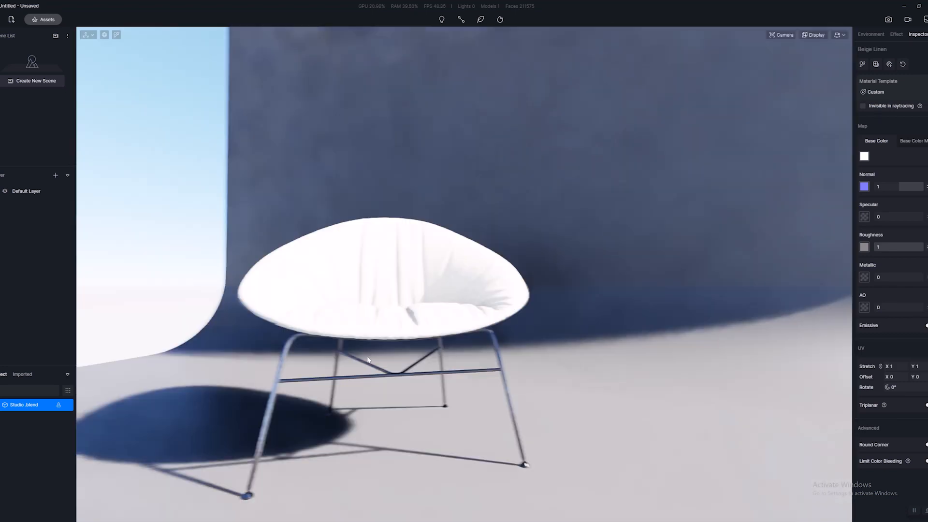
# Set the cushion's Beige Linen UV stretch to 3 in both X and Y.
pyautogui.scroll(5, 368, 360)
pyautogui.click(362, 344)
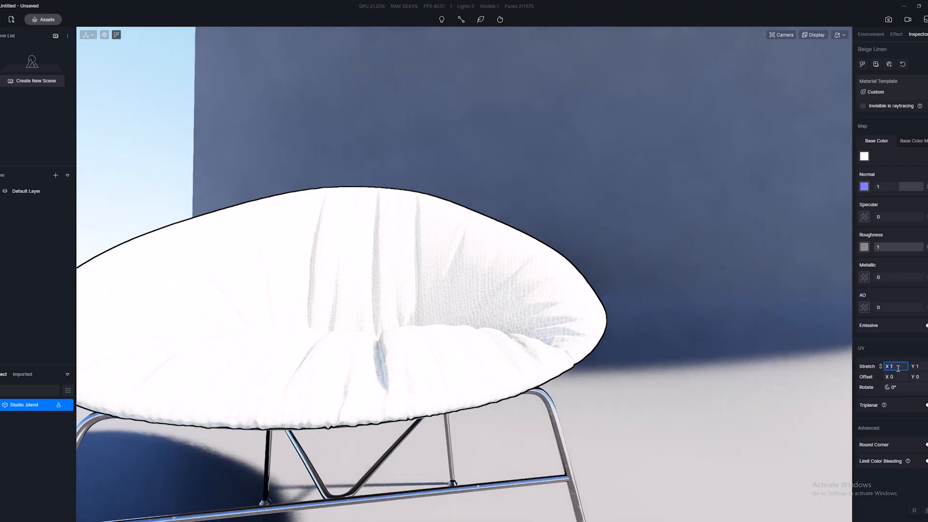
pyautogui.press('Return')
pyautogui.press('Escape')
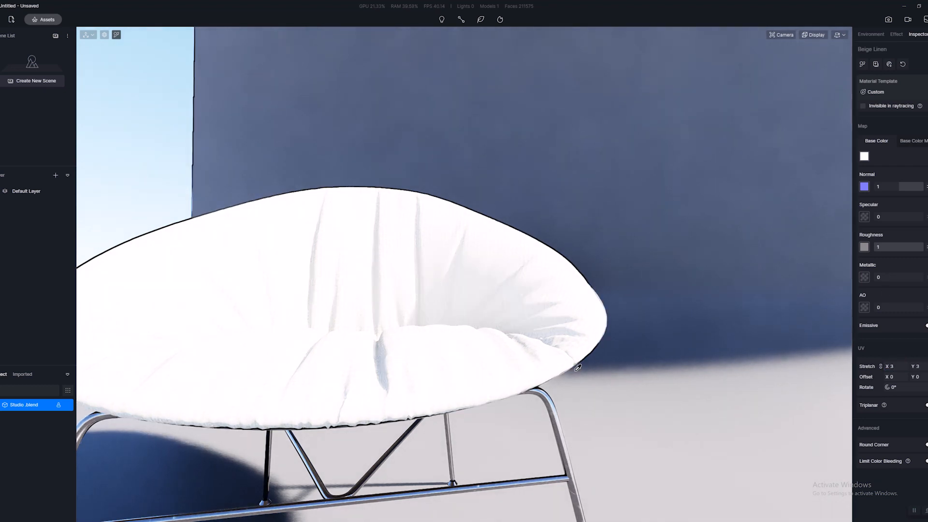
# Inspect the rescaled linen texture on the chair cushion from several distances and angles.
pyautogui.moveTo(587, 367); pyautogui.dragTo(572, 383, button='right')
pyautogui.scroll(-3, 571, 383)
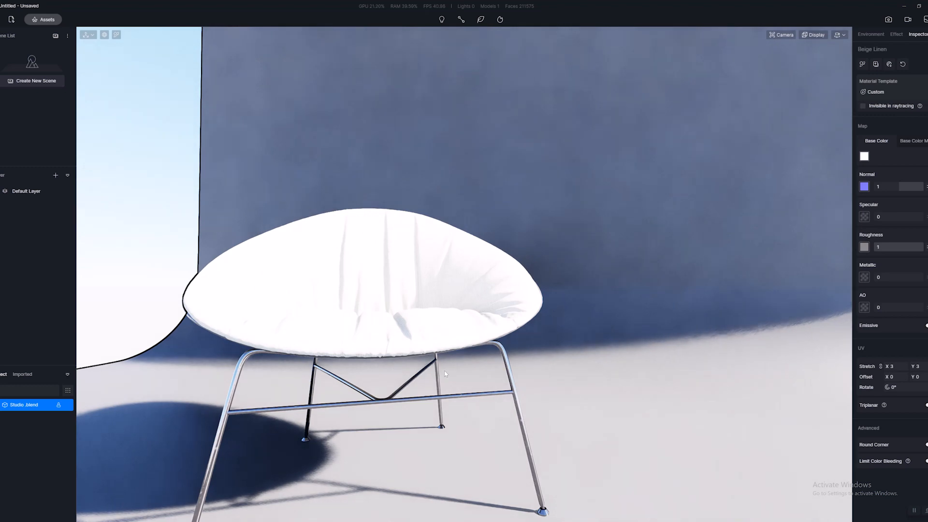
pyautogui.scroll(-4, 444, 371)
pyautogui.moveTo(319, 302); pyautogui.dragTo(337, 300, button='right')
pyautogui.scroll(4, 361, 304)
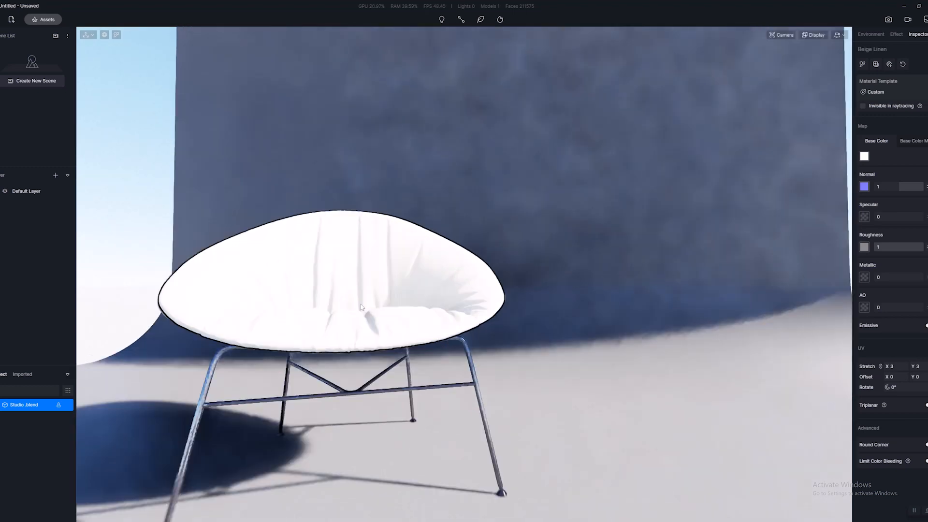
pyautogui.moveTo(568, 274); pyautogui.dragTo(625, 268, button='middle')
pyautogui.moveTo(625, 268); pyautogui.dragTo(680, 277, button='right')
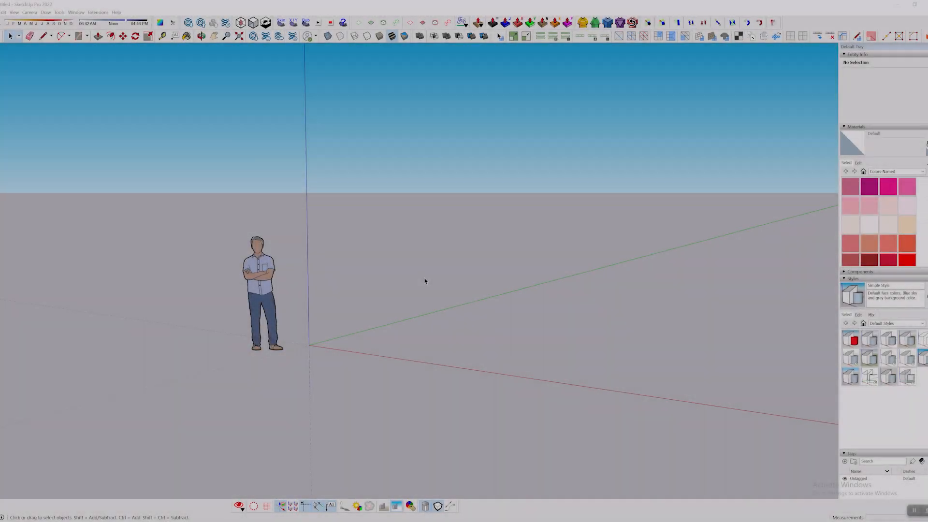
pyautogui.scroll(-2, 451, 266)
pyautogui.scroll(3, 452, 265)
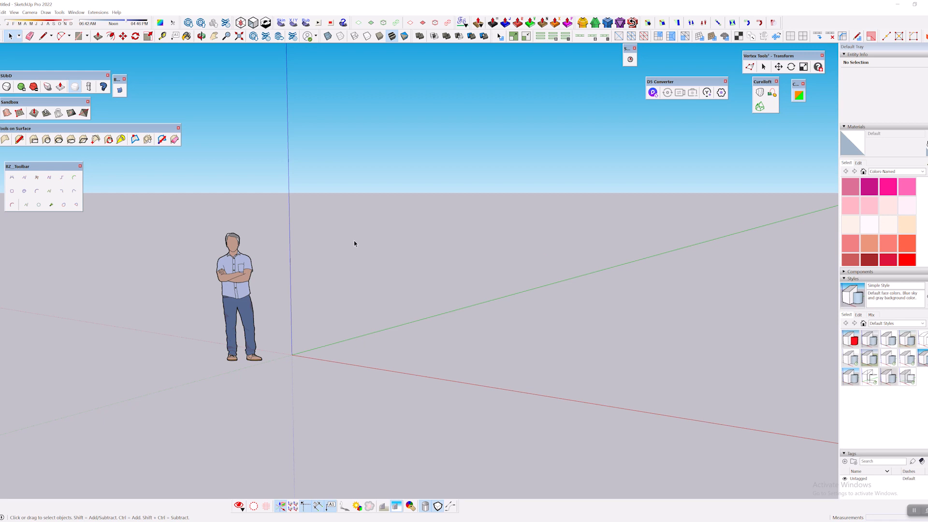
# Draw a floor rectangle about 13'7" by 12'2" on the ground beside the origin.
pyautogui.click(80, 37)
pyautogui.moveTo(522, 271); pyautogui.dragTo(316, 335, button='middle')
pyautogui.click(296, 305)
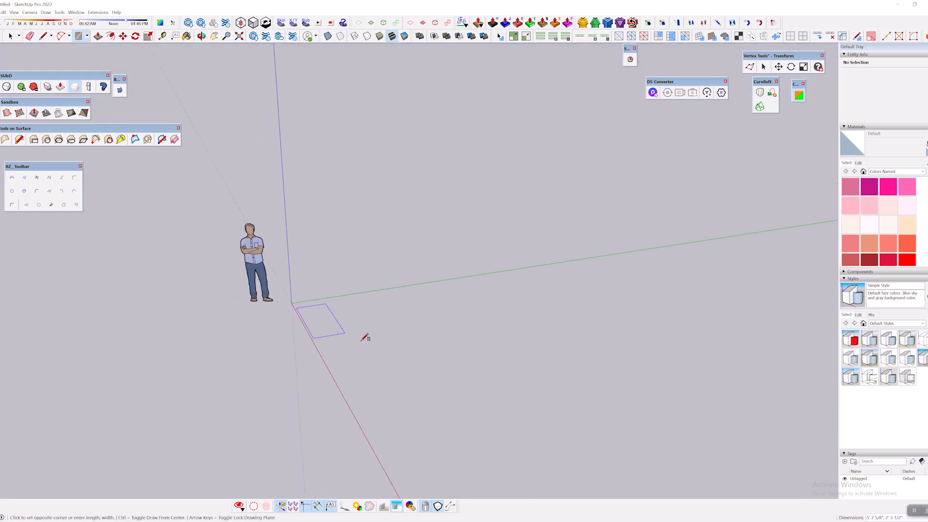
pyautogui.click(549, 366)
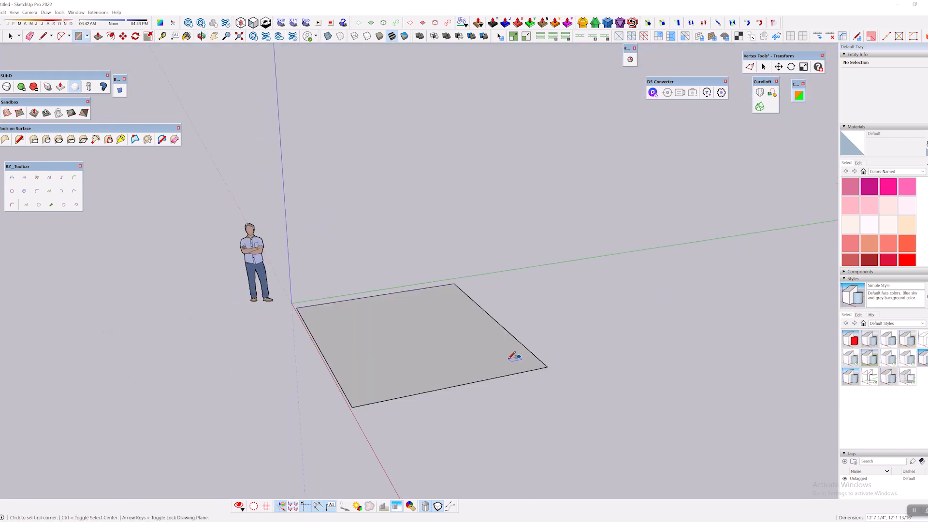
# Draw an upright rectangle along the floor's rear edge as the backdrop wall.
pyautogui.moveTo(513, 356); pyautogui.dragTo(541, 280, button='middle')
pyautogui.moveTo(482, 283); pyautogui.dragTo(378, 253, button='middle')
pyautogui.click(379, 299)
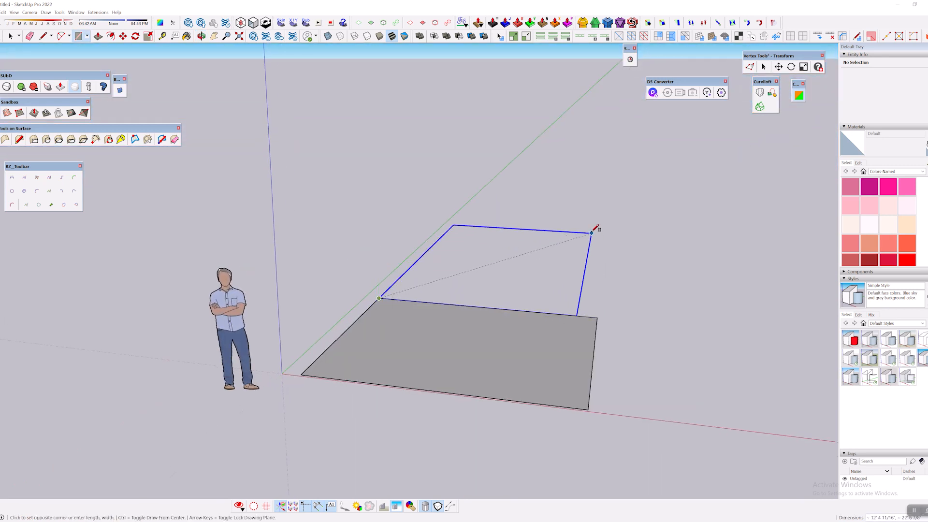
pyautogui.moveTo(607, 222); pyautogui.dragTo(415, 244, button='middle')
pyautogui.click(627, 158)
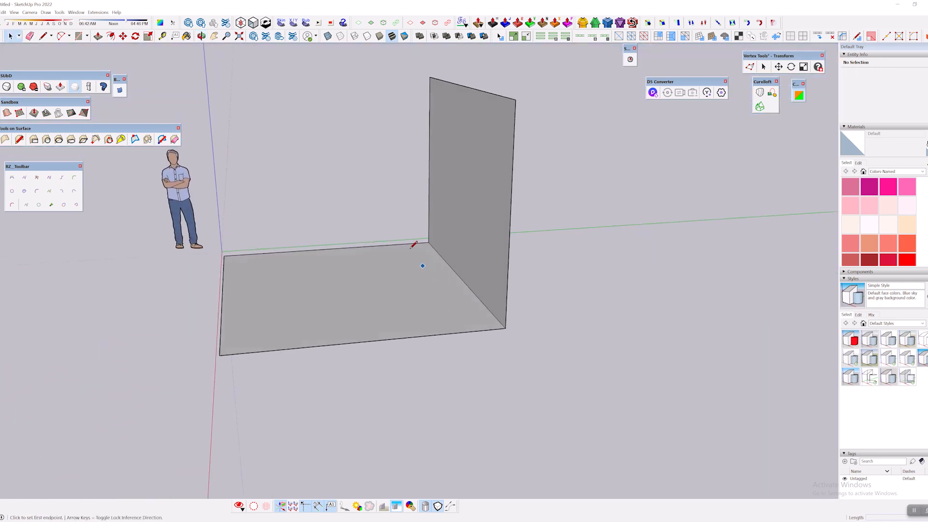
# Draw one support line across the floor and one across the wall, parallel to their shared corner edge.
pyautogui.press('l')
pyautogui.click(418, 243)
pyautogui.click(487, 329)
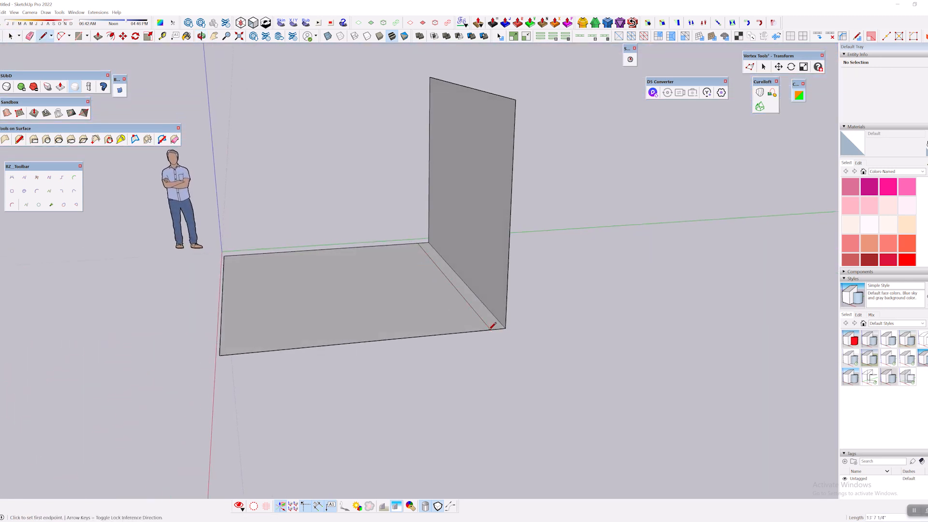
pyautogui.click(428, 231)
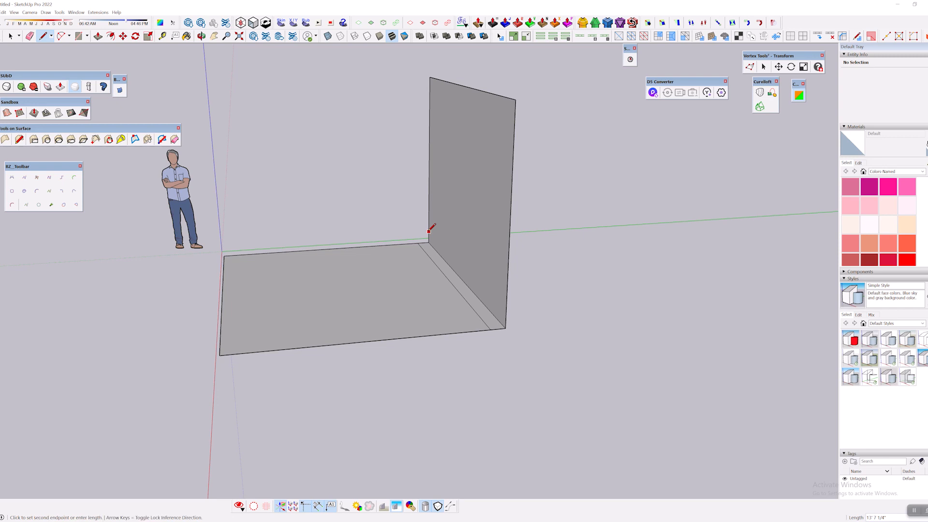
pyautogui.click(508, 308)
# Add a second support line on the floor and wall, slightly farther from the corner than the first pair.
pyautogui.scroll(2, 426, 236)
pyautogui.click(401, 226)
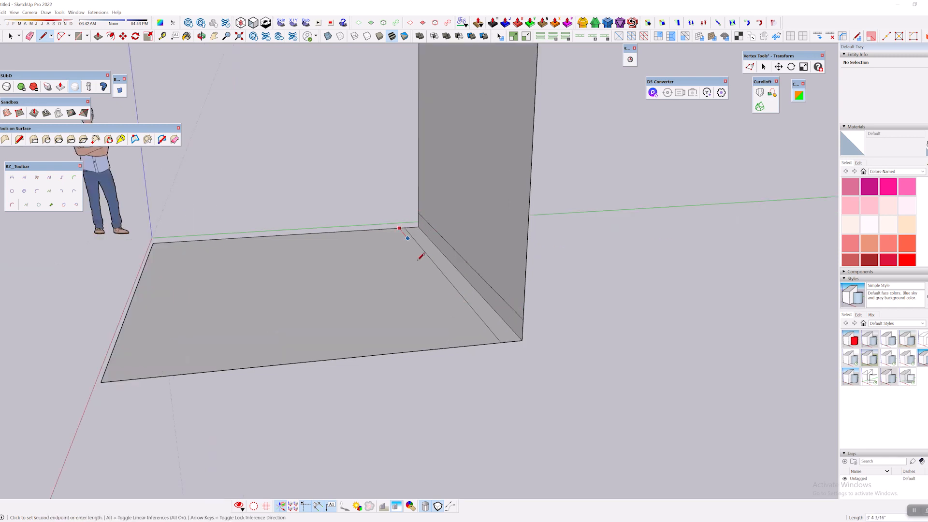
pyautogui.click(490, 340)
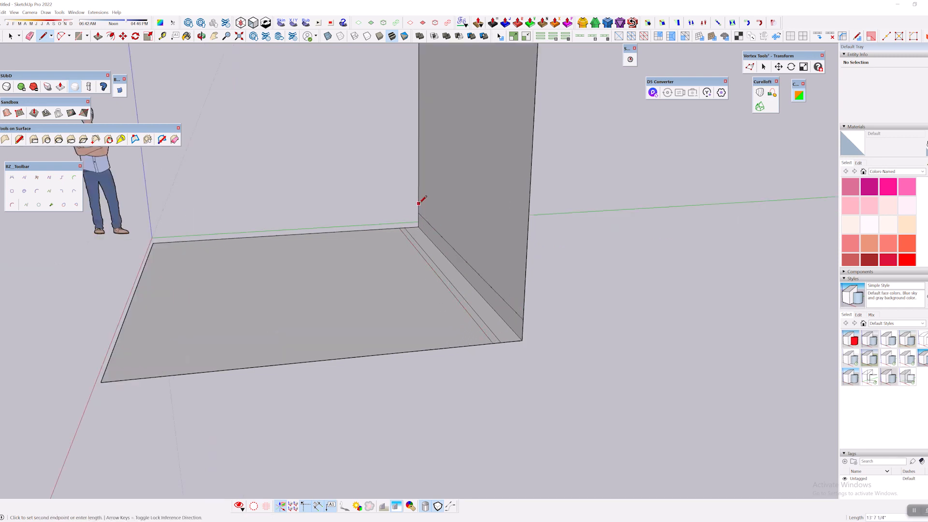
pyautogui.scroll(2, 419, 227)
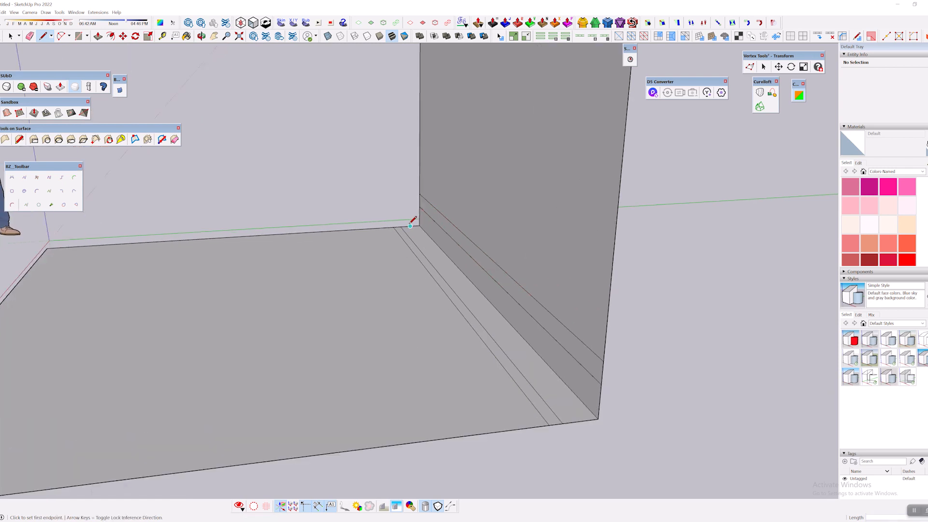
# Add a third pair of support lines between the corner edge and the nearest existing lines.
pyautogui.click(417, 228)
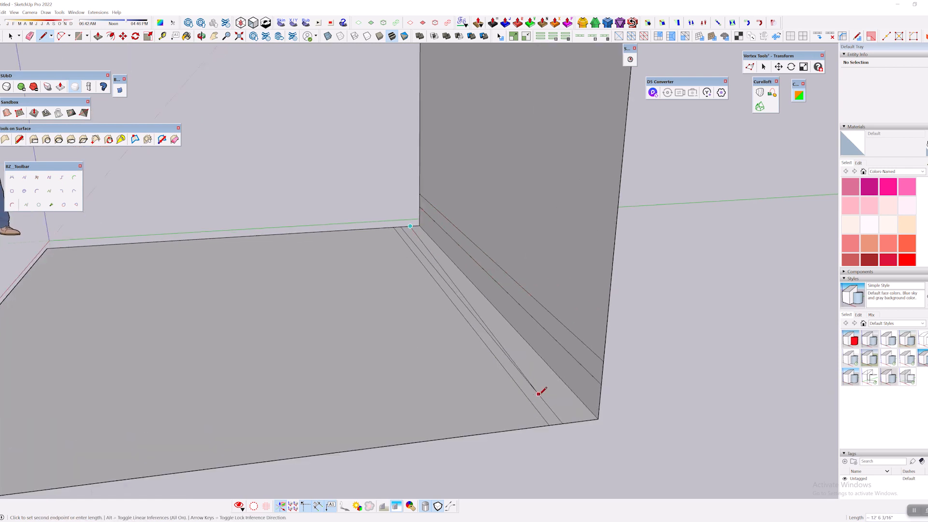
pyautogui.click(600, 410)
pyautogui.click(420, 217)
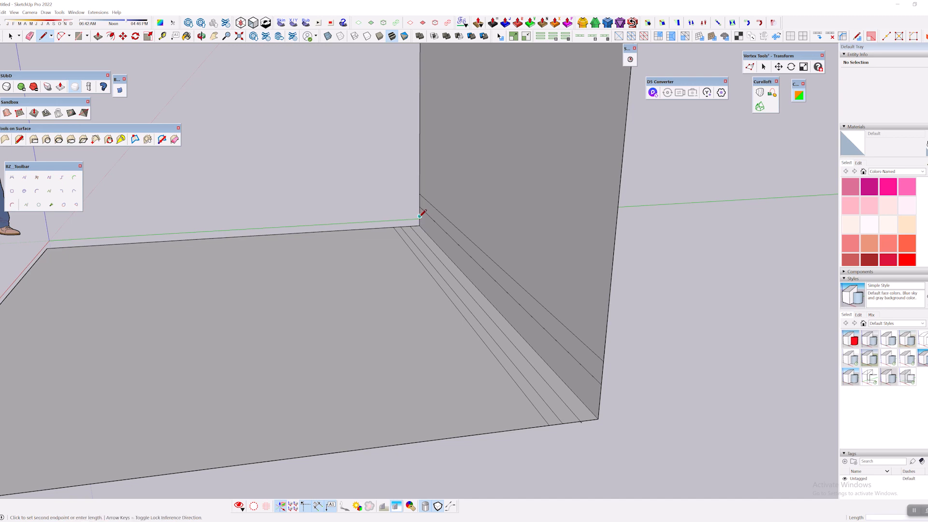
pyautogui.click(600, 401)
# Erase the stub of the floor support line that overshoots the floor's side edge.
pyautogui.moveTo(564, 421)
pyautogui.mouseDown(button='middle')
pyautogui.moveTo(738, 324)
pyautogui.moveTo(702, 333)
pyautogui.moveTo(668, 320)
pyautogui.mouseUp(button='middle')
pyautogui.press('e')
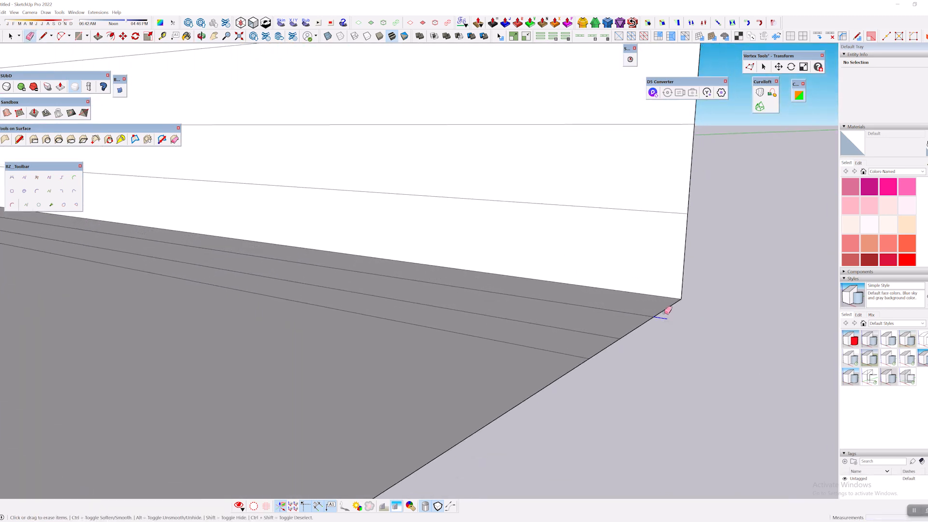
pyautogui.scroll(-10, 668, 311)
pyautogui.moveTo(599, 301); pyautogui.dragTo(508, 265, button='middle')
# Select the whole floor and wall with their support lines and make them a group.
pyautogui.scroll(-2, 392, 284)
pyautogui.moveTo(332, 190); pyautogui.dragTo(377, 201, button='middle')
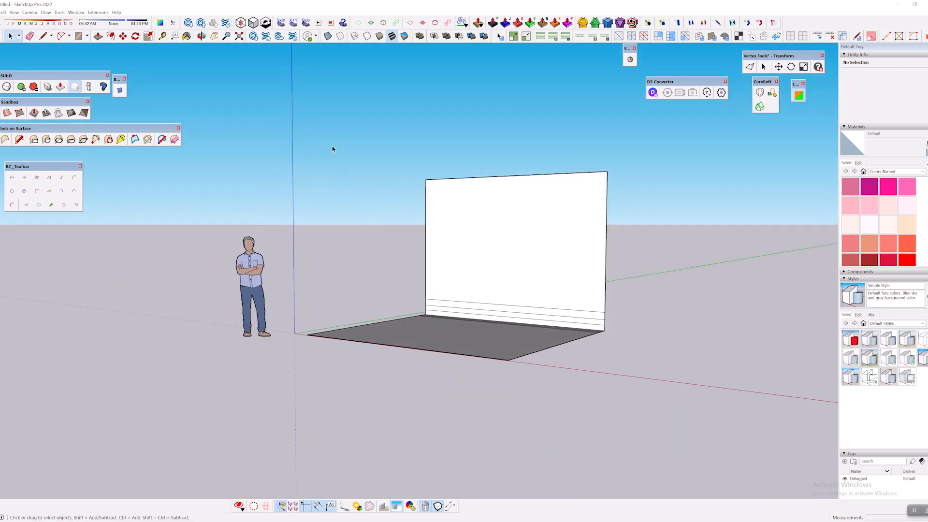
pyautogui.moveTo(290, 118); pyautogui.dragTo(652, 465)
pyautogui.rightClick(502, 237)
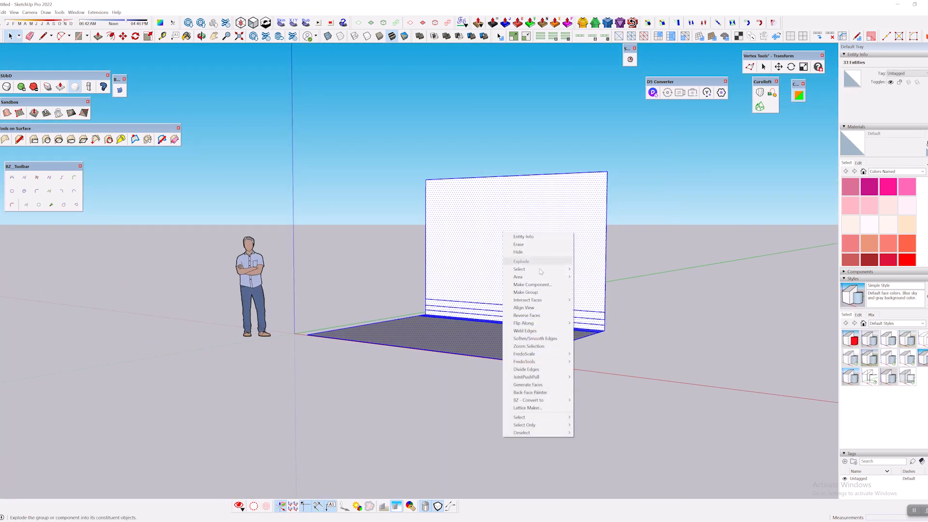
pyautogui.click(555, 293)
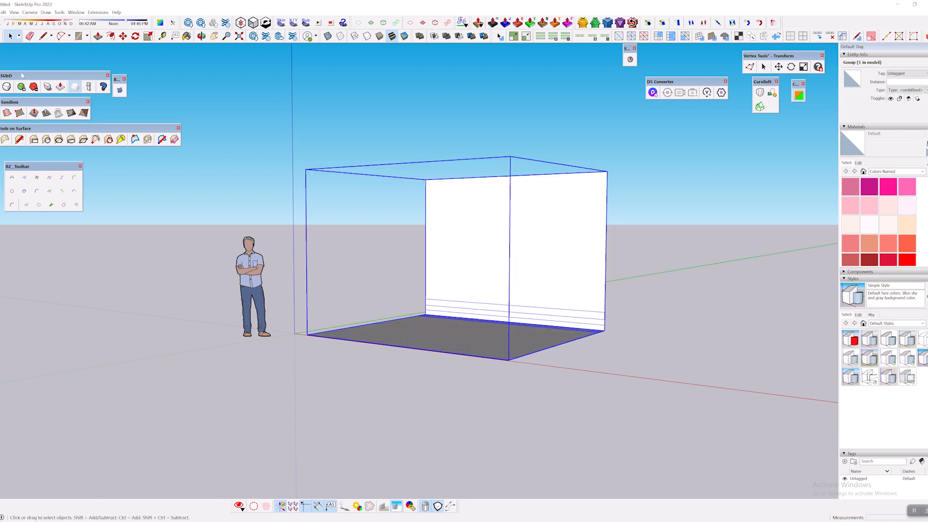
# Move the SUbD toolbar into the open viewport area beside the backdrop.
pyautogui.moveTo(22, 76); pyautogui.dragTo(712, 185)
pyautogui.moveTo(677, 309); pyautogui.dragTo(623, 285, button='middle')
pyautogui.moveTo(754, 189); pyautogui.dragTo(620, 221)
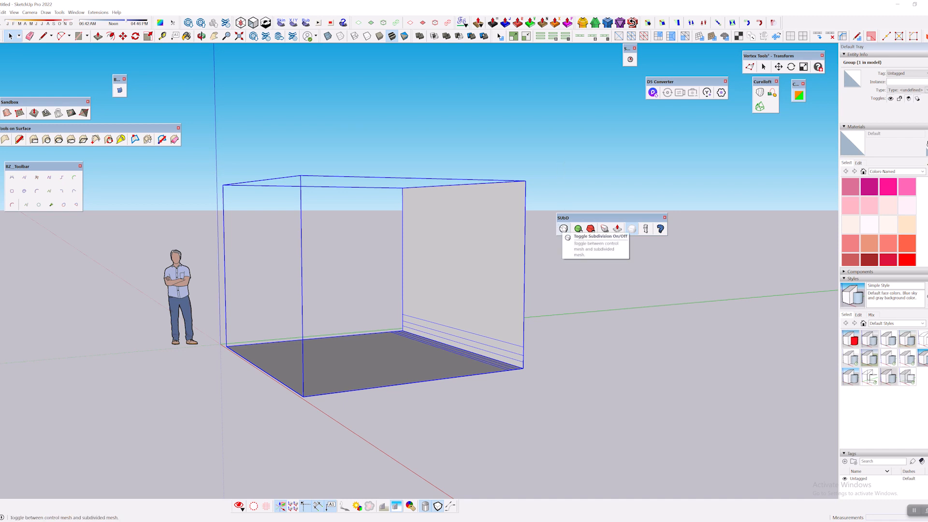
# Subdivide the backdrop group with SUbD, raise its subdivision count and check the rounded corner.
pyautogui.click(564, 229)
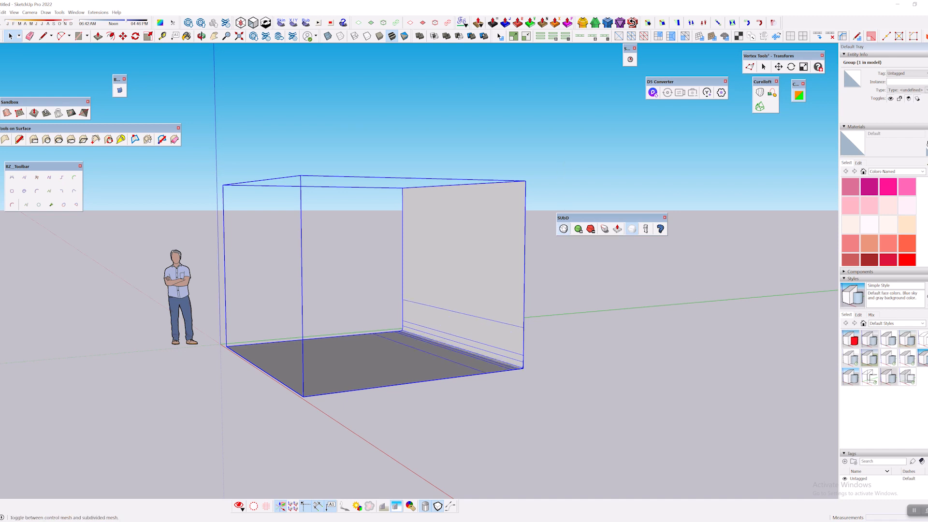
pyautogui.click(579, 229)
pyautogui.moveTo(525, 270); pyautogui.dragTo(501, 271, button='middle')
pyautogui.scroll(3, 512, 331)
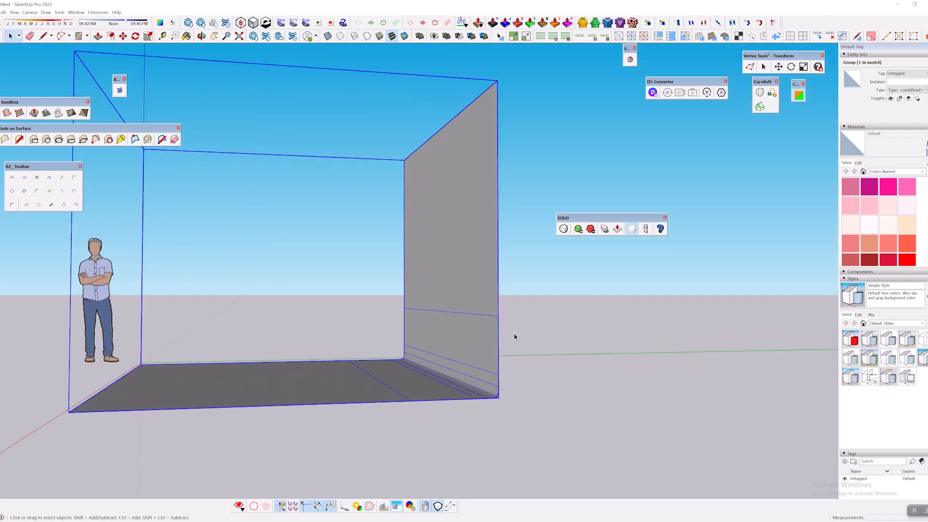
pyautogui.moveTo(515, 337); pyautogui.dragTo(477, 333, button='middle')
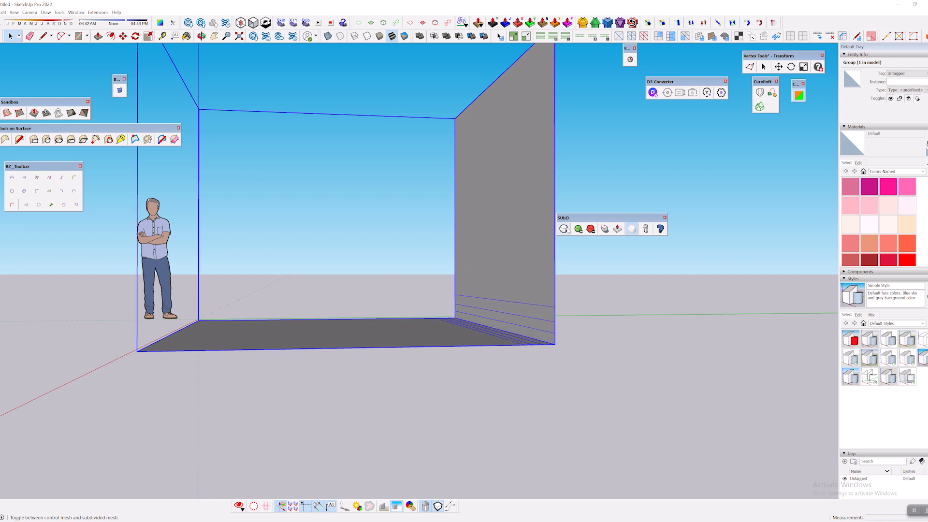
# Undo the subdivision, the grouping and the support lines on the floor and wall.
pyautogui.click(578, 276)
pyautogui.moveTo(578, 276); pyautogui.dragTo(524, 290, button='middle')
pyautogui.moveTo(459, 276); pyautogui.dragTo(443, 268, button='middle')
# Move the corner edge between floor and wall diagonally upward and inward by a little over 1 ft.
pyautogui.moveTo(442, 301); pyautogui.dragTo(569, 392)
pyautogui.moveTo(513, 343); pyautogui.dragTo(511, 339, button='middle')
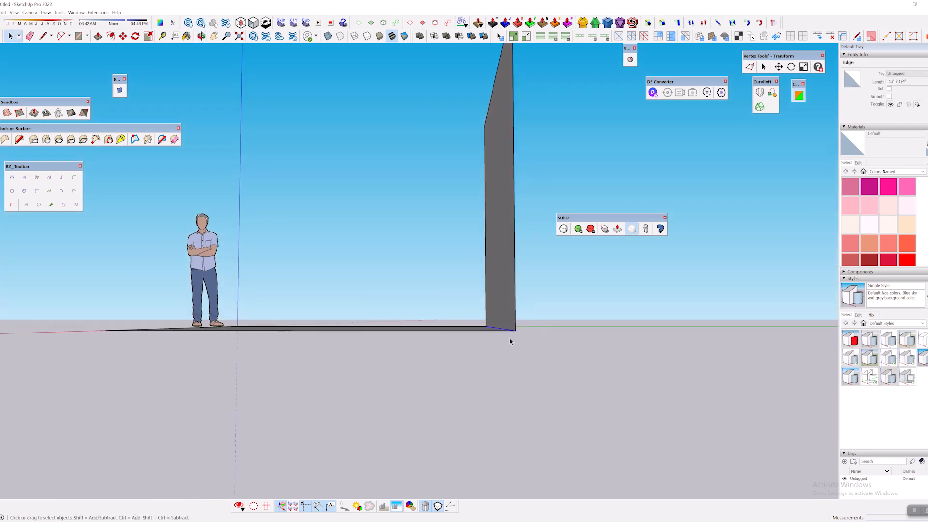
pyautogui.press('m')
pyautogui.click(512, 330)
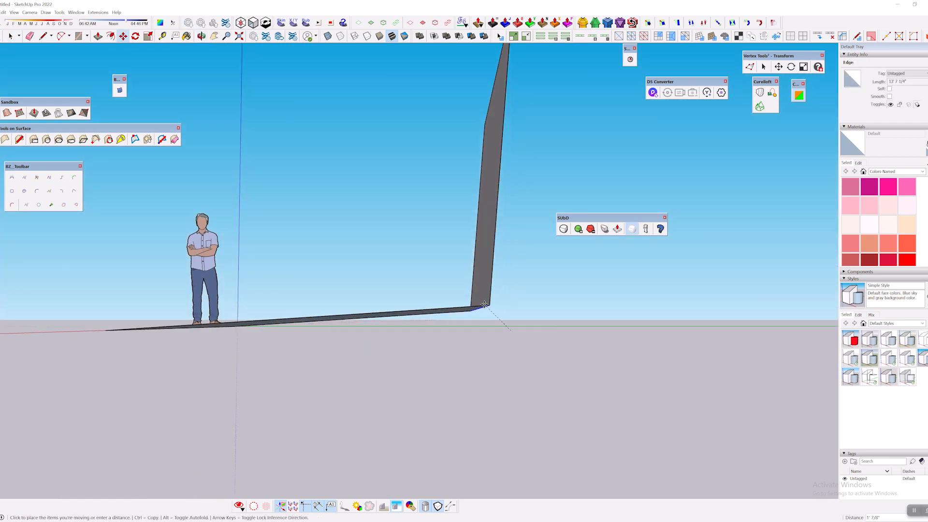
pyautogui.click(473, 304)
pyautogui.moveTo(473, 303)
pyautogui.mouseDown(button='middle')
pyautogui.moveTo(558, 361)
pyautogui.moveTo(547, 366)
pyautogui.moveTo(485, 346)
pyautogui.mouseUp(button='middle')
# Draw a support line on the wall and another on the floor, each close to the moved corner edge.
pyautogui.press('l')
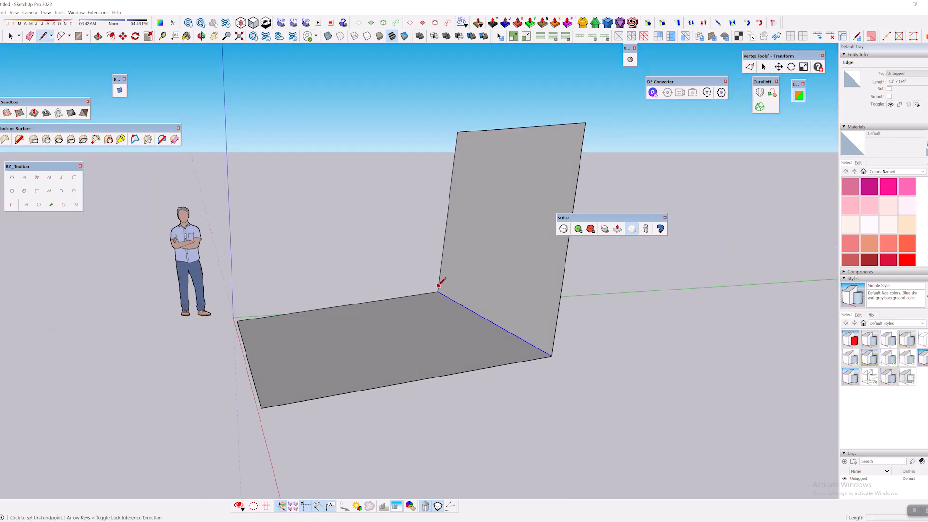
pyautogui.click(439, 285)
pyautogui.click(554, 345)
pyautogui.scroll(4, 553, 344)
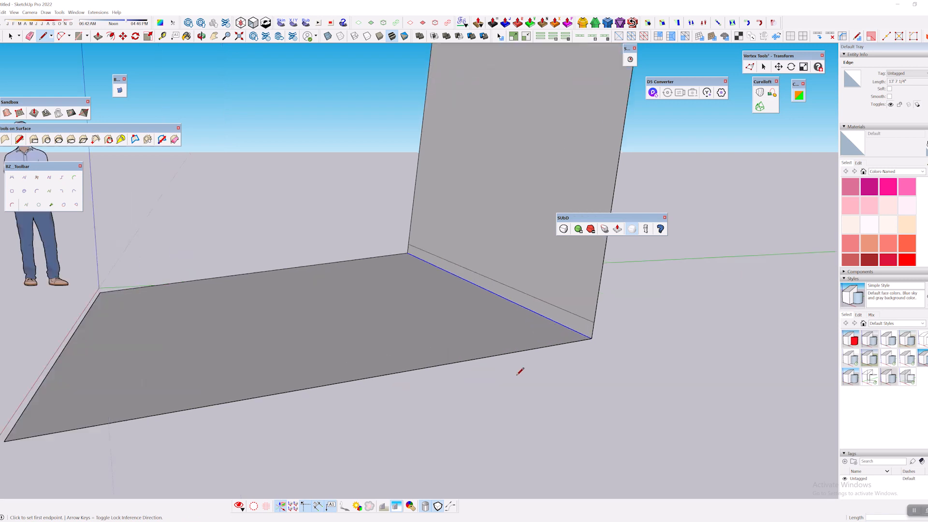
pyautogui.click(572, 345)
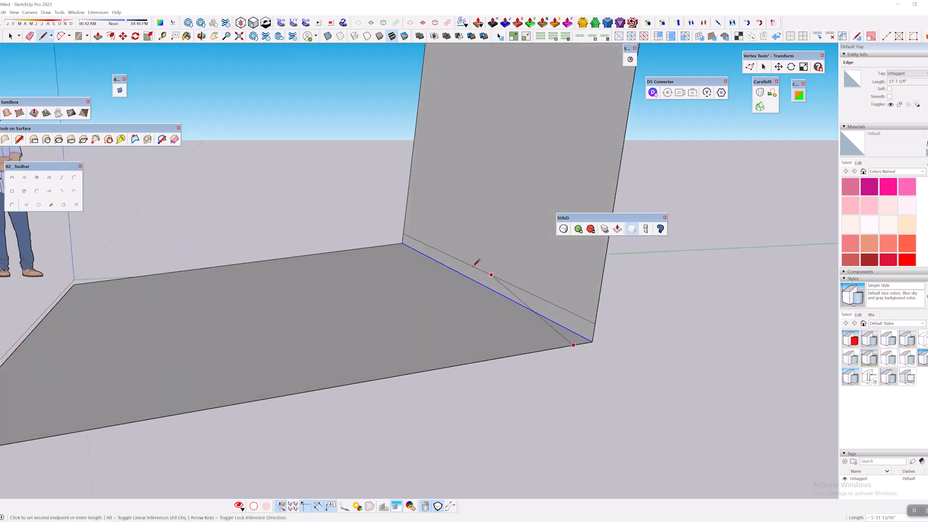
pyautogui.click(392, 245)
# Add a second support line on the wall and floor, just outside the first pair.
pyautogui.click(405, 222)
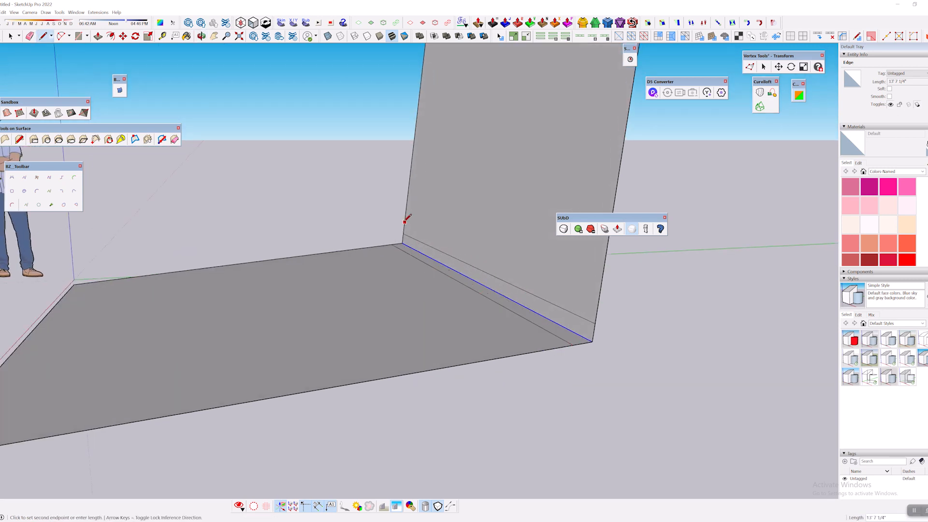
pyautogui.click(599, 302)
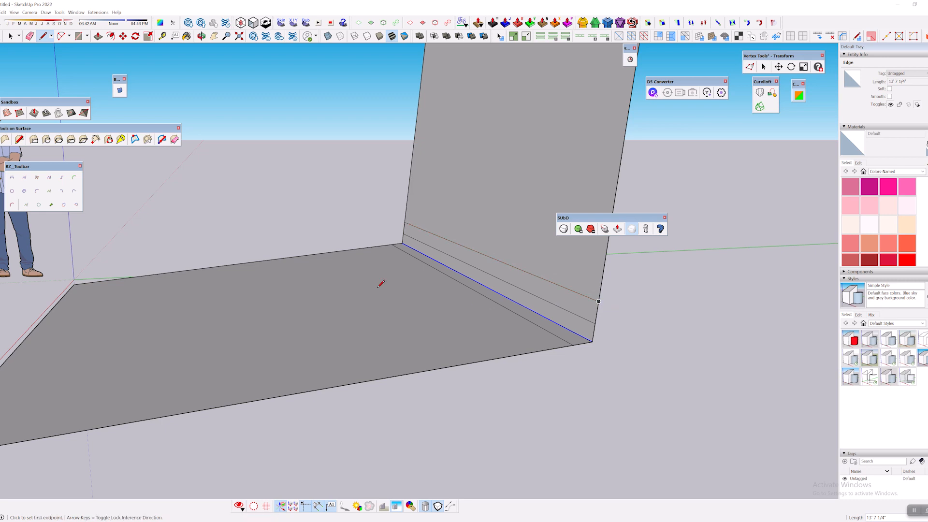
pyautogui.click(387, 246)
pyautogui.click(563, 344)
pyautogui.scroll(-3, 566, 342)
pyautogui.moveTo(566, 341); pyautogui.dragTo(439, 297, button='middle')
# Select all connected floor and wall geometry and make it a group.
pyautogui.press('space')
pyautogui.moveTo(511, 330); pyautogui.dragTo(486, 295, button='middle')
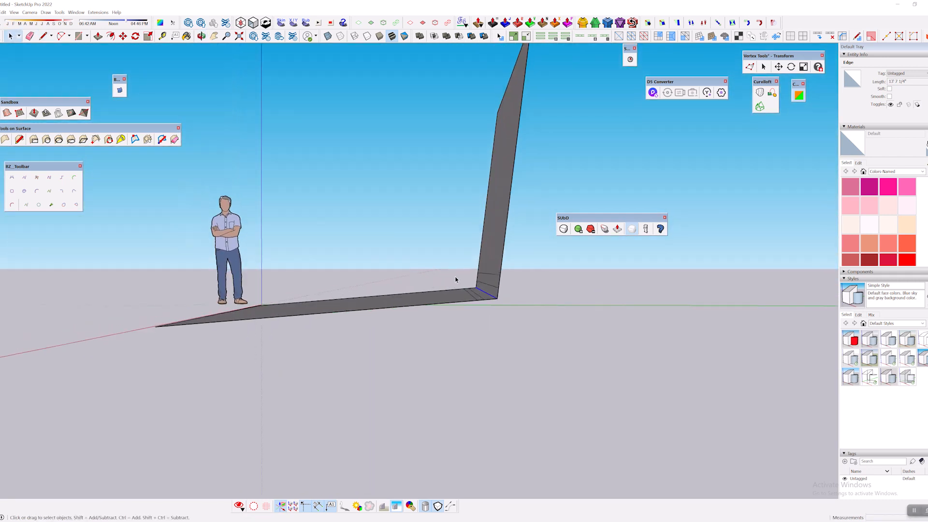
pyautogui.moveTo(442, 267); pyautogui.dragTo(552, 350)
pyautogui.moveTo(410, 325); pyautogui.dragTo(546, 365, button='middle')
pyautogui.click(352, 183)
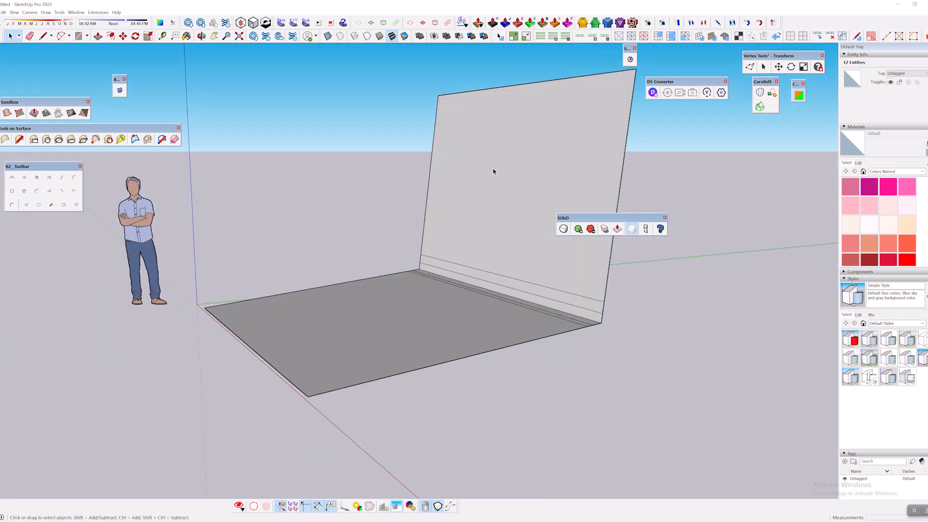
pyautogui.tripleClick(493, 169)
pyautogui.rightClick(494, 170)
pyautogui.click(529, 230)
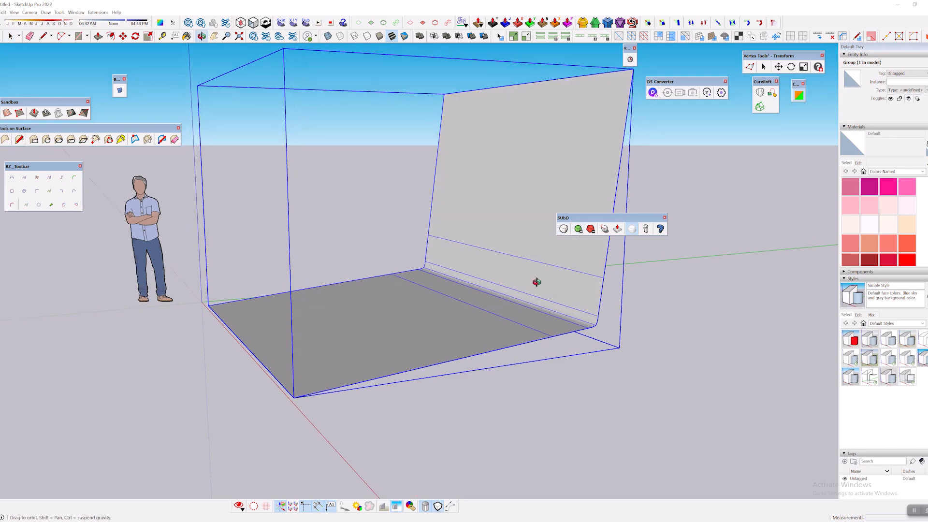
# Subdivide the new backdrop group, increase its subdivision count and inspect the curved corner.
pyautogui.moveTo(535, 280); pyautogui.dragTo(539, 224, button='middle')
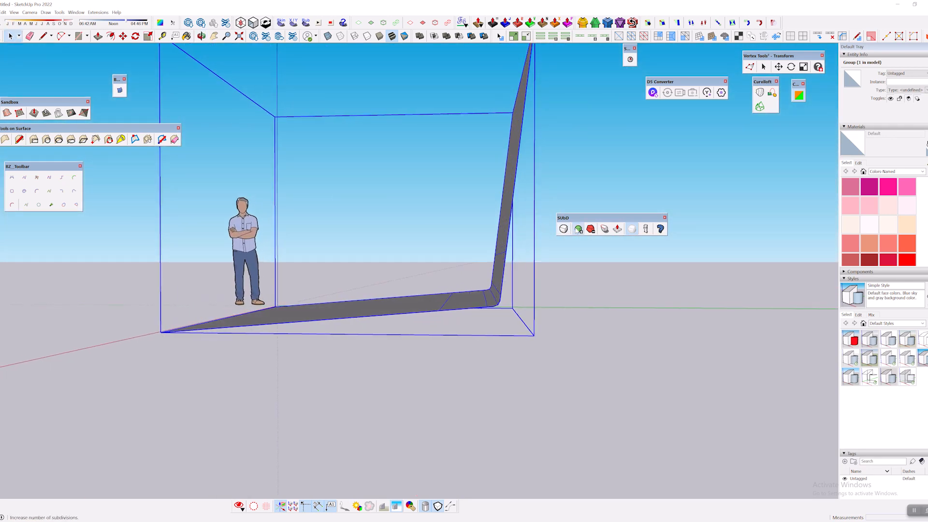
pyautogui.click(578, 229)
pyautogui.moveTo(578, 229); pyautogui.dragTo(566, 307, button='middle')
pyautogui.moveTo(661, 308); pyautogui.dragTo(546, 307, button='middle')
pyautogui.click(626, 322)
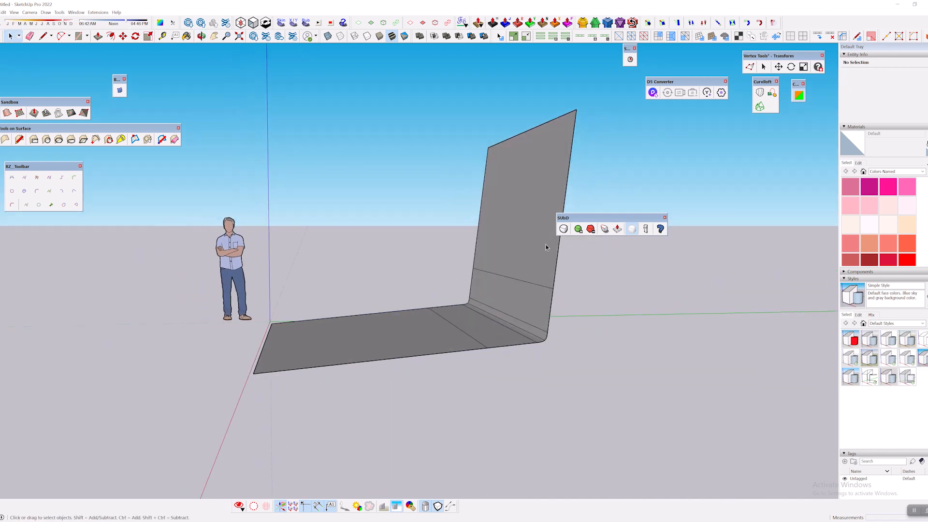
# Switch the backdrop group back to its control mesh and open it for editing.
pyautogui.click(554, 237)
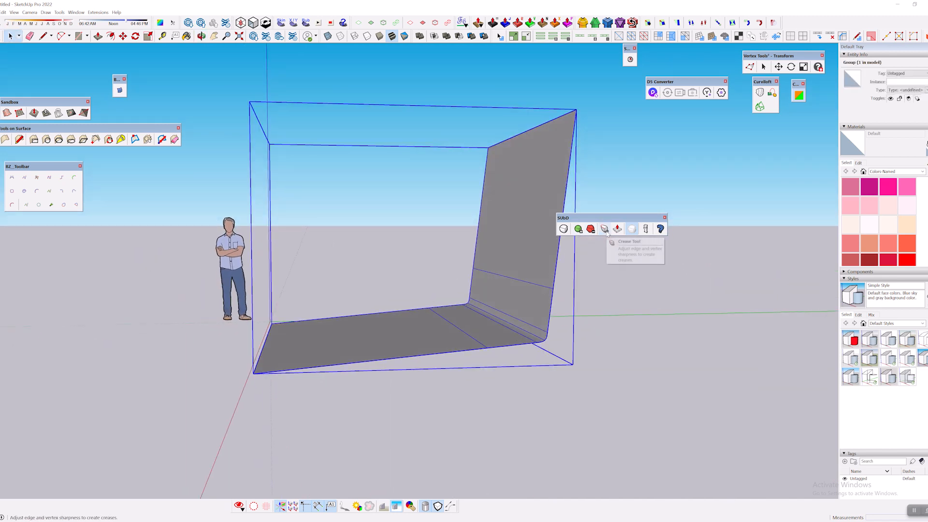
pyautogui.click(563, 232)
pyautogui.moveTo(533, 208); pyautogui.dragTo(447, 224, button='middle')
pyautogui.click(459, 217)
pyautogui.doubleClick(514, 160)
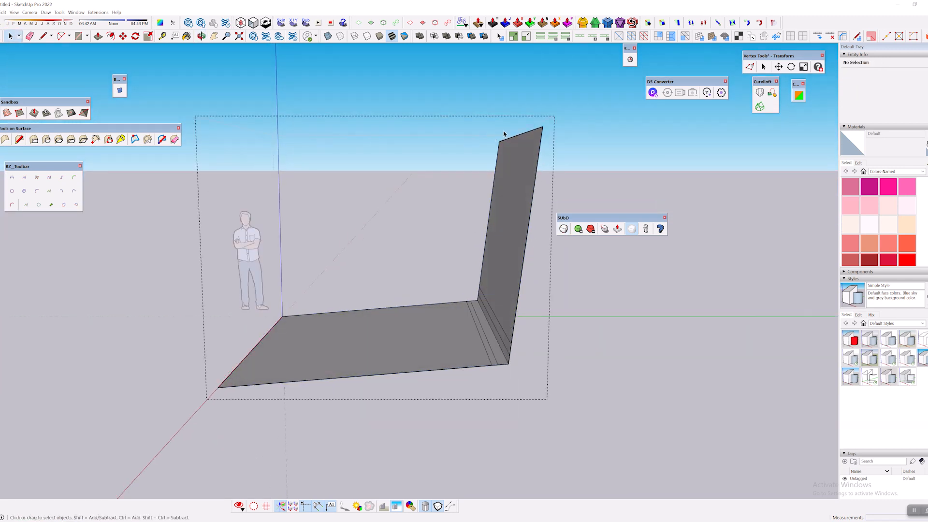
# Move the wall's top edge about 1'1" inward along the green axis to make the wall upright.
pyautogui.moveTo(504, 134); pyautogui.dragTo(469, 123, button='middle')
pyautogui.moveTo(470, 123); pyautogui.dragTo(569, 181)
pyautogui.moveTo(568, 167); pyautogui.dragTo(535, 152, button='middle')
pyautogui.press('m')
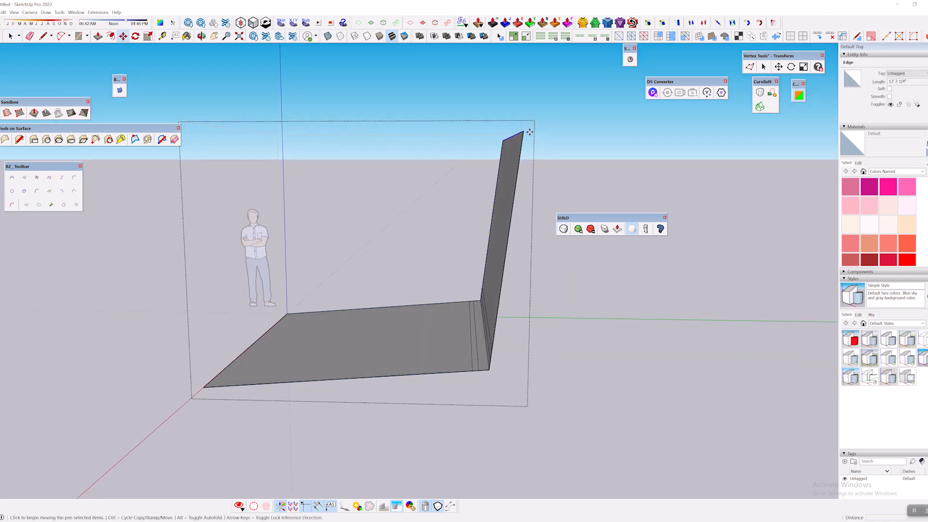
pyautogui.click(522, 132)
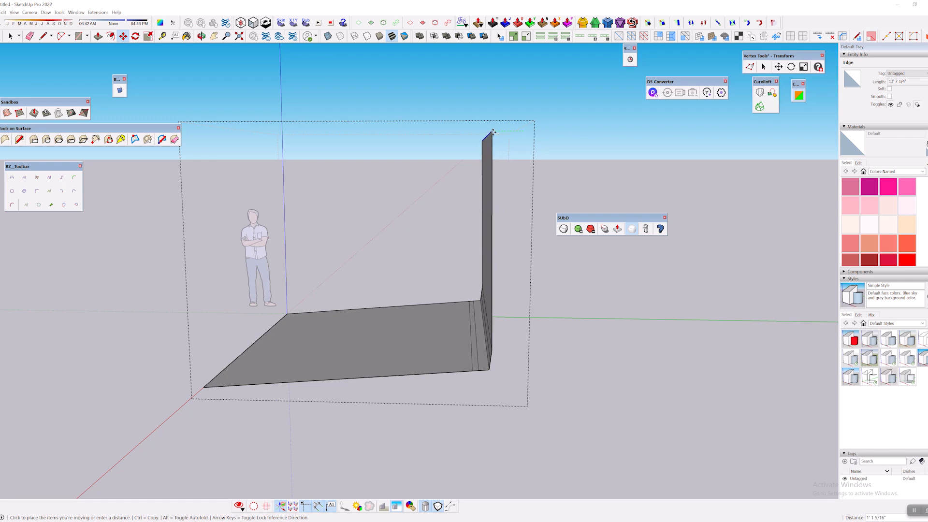
pyautogui.click(494, 132)
# Raise the floor's free edge about 1' along the blue axis and lower it again about 3" to level the floor.
pyautogui.moveTo(408, 314); pyautogui.dragTo(287, 347, button='middle')
pyautogui.press('space')
pyautogui.click(263, 350)
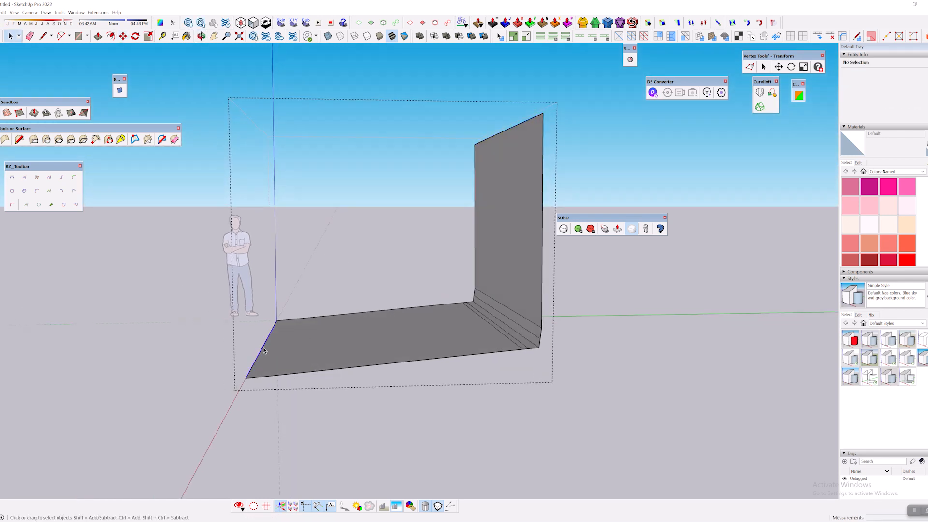
pyautogui.press('m')
pyautogui.click(264, 350)
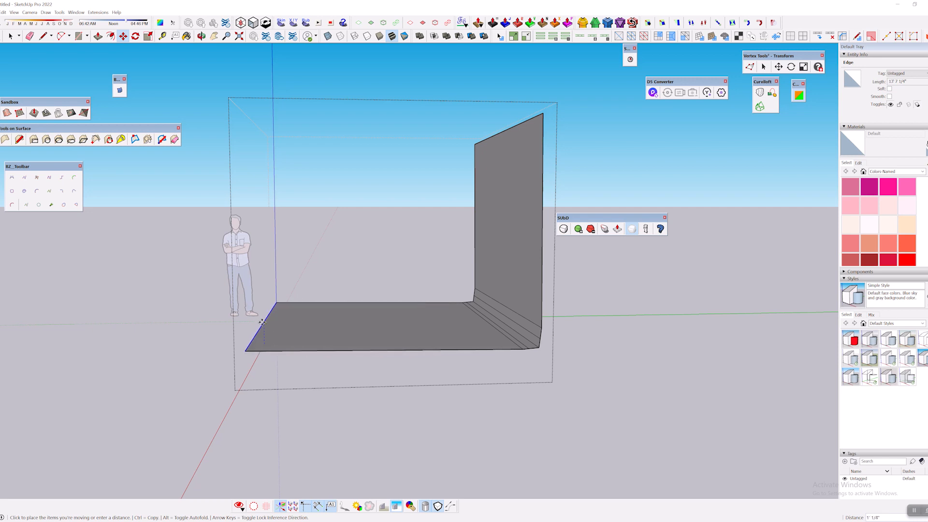
pyautogui.click(264, 322)
pyautogui.click(263, 322)
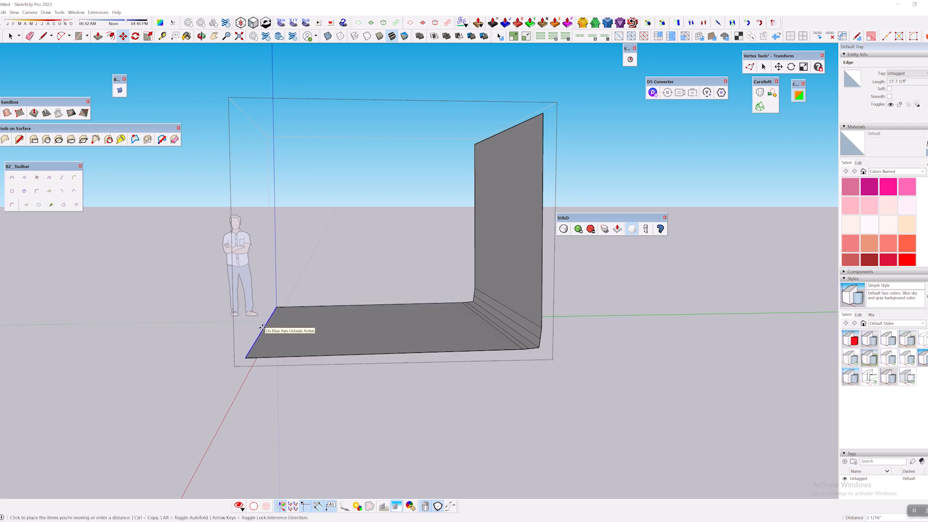
pyautogui.click(262, 327)
pyautogui.moveTo(263, 327); pyautogui.dragTo(437, 234, button='middle')
# Leave the backdrop group and switch it from the control mesh to its subdivided mesh.
pyautogui.press('space')
pyautogui.click(387, 167)
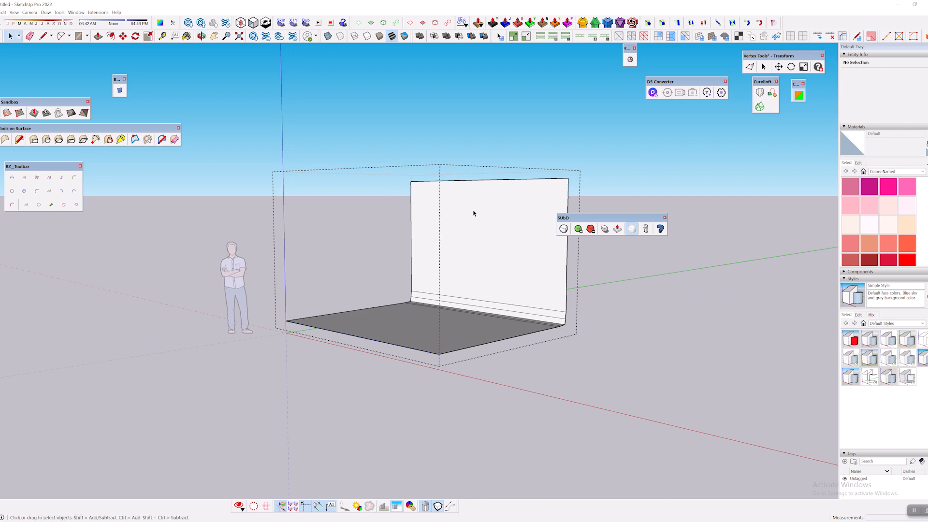
pyautogui.click(417, 154)
pyautogui.click(557, 233)
pyautogui.click(564, 229)
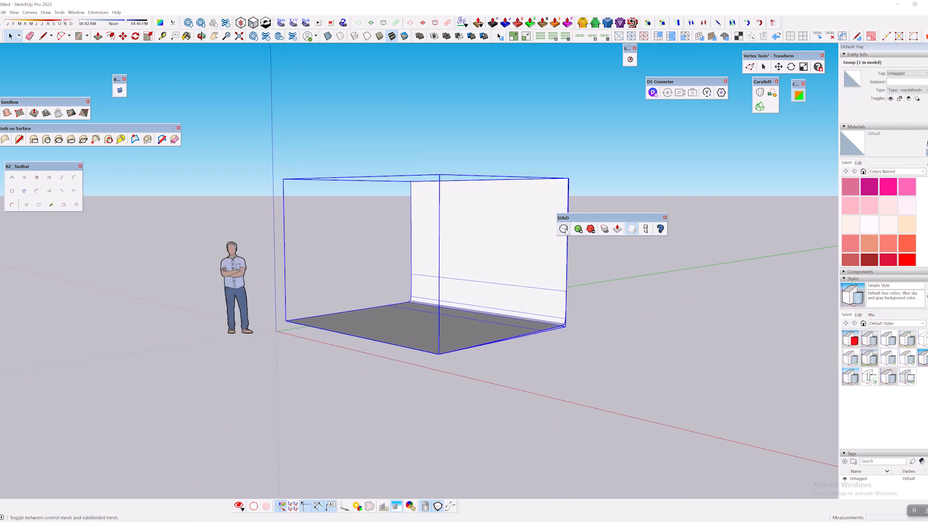
# Inspect the smoothed backdrop from several angles and place the Curviloft toolbar above the SUbD toolbar.
pyautogui.moveTo(596, 295); pyautogui.dragTo(567, 271, button='middle')
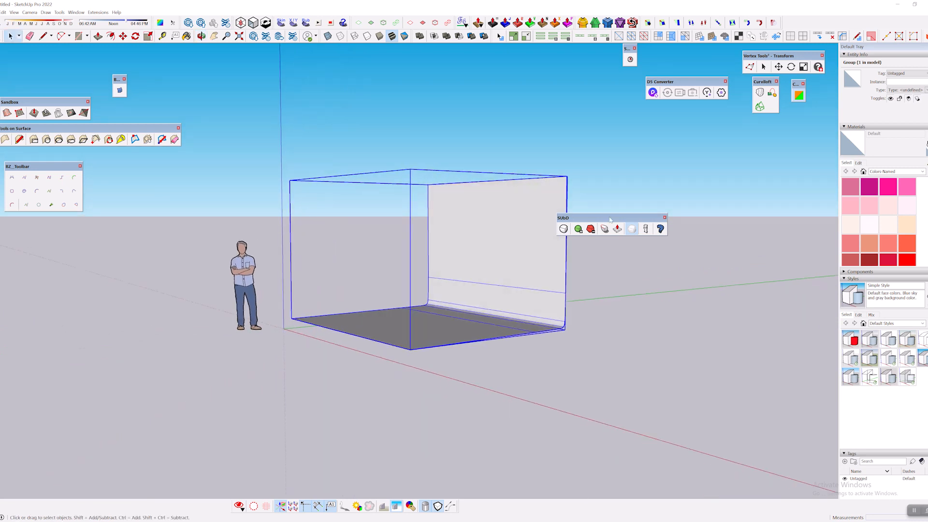
pyautogui.moveTo(625, 135); pyautogui.dragTo(668, 111, button='middle')
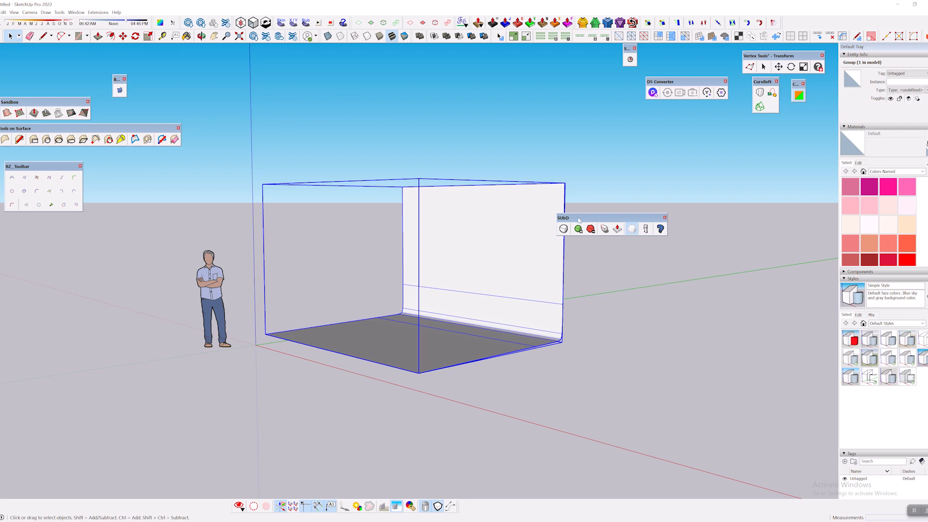
pyautogui.scroll(-2, 506, 288)
pyautogui.keyDown('shift'); pyautogui.moveTo(582, 338); pyautogui.dragTo(528, 347, button='middle'); pyautogui.keyUp('shift')
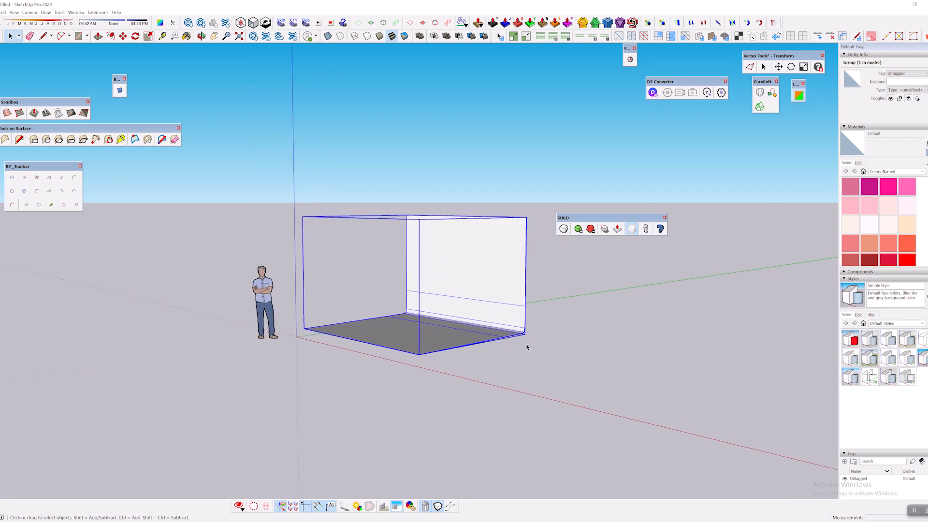
pyautogui.scroll(2, 515, 319)
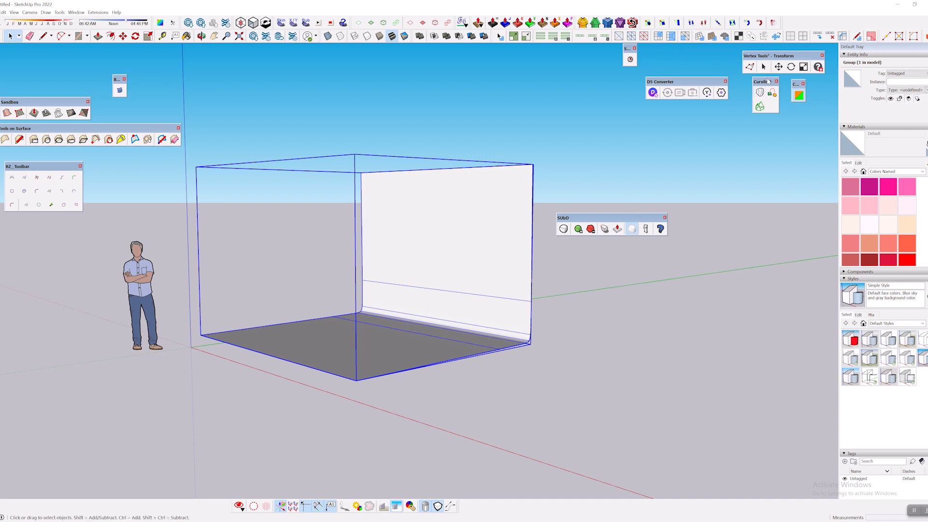
pyautogui.moveTo(762, 81); pyautogui.dragTo(567, 117)
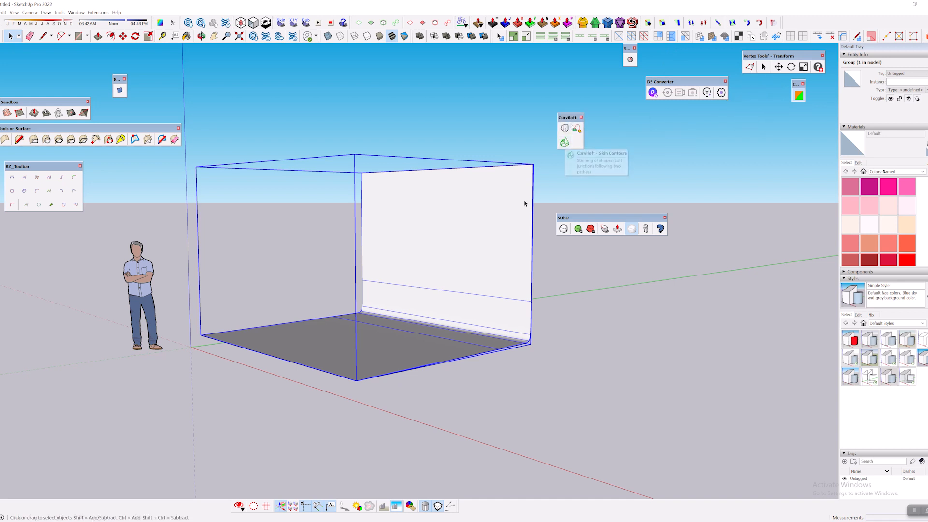
# Draw a shallow two-point arc with a radius of about 8' 8" on the open ground beside the backdrop.
pyautogui.moveTo(524, 201); pyautogui.dragTo(324, 344, button='middle')
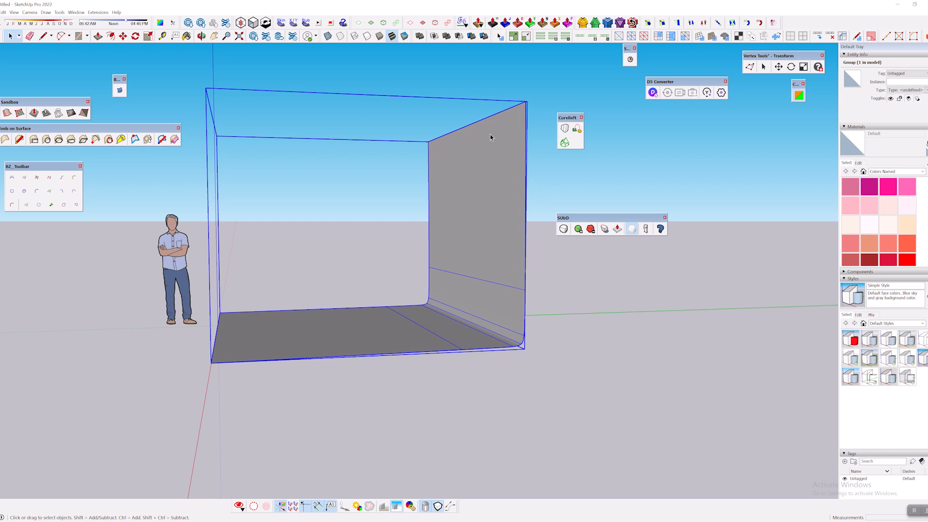
pyautogui.scroll(-3, 283, 354)
pyautogui.click(61, 36)
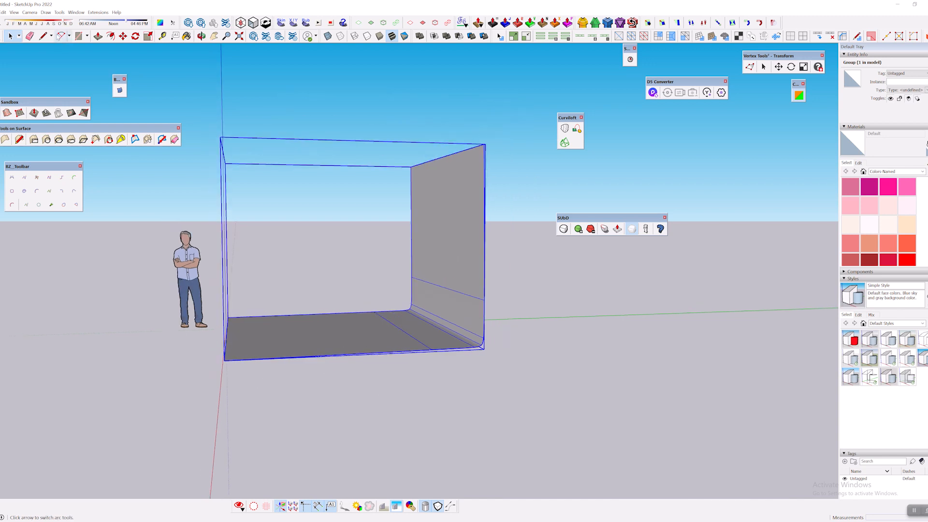
pyautogui.scroll(-2, 402, 396)
pyautogui.moveTo(439, 425); pyautogui.dragTo(326, 394, button='middle')
pyautogui.click(302, 382)
pyautogui.click(475, 329)
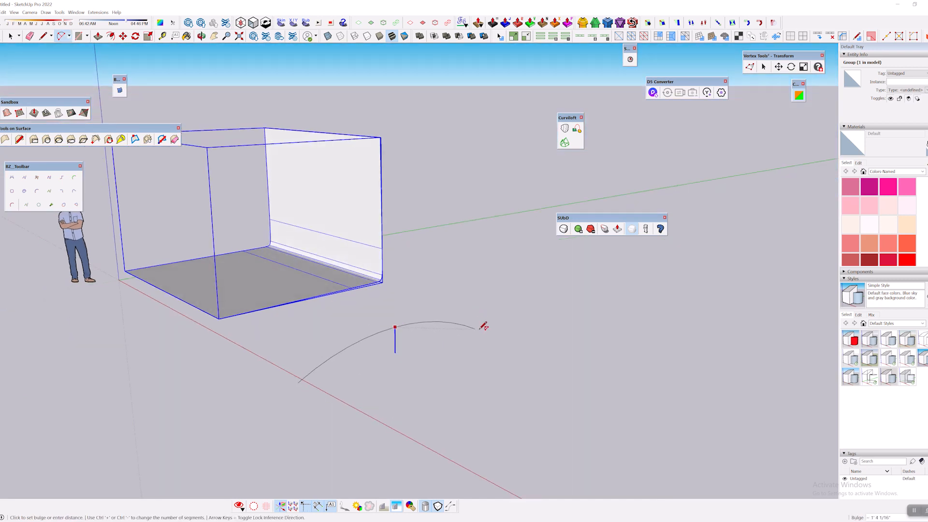
pyautogui.click(481, 315)
# Select the arc and rotate it about the red axis so it curves up from floor to wall direction.
pyautogui.moveTo(480, 314); pyautogui.dragTo(197, 338, button='middle')
pyautogui.press('space')
pyautogui.moveTo(206, 315); pyautogui.dragTo(545, 425)
pyautogui.moveTo(545, 425); pyautogui.dragTo(321, 260, button='middle')
pyautogui.press('q')
pyautogui.click(315, 251)
pyautogui.click(363, 251)
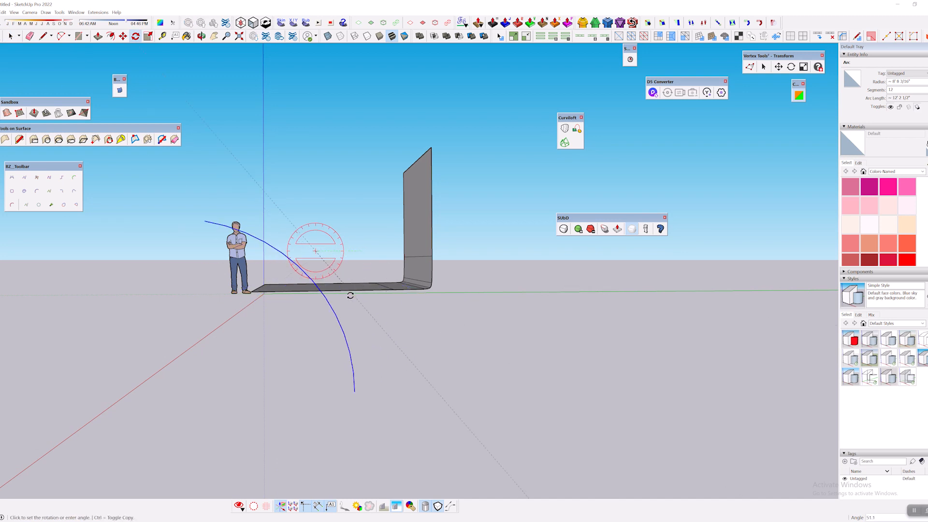
pyautogui.click(257, 293)
# Extend both ends of the arc with straight lines, one along the floor and one vertical, to form a backdrop profile.
pyautogui.moveTo(257, 294); pyautogui.dragTo(486, 224, button='middle')
pyautogui.press('l')
pyautogui.click(489, 350)
pyautogui.click(383, 348)
pyautogui.click(511, 243)
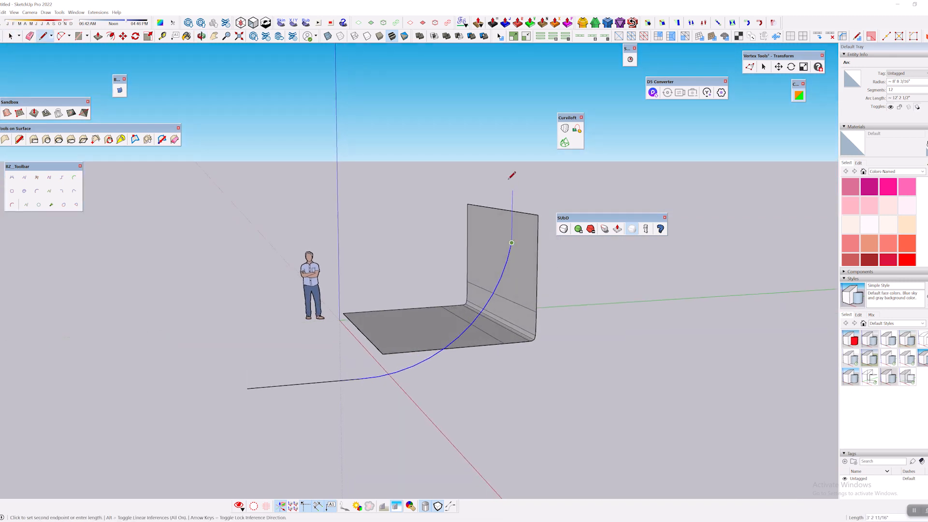
pyautogui.click(511, 132)
pyautogui.moveTo(503, 141)
pyautogui.mouseDown(button='middle')
pyautogui.moveTo(562, 259)
pyautogui.moveTo(274, 314)
pyautogui.moveTo(314, 350)
pyautogui.moveTo(620, 336)
pyautogui.moveTo(278, 336)
pyautogui.moveTo(439, 326)
pyautogui.moveTo(341, 307)
pyautogui.moveTo(417, 255)
pyautogui.moveTo(304, 245)
pyautogui.moveTo(408, 187)
pyautogui.moveTo(408, 269)
pyautogui.moveTo(456, 288)
pyautogui.moveTo(565, 279)
pyautogui.moveTo(483, 172)
pyautogui.mouseUp(button='middle')
# Delete the demonstration profile made of the arc and its two extension lines.
pyautogui.press('space')
pyautogui.moveTo(425, 114); pyautogui.dragTo(611, 427)
pyautogui.press('Delete')
# Save the model over the existing Studio Settings file and sync it to D5 Render as a new link model.
pyautogui.moveTo(610, 421); pyautogui.dragTo(435, 356, button='middle')
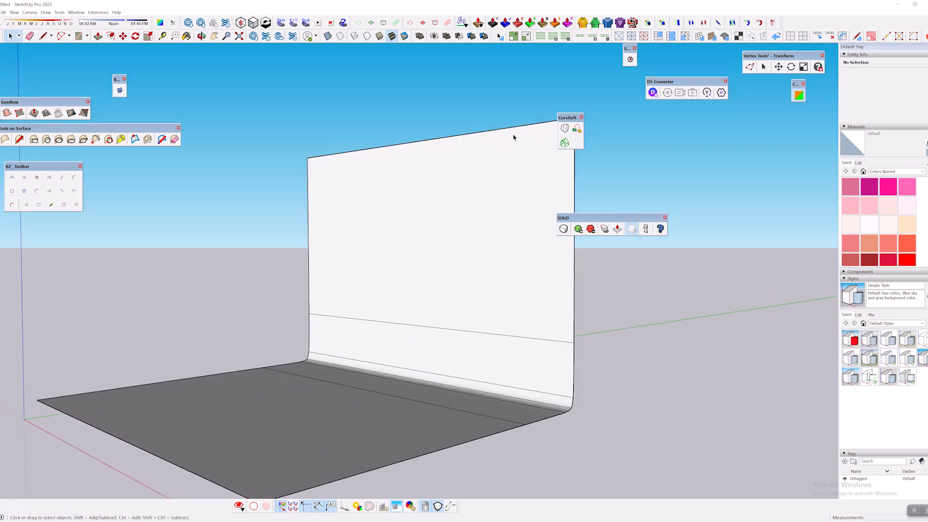
pyautogui.click(667, 91)
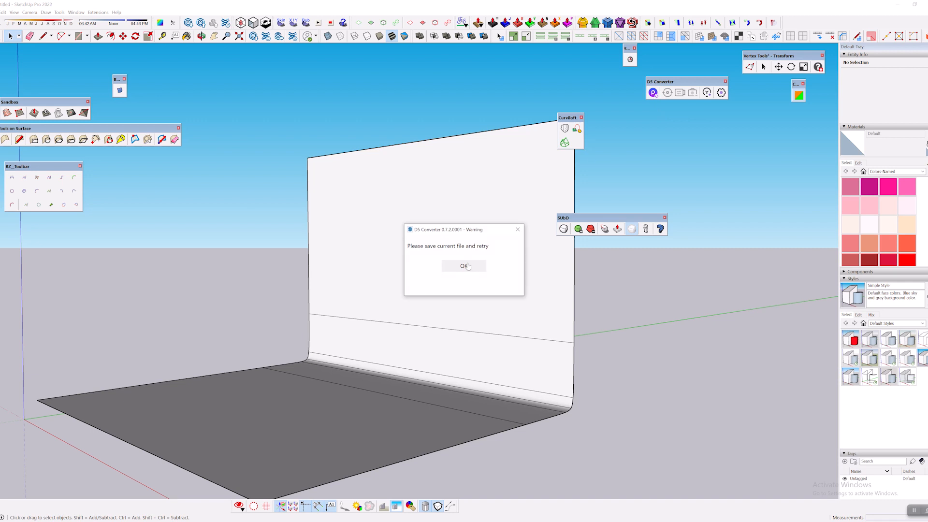
pyautogui.click(474, 267)
pyautogui.hotkey('ctrl', 's')
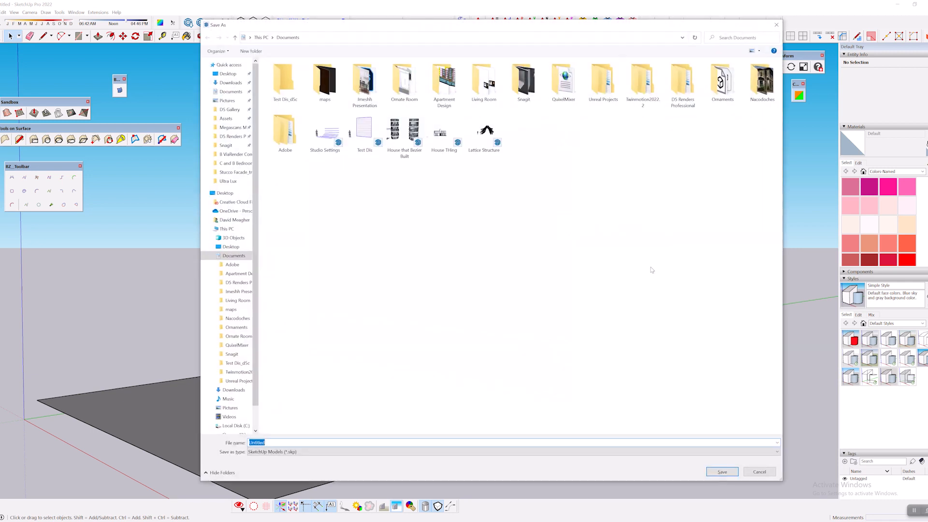
pyautogui.doubleClick(325, 133)
pyautogui.click(482, 266)
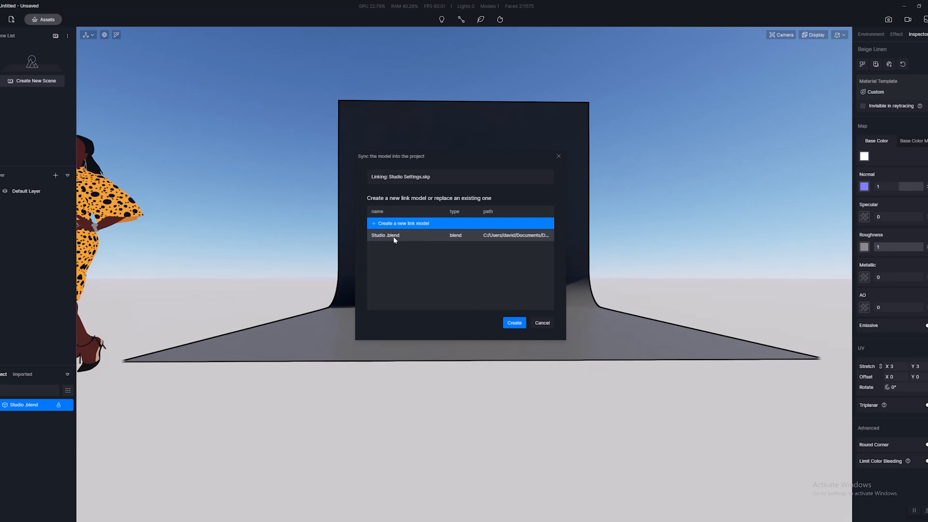
pyautogui.click(515, 322)
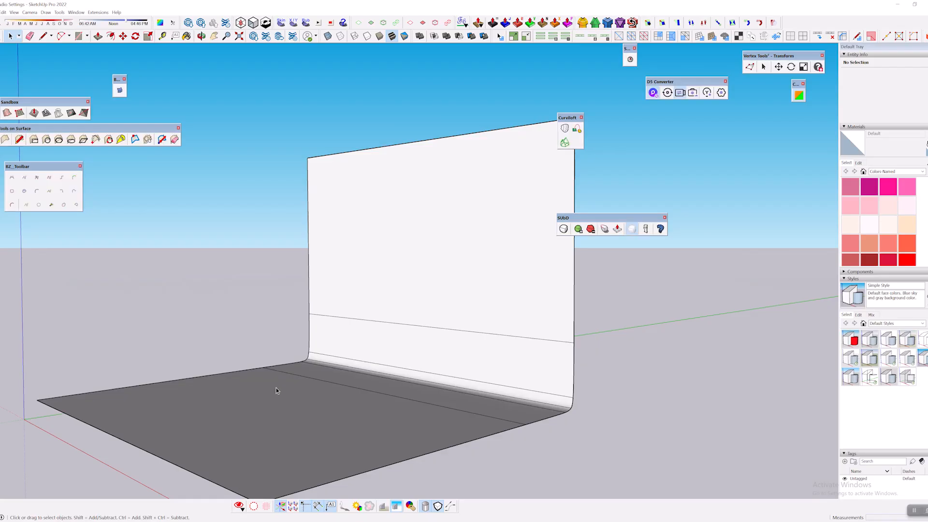
pyautogui.scroll(-5, 450, 341)
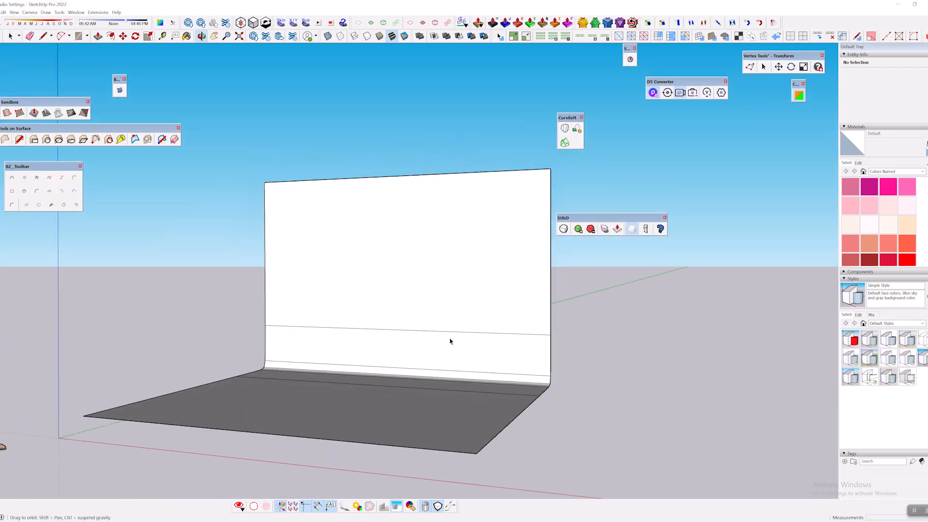
# In SketchUp, move the backdrop and the scale figure together along the negative red axis, clear of the origin.
pyautogui.moveTo(269, 222); pyautogui.dragTo(538, 382)
pyautogui.moveTo(538, 382); pyautogui.dragTo(431, 320, button='middle')
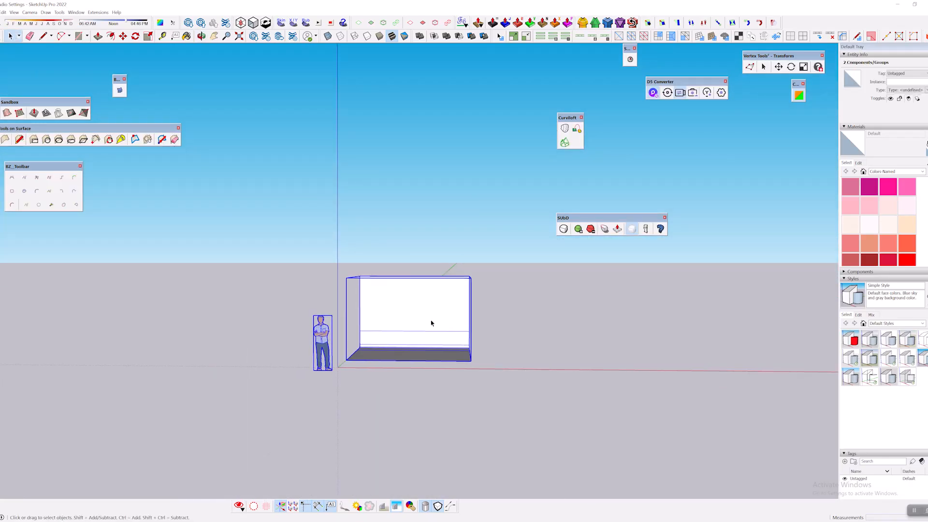
pyautogui.press('m')
pyautogui.click(460, 326)
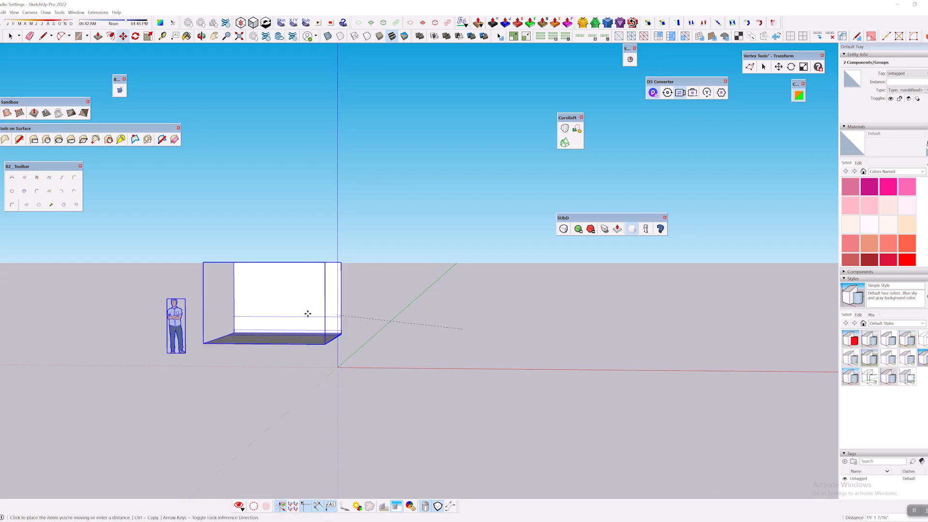
pyautogui.click(230, 328)
pyautogui.moveTo(229, 328); pyautogui.dragTo(332, 314, button='middle')
pyautogui.press('space')
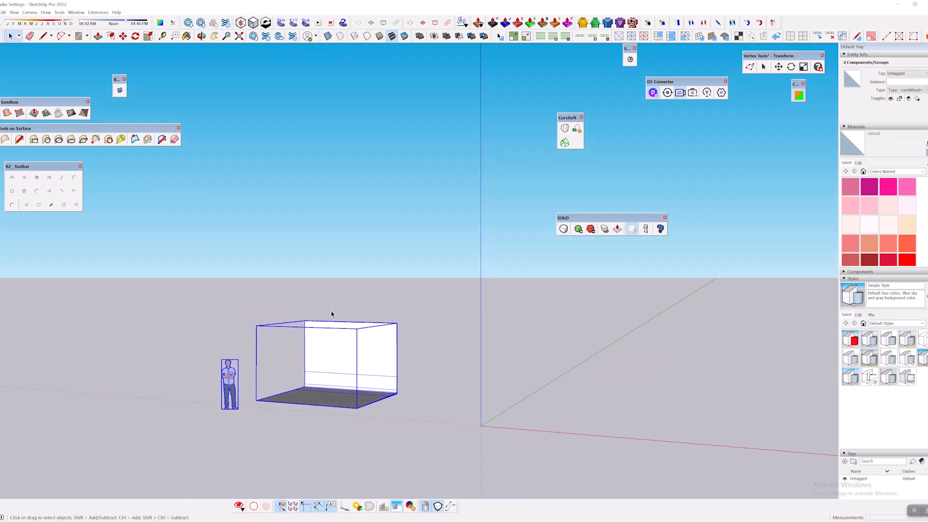
# Scale the backdrop group up uniformly from a corner, sync the change and switch to D5 Render.
pyautogui.click(355, 351)
pyautogui.press('s')
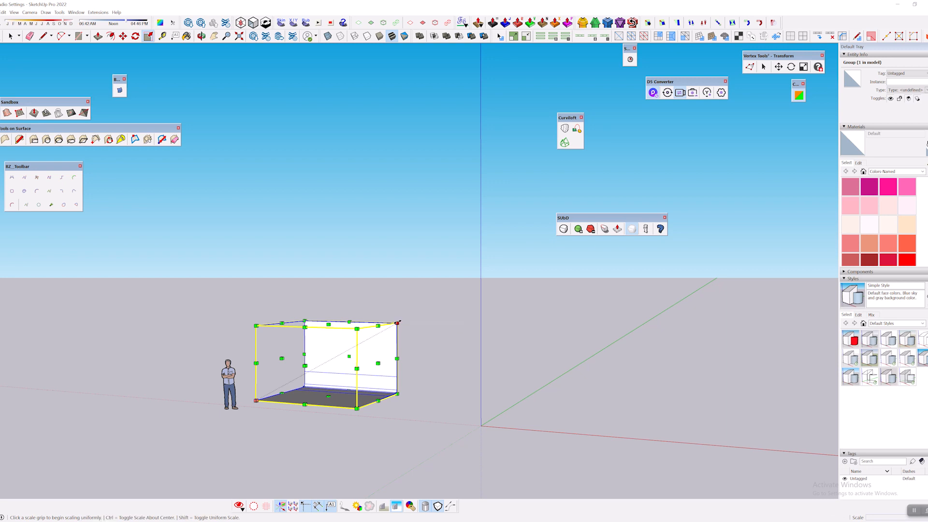
pyautogui.click(396, 323)
pyautogui.click(455, 281)
pyautogui.moveTo(502, 301); pyautogui.dragTo(605, 280, button='middle')
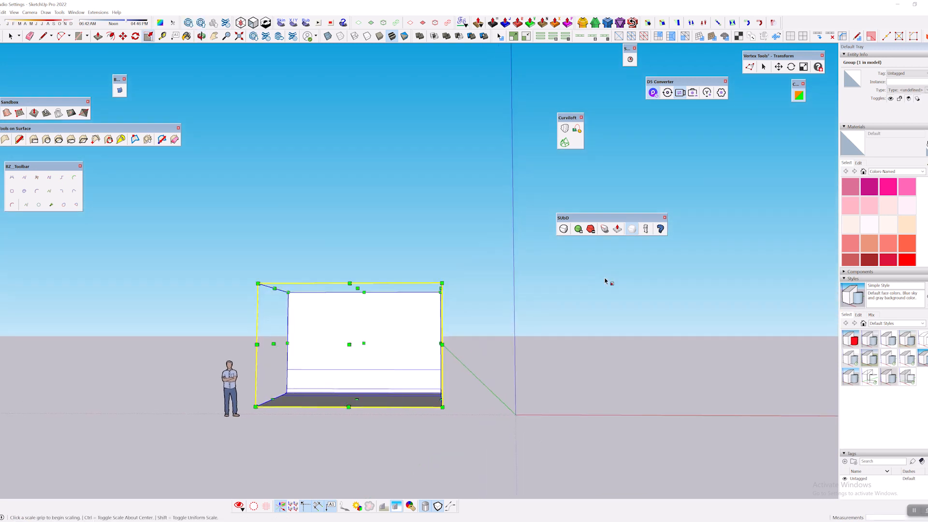
pyautogui.press('space')
pyautogui.click(665, 92)
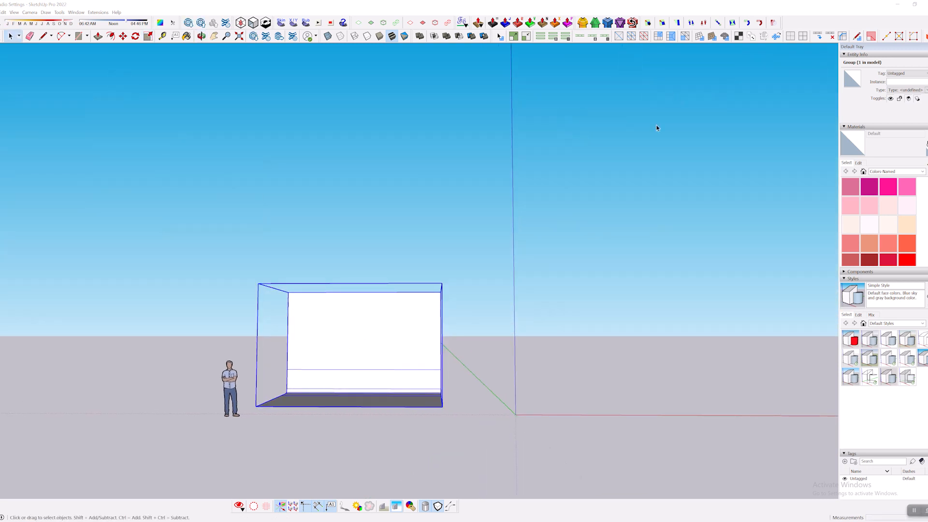
pyautogui.hotkey('alt', 'Tab')
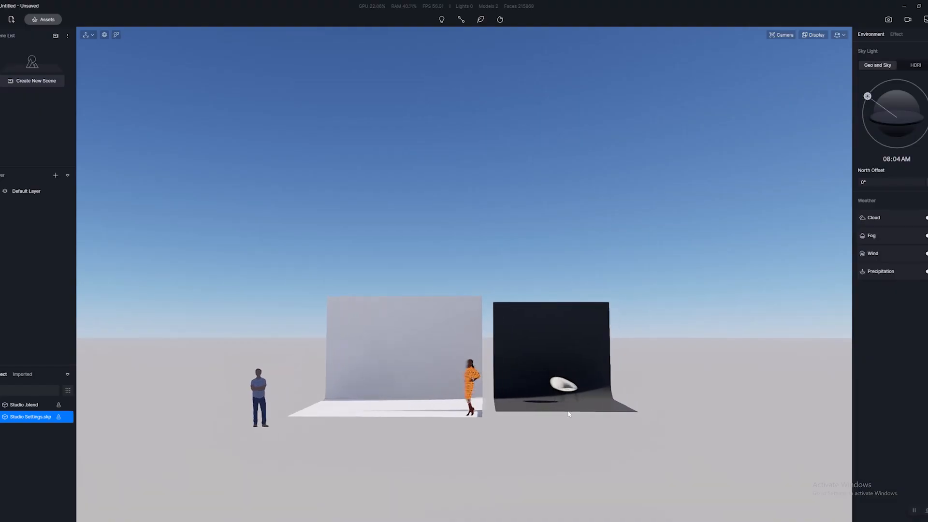
# Compare the synced SketchUp backdrop with the Blender backdrop and chair beside it from several viewpoints.
pyautogui.moveTo(392, 439); pyautogui.dragTo(426, 388, button='right')
pyautogui.press('d')
pyautogui.press('w')
pyautogui.press('a')
pyautogui.press('s')
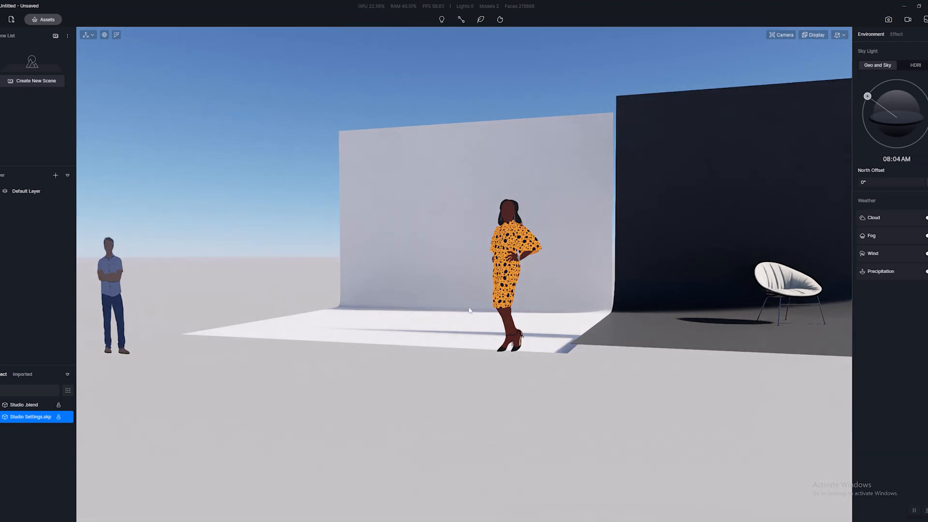
pyautogui.press('d')
pyautogui.press('a')
pyautogui.press('d')
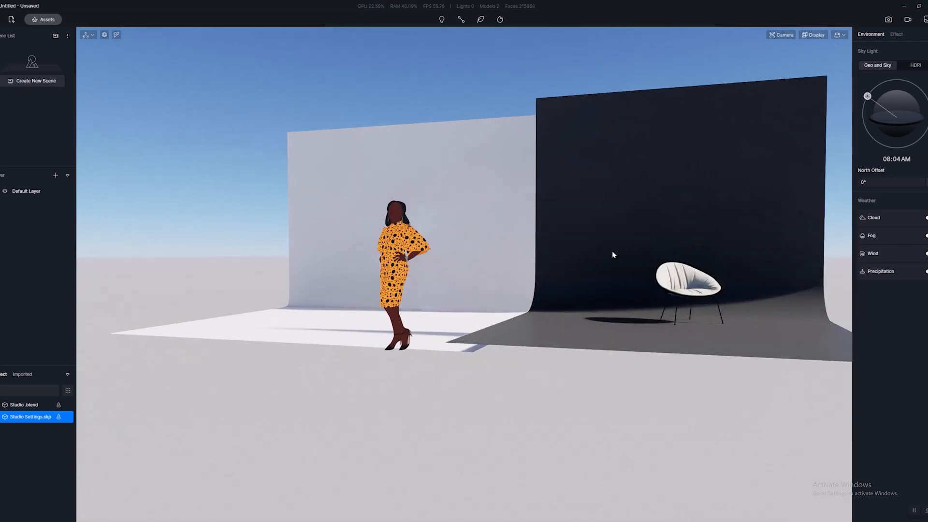
# Check the chair's Beige Linen material, clear the selection and view both backdrops from farther away.
pyautogui.click(612, 252)
pyautogui.click(692, 289)
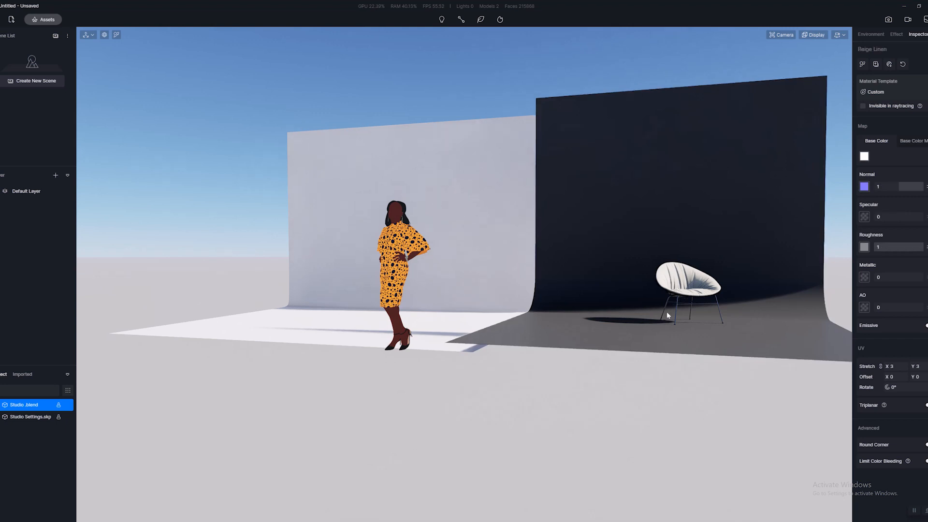
pyautogui.press('s')
pyautogui.press('a')
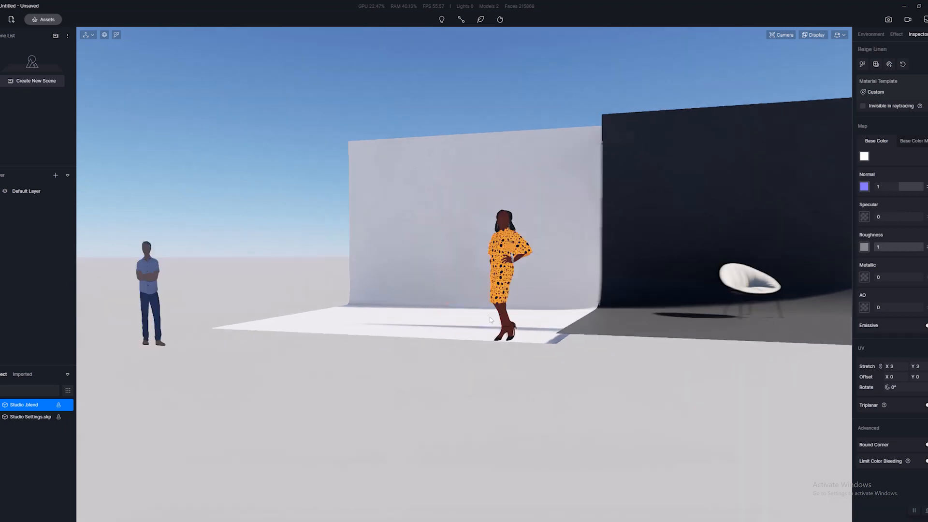
pyautogui.press('Escape')
pyautogui.press('d')
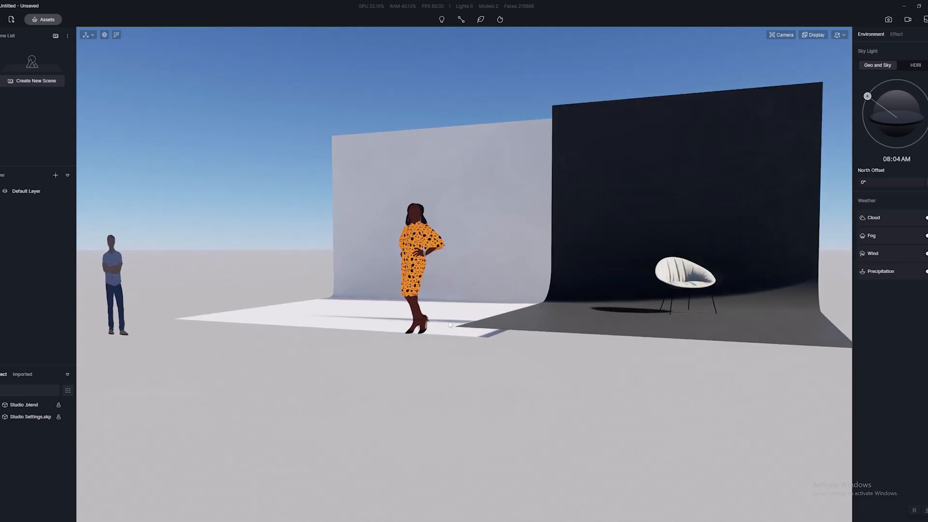
pyautogui.moveTo(449, 325); pyautogui.dragTo(508, 323, button='right')
pyautogui.press('s')
pyautogui.press('a')
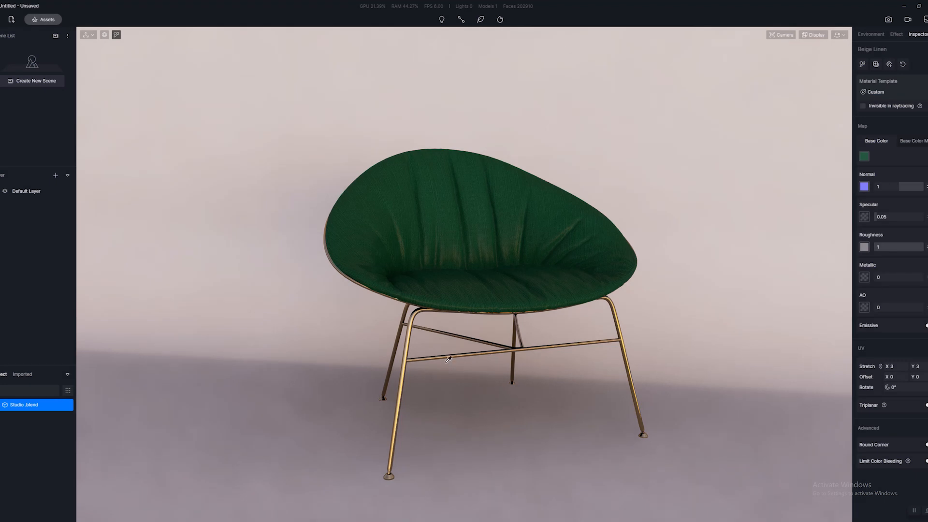
# Change the chair fabric's base colour to teal 2e7177 and select the backdrop material to view the recoloured chair.
pyautogui.click(866, 157)
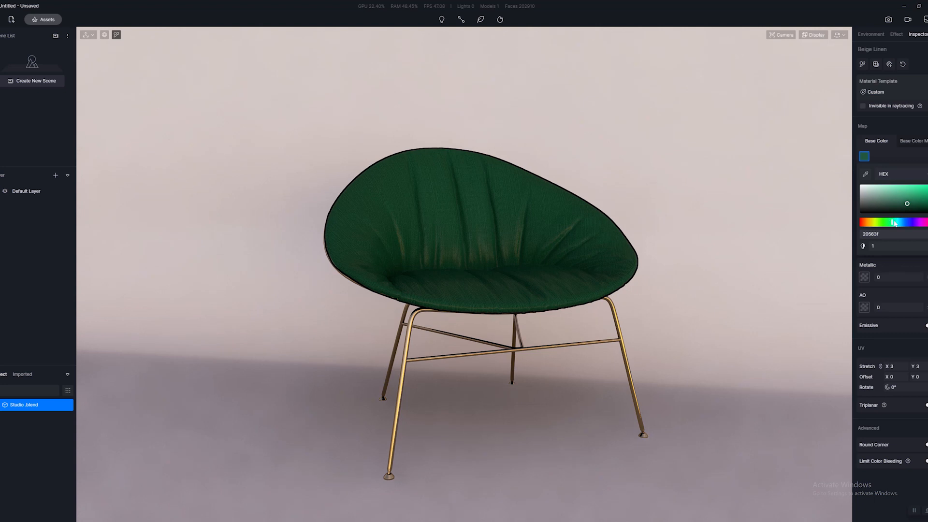
pyautogui.moveTo(894, 223); pyautogui.dragTo(906, 201)
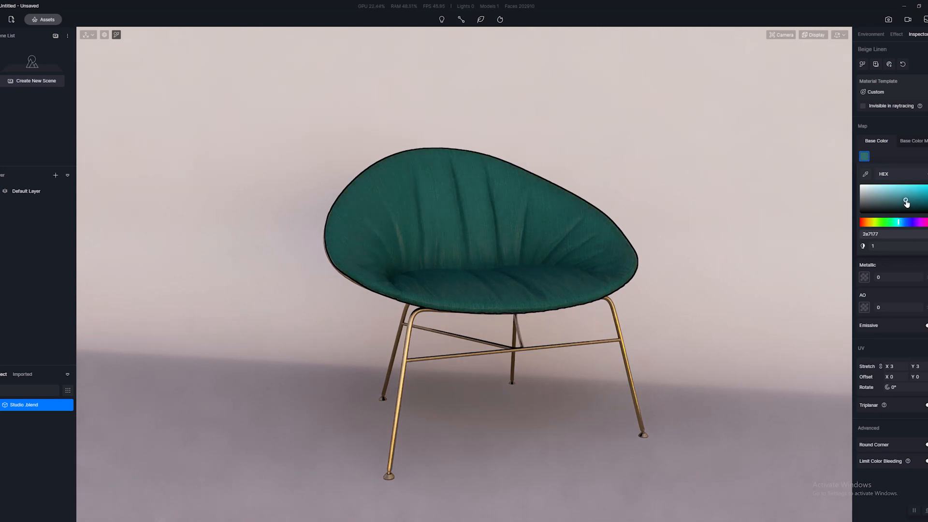
pyautogui.click(405, 370)
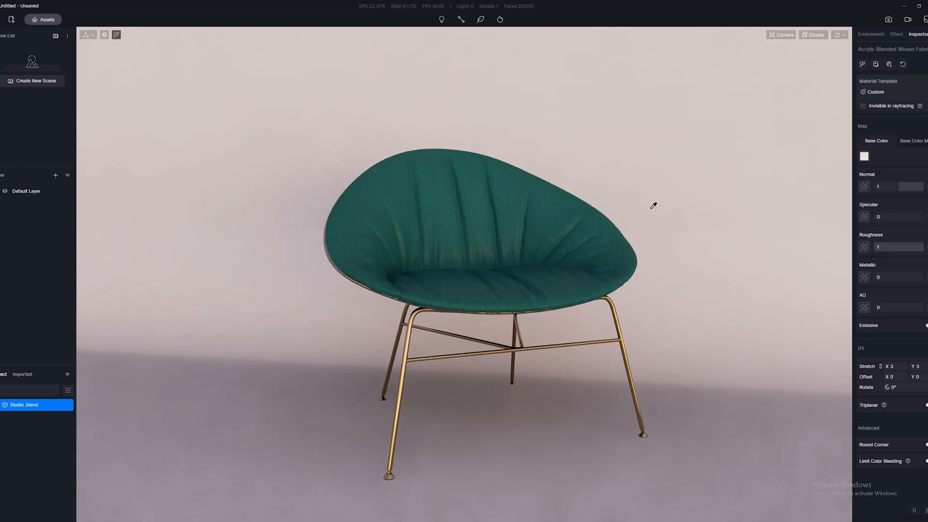
pyautogui.scroll(-2, 651, 204)
pyautogui.scroll(1, 493, 244)
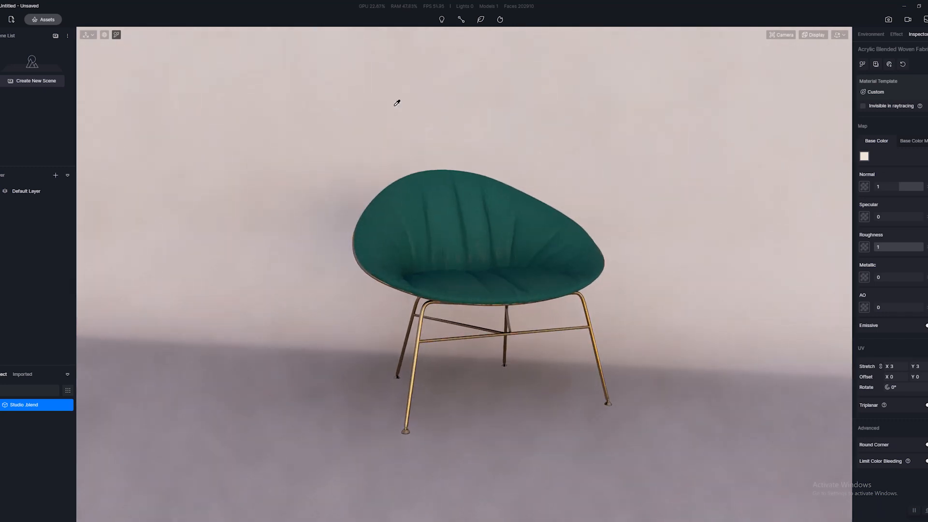
pyautogui.scroll(1, 535, 183)
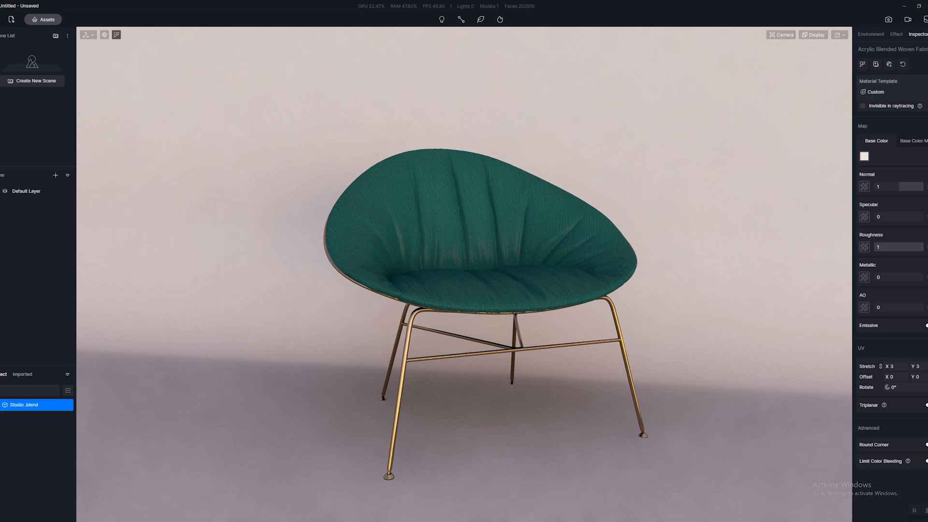
# Switch to the Chrome browser and open the Adobe Color home page with the colour wheel.
pyautogui.moveTo(226, 512)
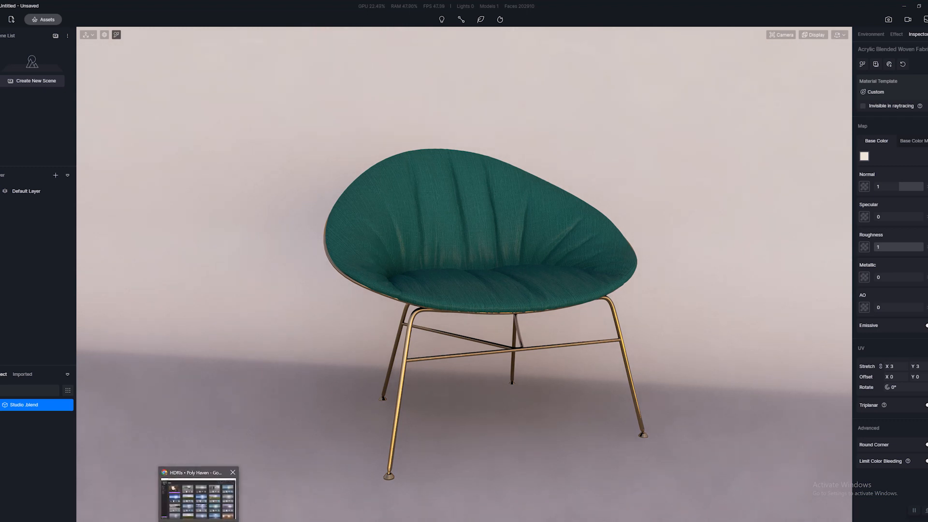
pyautogui.click(198, 496)
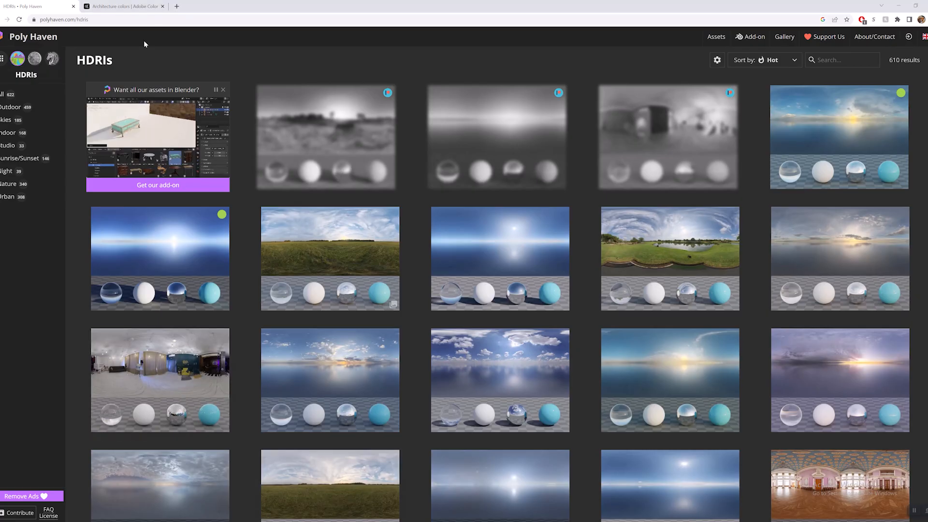
pyautogui.click(125, 6)
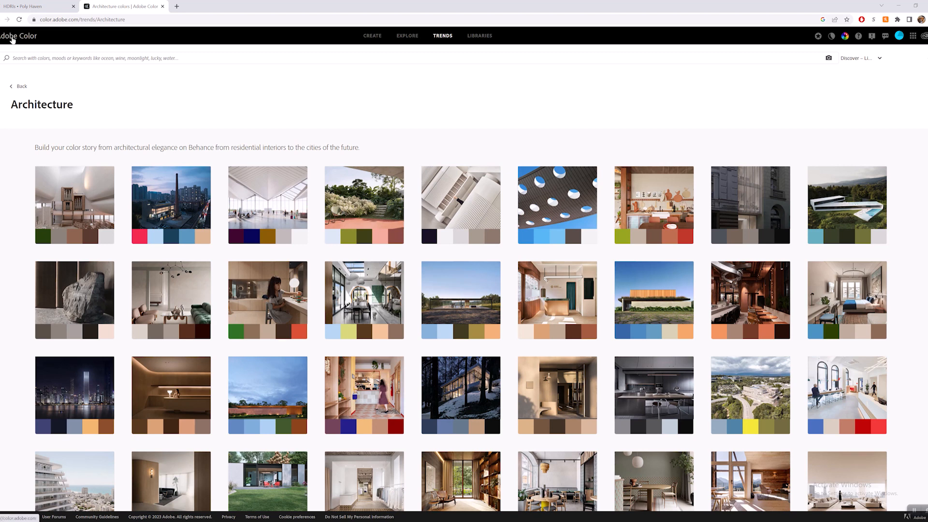
pyautogui.click(6, 20)
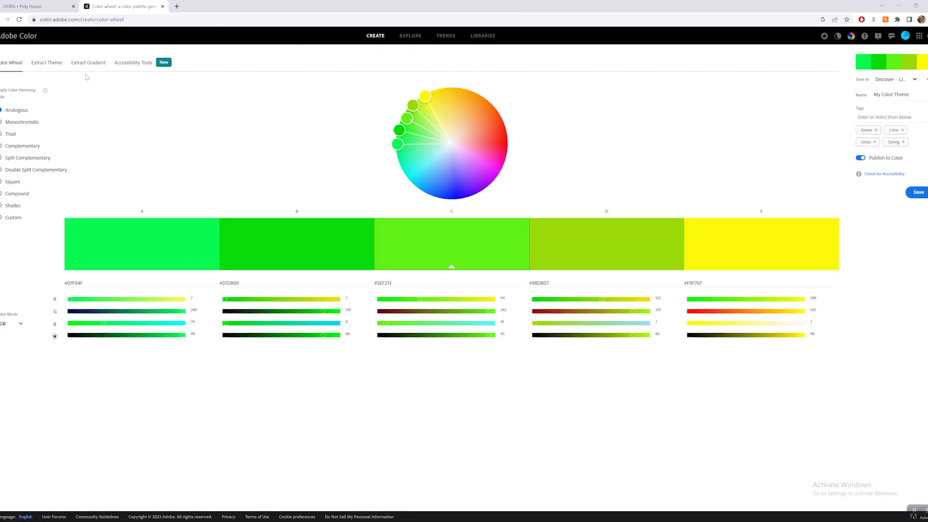
# Open Adobe Color's trends and browse the full Architecture palette collection.
pyautogui.click(450, 38)
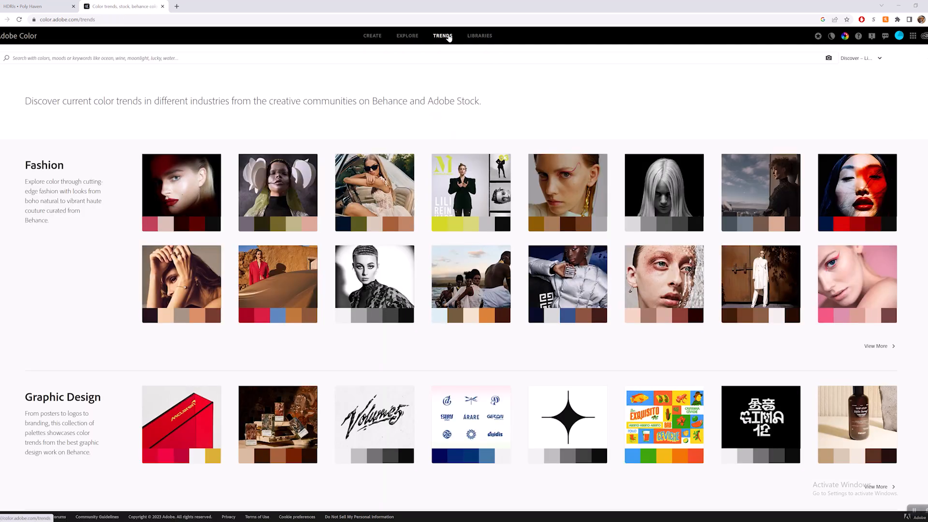
pyautogui.scroll(-10, 138, 234)
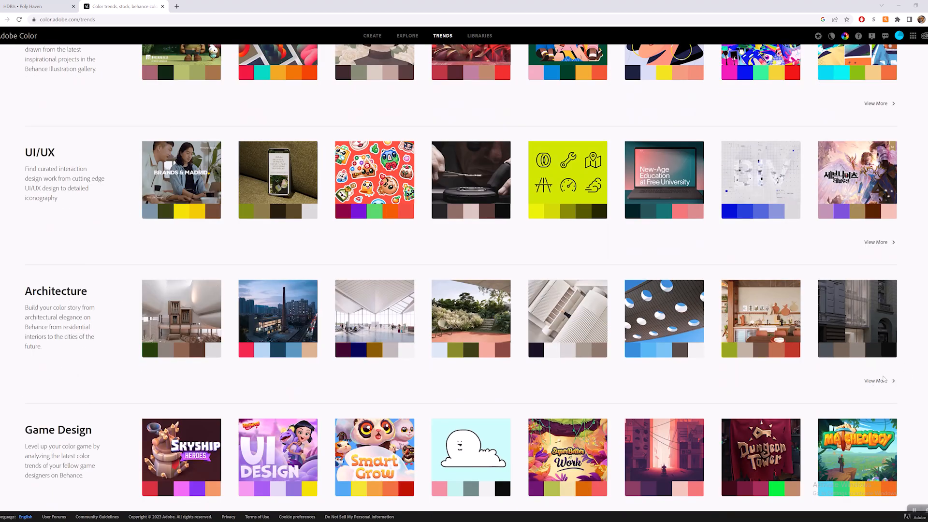
pyautogui.click(883, 380)
pyautogui.scroll(-2, 503, 304)
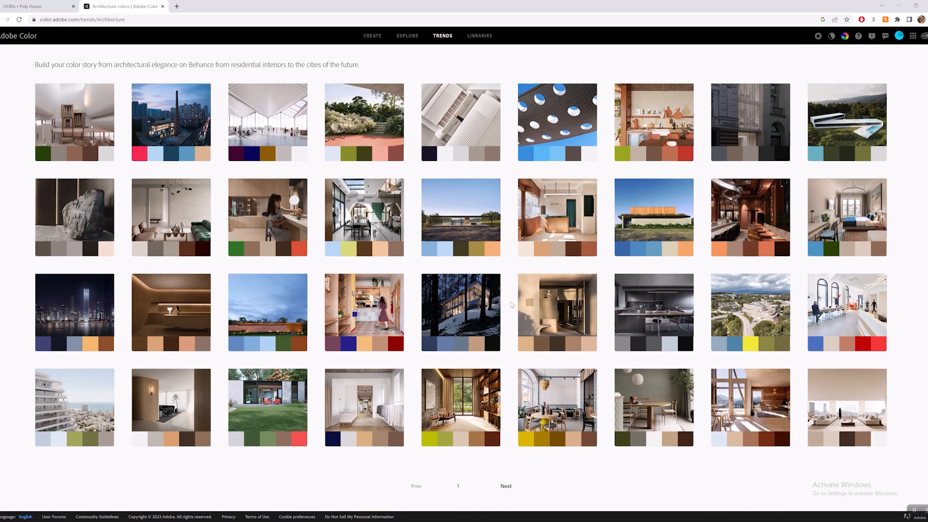
# Examine the blue, beige and orange Casa Pura Vida palette and its export options, and return to the Architecture collection.
pyautogui.moveTo(656, 237)
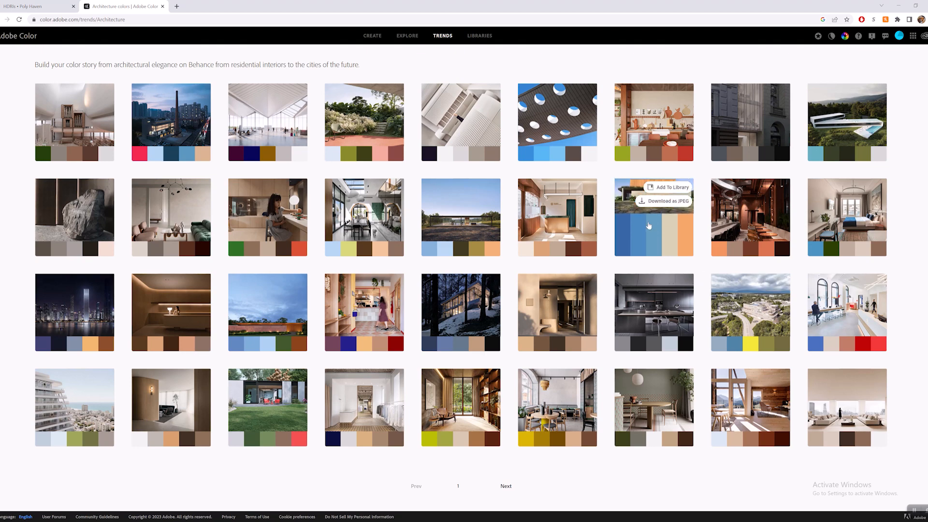
pyautogui.click(646, 226)
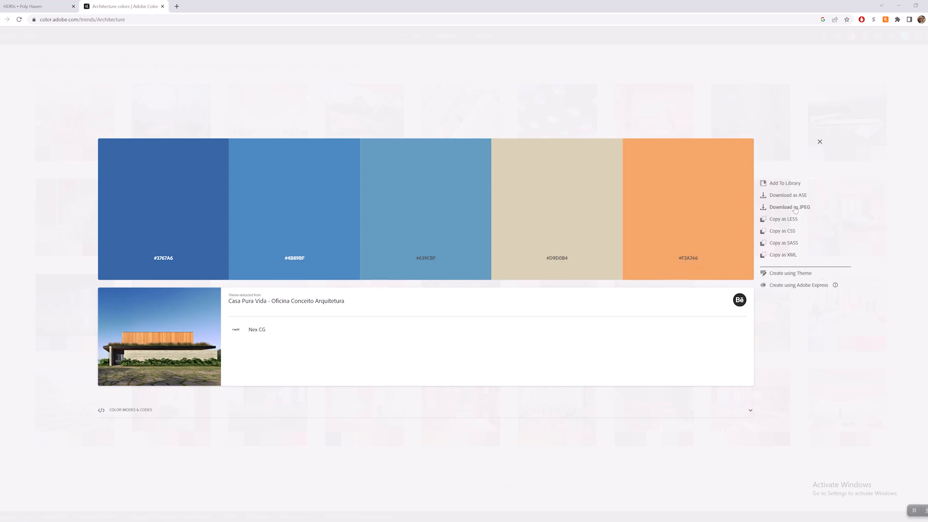
pyautogui.click(820, 142)
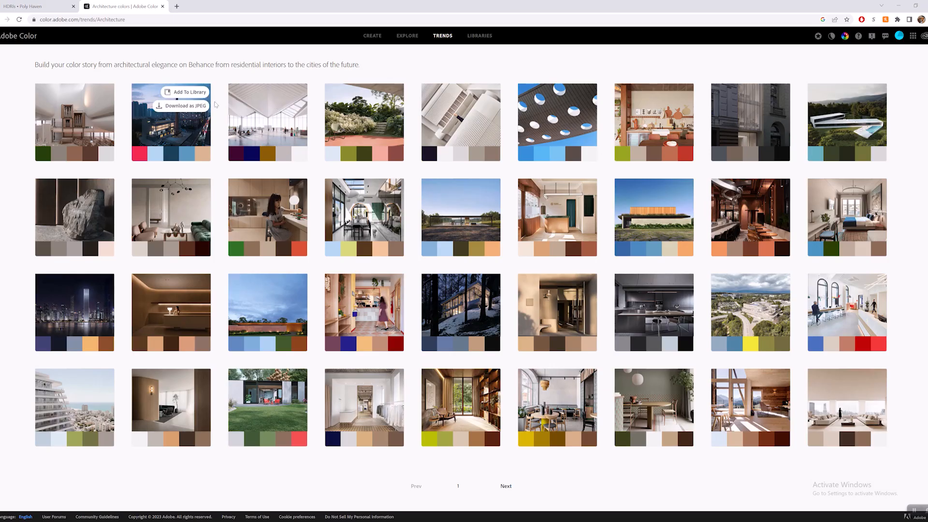
pyautogui.scroll(2, 178, 87)
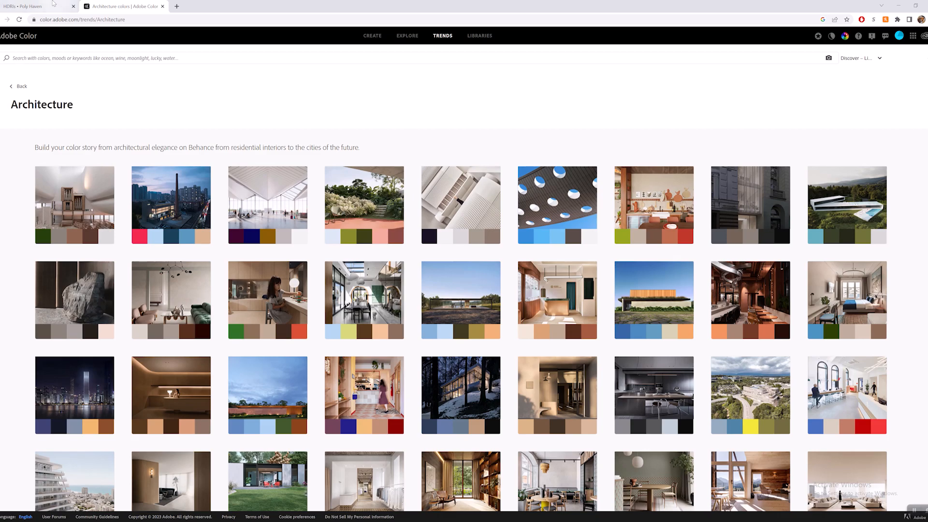
# Return to Poly Haven and view its model library and its texture library.
pyautogui.click(34, 6)
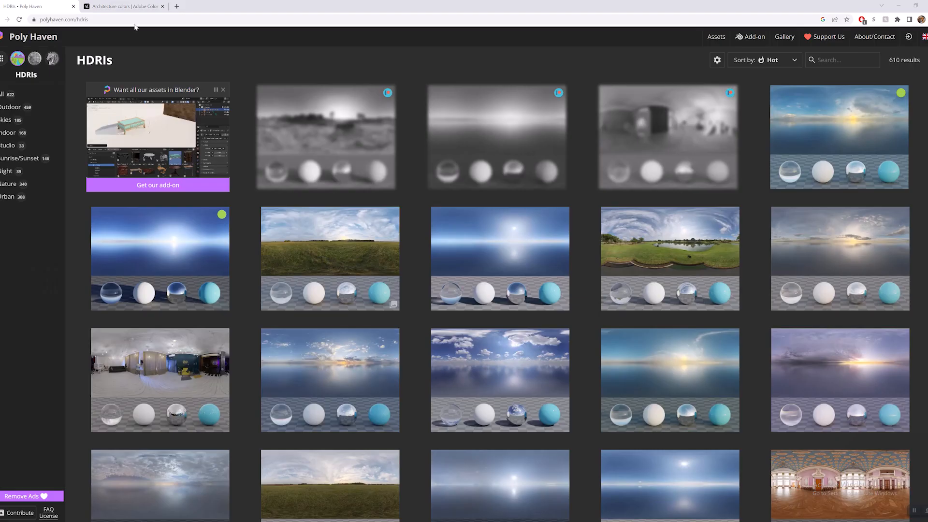
pyautogui.click(53, 58)
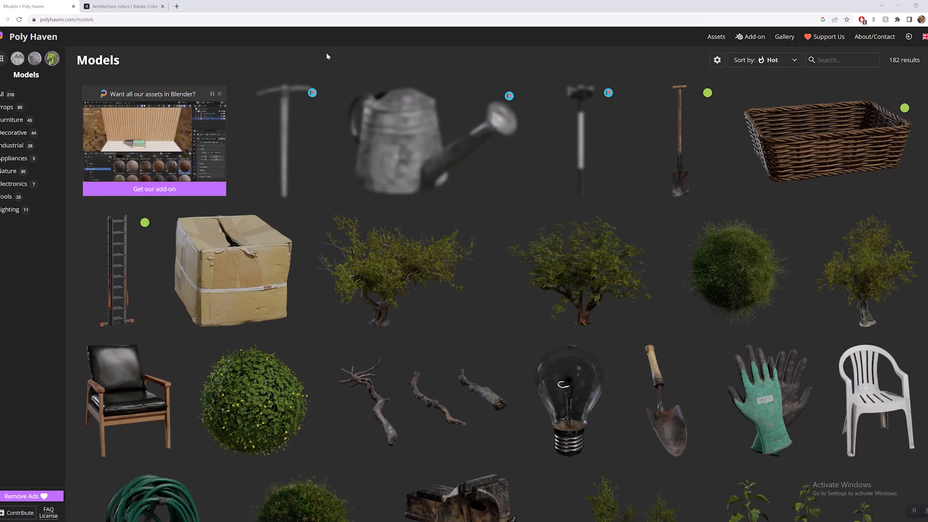
pyautogui.click(34, 59)
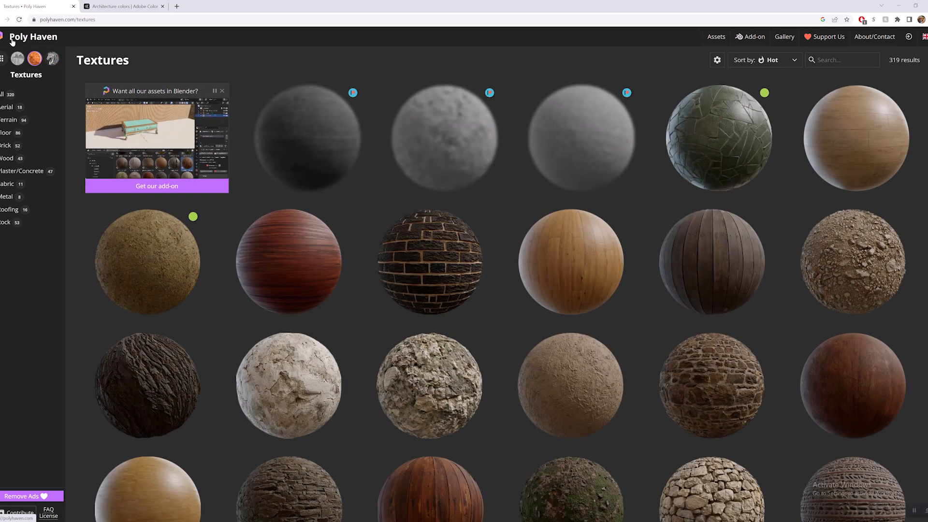
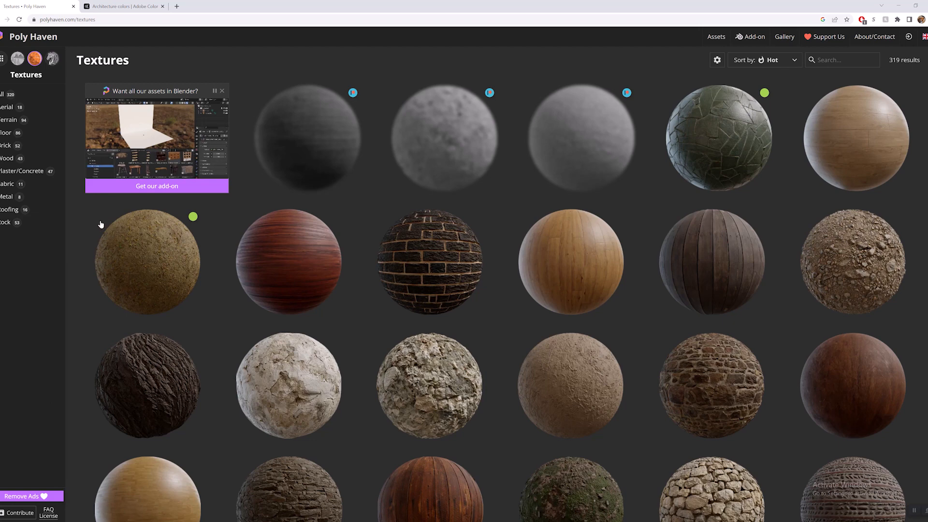
# Browse Poly Haven's HDRI library, comparing the environments in the Studio and Skies categories.
pyautogui.click(18, 58)
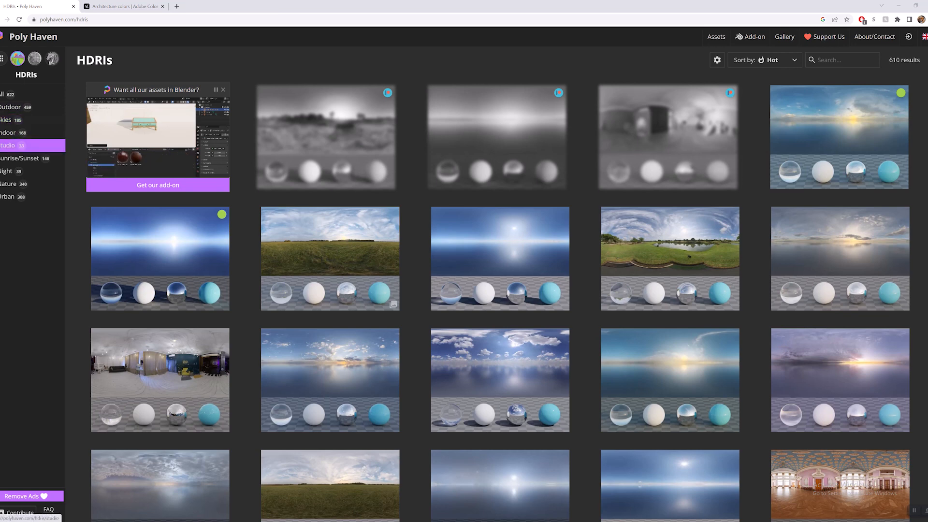
pyautogui.click(10, 145)
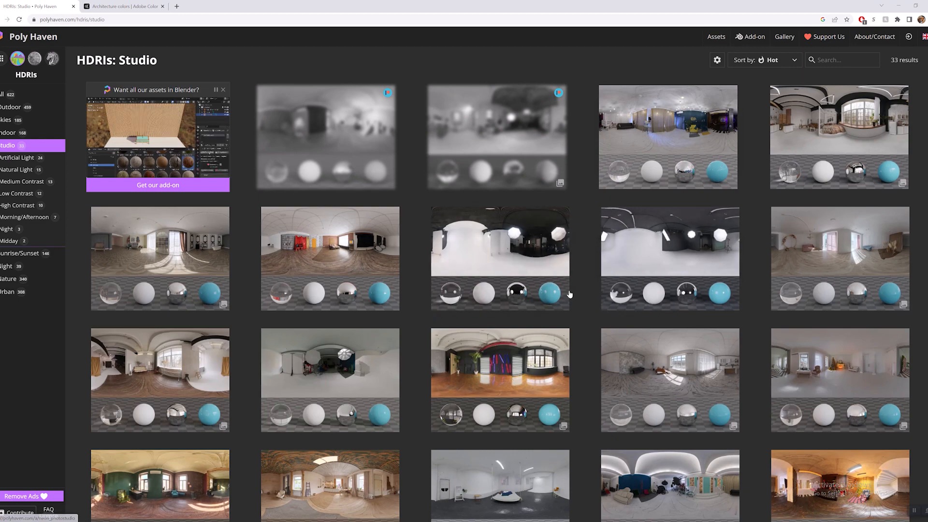
pyautogui.scroll(-3, 552, 300)
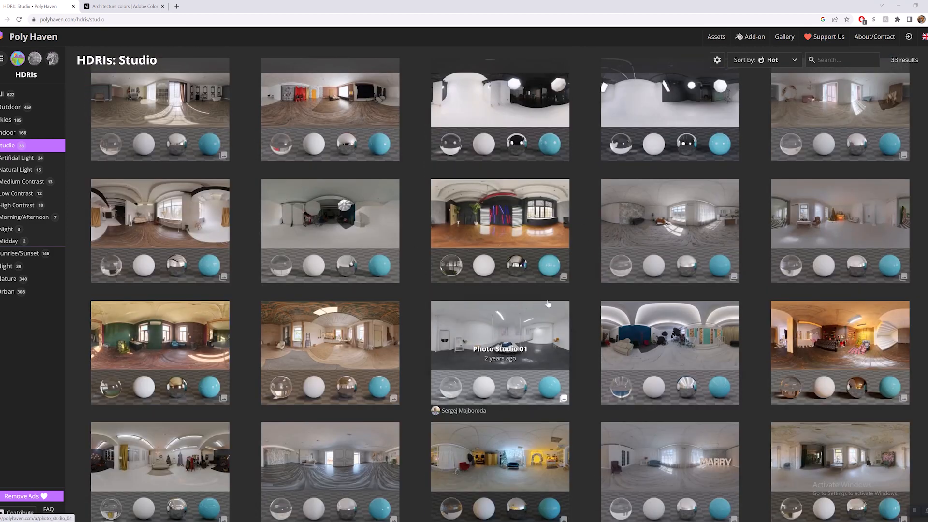
pyautogui.scroll(4, 548, 304)
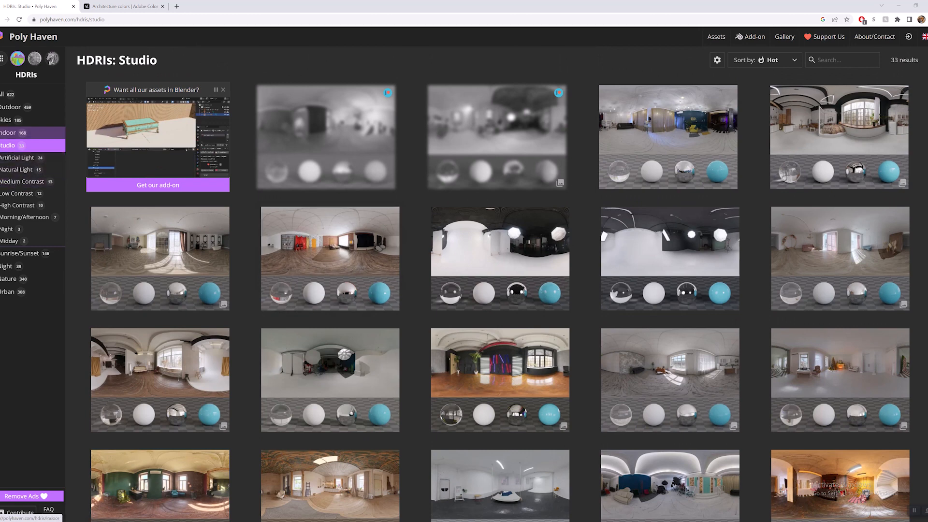
pyautogui.click(7, 119)
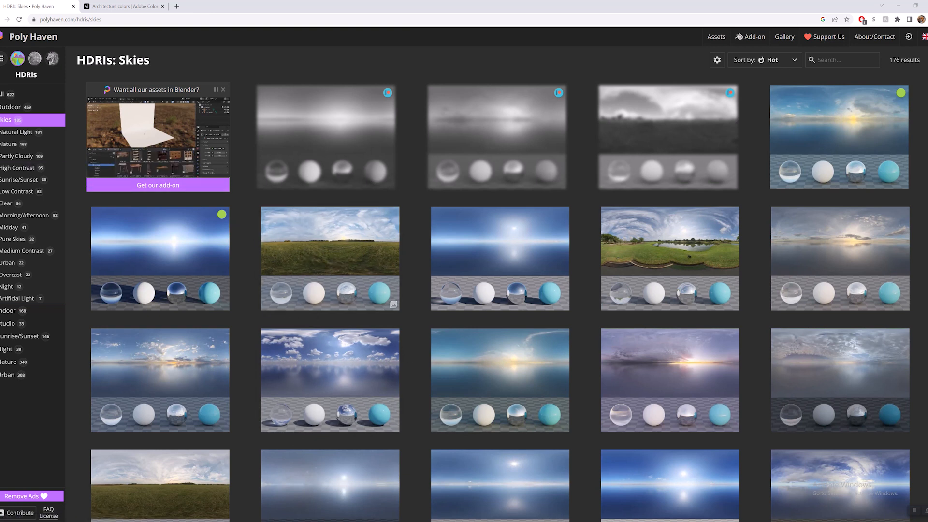
pyautogui.click(9, 323)
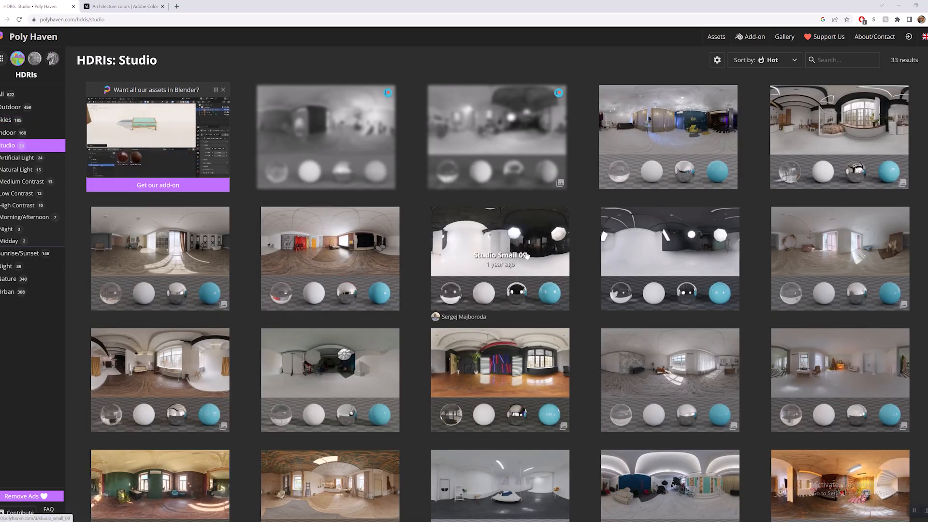
pyautogui.scroll(-6, 484, 256)
pyautogui.scroll(-3, 467, 258)
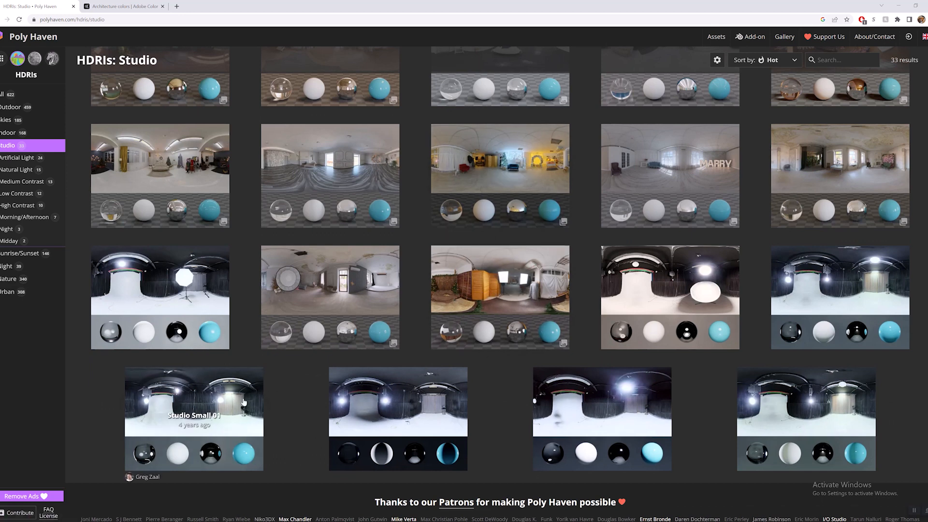
# Open the Studio Small 01 HDRI from the Studio category and download it at 8K resolution in HDR format.
pyautogui.click(211, 396)
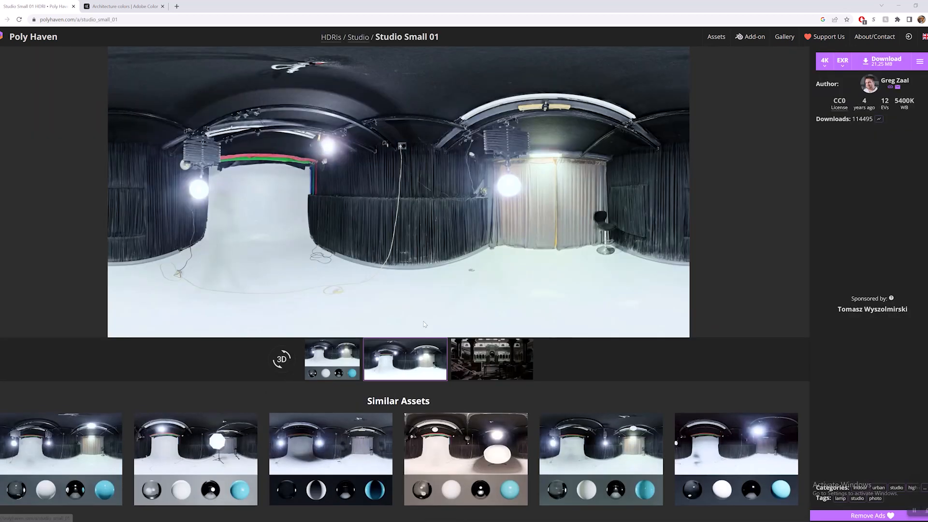
pyautogui.click(825, 68)
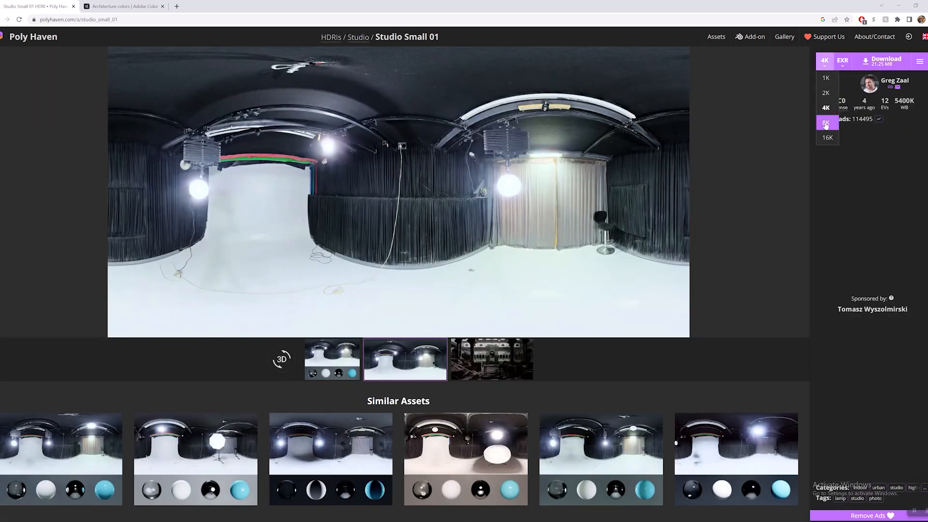
pyautogui.click(828, 137)
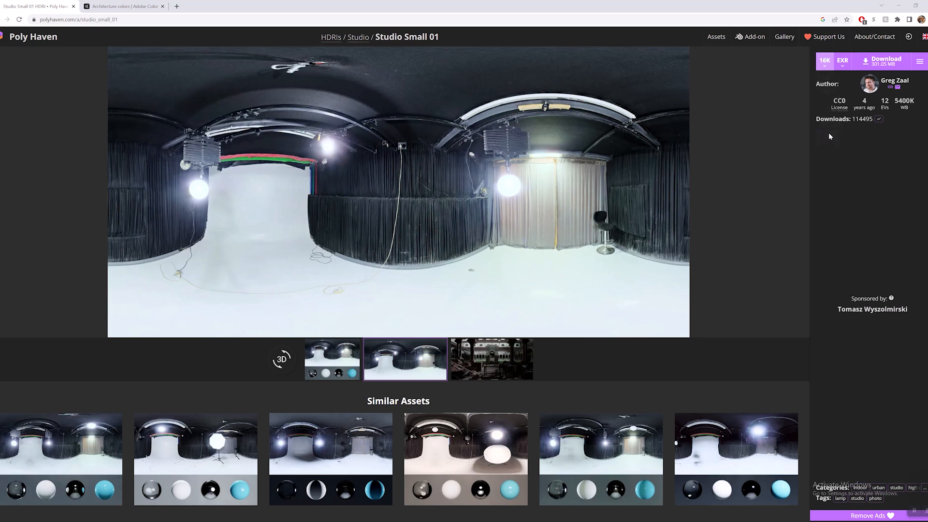
pyautogui.click(843, 61)
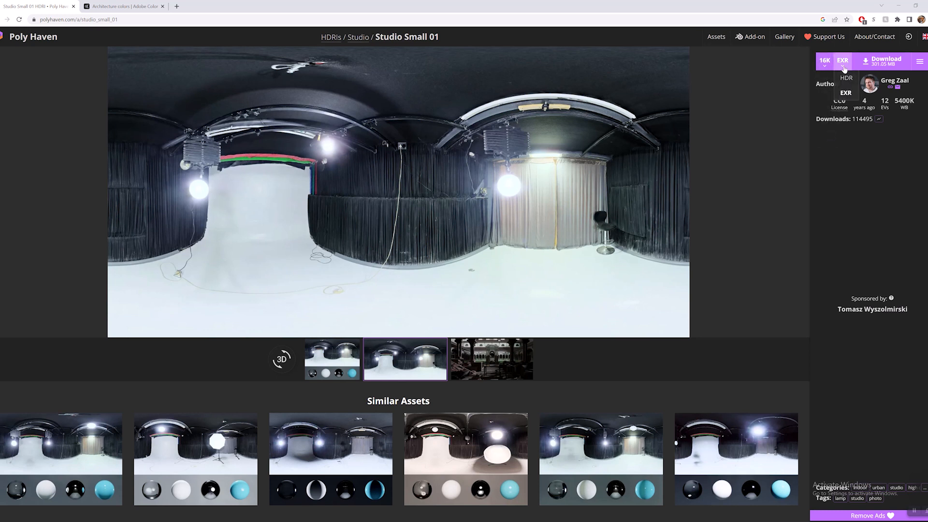
pyautogui.click(850, 80)
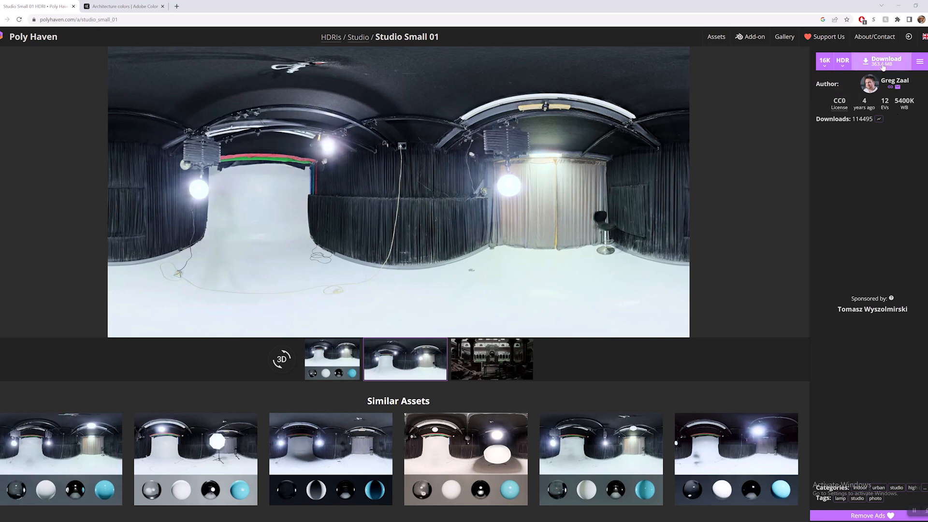
pyautogui.click(825, 61)
pyautogui.click(826, 126)
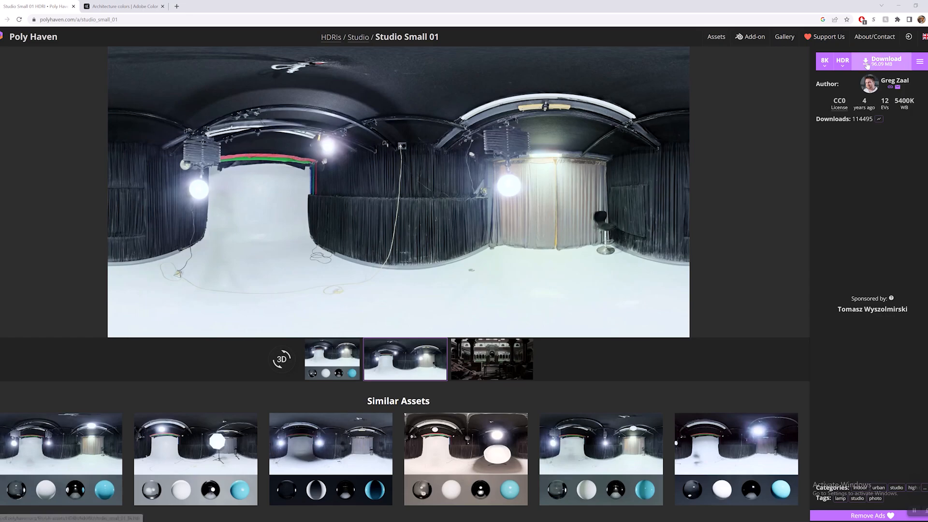
pyautogui.click(885, 60)
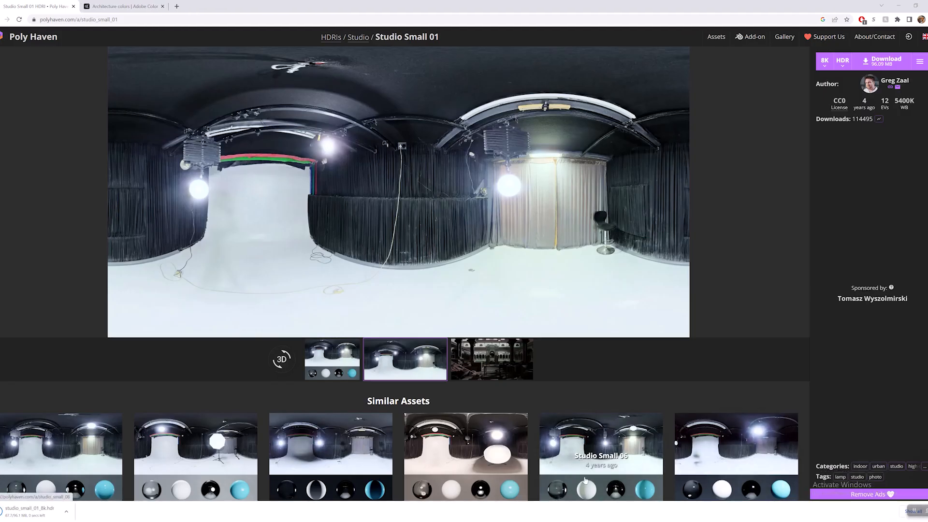
# Switch to D5 Render and replace the HDRI sky light with the downloaded studio_small_01_8k file.
pyautogui.moveTo(404, 521)
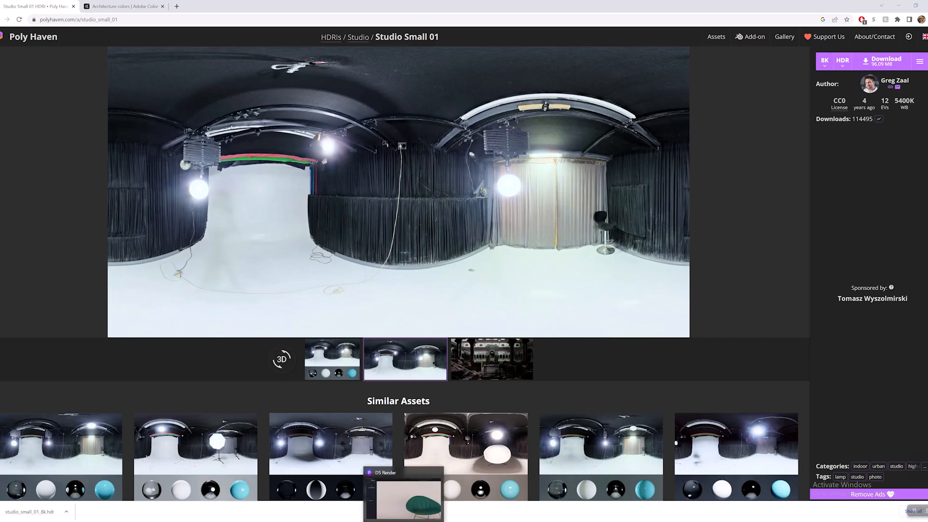
pyautogui.click(404, 498)
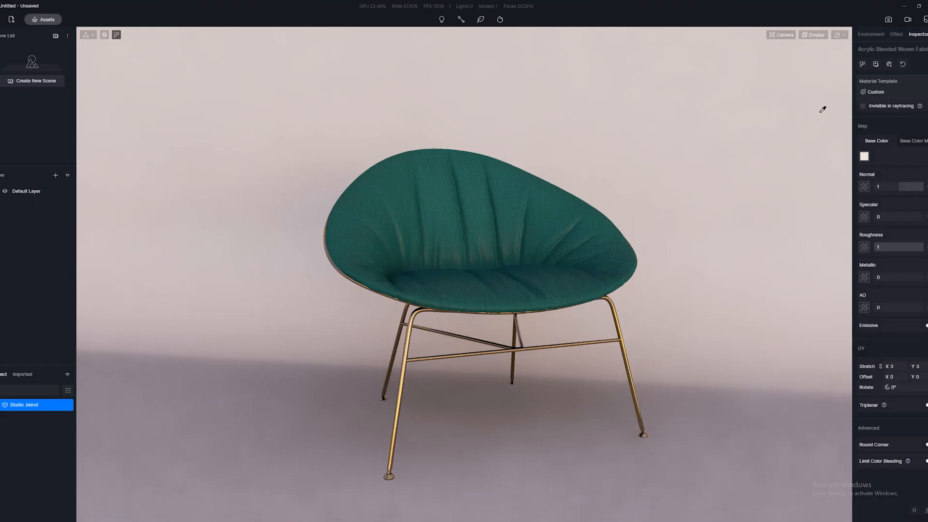
pyautogui.click(871, 35)
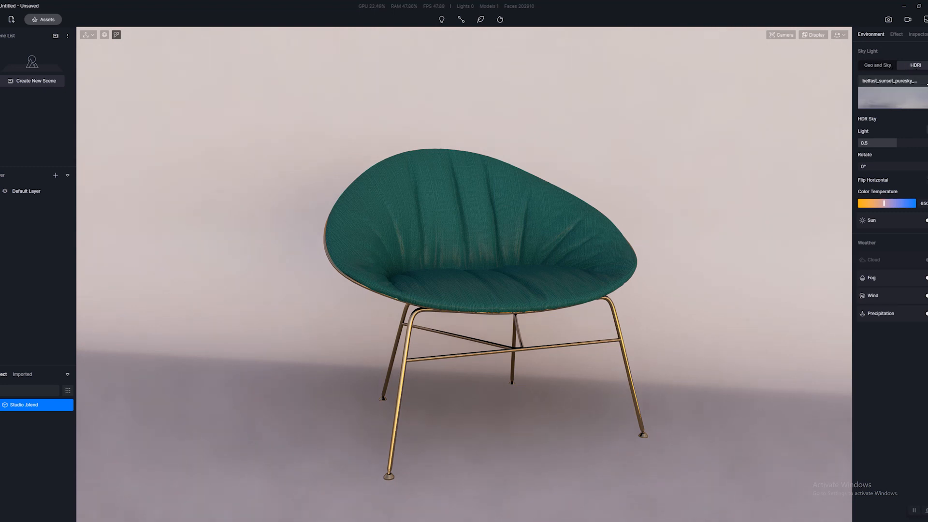
pyautogui.click(927, 81)
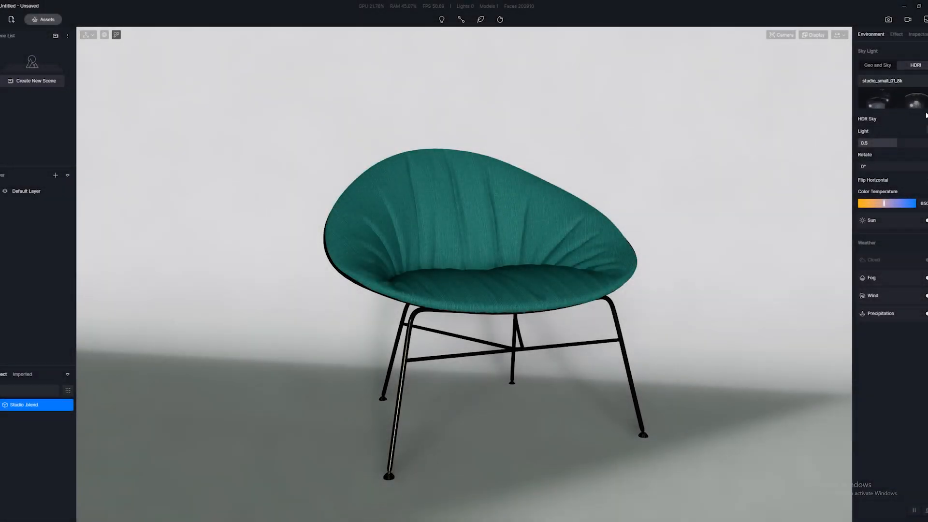
# Examine the studio HDRI surroundings around the backdrop and how they light the green chair.
pyautogui.scroll(-10, 608, 198)
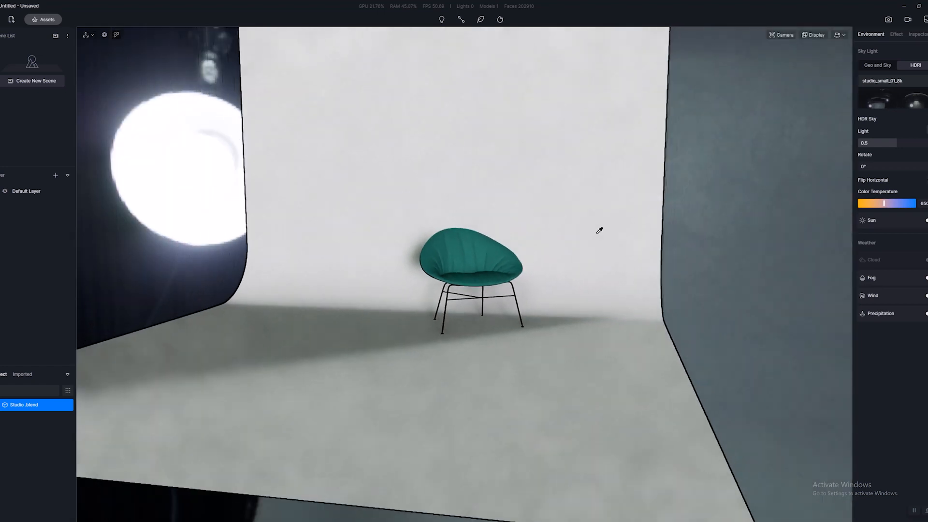
pyautogui.scroll(-3, 601, 250)
pyautogui.scroll(2, 601, 253)
pyautogui.scroll(-5, 599, 256)
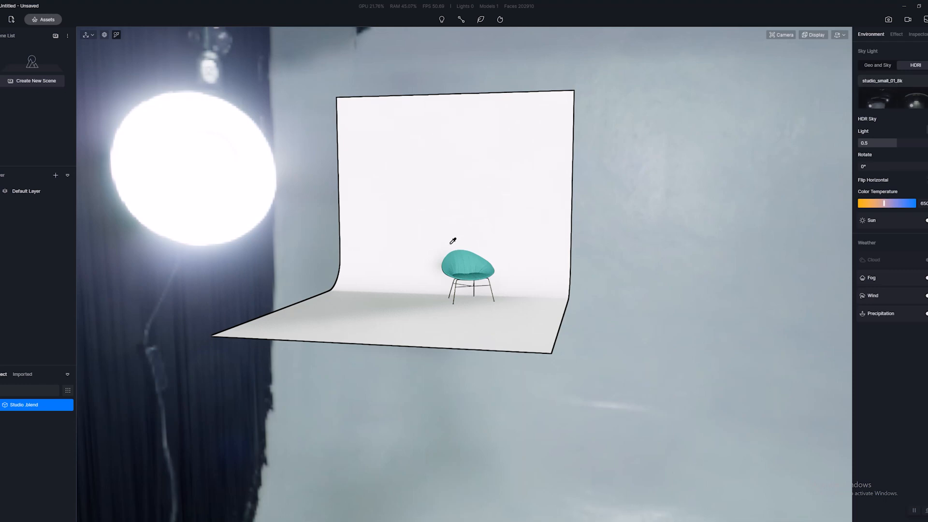
pyautogui.moveTo(603, 424); pyautogui.dragTo(534, 348, button='right')
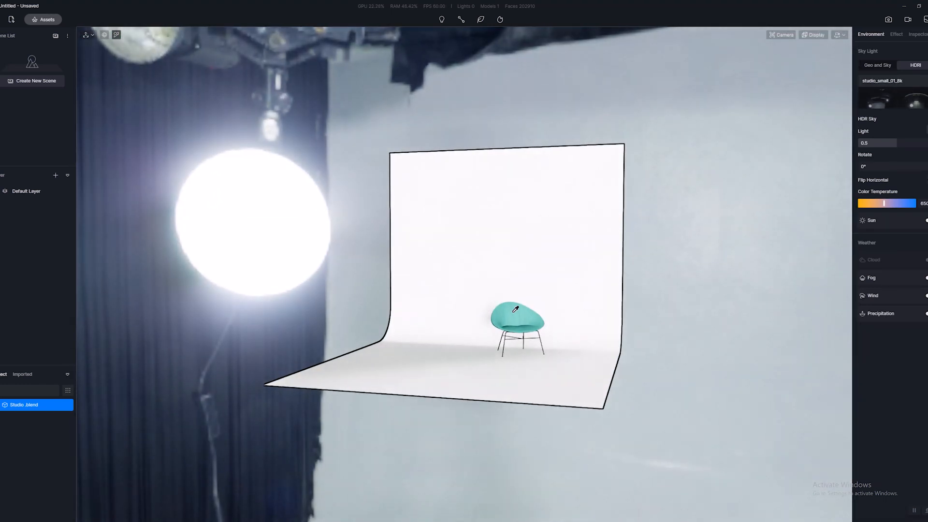
pyautogui.scroll(5, 516, 309)
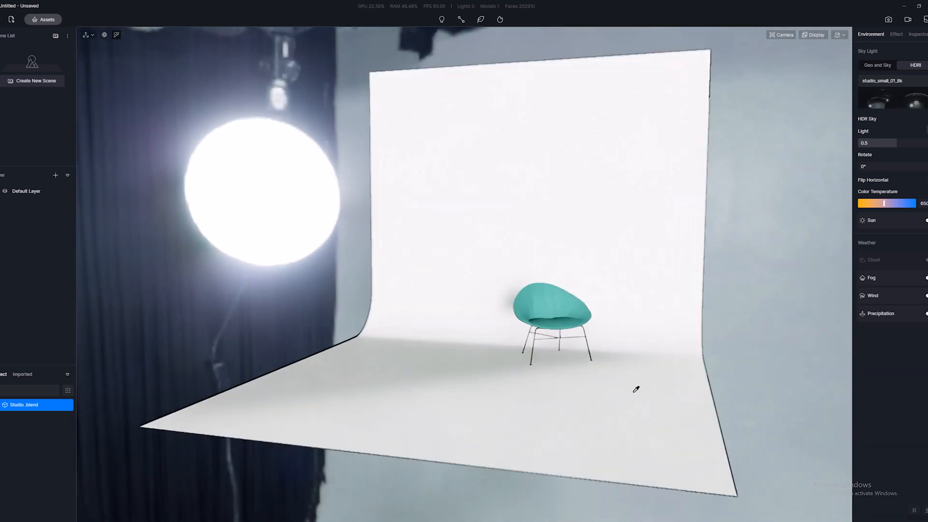
pyautogui.scroll(8, 623, 373)
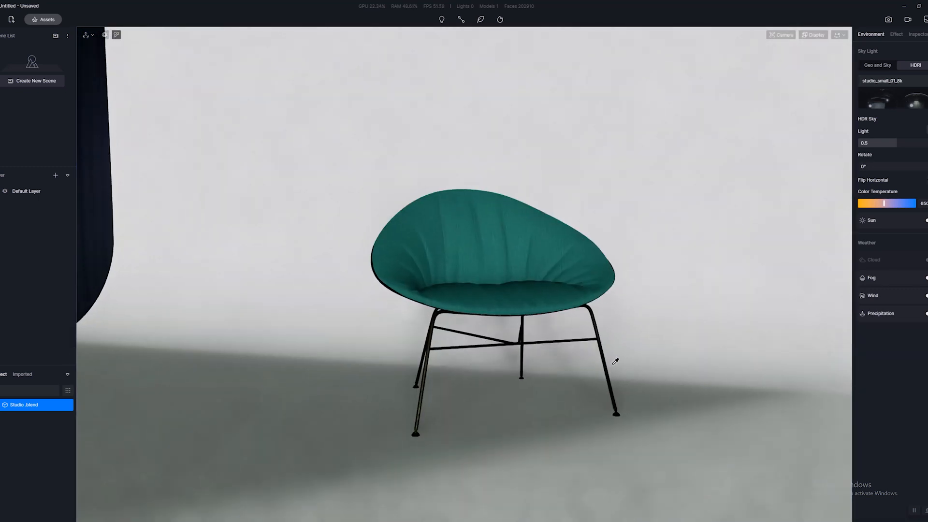
pyautogui.scroll(-3, 619, 359)
pyautogui.scroll(5, 624, 356)
pyautogui.moveTo(626, 355); pyautogui.dragTo(630, 349, button='middle')
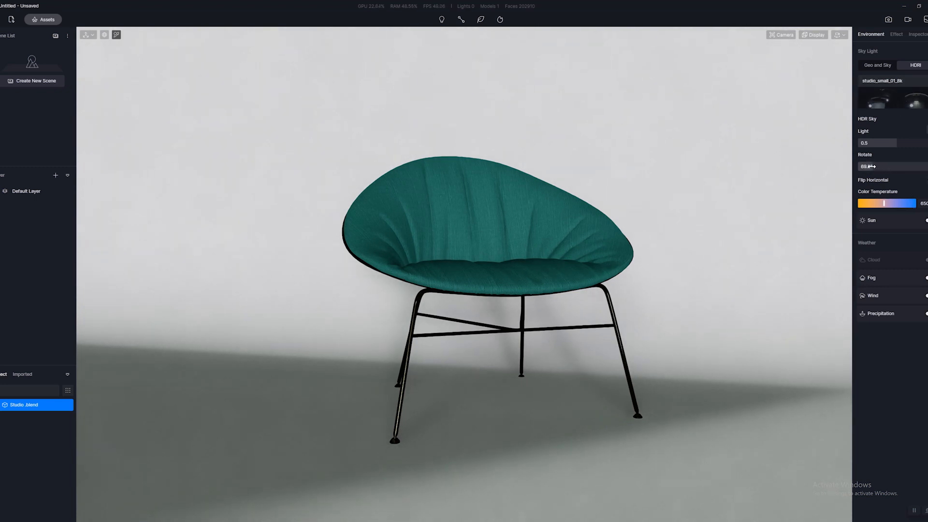
# Set the HDRI sky's rotation to 360° and its light strength to 0.8.
pyautogui.moveTo(872, 166); pyautogui.dragTo(921, 166)
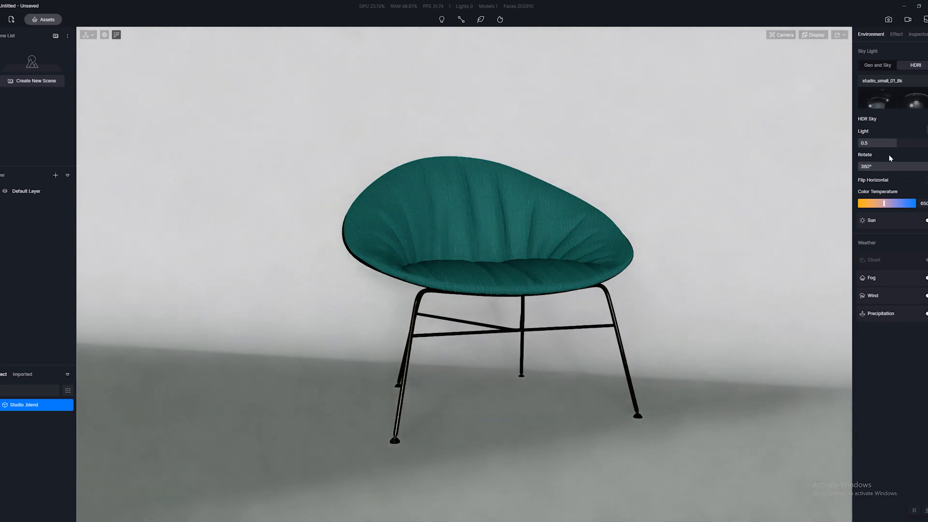
pyautogui.moveTo(905, 145)
pyautogui.mouseDown()
pyautogui.moveTo(921, 145)
pyautogui.moveTo(892, 145)
pyautogui.moveTo(920, 145)
pyautogui.mouseUp()
pyautogui.scroll(-3, 638, 203)
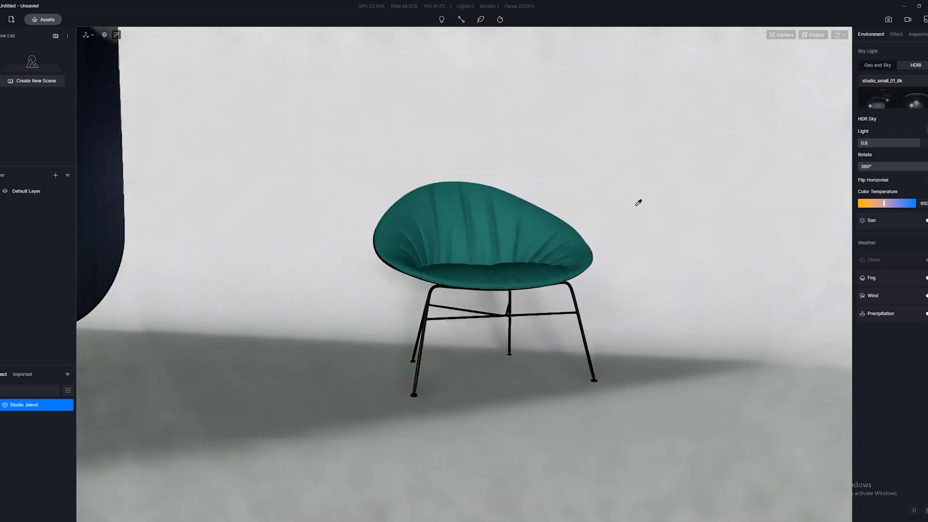
pyautogui.scroll(3, 638, 203)
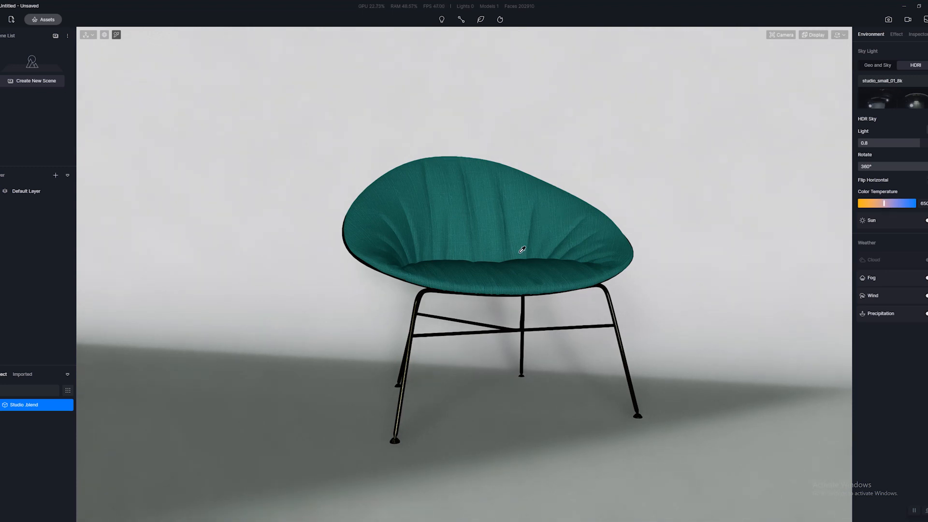
# Inspect the green chair's fabric, legs and shadows under the studio HDRI lighting.
pyautogui.scroll(-2, 519, 263)
pyautogui.scroll(2, 519, 263)
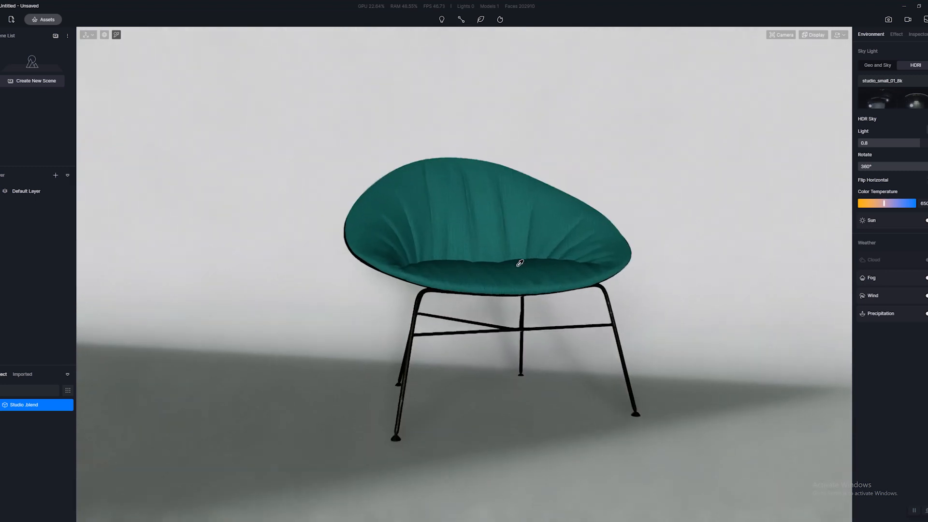
pyautogui.press('d')
pyautogui.press('a')
pyautogui.scroll(2, 537, 266)
pyautogui.press('d')
pyautogui.scroll(-2, 537, 266)
pyautogui.press('d')
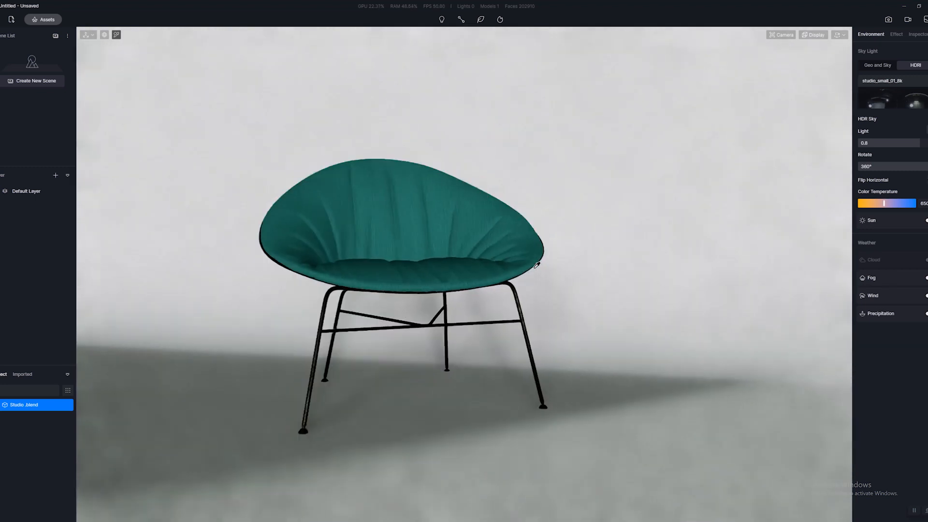
pyautogui.press('a')
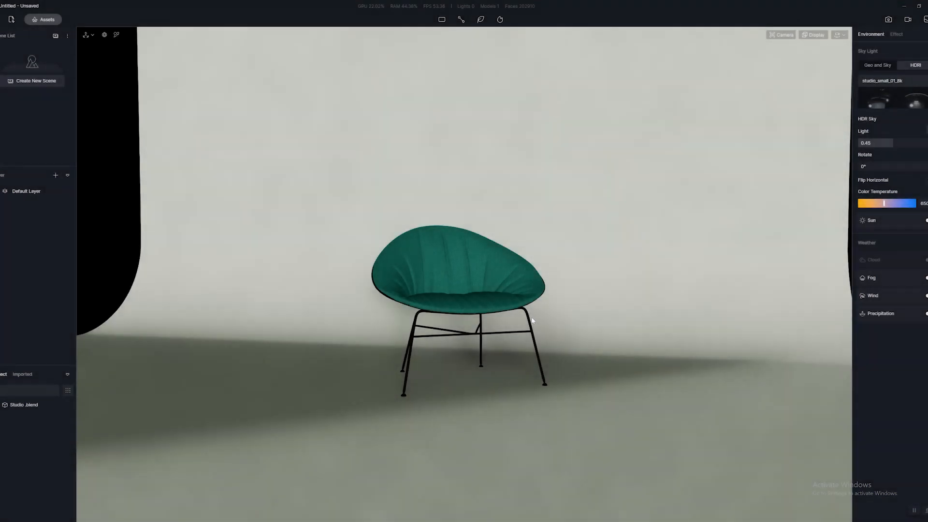
# Add a rect light to the scene on the studio floor in front of the green chair.
pyautogui.scroll(2, 505, 260)
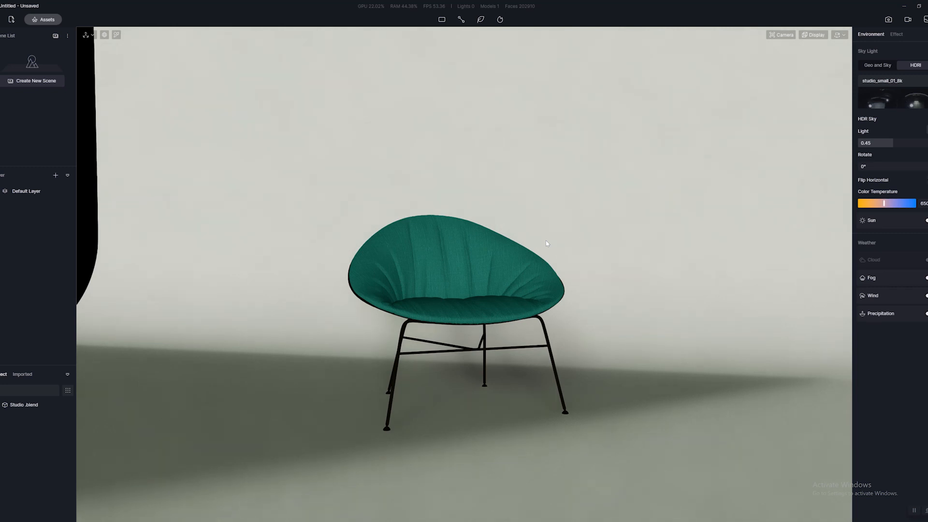
pyautogui.moveTo(565, 295); pyautogui.dragTo(576, 256, button='right')
pyautogui.scroll(-3, 590, 271)
pyautogui.click(442, 20)
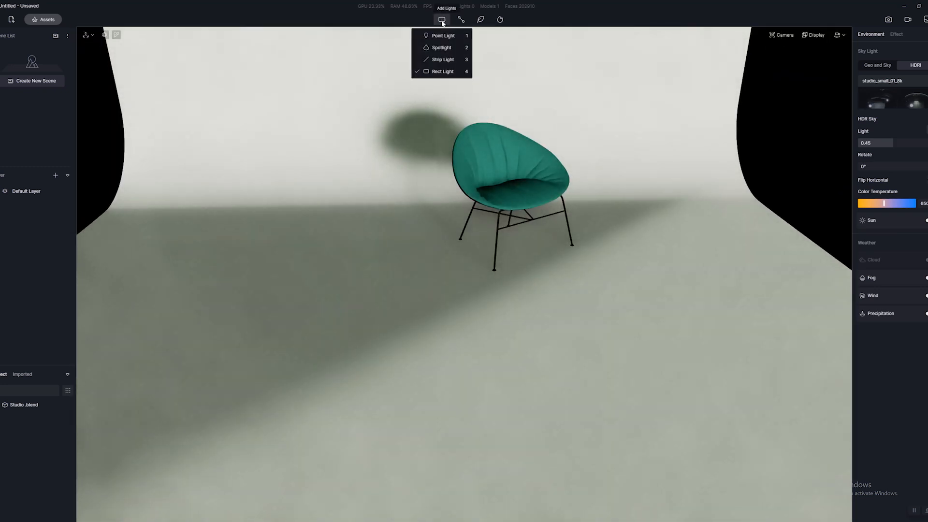
pyautogui.click(445, 74)
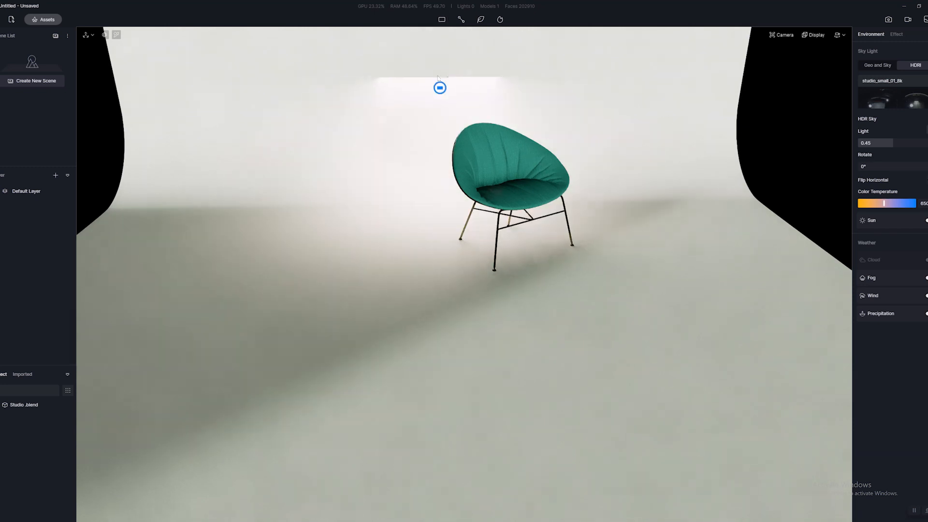
pyautogui.press('a')
pyautogui.press('s')
pyautogui.click(371, 307)
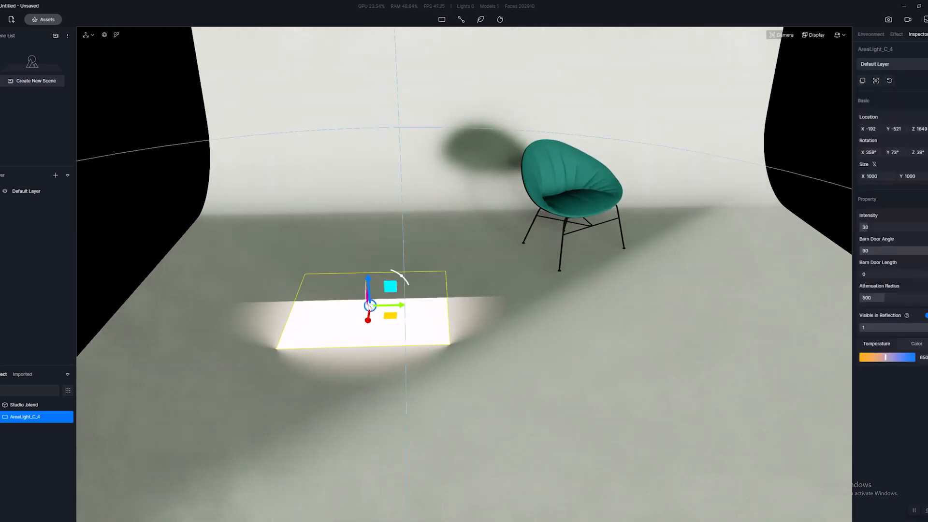
# Turn the rect light upright to face the chair, with rotation X 0°, Y 90°, Z 0°, at location X -41, Y -1205, Z 852.
pyautogui.press('d')
pyautogui.moveTo(473, 314); pyautogui.dragTo(390, 300, button='right')
pyautogui.press('a')
pyautogui.press('q')
pyautogui.moveTo(408, 270); pyautogui.dragTo(341, 257)
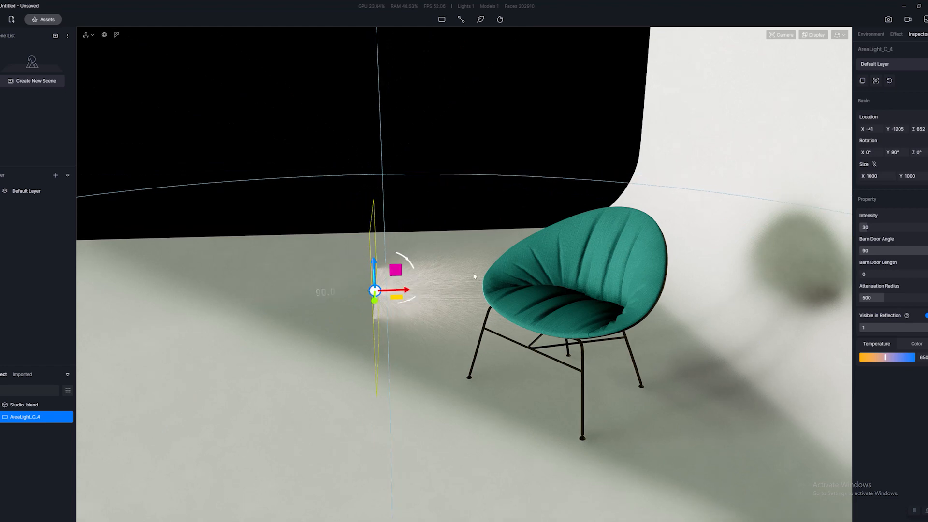
# Raise the rect light above the studio floor to location Z 1495.
pyautogui.moveTo(475, 275); pyautogui.dragTo(666, 239, button='right')
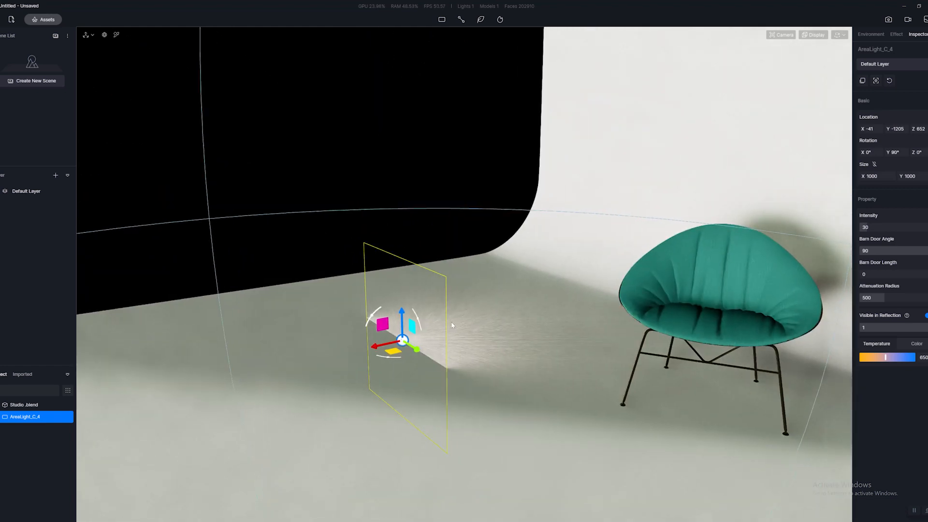
pyautogui.moveTo(452, 326); pyautogui.dragTo(404, 337, button='right')
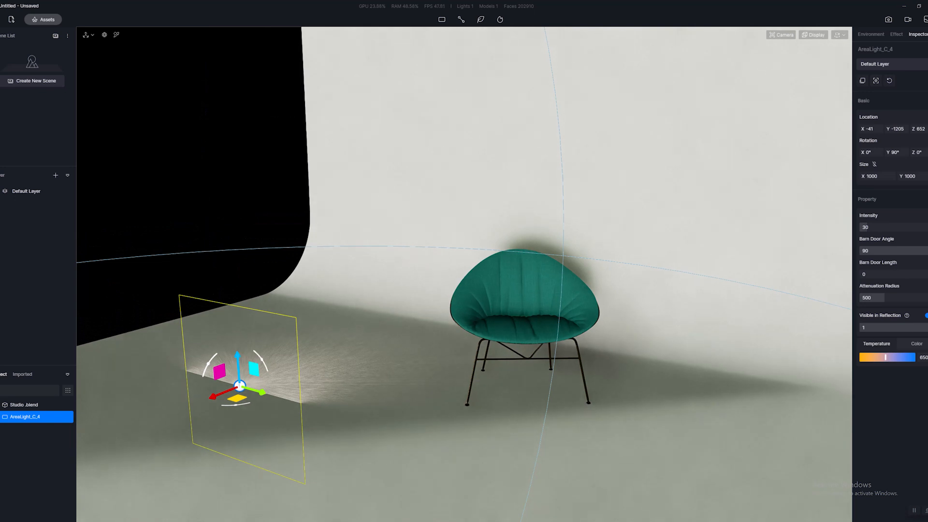
pyautogui.moveTo(237, 399); pyautogui.dragTo(233, 343)
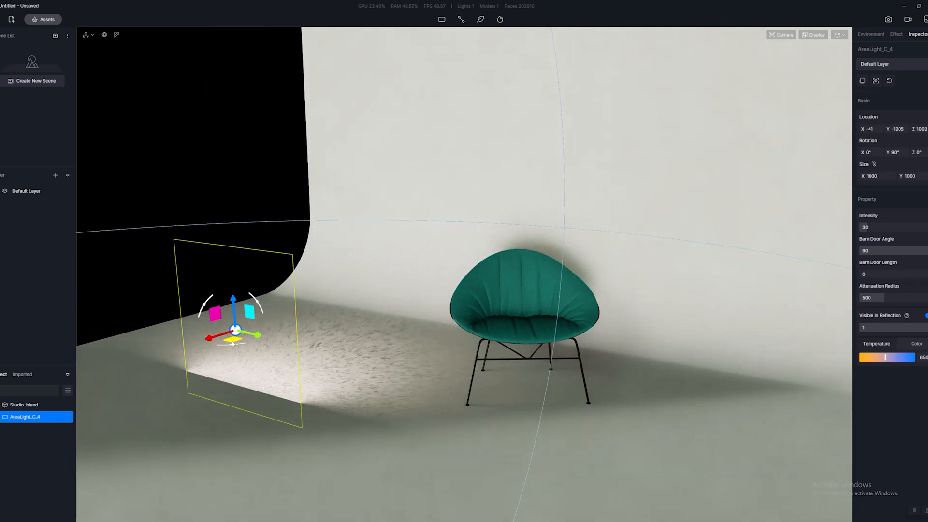
pyautogui.moveTo(498, 321); pyautogui.dragTo(331, 347, button='right')
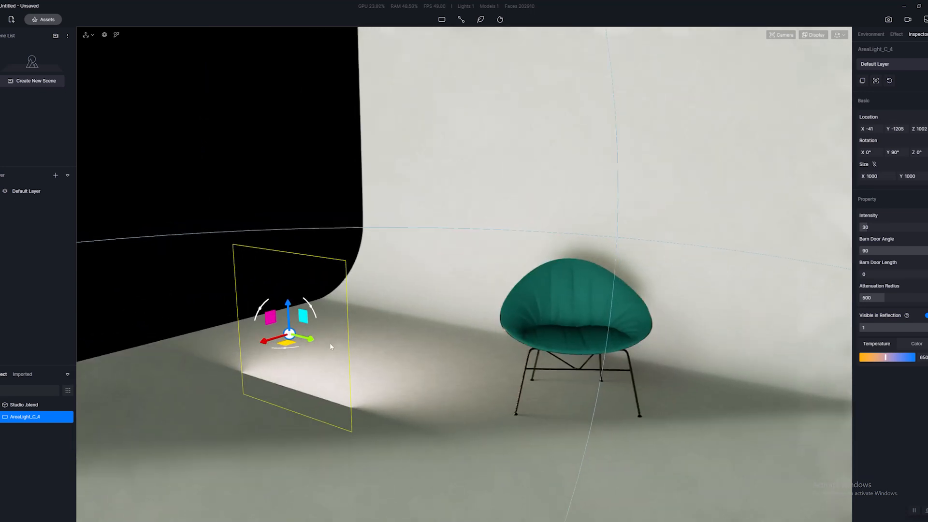
pyautogui.moveTo(286, 302); pyautogui.dragTo(279, 223)
# Rotate the rect light toward the chair to X 230°, Y 90°, Z 270° and shift it to X -241, Y -1381.
pyautogui.press('e')
pyautogui.moveTo(414, 262); pyautogui.dragTo(361, 375, button='right')
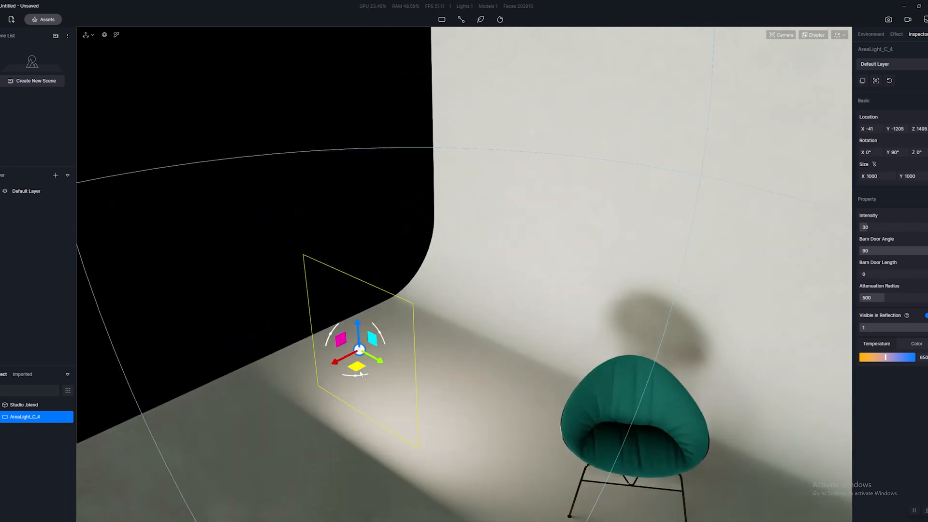
pyautogui.moveTo(362, 376); pyautogui.dragTo(334, 376)
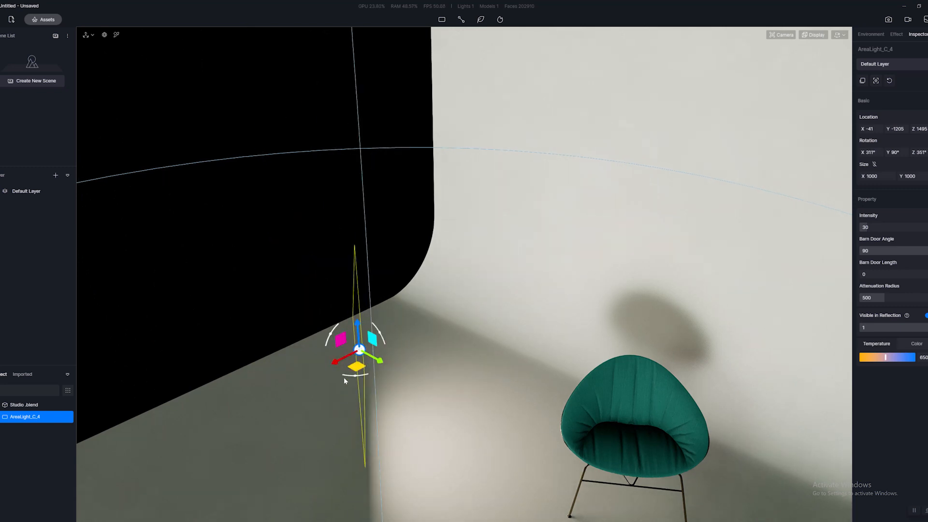
pyautogui.moveTo(357, 368); pyautogui.dragTo(312, 370)
# Raise the rect light to Z 1628 and move it to X -495, Y -1081 beside the chair.
pyautogui.moveTo(406, 411); pyautogui.dragTo(503, 322, button='middle')
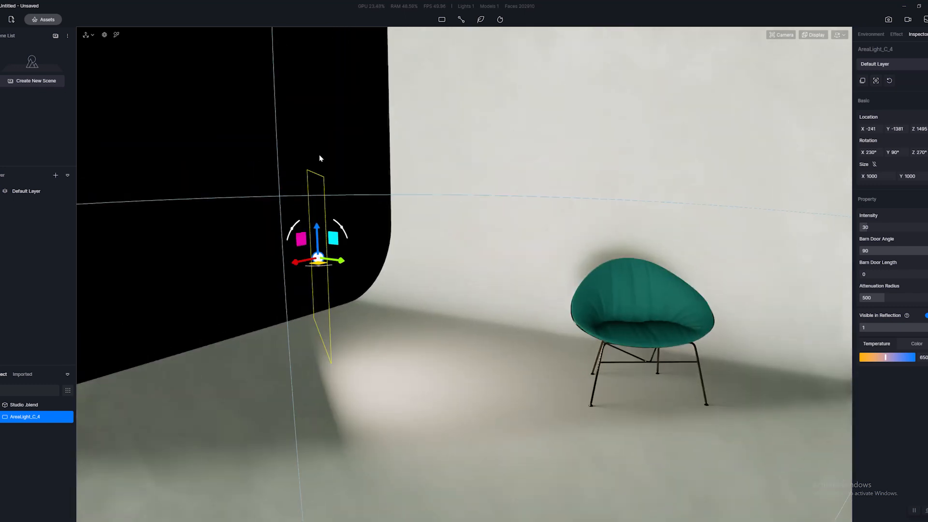
pyautogui.moveTo(317, 227); pyautogui.dragTo(316, 205)
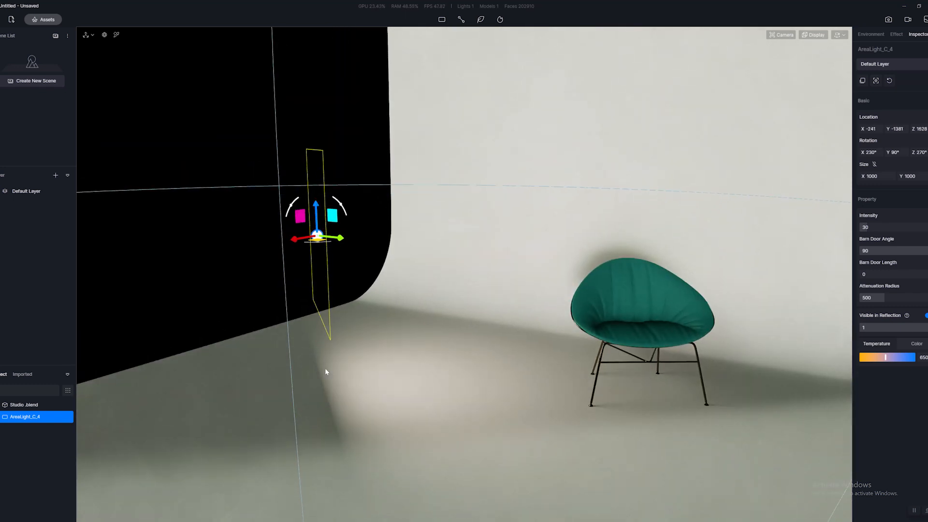
pyautogui.moveTo(326, 372); pyautogui.dragTo(367, 395, button='middle')
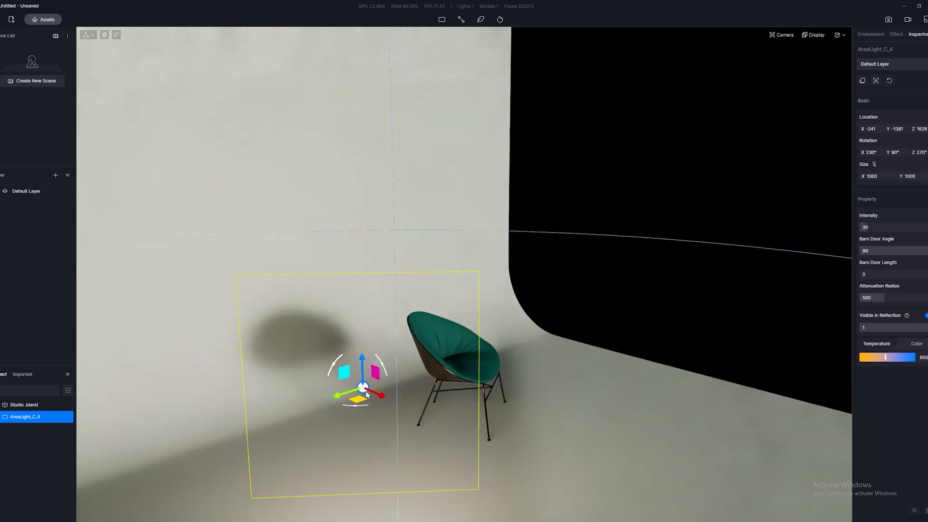
pyautogui.moveTo(359, 400); pyautogui.dragTo(451, 400)
pyautogui.moveTo(506, 391); pyautogui.dragTo(374, 372, button='middle')
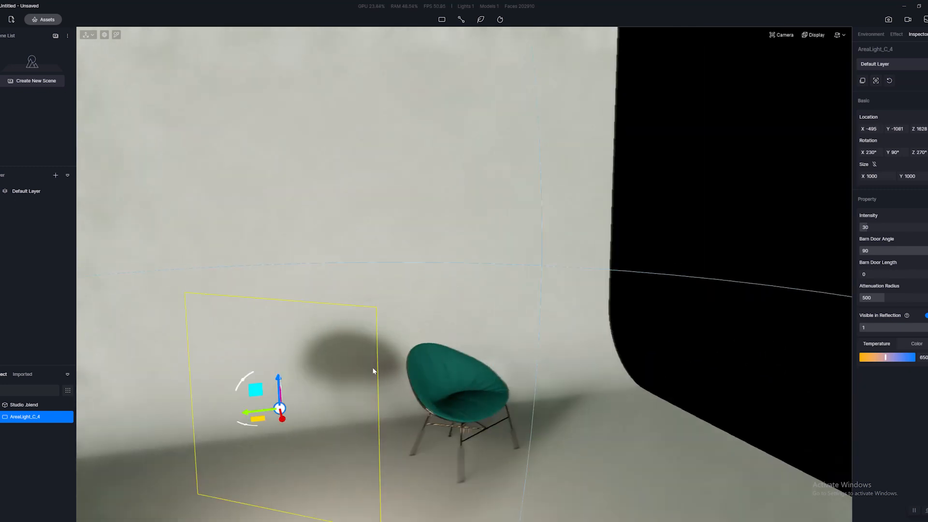
pyautogui.moveTo(373, 368); pyautogui.dragTo(276, 269, button='right')
# Tilt the rect light down toward the chair, with rotation X 50°, Y 79°, Z 90°.
pyautogui.scroll(3, 314, 327)
pyautogui.scroll(-3, 268, 291)
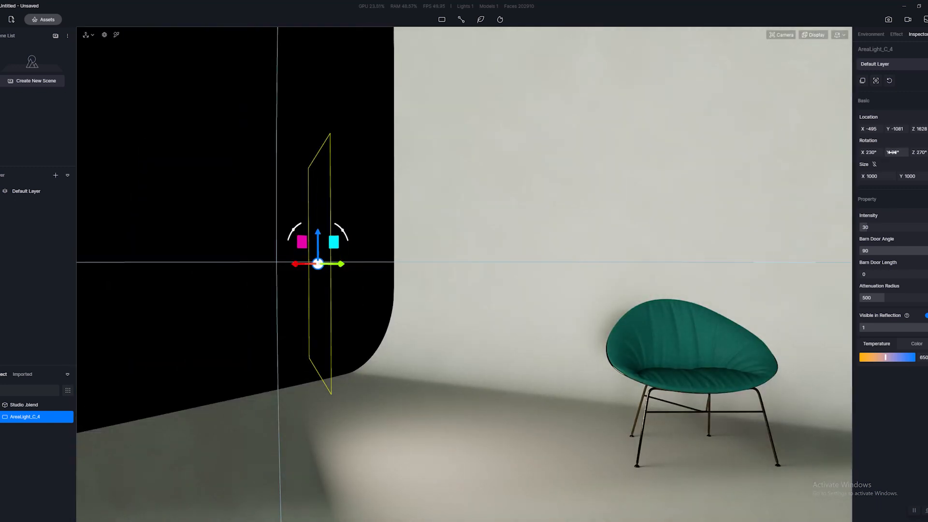
pyautogui.moveTo(897, 152); pyautogui.dragTo(902, 152)
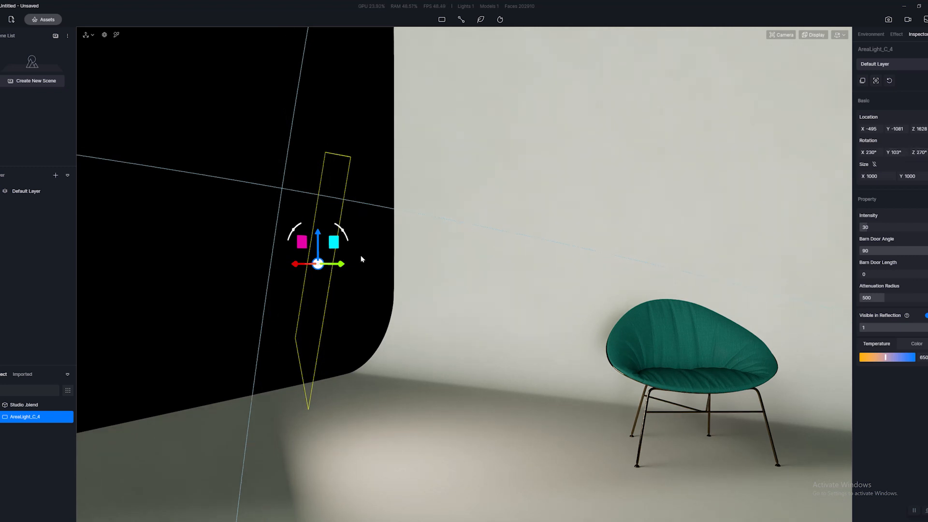
pyautogui.moveTo(360, 259); pyautogui.dragTo(532, 231, button='right')
pyautogui.moveTo(324, 210); pyautogui.dragTo(314, 221)
pyautogui.moveTo(705, 211); pyautogui.dragTo(406, 225, button='right')
pyautogui.moveTo(234, 200); pyautogui.dragTo(243, 202)
pyautogui.moveTo(220, 208); pyautogui.dragTo(373, 306, button='right')
# Set the rect light's intensity to 20 and check its effect on the chair.
pyautogui.scroll(5, 437, 307)
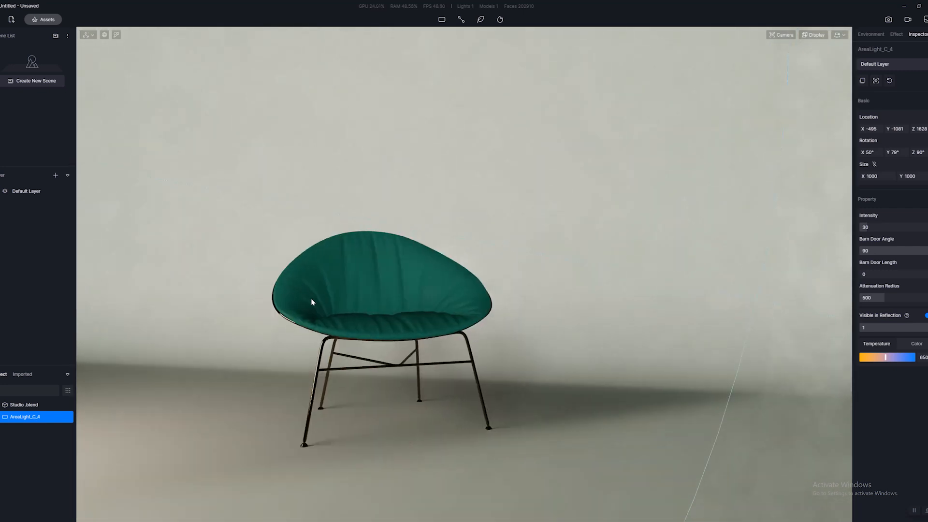
pyautogui.scroll(-5, 384, 309)
pyautogui.moveTo(431, 293); pyautogui.dragTo(524, 294, button='right')
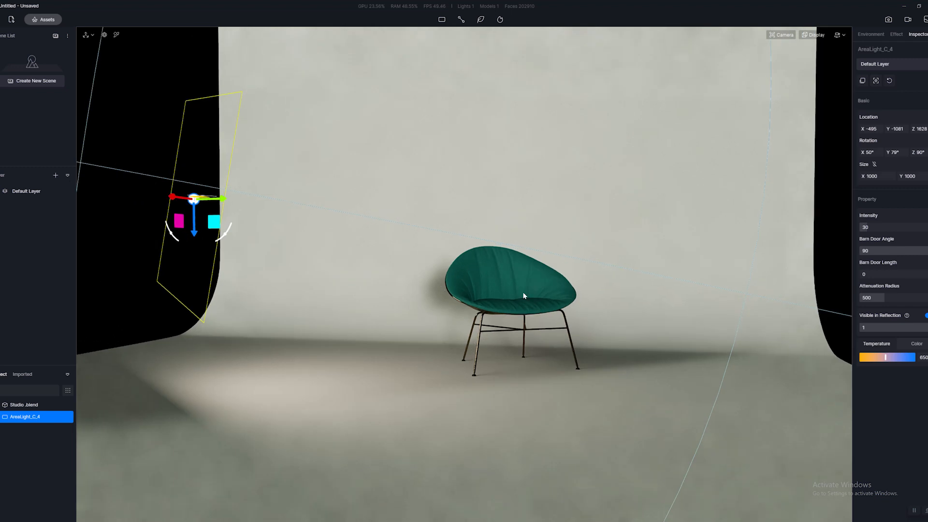
pyautogui.scroll(5, 524, 294)
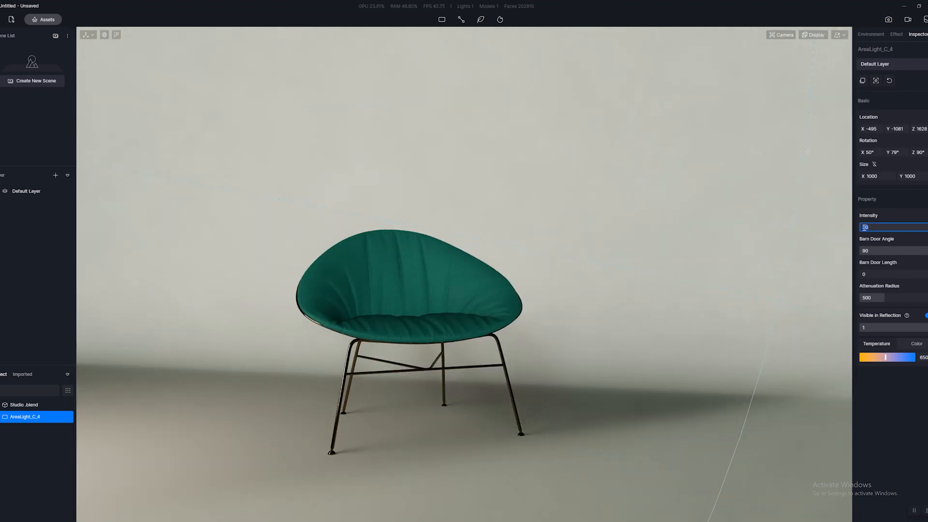
pyautogui.press('Return')
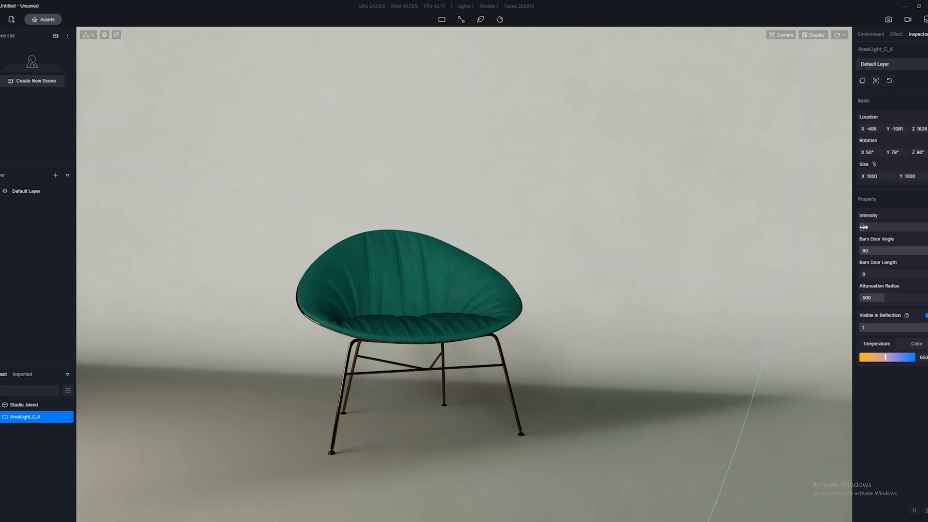
pyautogui.scroll(-3, 799, 292)
pyautogui.scroll(3, 745, 318)
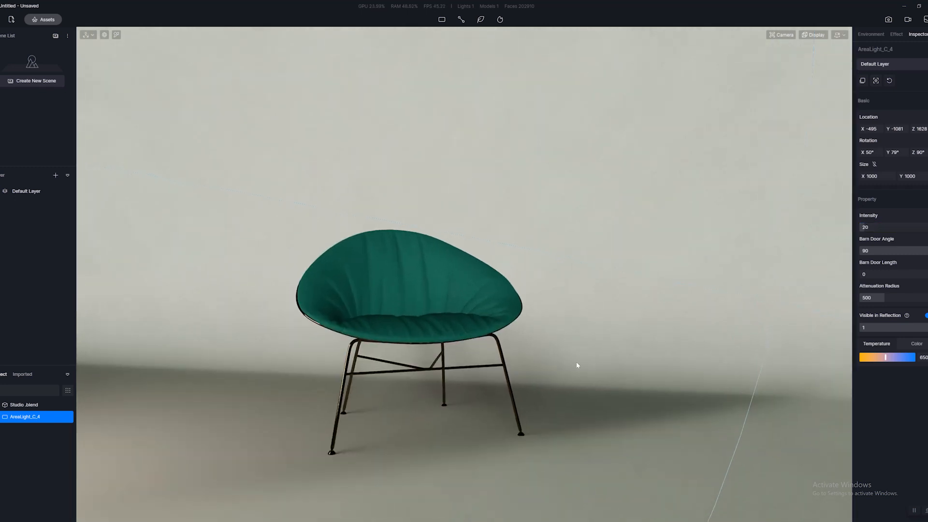
# Refine the rect light's placement to X -466, Y -963 and its rotation to X 359°, Y 72°, Z 40°.
pyautogui.scroll(-3, 577, 365)
pyautogui.moveTo(577, 365); pyautogui.dragTo(491, 410, button='middle')
pyautogui.scroll(-1, 490, 409)
pyautogui.moveTo(392, 395); pyautogui.dragTo(389, 398)
pyautogui.moveTo(373, 430); pyautogui.dragTo(389, 423)
pyautogui.moveTo(470, 420); pyautogui.dragTo(383, 308, button='middle')
# Frame the green chair in a close front view and save that view as a new scene.
pyautogui.scroll(4, 414, 334)
pyautogui.scroll(4, 386, 337)
pyautogui.scroll(-2, 374, 325)
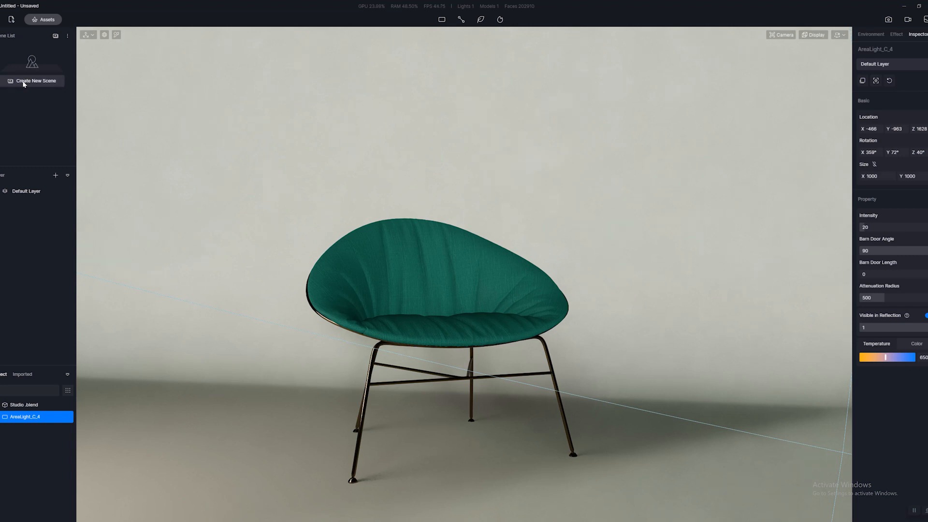
pyautogui.click(37, 87)
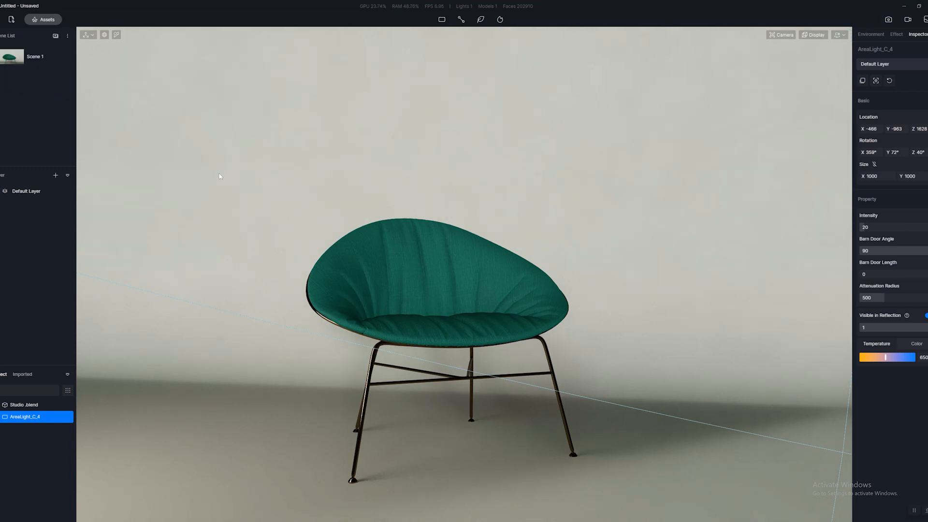
# Duplicate the rect light to the opposite side of the chair at Y 1411 and turn the copy to rotation Z 315°.
pyautogui.scroll(-3, 214, 170)
pyautogui.scroll(3, 213, 169)
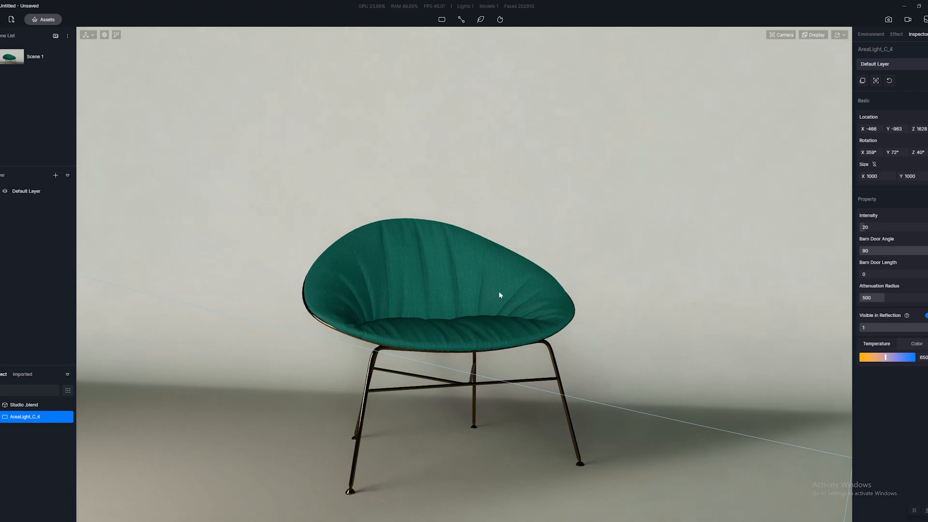
pyautogui.scroll(-5, 567, 312)
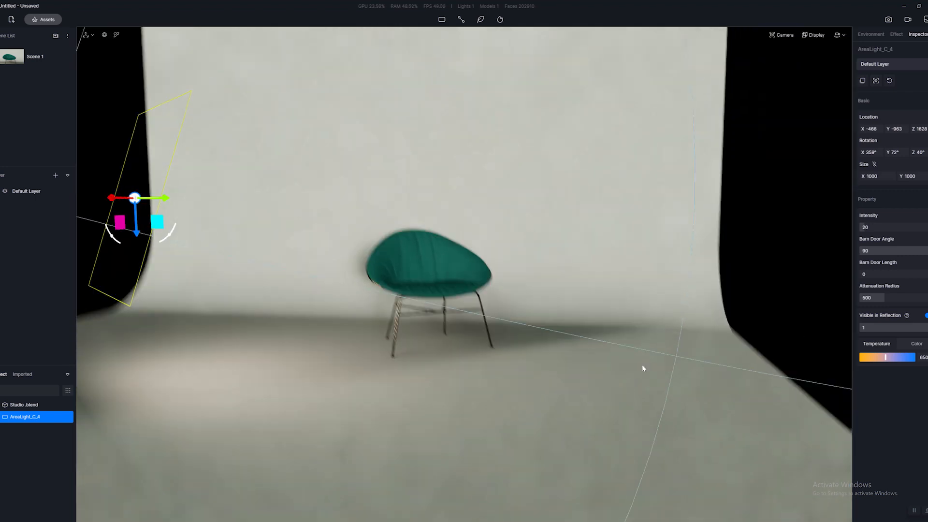
pyautogui.moveTo(628, 389); pyautogui.dragTo(476, 243, button='middle')
pyautogui.scroll(-2, 476, 243)
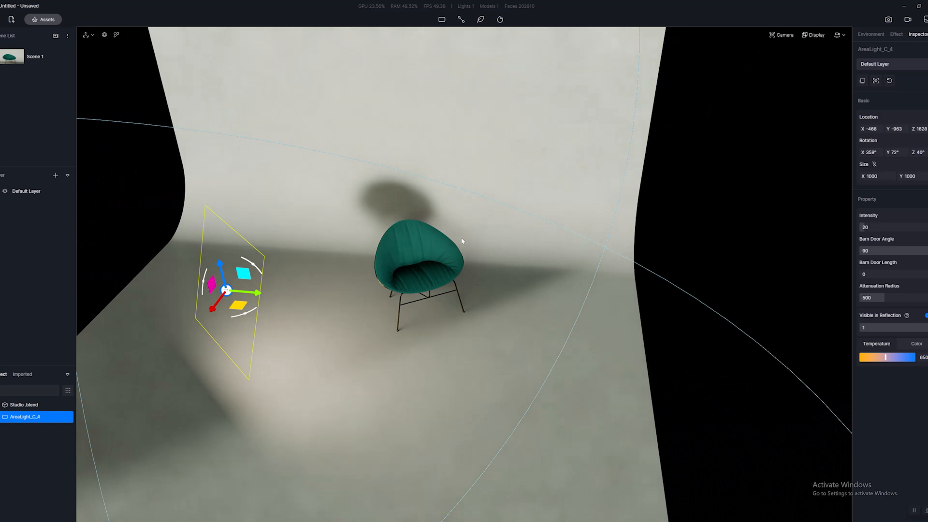
pyautogui.click(444, 21)
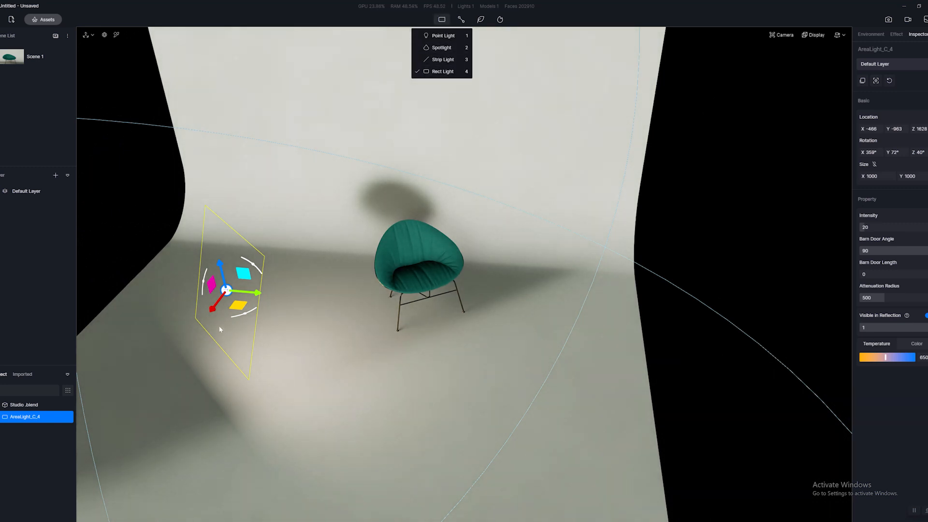
pyautogui.press('a')
pyautogui.click(379, 305)
pyautogui.click(304, 291)
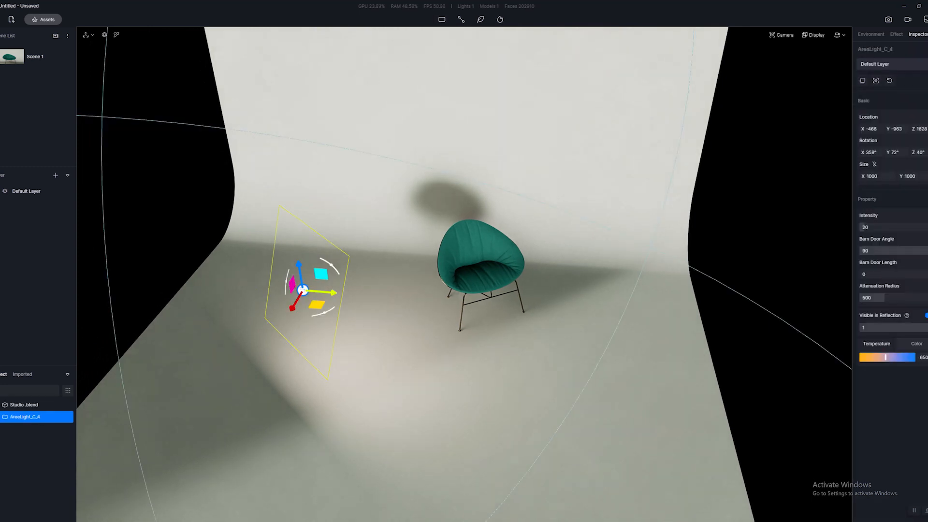
pyautogui.moveTo(303, 291); pyautogui.dragTo(658, 335)
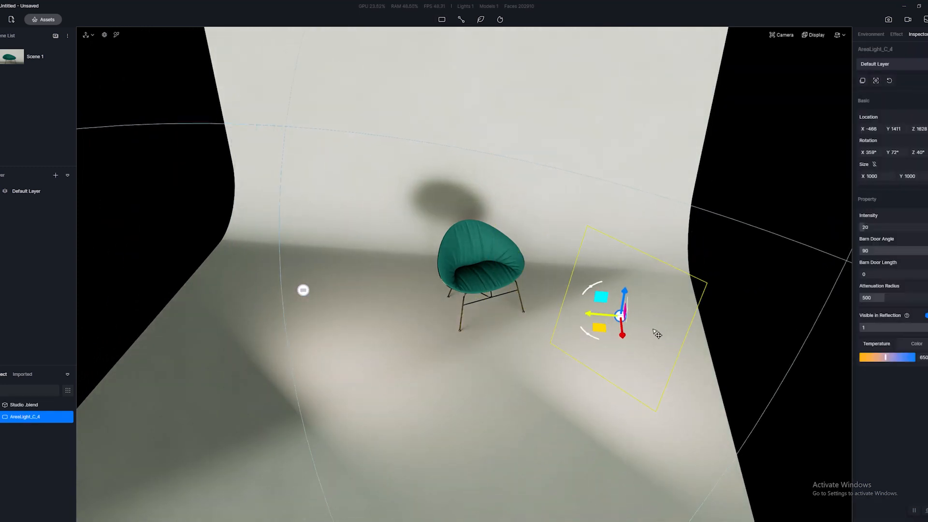
pyautogui.moveTo(588, 337); pyautogui.dragTo(643, 335)
# Move the duplicated rect light farther from the chair to X -390, Y 1628, with rotation Z 312°.
pyautogui.press('w')
pyautogui.moveTo(598, 352); pyautogui.dragTo(554, 186, button='right')
pyautogui.press('a')
pyautogui.press('d')
pyautogui.press('s')
pyautogui.scroll(-4, 704, 158)
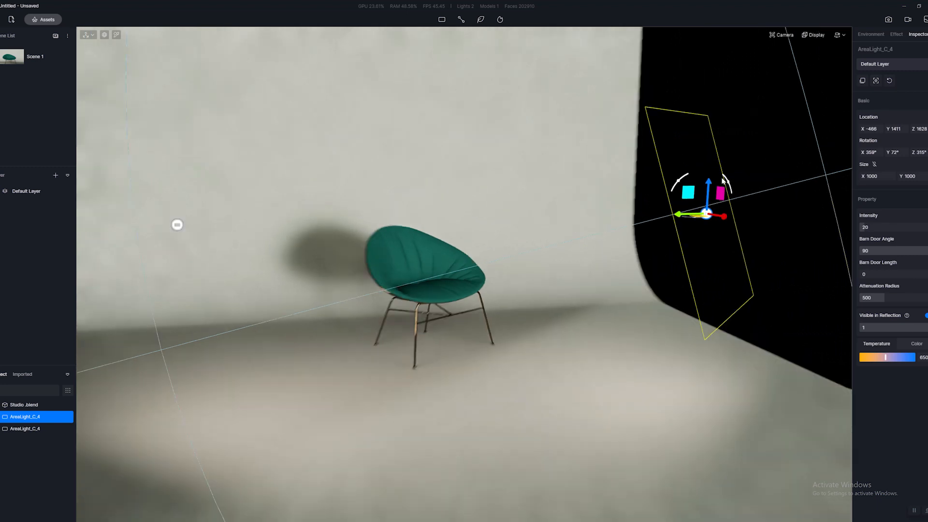
pyautogui.scroll(1, 697, 223)
pyautogui.moveTo(723, 205); pyautogui.dragTo(723, 284, button='middle')
pyautogui.moveTo(723, 283); pyautogui.dragTo(659, 335, button='right')
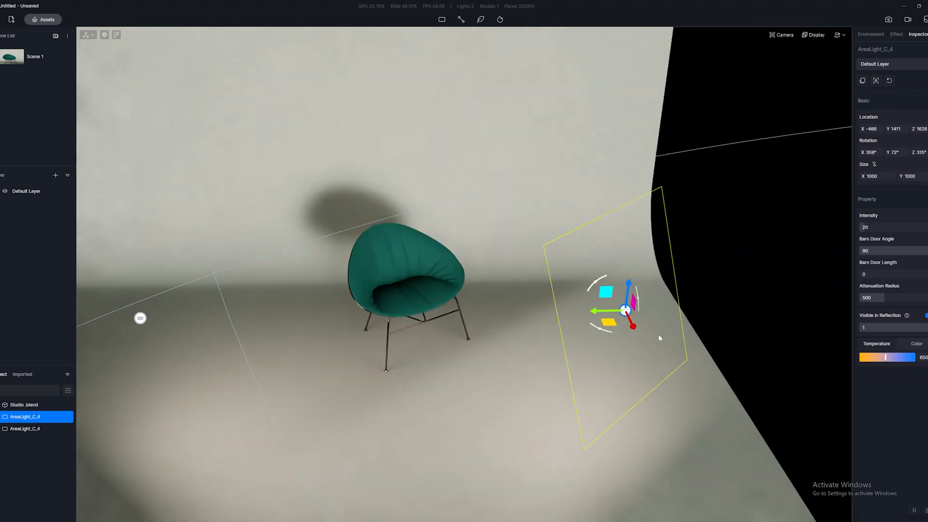
pyautogui.moveTo(612, 327); pyautogui.dragTo(645, 322)
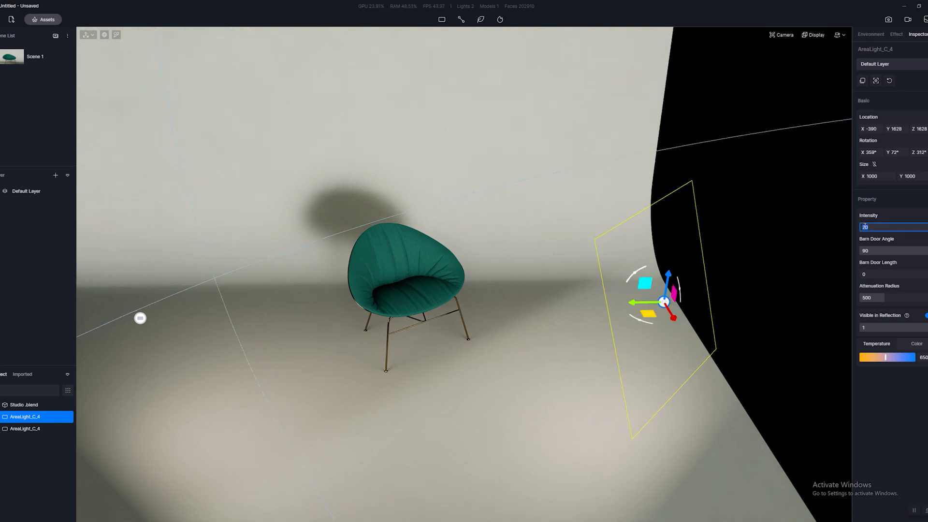
# Set the duplicated rect light's intensity to 10.
pyautogui.click(865, 227)
pyautogui.write('10')
pyautogui.press('Return')
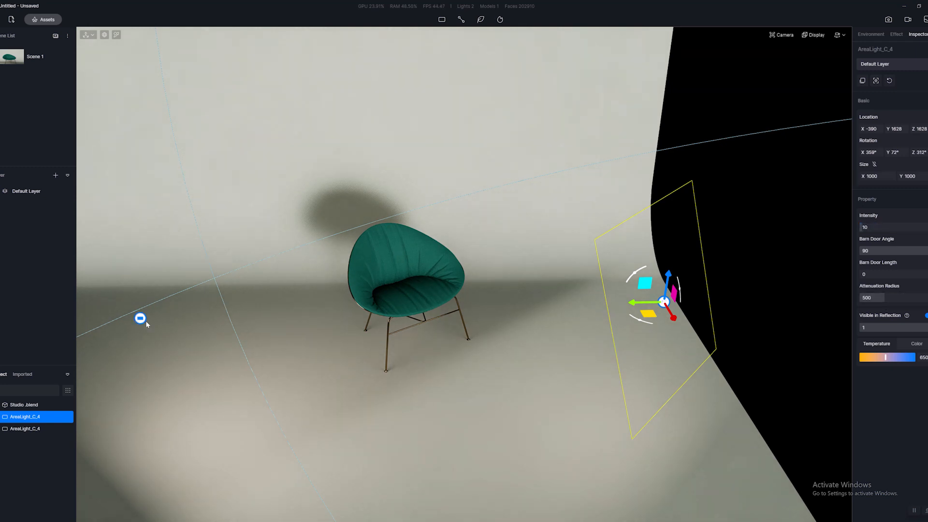
# Set the original rect light's attenuation radius to 870.
pyautogui.click(146, 321)
pyautogui.press('a')
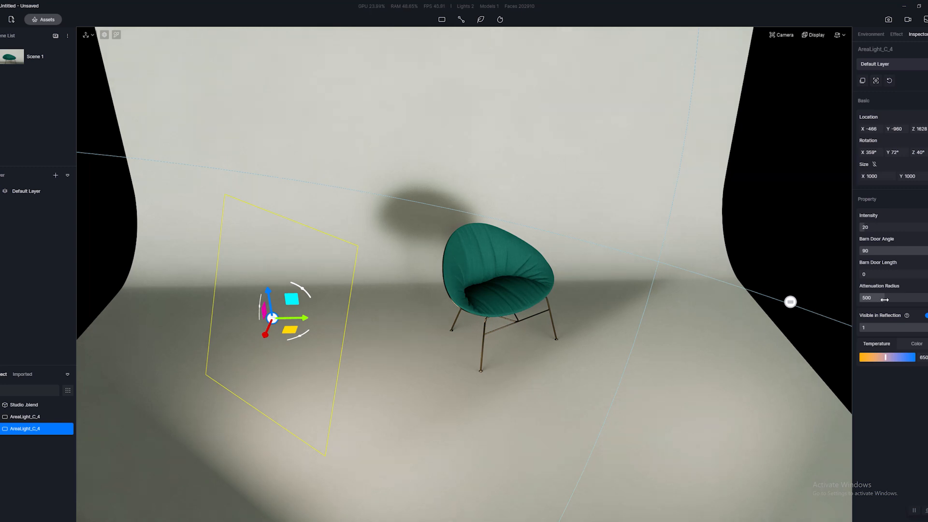
pyautogui.moveTo(885, 300)
pyautogui.mouseDown()
pyautogui.moveTo(837, 306)
pyautogui.moveTo(903, 298)
pyautogui.mouseUp()
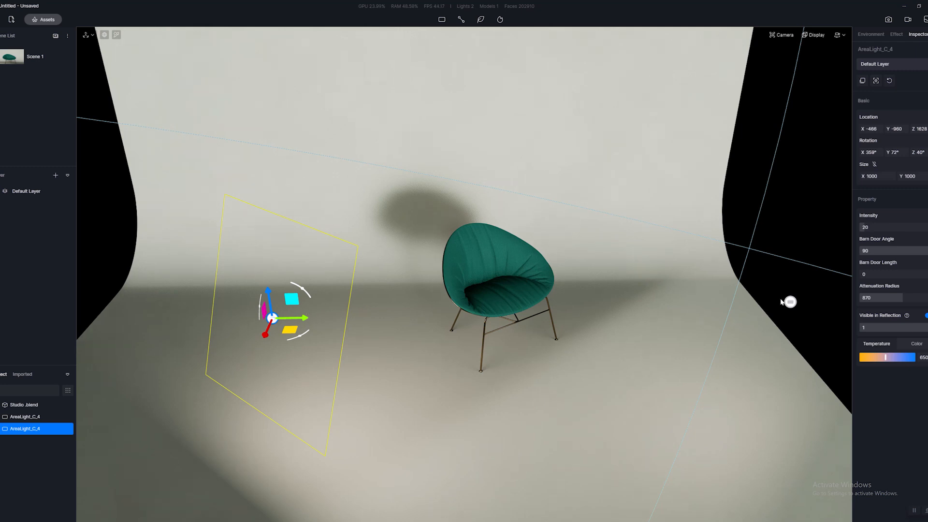
# Set the duplicated rect light's attenuation radius to 435 and its intensity to 15, and review the lit chair.
pyautogui.click(791, 303)
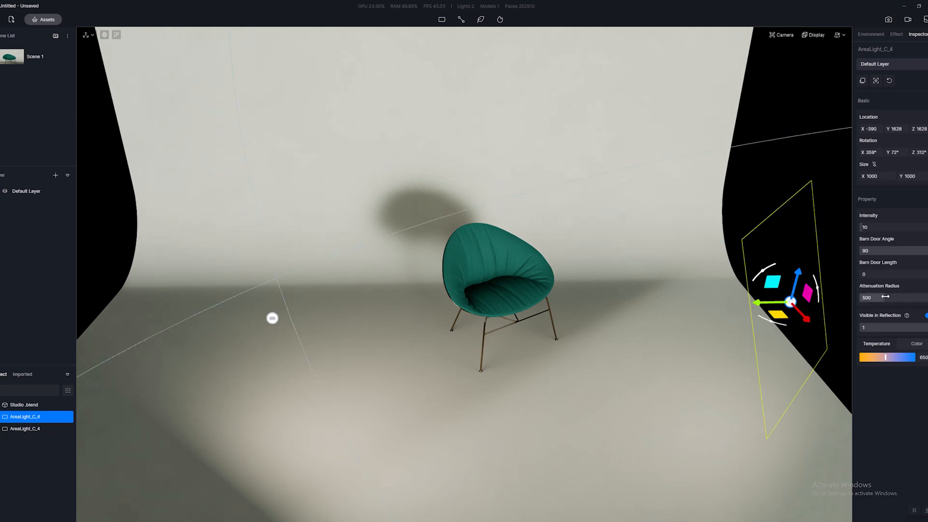
pyautogui.moveTo(883, 296)
pyautogui.mouseDown()
pyautogui.moveTo(839, 304)
pyautogui.moveTo(881, 300)
pyautogui.mouseUp()
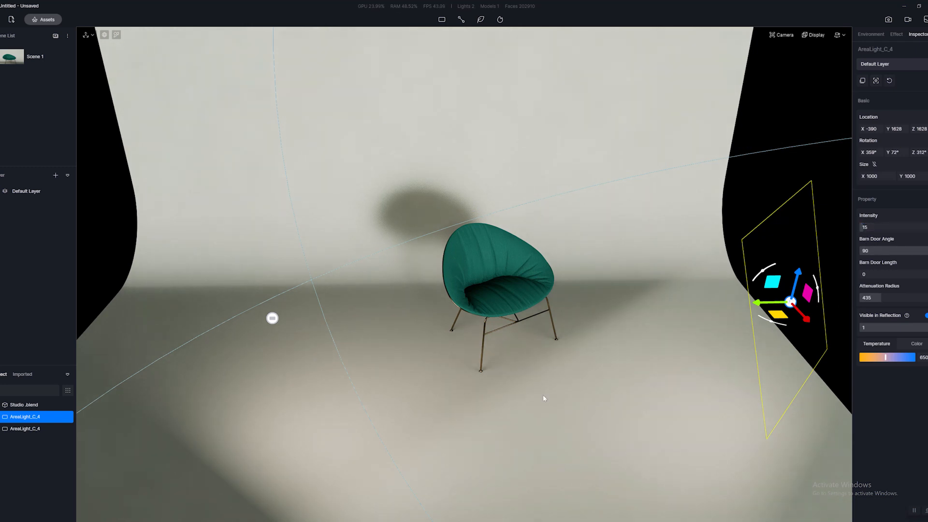
pyautogui.moveTo(516, 356); pyautogui.dragTo(569, 296)
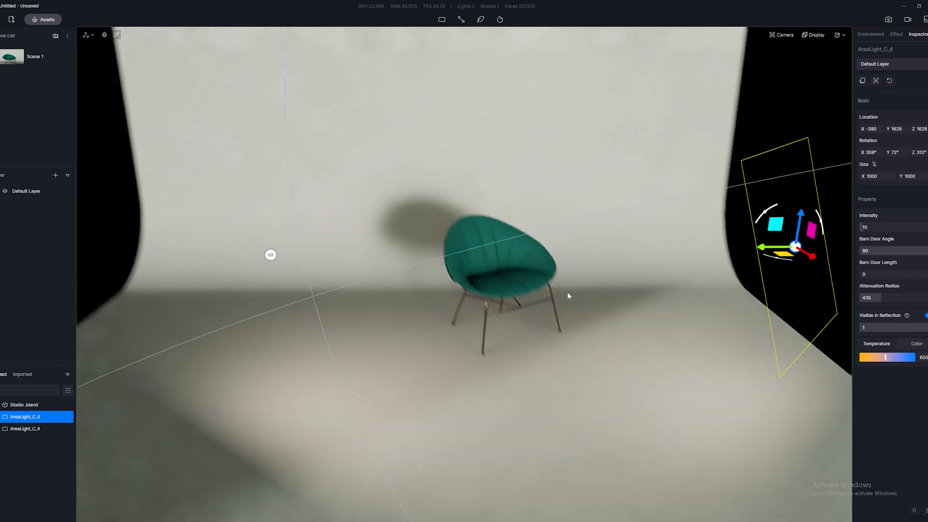
pyautogui.moveTo(568, 293); pyautogui.dragTo(529, 295, button='right')
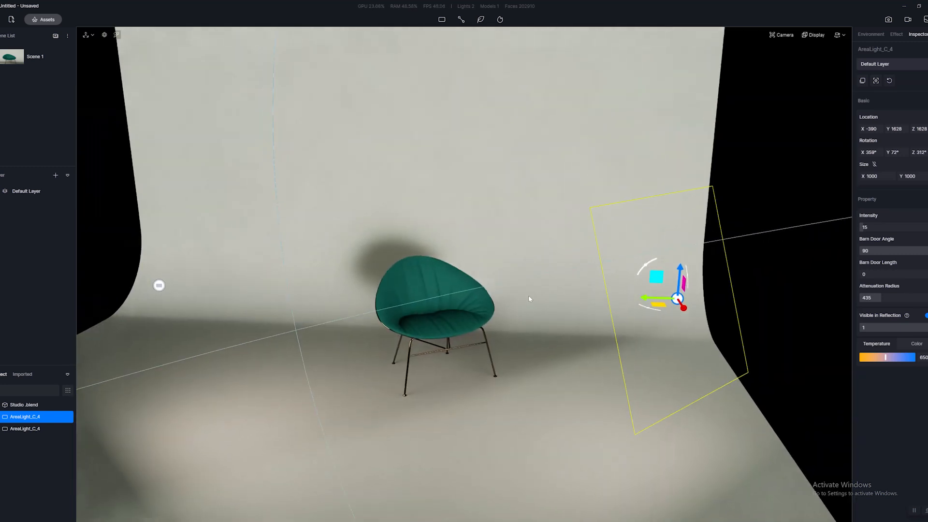
# Place a third rect light on the floor behind the chair, at about X 1804, Y -363, Z 700.
pyautogui.press('q')
pyautogui.scroll(5, 527, 296)
pyautogui.moveTo(475, 305); pyautogui.dragTo(533, 342, button='middle')
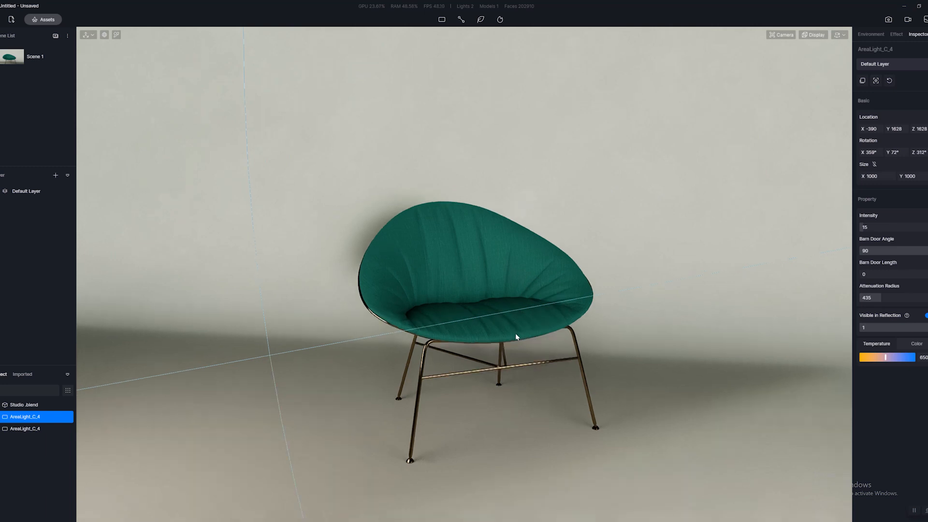
pyautogui.moveTo(516, 333); pyautogui.dragTo(535, 311, button='right')
pyautogui.scroll(2, 534, 311)
pyautogui.scroll(-2, 533, 309)
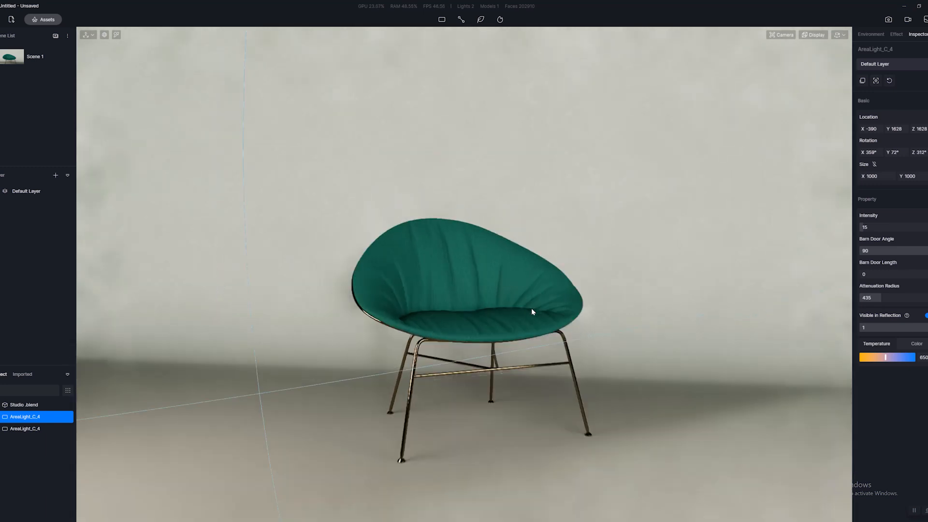
pyautogui.click(442, 20)
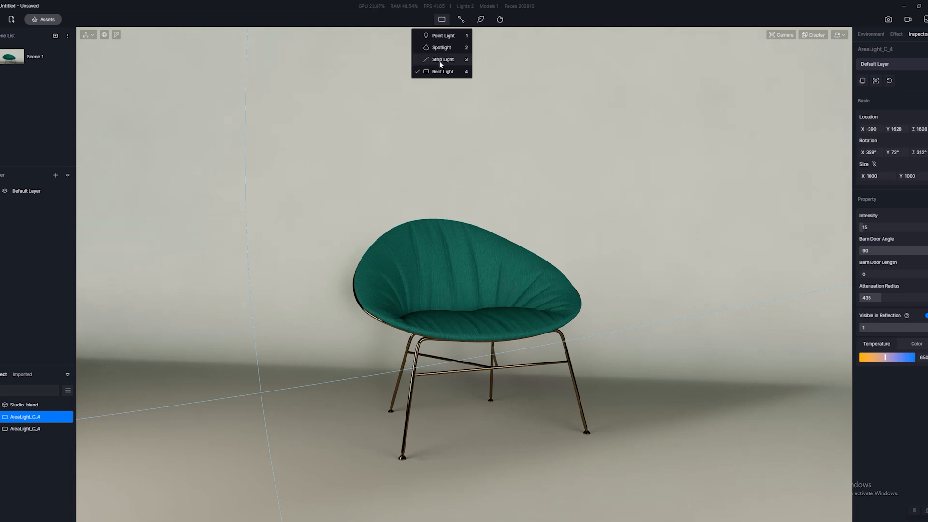
pyautogui.click(594, 292)
pyautogui.moveTo(540, 296); pyautogui.dragTo(441, 232, button='middle')
pyautogui.scroll(2, 500, 269)
pyautogui.scroll(-2, 435, 230)
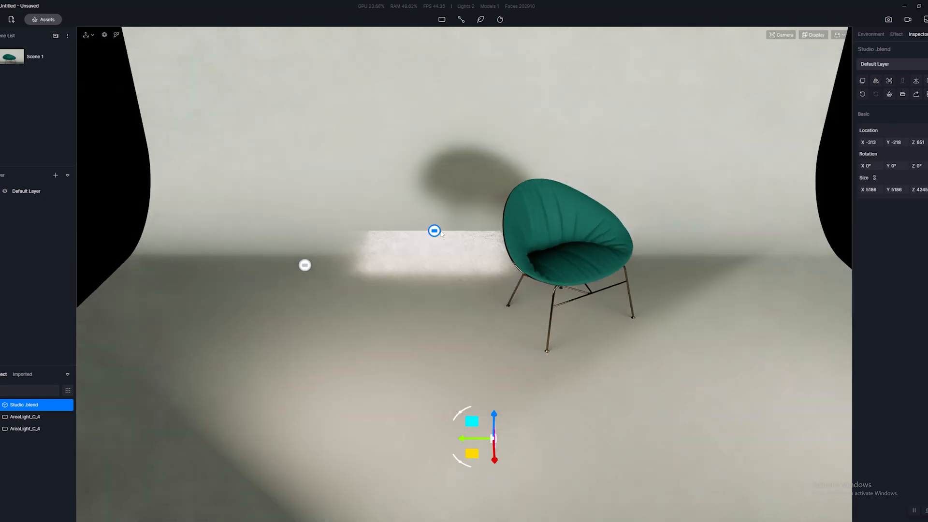
pyautogui.click(463, 243)
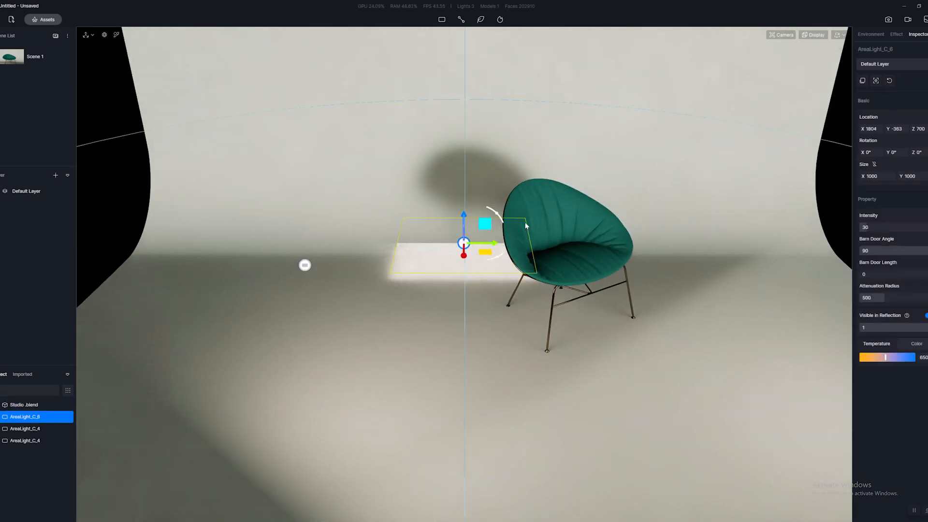
# Raise the new rect light to about Z 1448 and rotate it to X 85°, Z 238° so it faces the chair's back.
pyautogui.moveTo(527, 226); pyautogui.dragTo(382, 221, button='middle')
pyautogui.moveTo(372, 220); pyautogui.dragTo(365, 127)
pyautogui.moveTo(672, 296); pyautogui.dragTo(323, 374, button='middle')
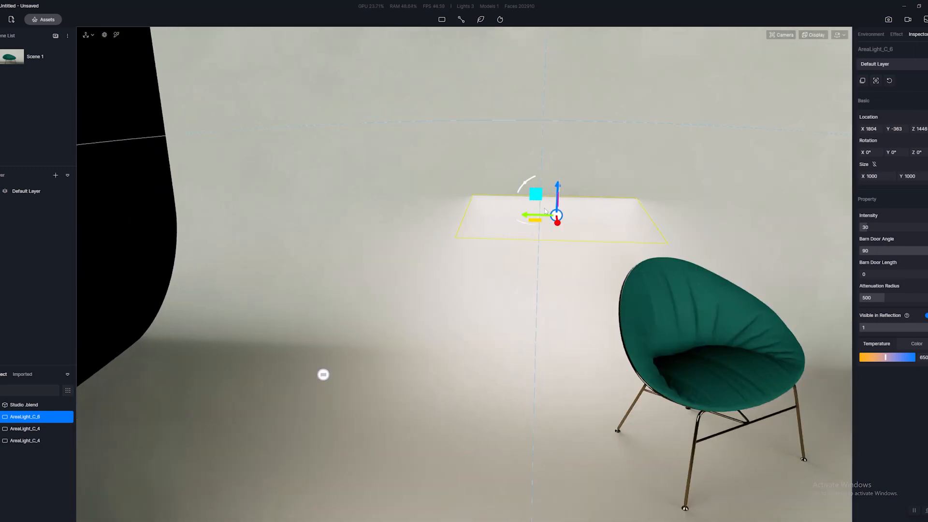
pyautogui.moveTo(521, 191); pyautogui.dragTo(587, 170)
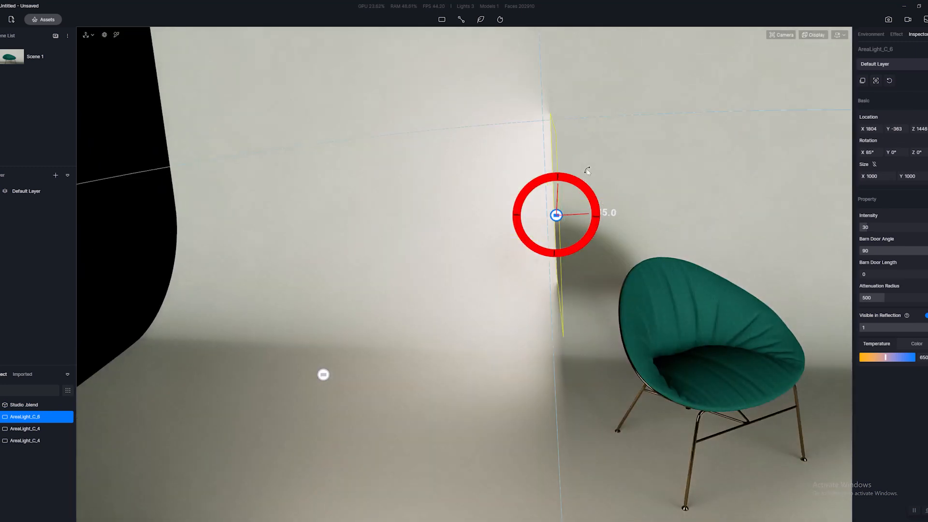
pyautogui.moveTo(599, 216); pyautogui.dragTo(610, 219)
pyautogui.moveTo(611, 220); pyautogui.dragTo(549, 268, button='middle')
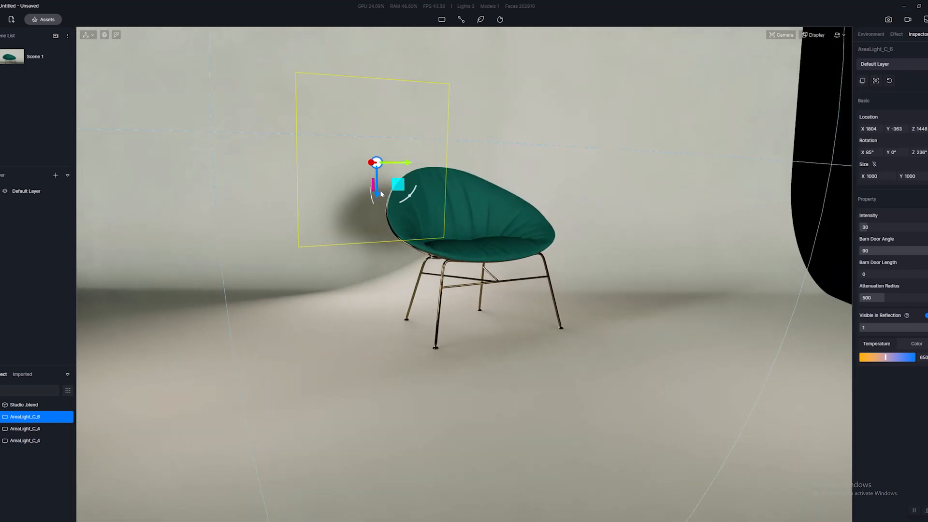
# Adjust the height of the rect light behind the chair to about Z 1481, checking it against the chair from several angles.
pyautogui.moveTo(377, 194); pyautogui.dragTo(366, 189)
pyautogui.moveTo(366, 189); pyautogui.dragTo(515, 243, button='middle')
pyautogui.moveTo(424, 177); pyautogui.dragTo(444, 174)
pyautogui.hotkey('ctrl', 'z')
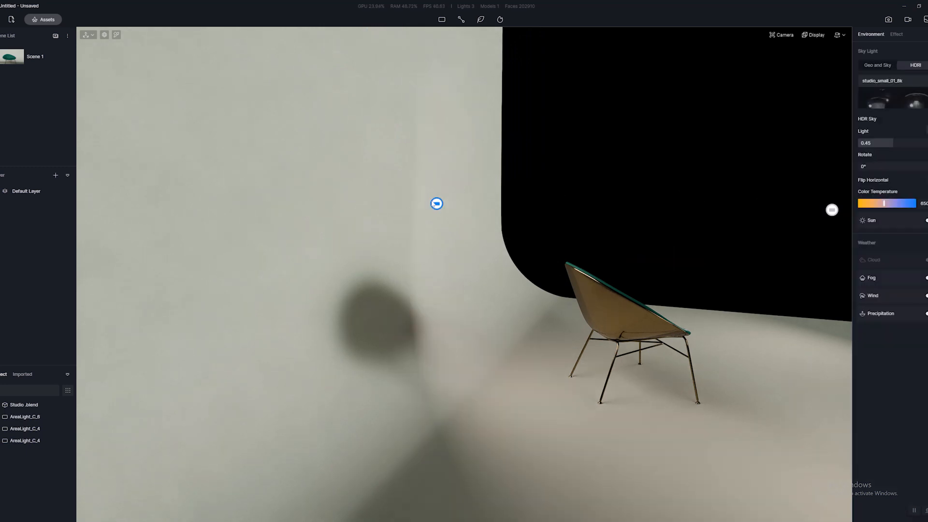
pyautogui.click(437, 204)
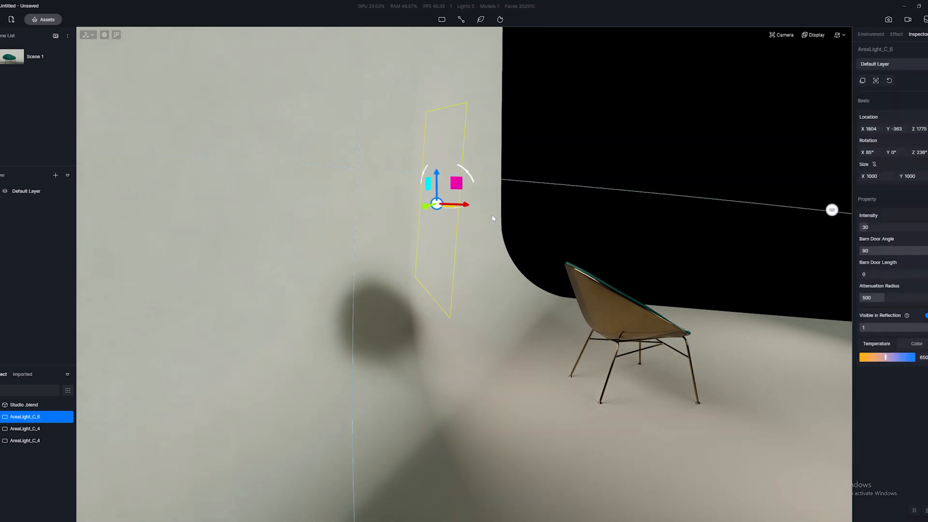
pyautogui.moveTo(493, 218); pyautogui.dragTo(425, 213, button='middle')
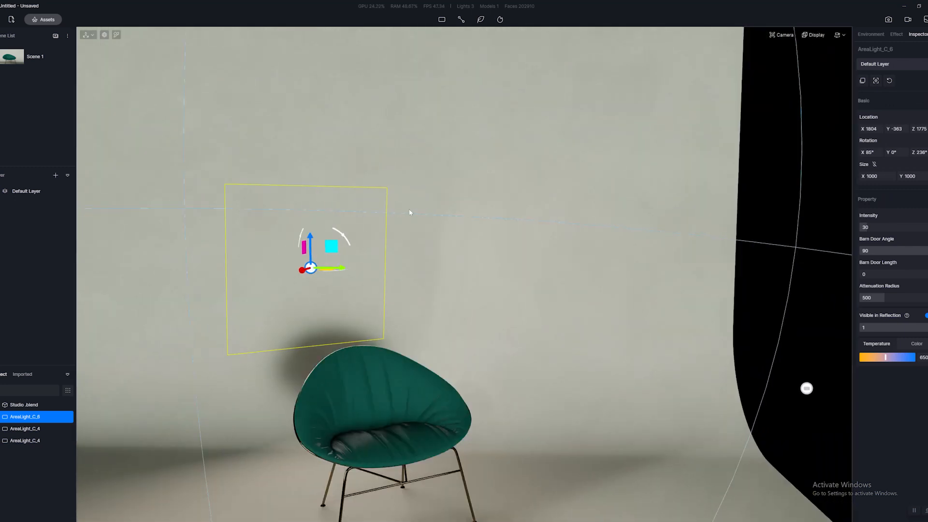
pyautogui.moveTo(409, 211)
pyautogui.mouseDown(button='right')
pyautogui.moveTo(422, 212)
pyautogui.moveTo(396, 215)
pyautogui.moveTo(425, 212)
pyautogui.mouseUp(button='right')
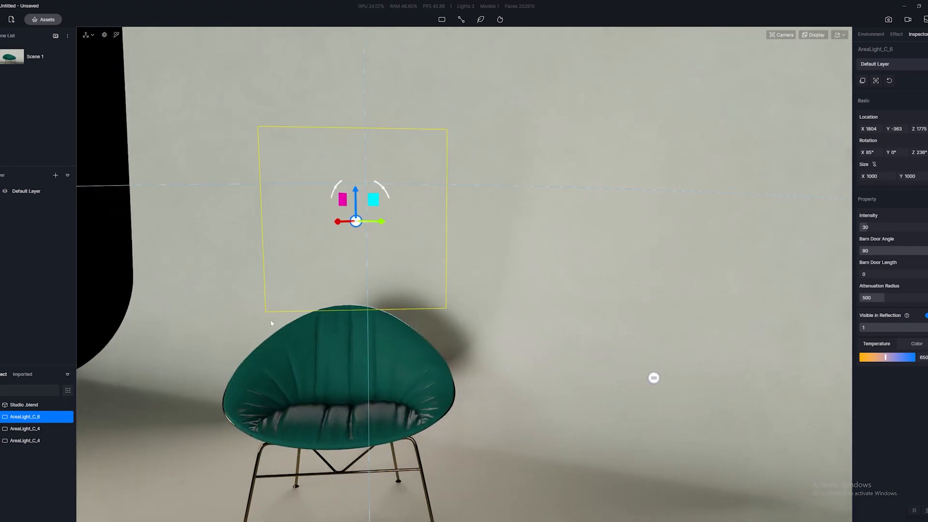
pyautogui.moveTo(270, 323); pyautogui.dragTo(453, 202, button='right')
pyautogui.moveTo(395, 191); pyautogui.dragTo(421, 256)
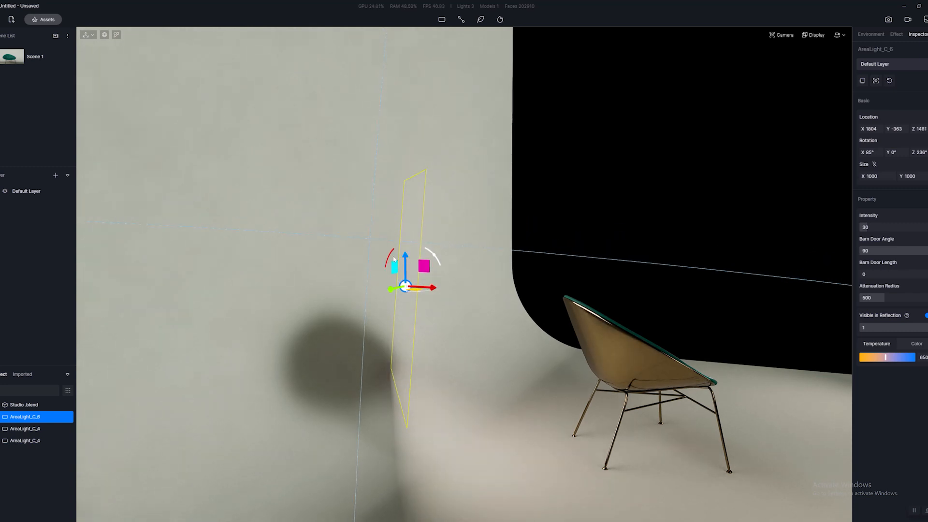
pyautogui.moveTo(421, 255); pyautogui.dragTo(792, 194, button='right')
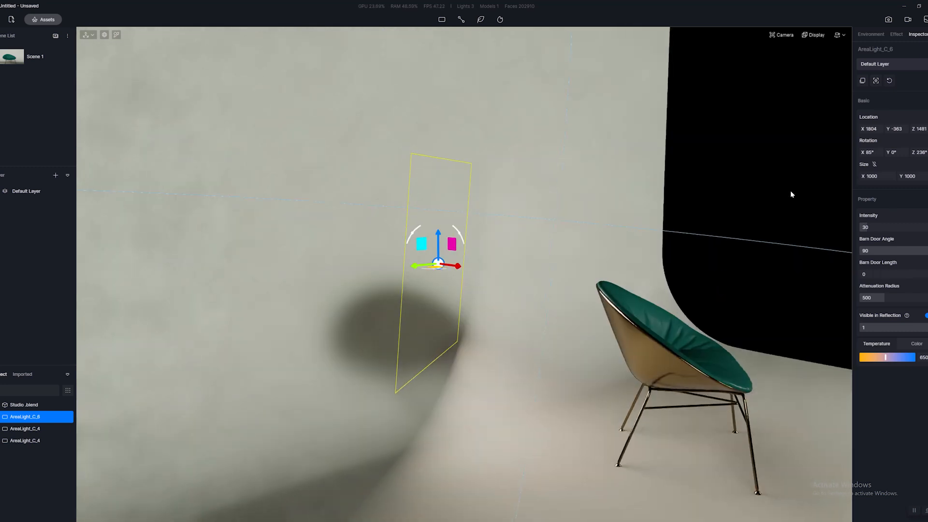
# Try a different Y rotation on the rect light behind the chair, and reset it to 0°.
pyautogui.moveTo(892, 152); pyautogui.dragTo(888, 152)
pyautogui.click(892, 152)
pyautogui.write('0')
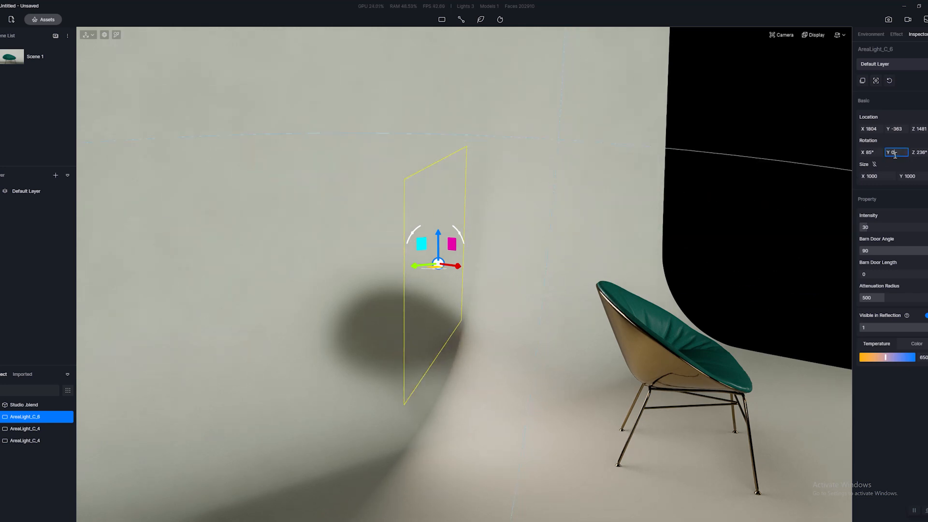
pyautogui.press('Return')
# Shift the color temperature of the rect light behind the chair to the coolest blue, and review its effect on the chair.
pyautogui.moveTo(677, 311); pyautogui.dragTo(530, 295, button='right')
pyautogui.press('w')
pyautogui.press('e')
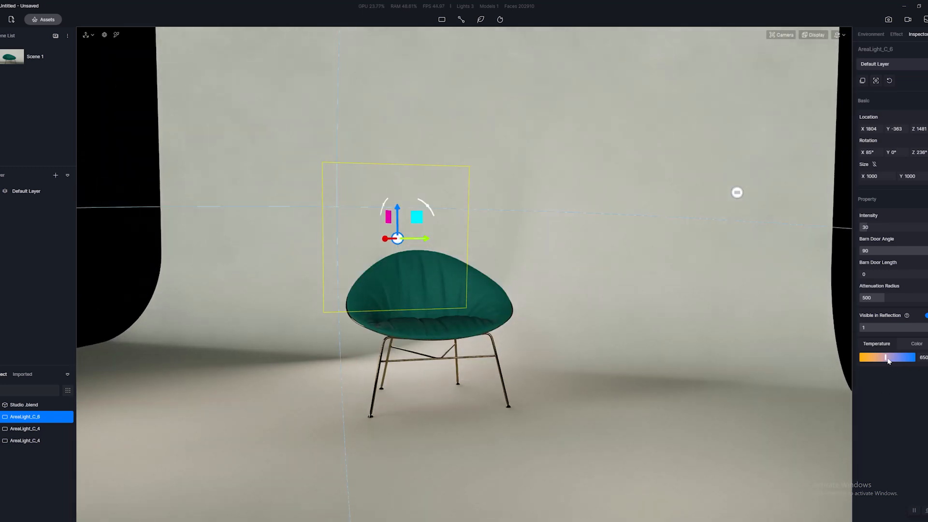
pyautogui.moveTo(887, 357); pyautogui.dragTo(915, 357)
pyautogui.moveTo(605, 336); pyautogui.dragTo(630, 335, button='right')
pyautogui.press('s')
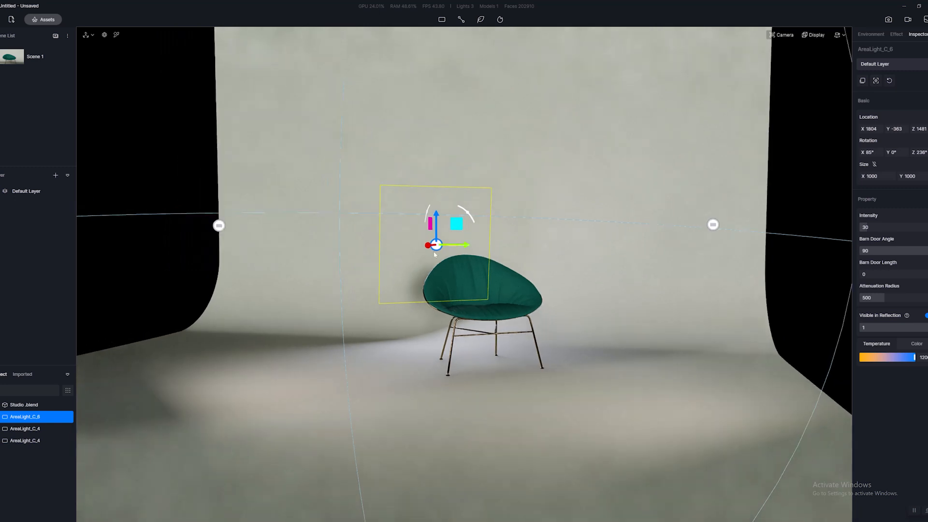
pyautogui.press('w')
pyautogui.press('e')
# Try a size of X 300, Y 300 for the rect light behind the chair, and inspect the chair's edge up close.
pyautogui.click(872, 177)
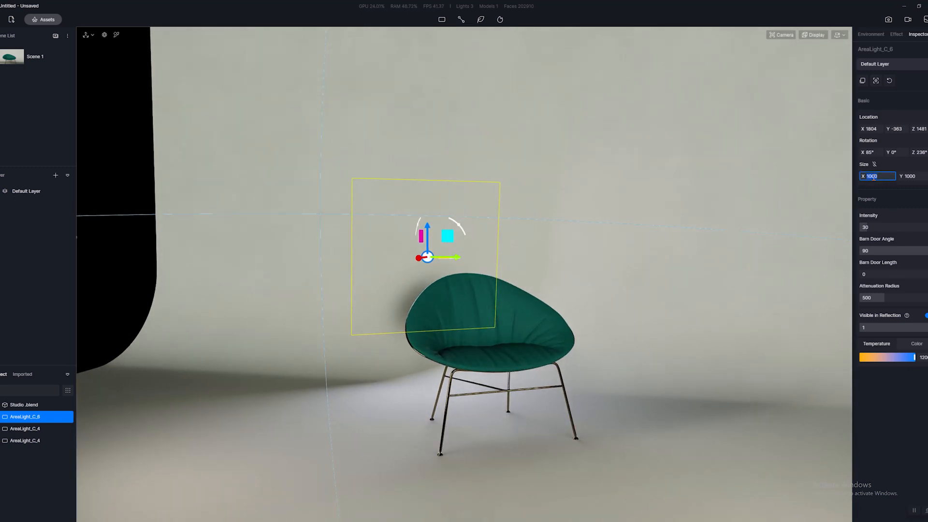
pyautogui.write('300')
pyautogui.press('Tab')
pyautogui.write('300')
pyautogui.press('Return')
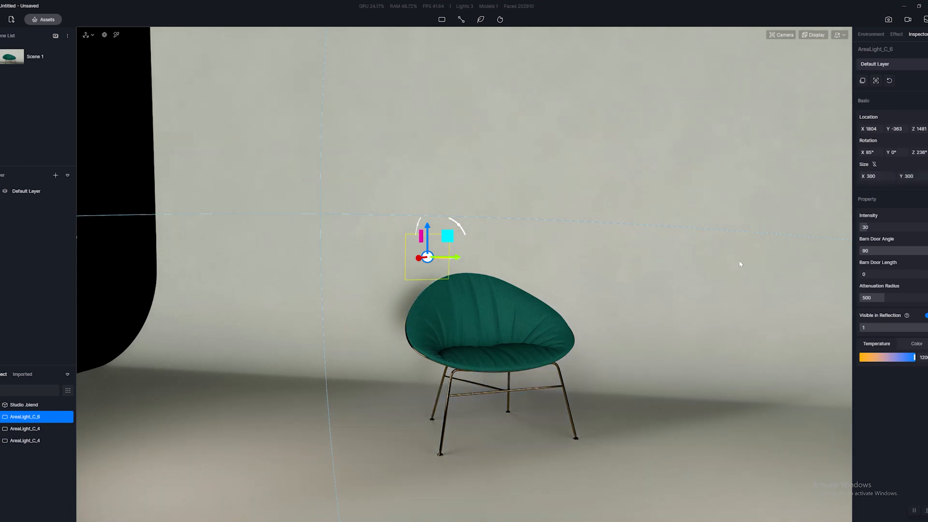
pyautogui.scroll(4, 458, 304)
pyautogui.moveTo(458, 303); pyautogui.dragTo(488, 243, button='right')
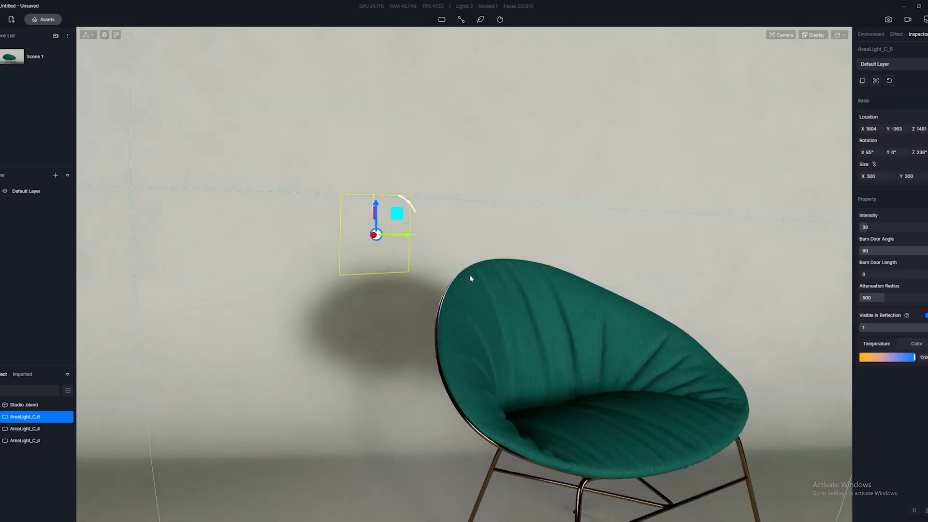
pyautogui.scroll(4, 445, 303)
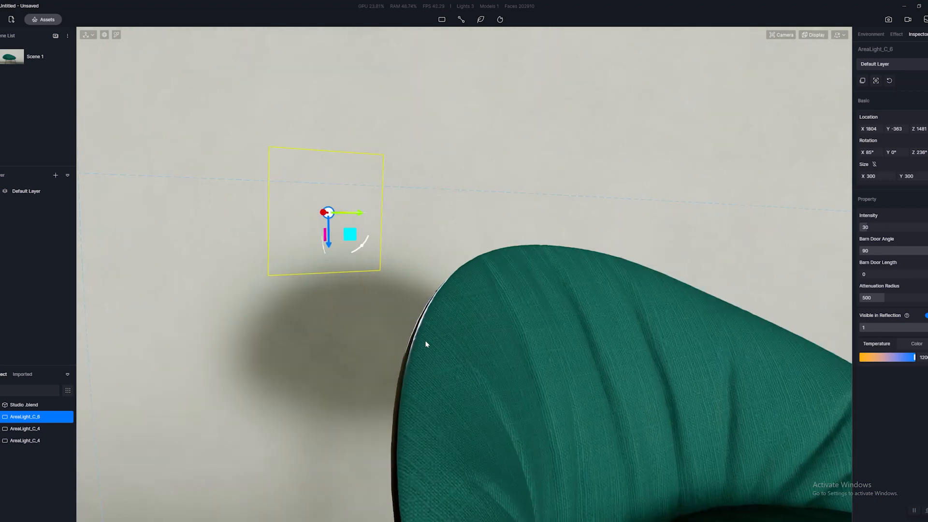
# Set the size of the rect light behind the chair to X 500, Y 500 and raise it to about Z 1533.
pyautogui.click(876, 177)
pyautogui.write('500')
pyautogui.press('Return')
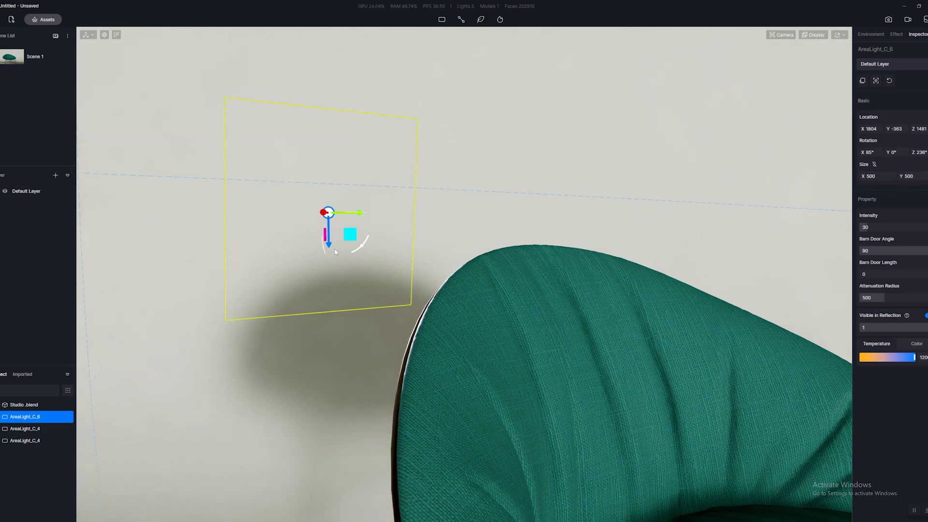
pyautogui.moveTo(329, 243); pyautogui.dragTo(330, 223)
pyautogui.moveTo(662, 242); pyautogui.dragTo(496, 258, button='right')
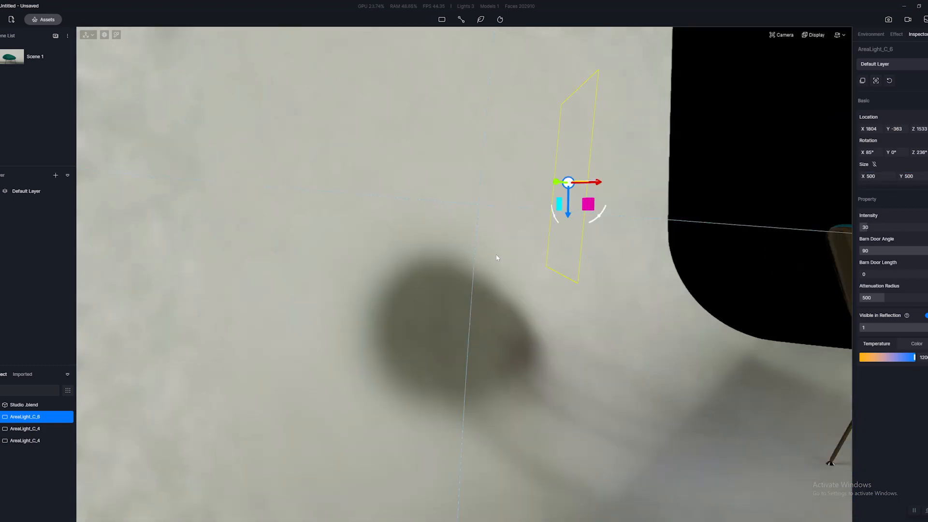
# Tilt the rect light behind the chair to rotation X 75°, Y 353°, Z 237°, and review the chair from the front.
pyautogui.moveTo(621, 215); pyautogui.dragTo(478, 222, button='middle')
pyautogui.moveTo(417, 212); pyautogui.dragTo(413, 222)
pyautogui.scroll(3, 400, 243)
pyautogui.moveTo(399, 242); pyautogui.dragTo(394, 326, button='middle')
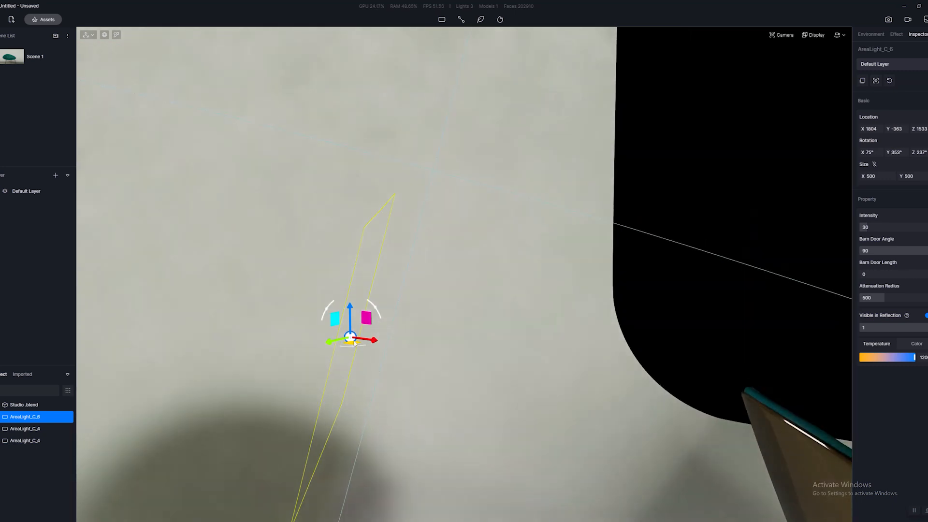
pyautogui.moveTo(354, 342); pyautogui.dragTo(208, 338, button='right')
pyautogui.scroll(-2, 207, 338)
pyautogui.moveTo(207, 338); pyautogui.dragTo(355, 341, button='middle')
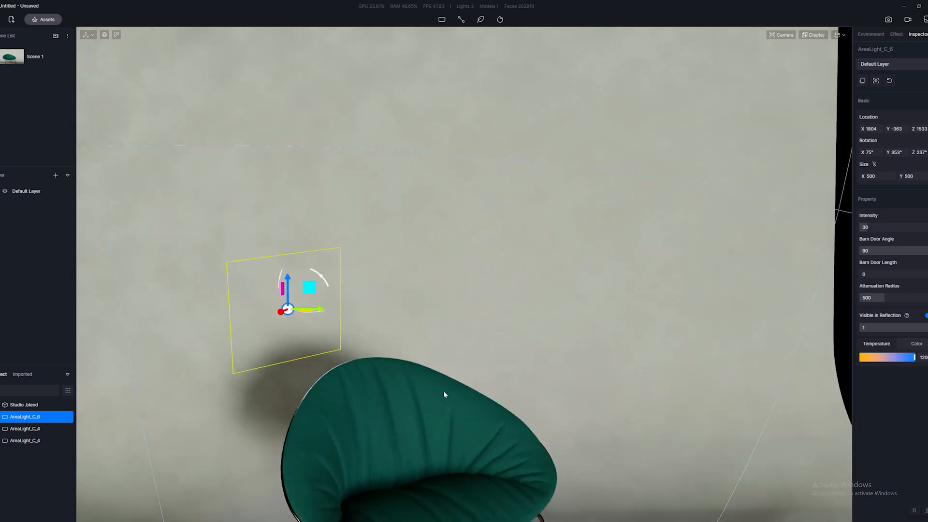
pyautogui.moveTo(444, 392); pyautogui.dragTo(298, 354, button='right')
pyautogui.scroll(-4, 400, 336)
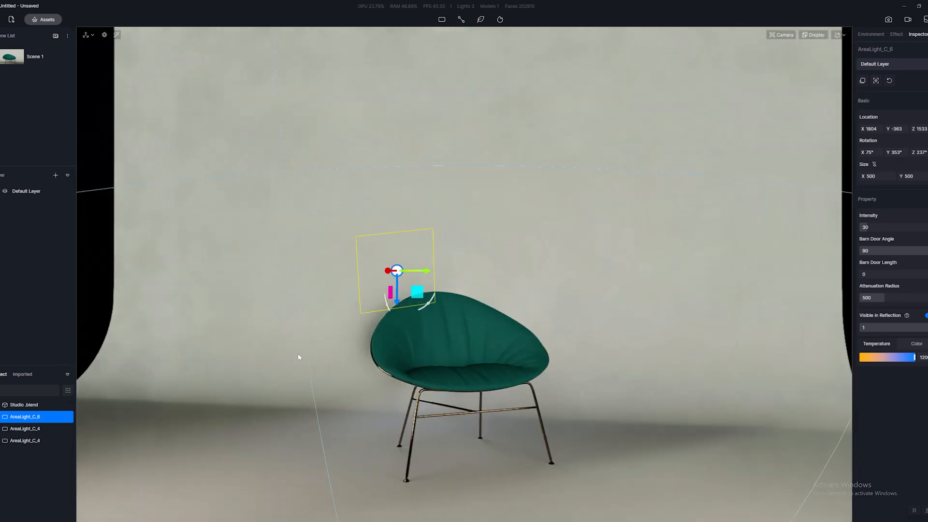
pyautogui.scroll(-2, 334, 345)
pyautogui.moveTo(354, 307); pyautogui.dragTo(290, 305, button='middle')
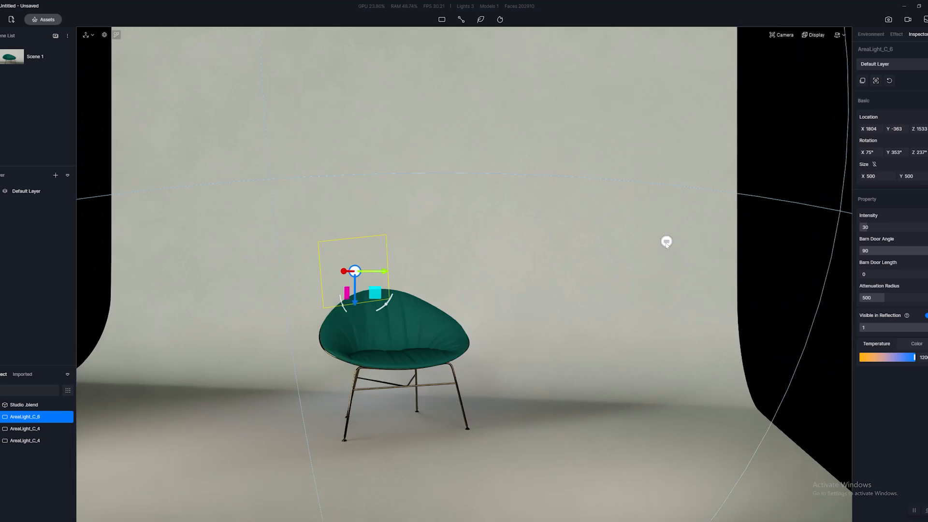
# Shift the color temperature of the duplicated rect light with intensity 15 slightly toward warm orange.
pyautogui.click(666, 241)
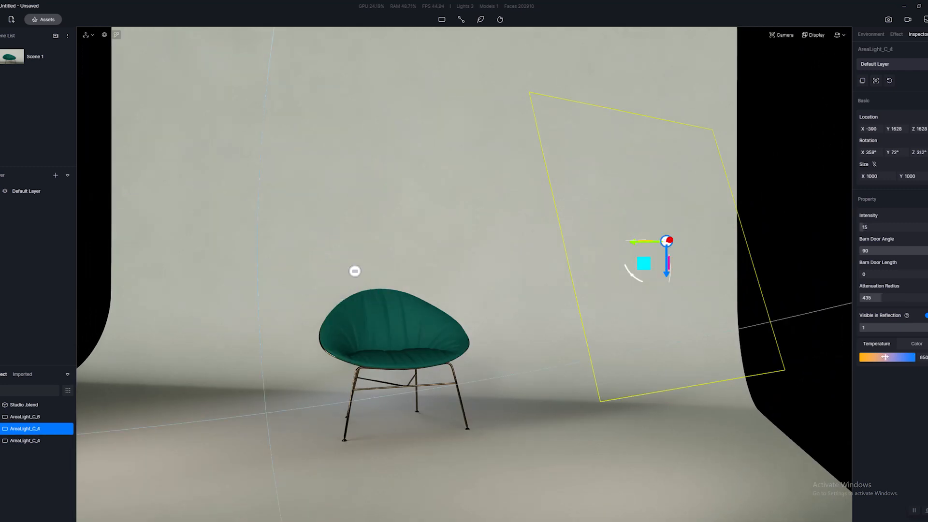
pyautogui.moveTo(884, 357); pyautogui.dragTo(876, 357)
pyautogui.moveTo(301, 328); pyautogui.dragTo(378, 329, button='middle')
# Set the original rect light's intensity to 25, and review the lit chair up close.
pyautogui.click(125, 246)
pyautogui.click(865, 228)
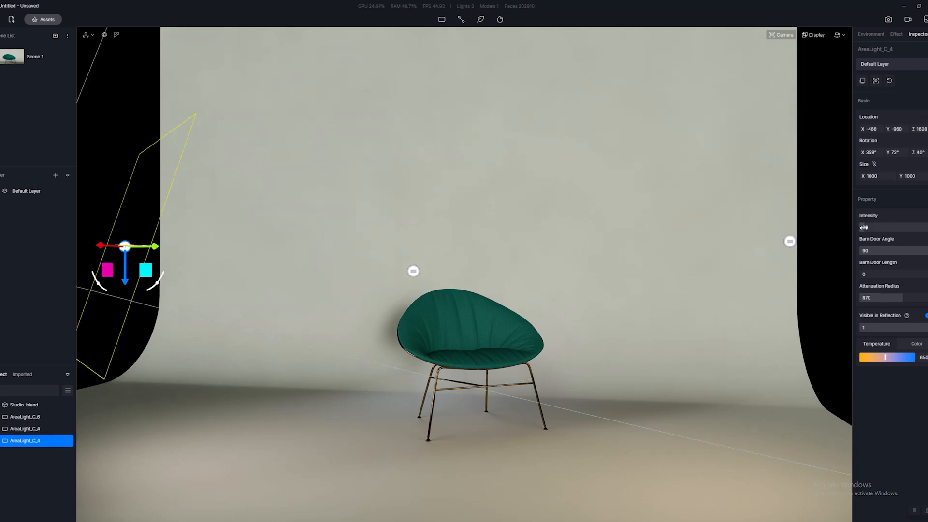
pyautogui.write('25')
pyautogui.press('Return')
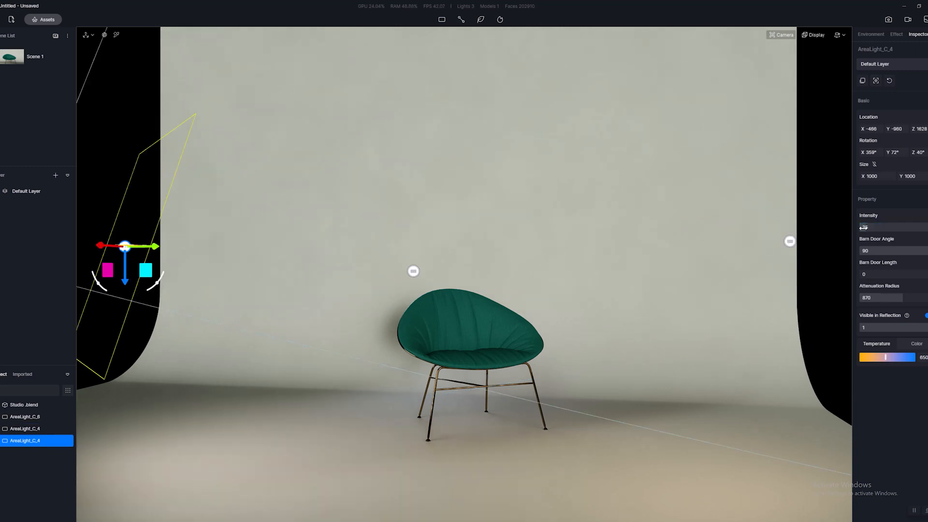
pyautogui.moveTo(704, 381); pyautogui.dragTo(593, 400, button='right')
pyautogui.scroll(2, 547, 399)
pyautogui.scroll(4, 593, 400)
pyautogui.moveTo(369, 253); pyautogui.dragTo(364, 230, button='right')
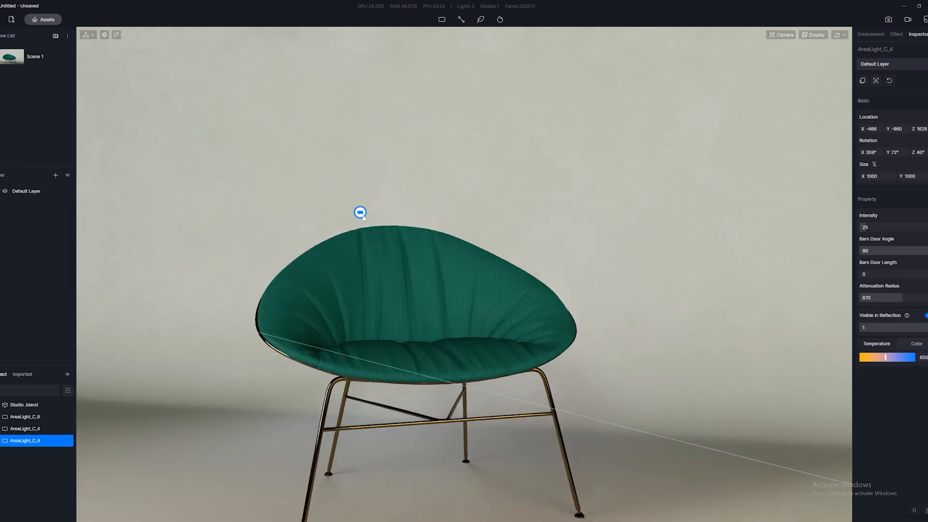
# Fine-tune the height of the small rect light behind the chair to about Z 1627, checking the highlights on the chair.
pyautogui.click(361, 213)
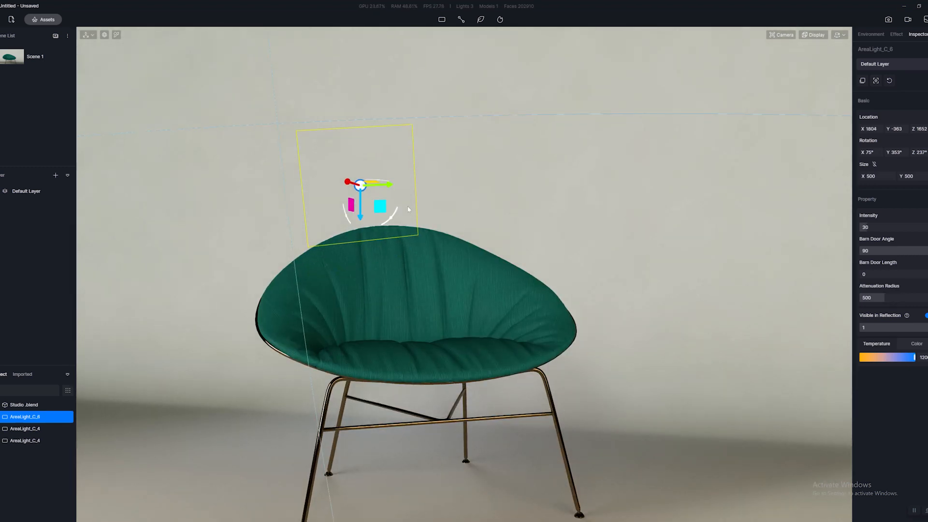
pyautogui.moveTo(542, 239); pyautogui.dragTo(468, 244, button='right')
pyautogui.scroll(-2, 536, 245)
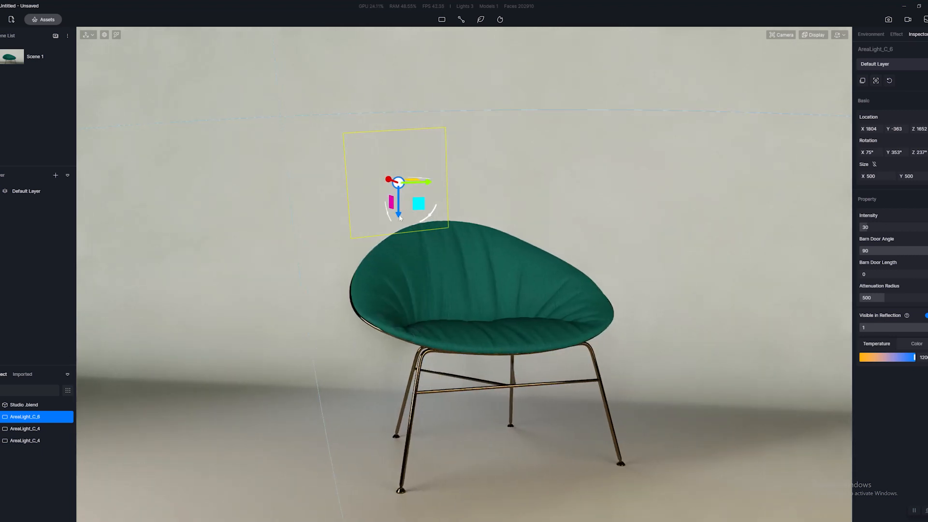
pyautogui.moveTo(392, 213); pyautogui.dragTo(391, 193)
pyautogui.moveTo(420, 222); pyautogui.dragTo(393, 240, button='right')
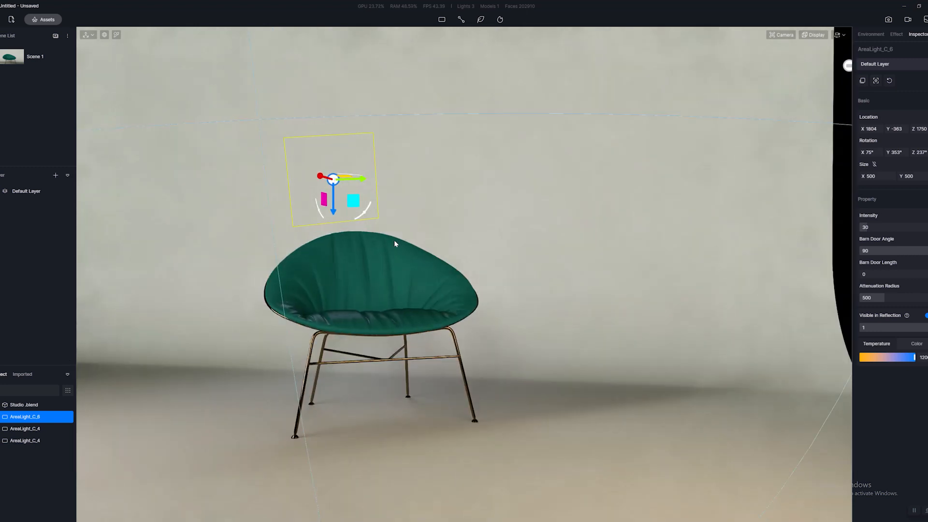
pyautogui.moveTo(335, 219); pyautogui.dragTo(336, 234)
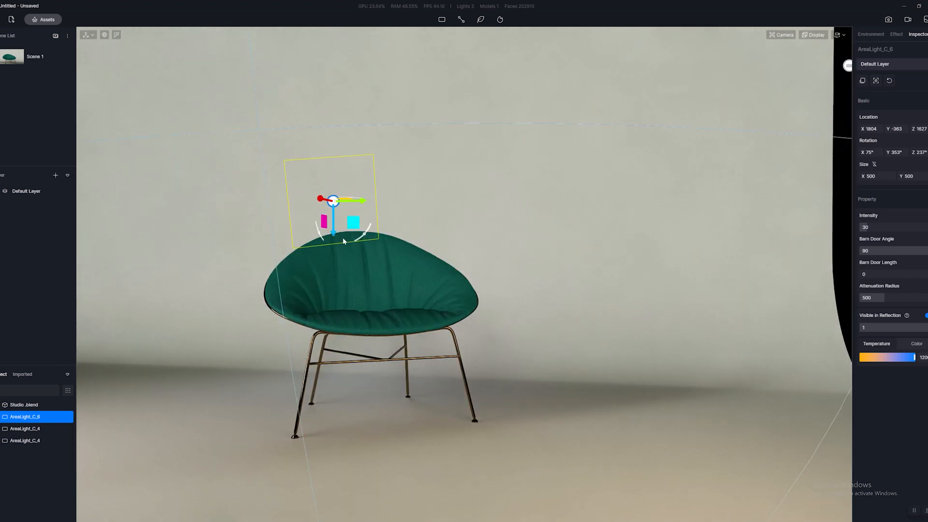
# Examine the chair's highlights and the light behind it from nearer, farther and sideways viewpoints.
pyautogui.scroll(-3, 381, 265)
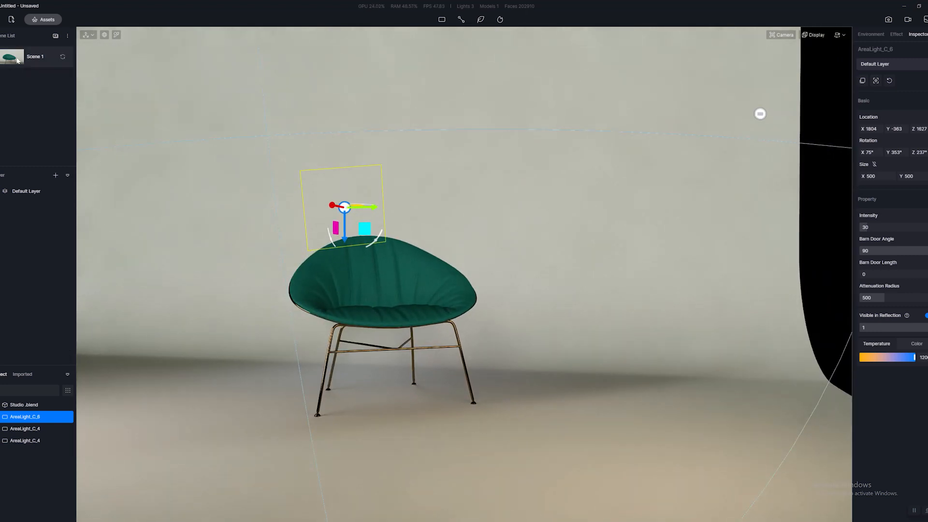
pyautogui.scroll(3, 432, 258)
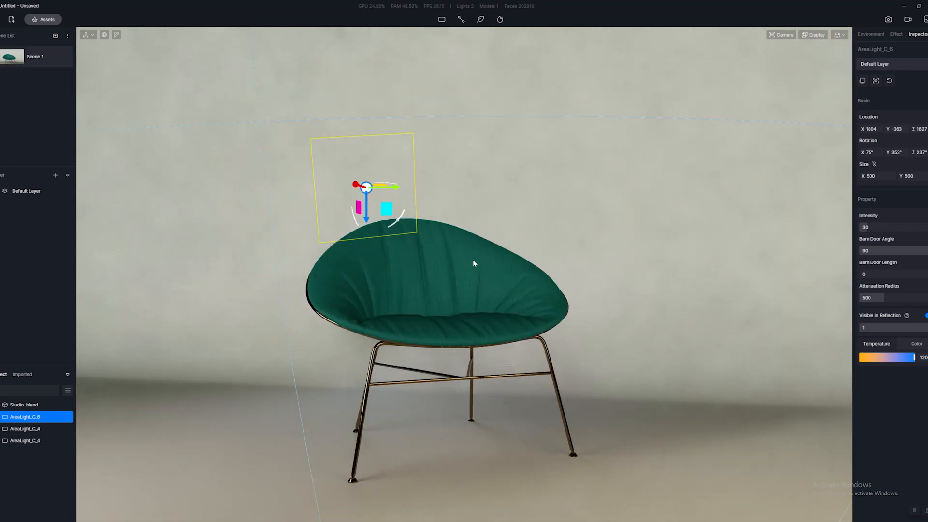
pyautogui.scroll(-3, 475, 246)
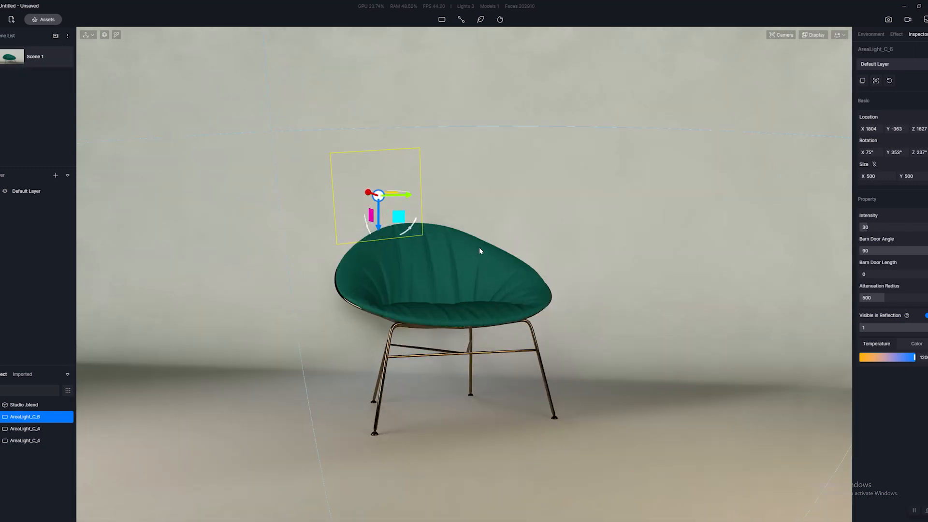
pyautogui.scroll(3, 484, 253)
pyautogui.scroll(-2, 498, 262)
pyautogui.press('a')
pyautogui.press('d')
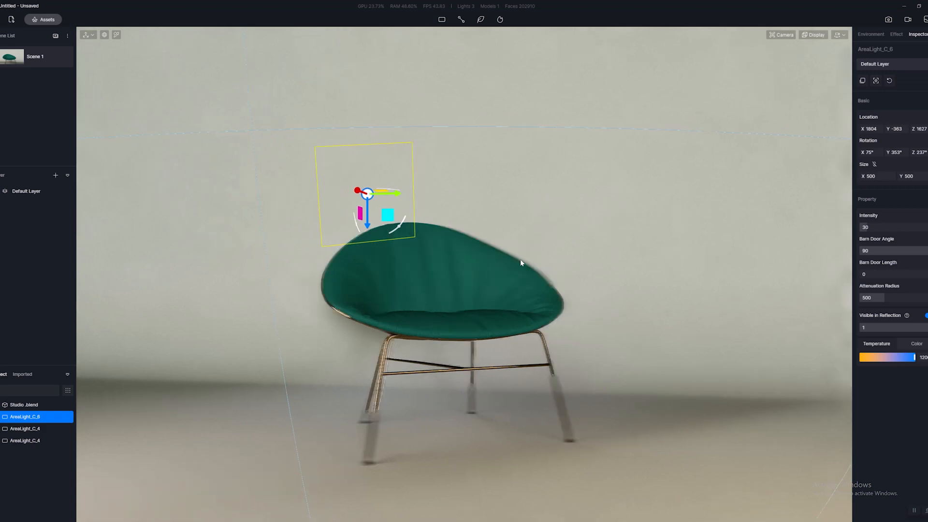
pyautogui.press('a')
pyautogui.press('d')
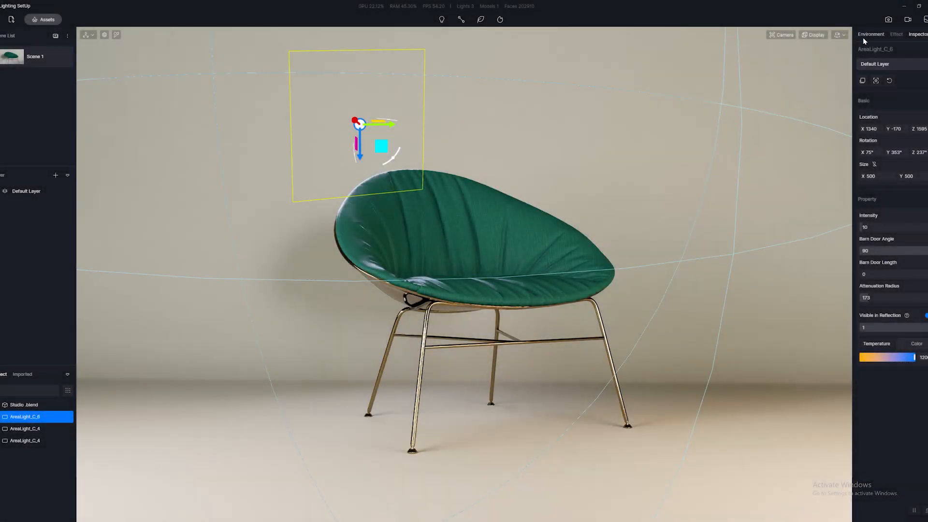
# Show the environment settings, deselect the rect light and enter the image rendering mode.
pyautogui.click(863, 35)
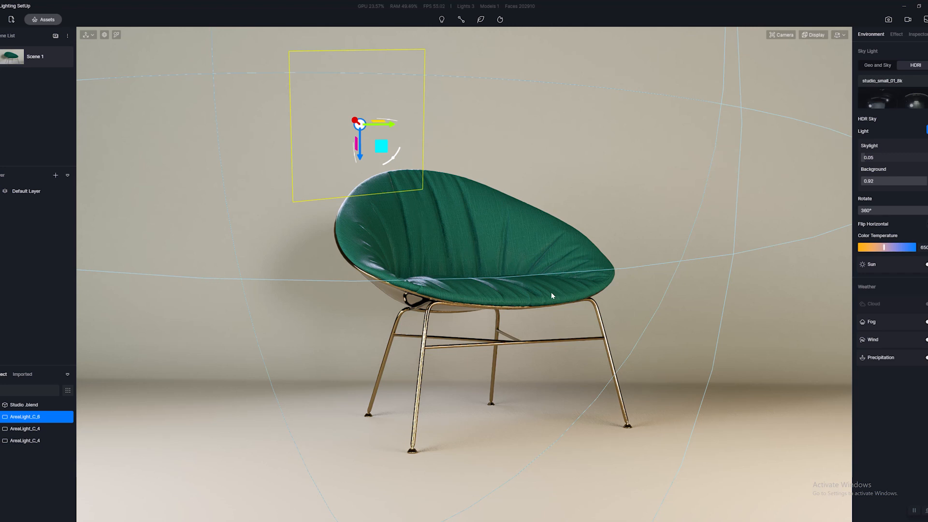
pyautogui.moveTo(552, 293); pyautogui.dragTo(559, 292, button='right')
pyautogui.press('Escape')
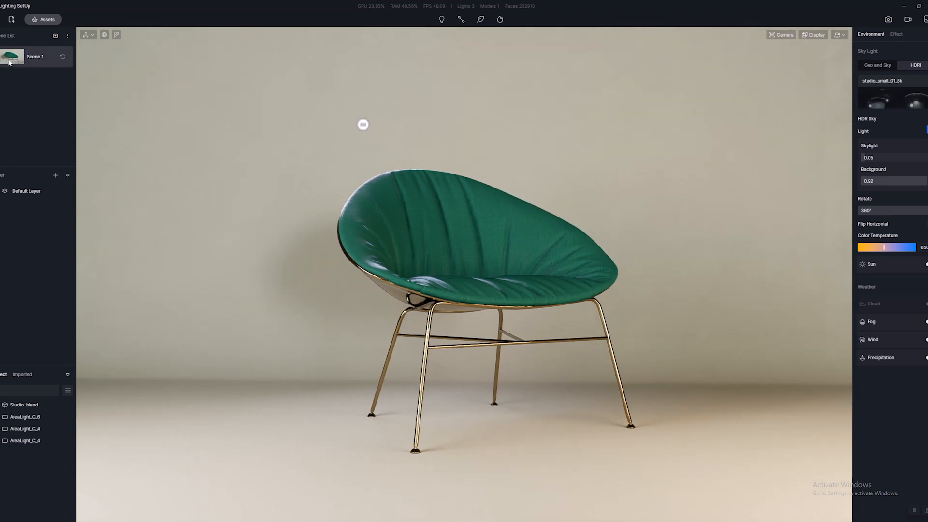
pyautogui.click(888, 19)
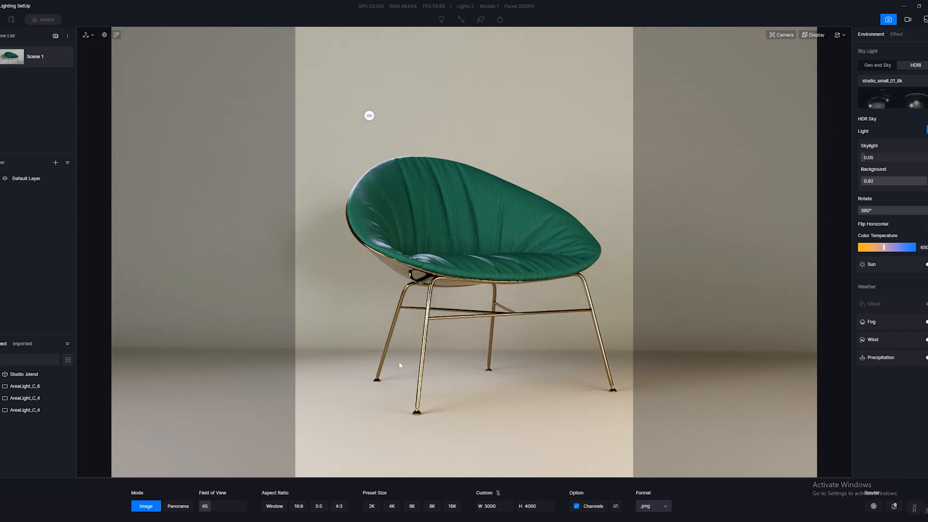
# Try the 4:3 and 5:5 aspect ratio presets for the output image.
pyautogui.click(338, 506)
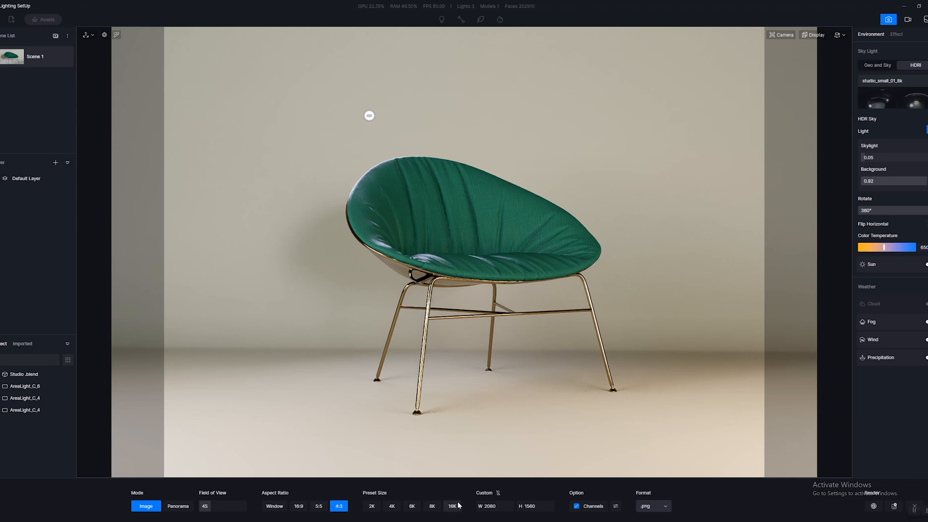
pyautogui.click(496, 506)
pyautogui.click(536, 507)
pyautogui.click(319, 506)
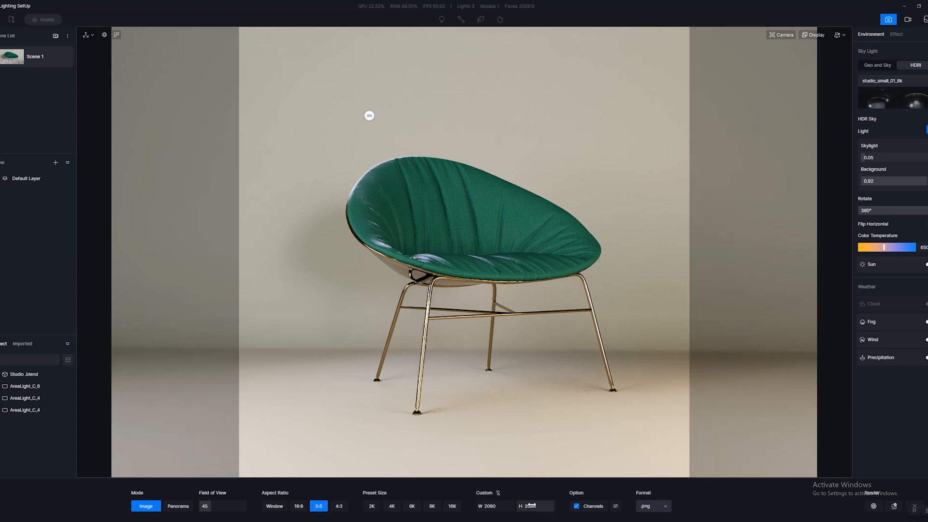
# Set the custom output size to W 4000 and H 5000 with the width and height unlinked.
pyautogui.click(554, 507)
pyautogui.write('5000')
pyautogui.press('Return')
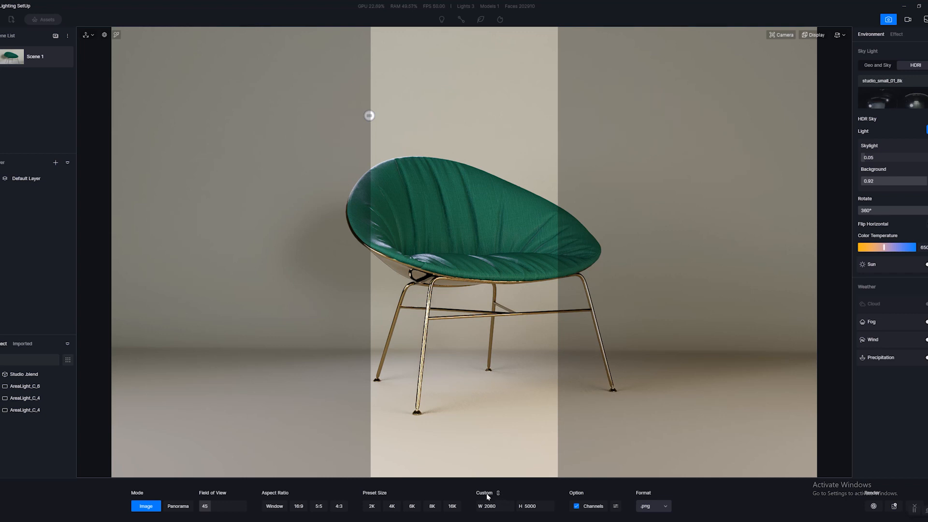
pyautogui.doubleClick(532, 505)
pyautogui.write('5000')
pyautogui.press('Return')
pyautogui.doubleClick(497, 505)
pyautogui.click(500, 494)
pyautogui.doubleClick(491, 507)
pyautogui.write('4000')
pyautogui.press('Return')
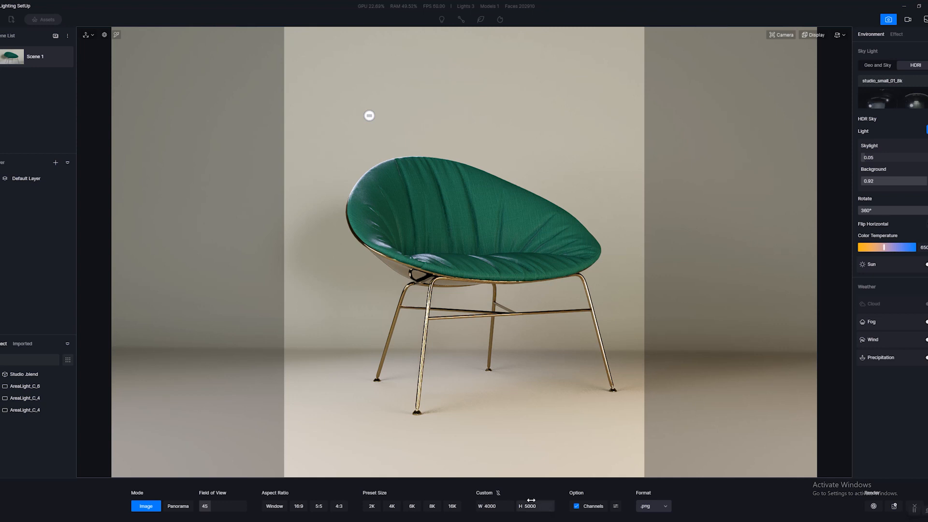
# Reframe the chair centrally inside the portrait image frame and update Scene 1 with this view.
pyautogui.press('d')
pyautogui.press('a')
pyautogui.moveTo(508, 407); pyautogui.dragTo(502, 405, button='right')
pyautogui.press('d')
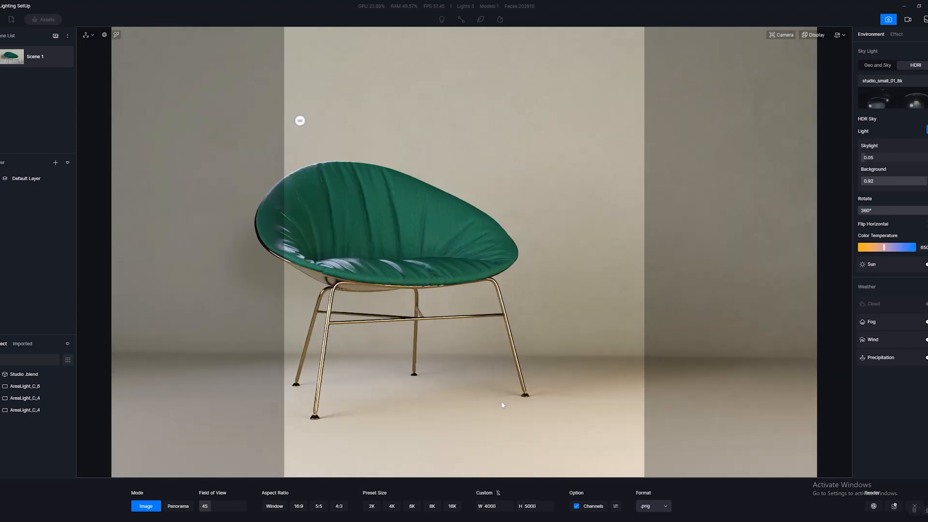
pyautogui.press('a')
pyautogui.press('d')
pyautogui.press('d')
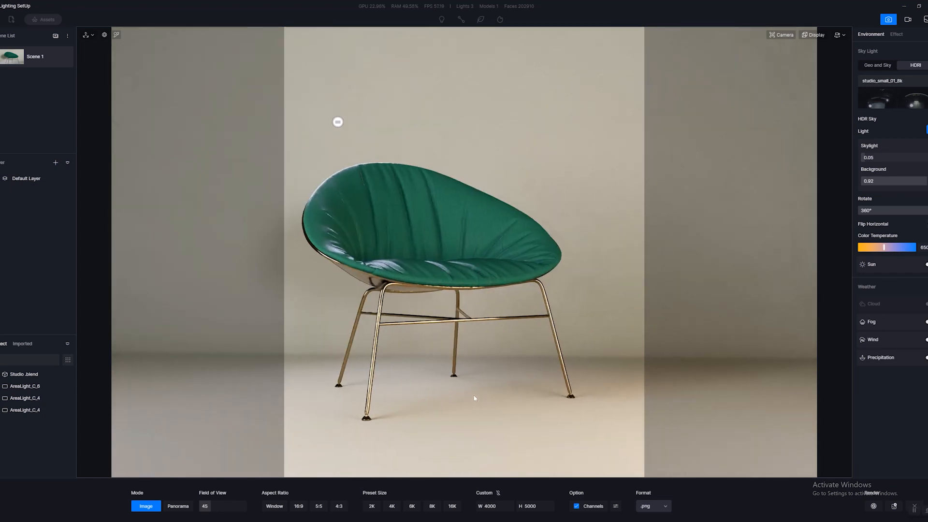
pyautogui.press('a')
pyautogui.click(841, 37)
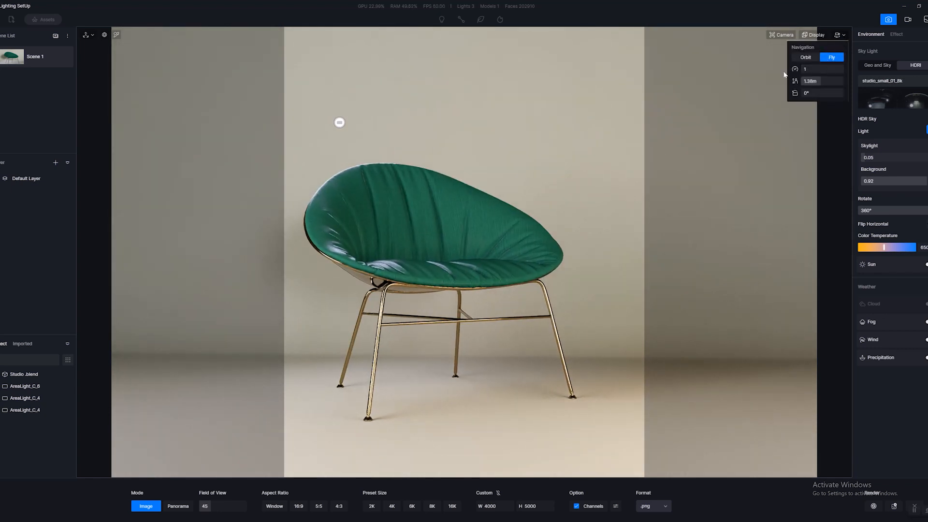
pyautogui.press('a')
pyautogui.press('d')
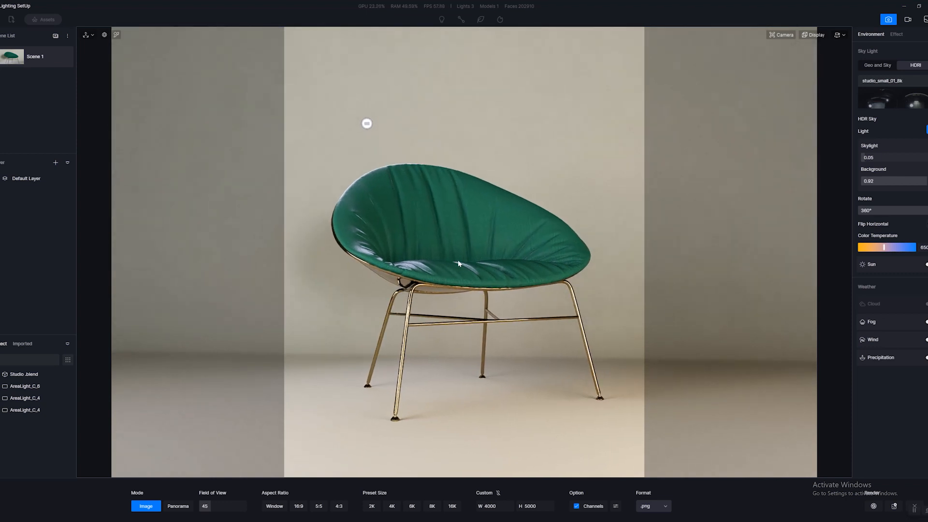
pyautogui.press('s')
pyautogui.press('w')
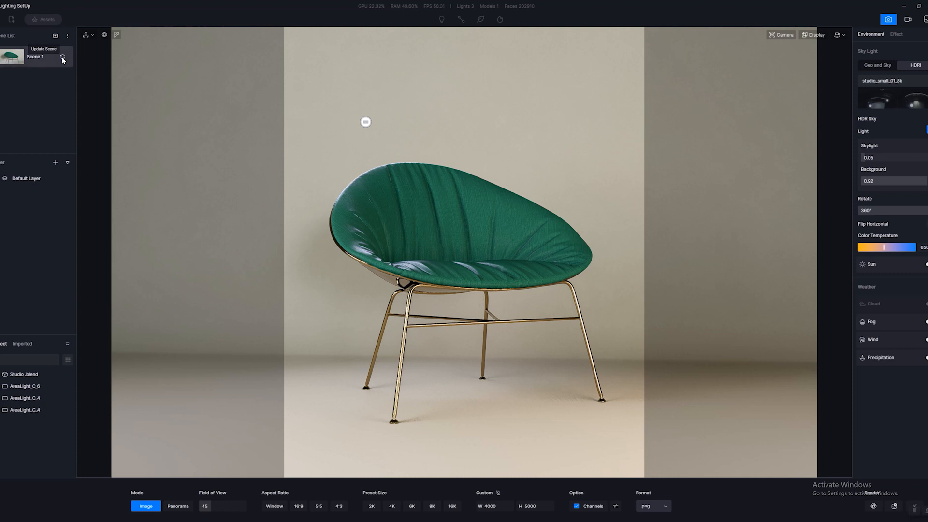
pyautogui.click(63, 58)
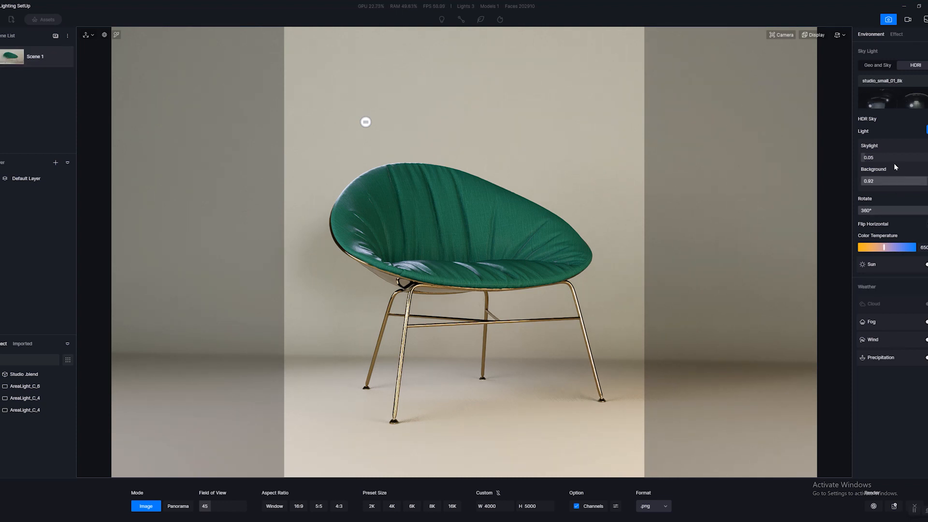
# Turn off auto exposure in post-processing and set Highlight to 0.51 and Exposure to -0.09.
pyautogui.click(897, 34)
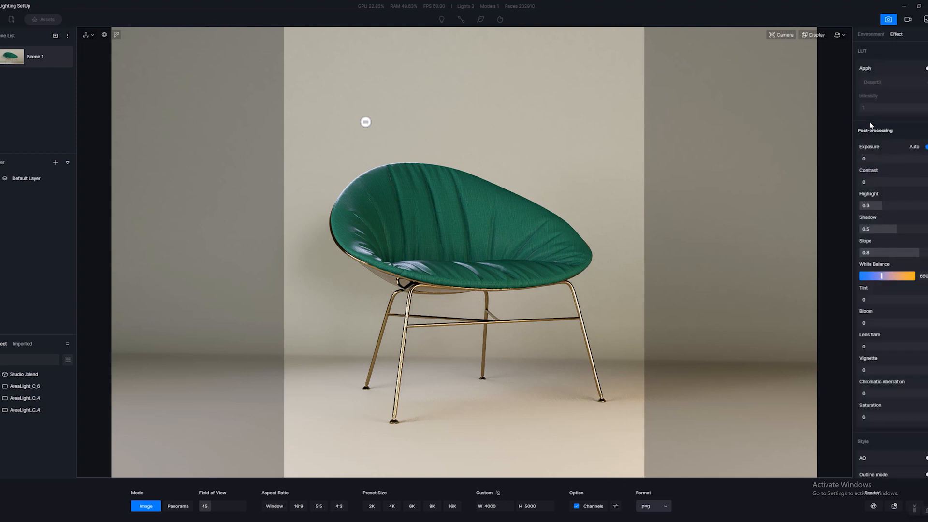
pyautogui.click(925, 147)
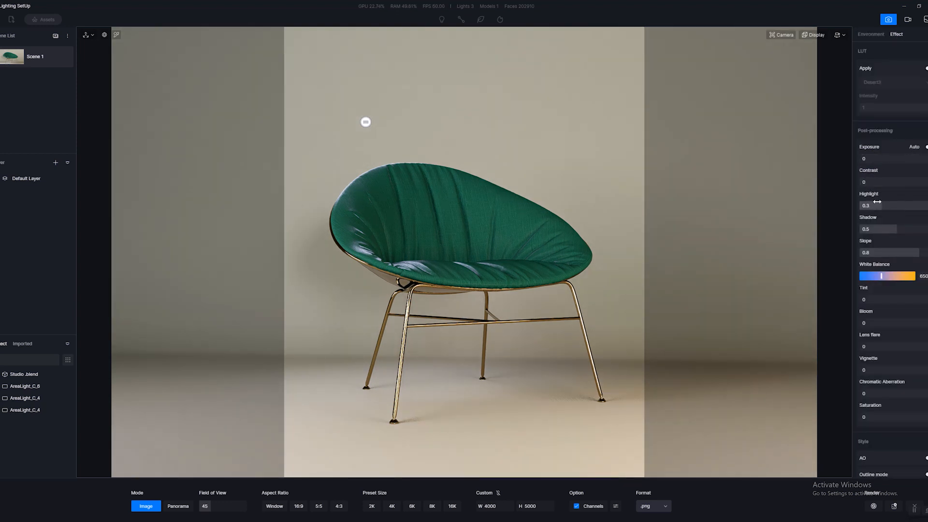
pyautogui.moveTo(878, 202); pyautogui.dragTo(895, 202)
pyautogui.moveTo(894, 159); pyautogui.dragTo(883, 160)
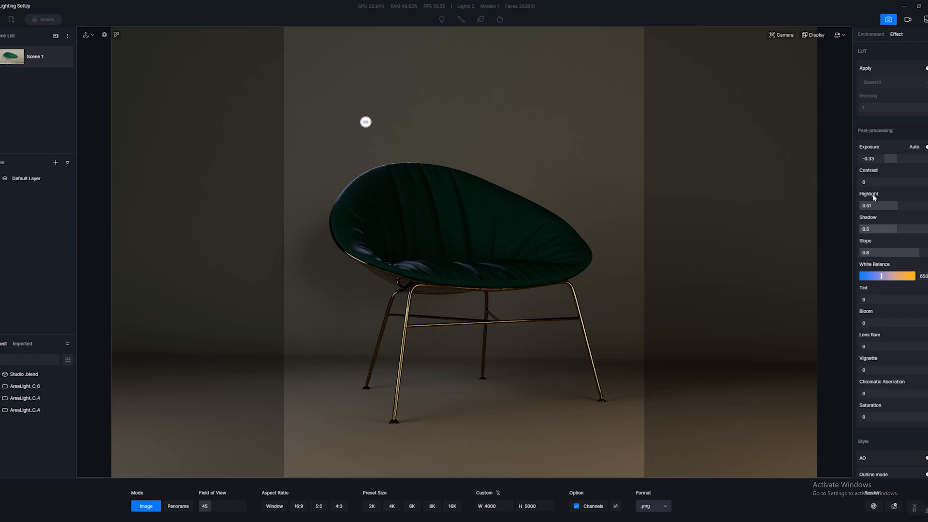
pyautogui.moveTo(883, 159); pyautogui.dragTo(893, 159)
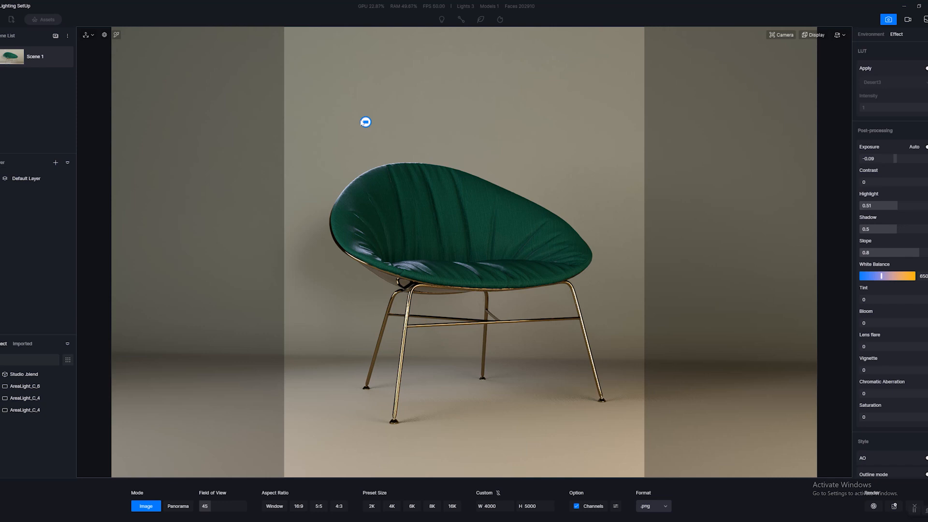
# Check the properties of the rect light behind the chair and the environment settings.
pyautogui.click(366, 121)
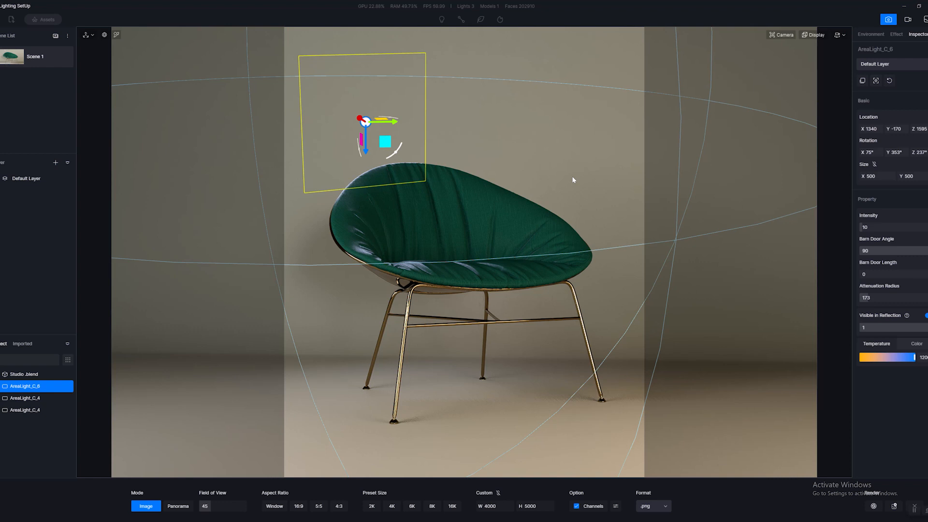
pyautogui.click(869, 36)
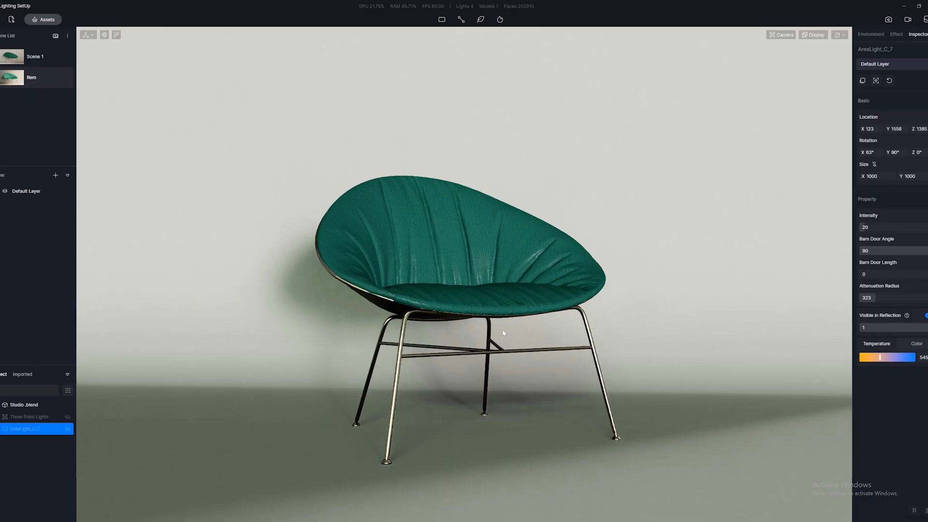
# Make the hidden rect light AreaLight_C_7 visible in the Rem scene and select it.
pyautogui.click(68, 429)
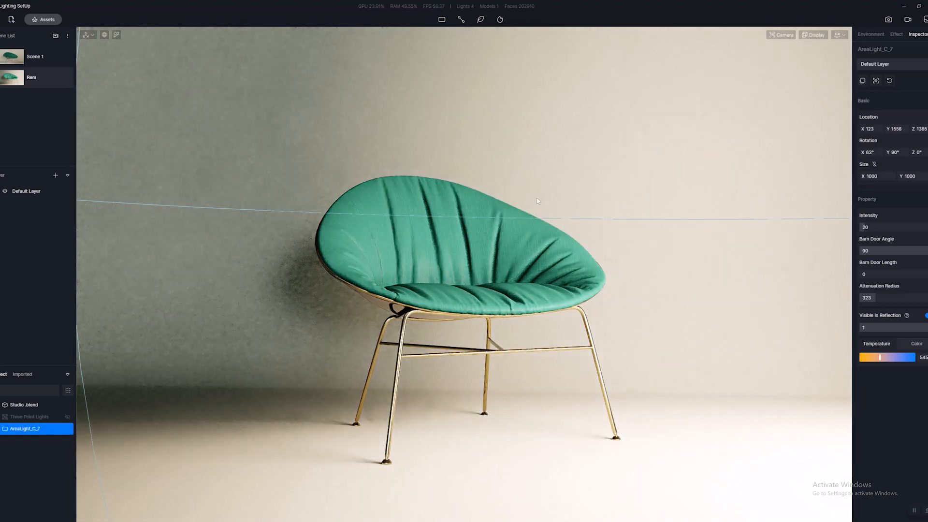
pyautogui.click(593, 166)
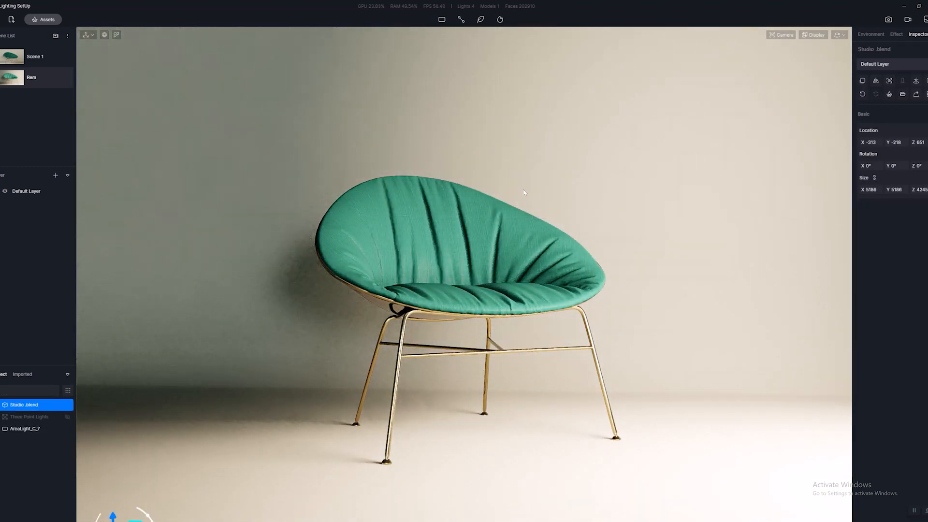
pyautogui.click(19, 433)
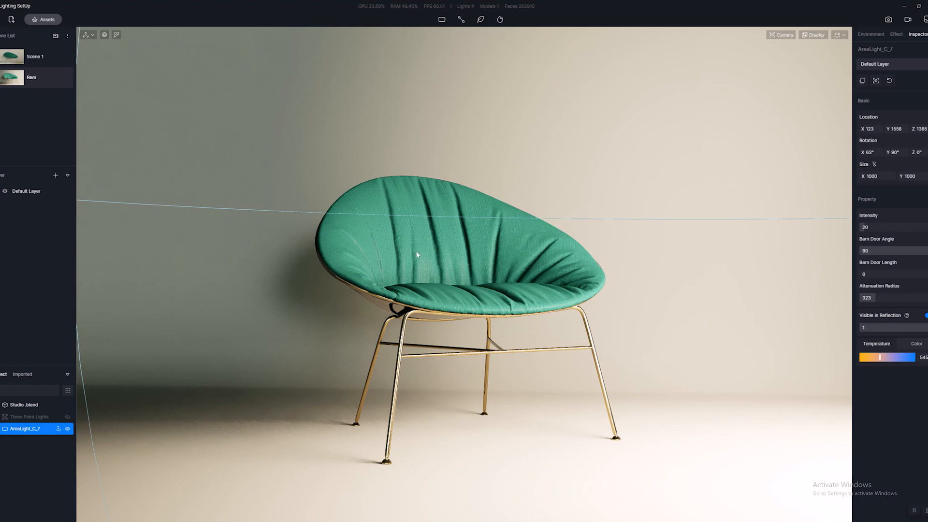
# Set the HDRI sky's Background value to 0.
pyautogui.moveTo(505, 248); pyautogui.dragTo(798, 117, button='right')
pyautogui.press('s')
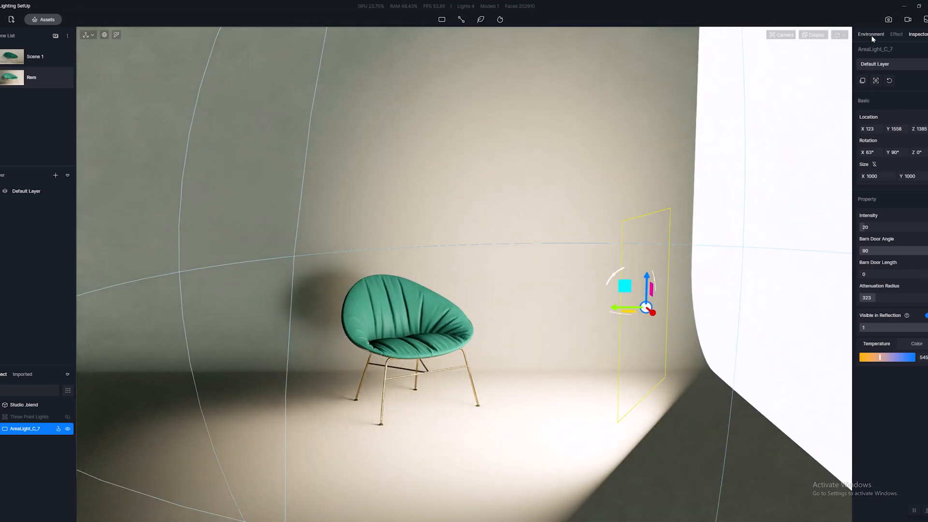
pyautogui.click(872, 35)
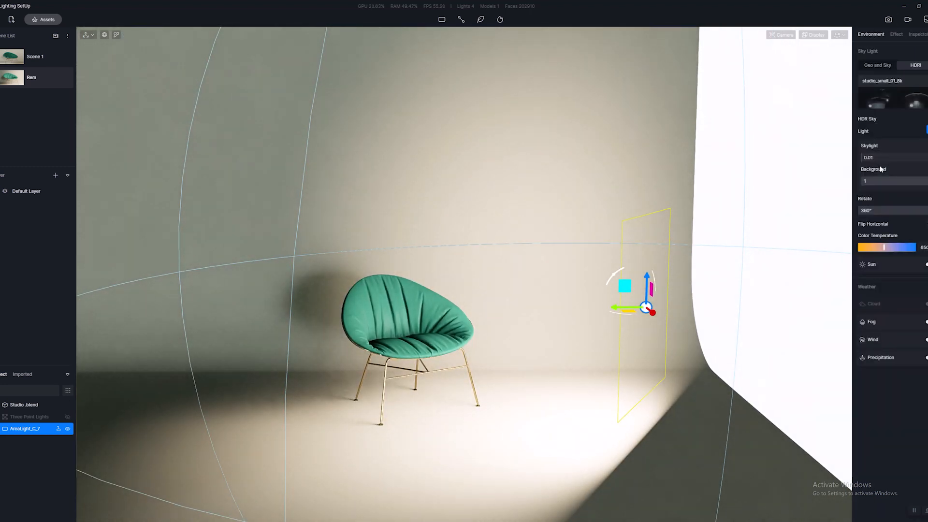
pyautogui.moveTo(922, 183); pyautogui.dragTo(860, 188)
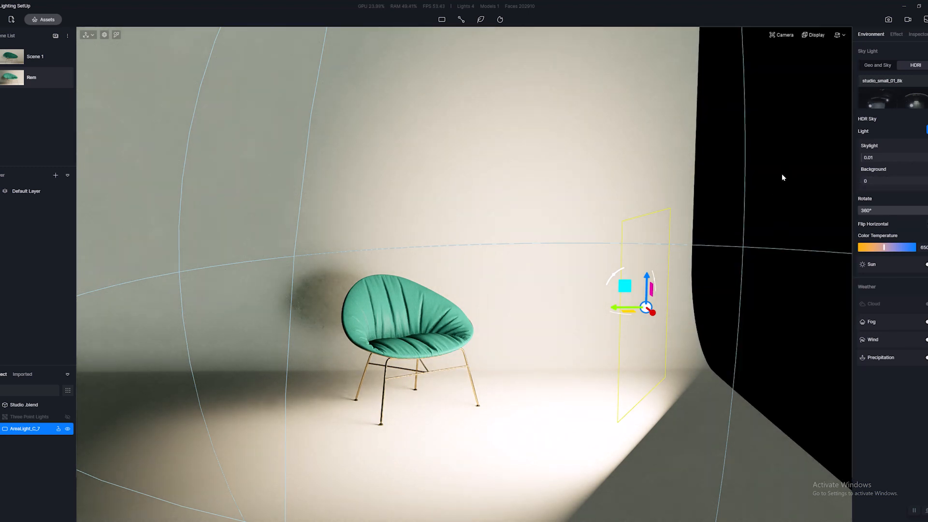
pyautogui.moveTo(865, 181)
pyautogui.mouseDown()
pyautogui.moveTo(911, 180)
pyautogui.moveTo(853, 182)
pyautogui.mouseUp()
# Show the available light types and examine how the single rect light falls on the chair.
pyautogui.moveTo(629, 300)
pyautogui.mouseDown(button='right')
pyautogui.moveTo(543, 312)
pyautogui.moveTo(630, 308)
pyautogui.mouseUp(button='right')
pyautogui.scroll(-1, 630, 305)
pyautogui.scroll(6, 659, 281)
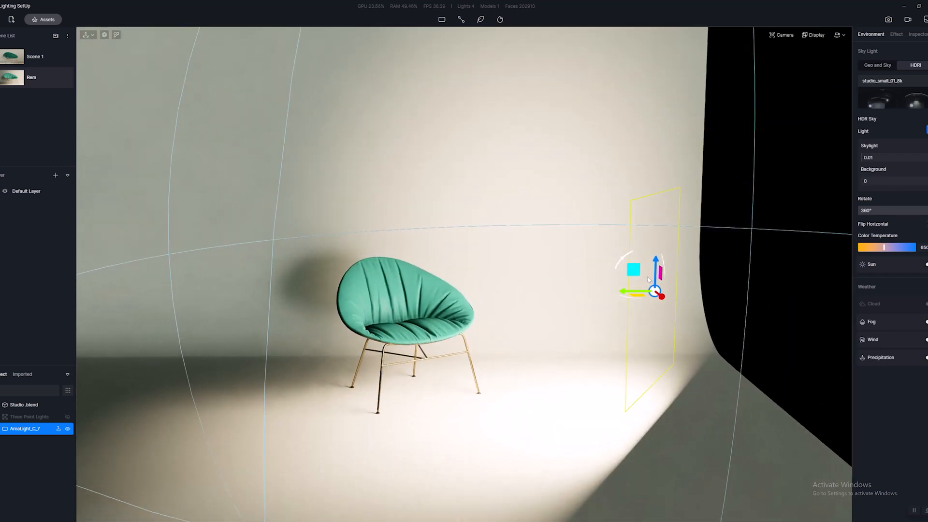
pyautogui.click(443, 21)
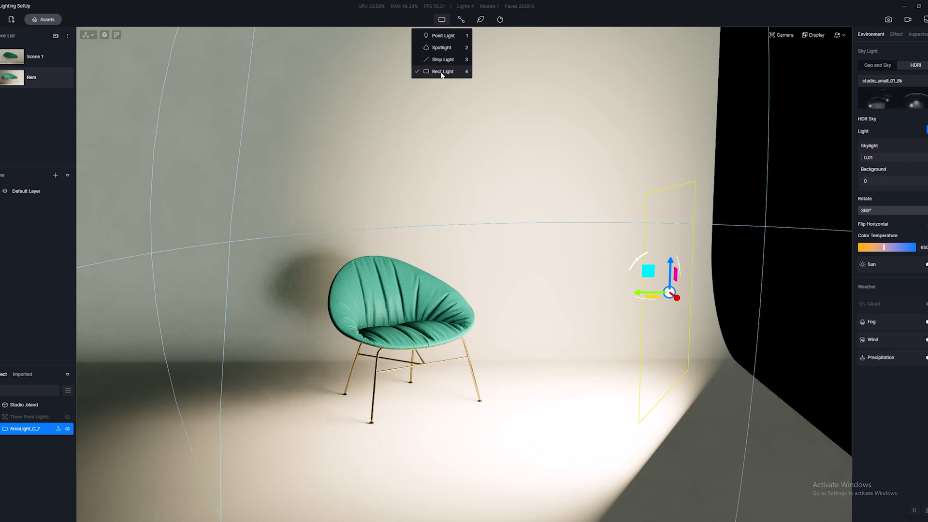
pyautogui.scroll(4, 369, 296)
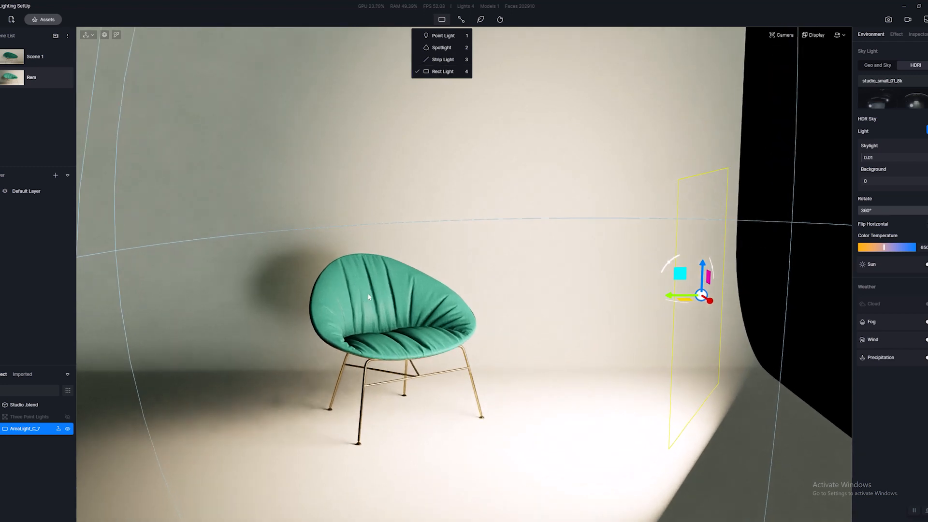
pyautogui.scroll(4, 369, 297)
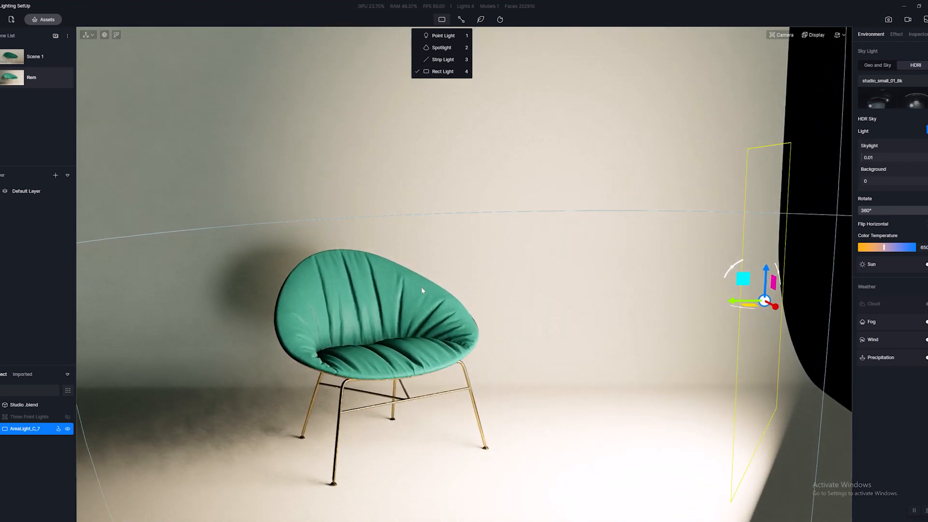
# Check the post-processing effect settings and the HDRI environment settings for the single rect light setup.
pyautogui.moveTo(421, 290); pyautogui.dragTo(469, 300, button='right')
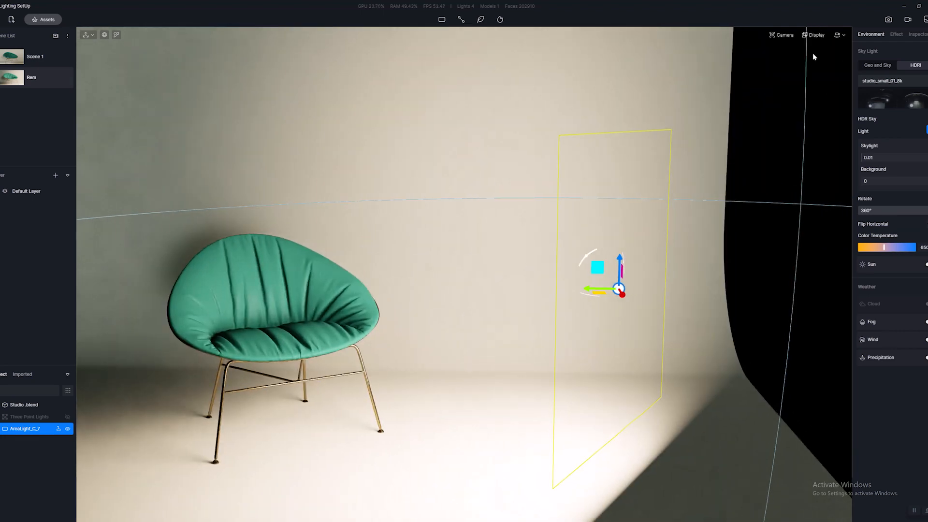
pyautogui.click(897, 35)
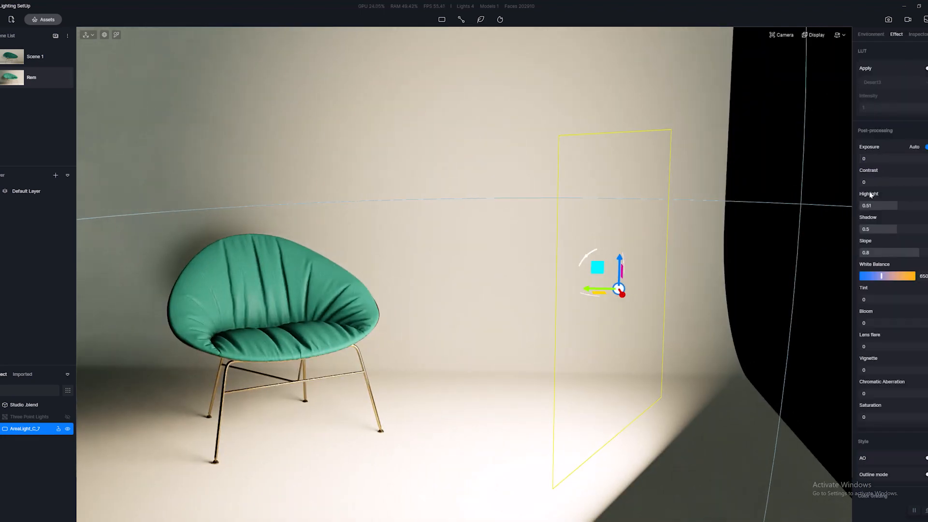
pyautogui.click(864, 32)
# Try to move the rect light against the backdrop wall behind the chair.
pyautogui.moveTo(618, 290); pyautogui.dragTo(614, 291)
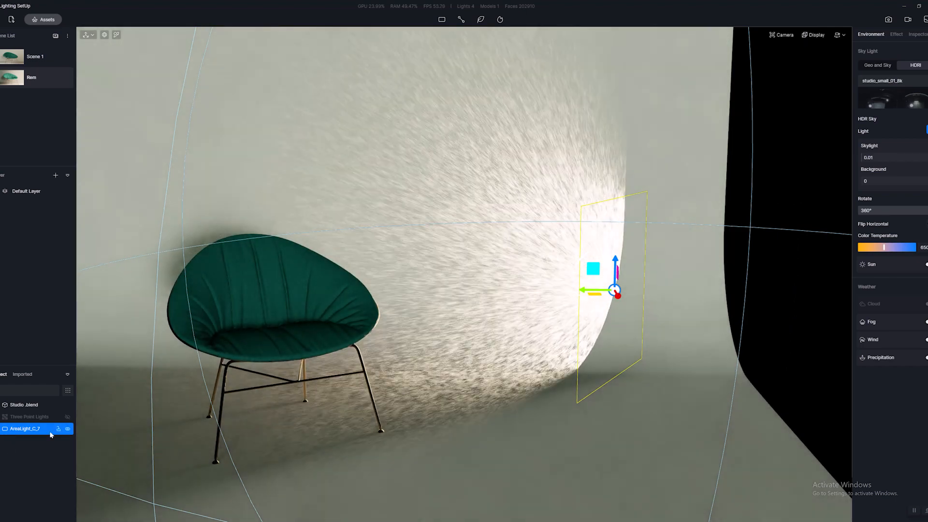
pyautogui.click(51, 433)
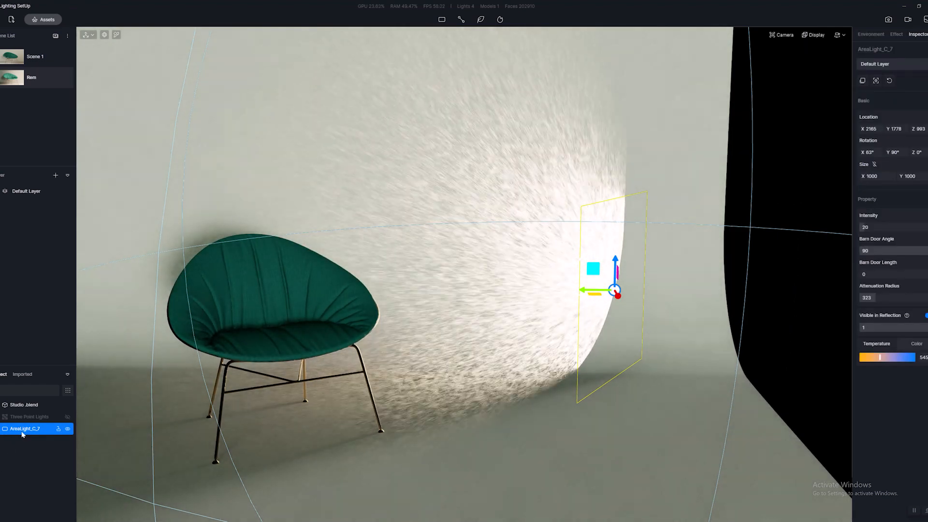
pyautogui.moveTo(725, 234); pyautogui.dragTo(636, 277, button='right')
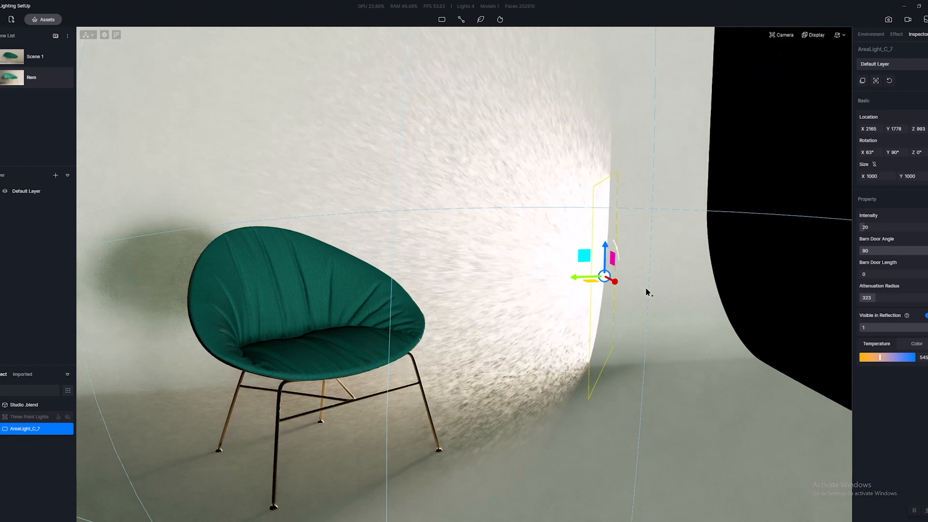
pyautogui.click(772, 271)
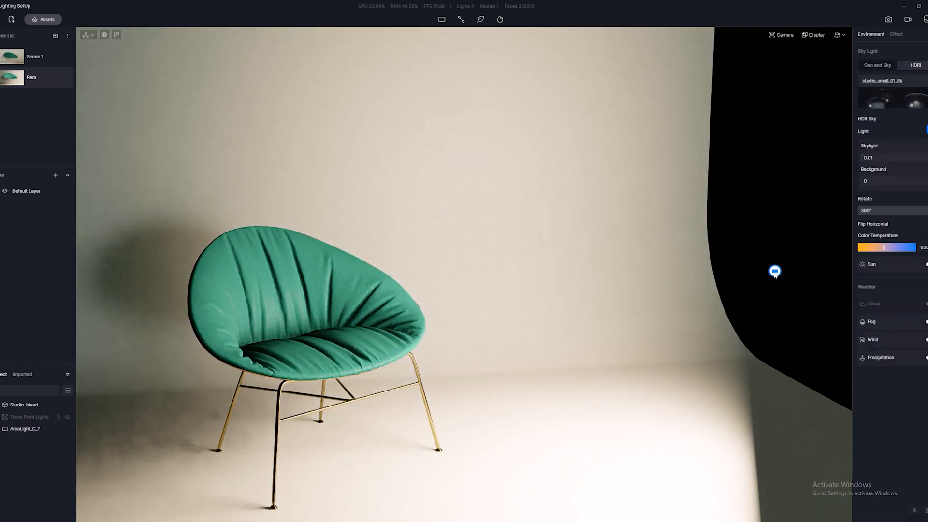
# Move the rect light closer to the chair from the top view, to about X 168, Y 1399, and return to the Rem scene view.
pyautogui.click(772, 271)
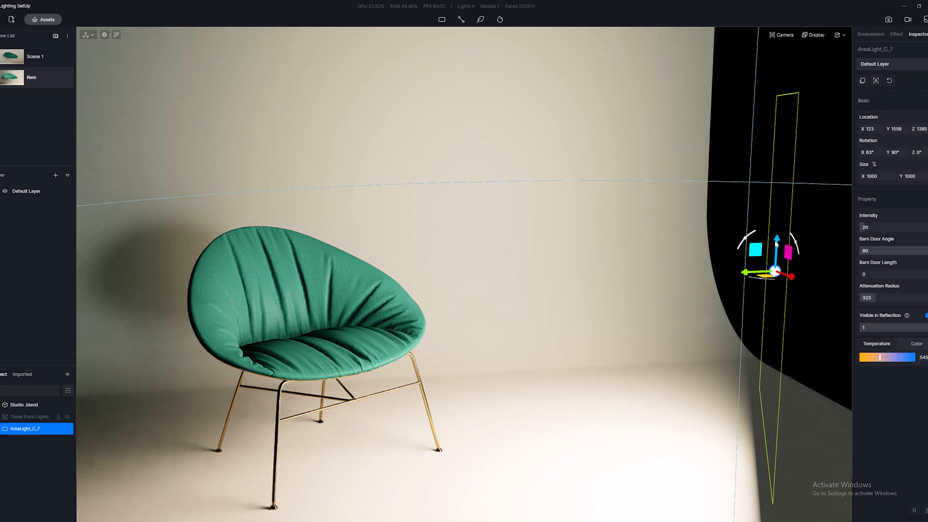
pyautogui.moveTo(663, 259); pyautogui.dragTo(805, 34, button='right')
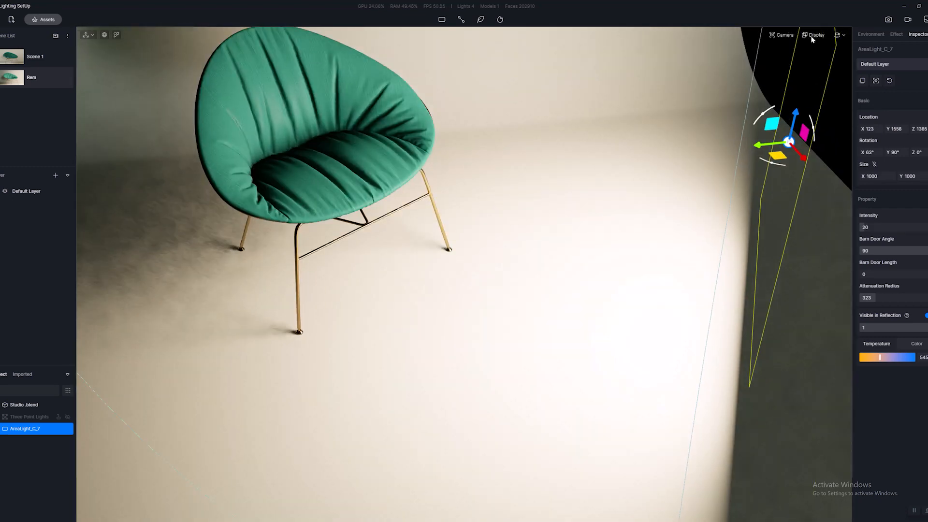
pyautogui.click(814, 35)
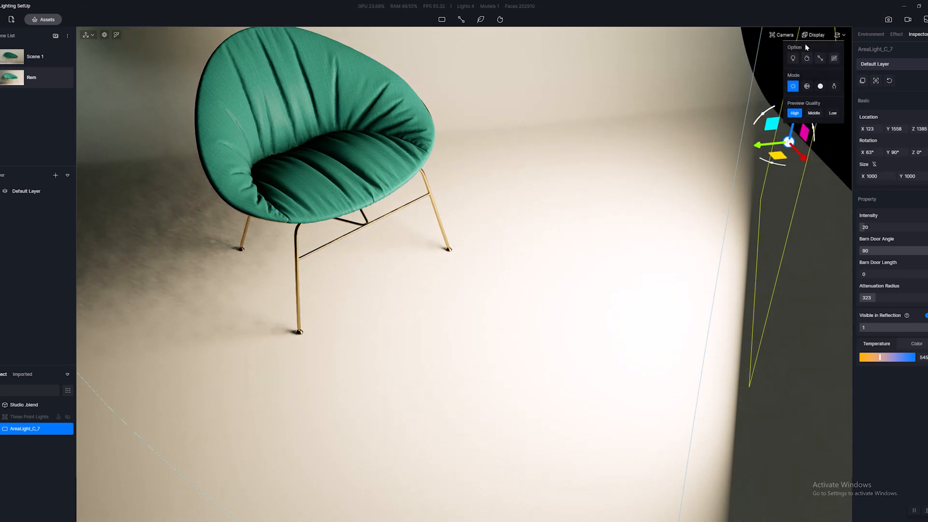
pyautogui.moveTo(782, 34)
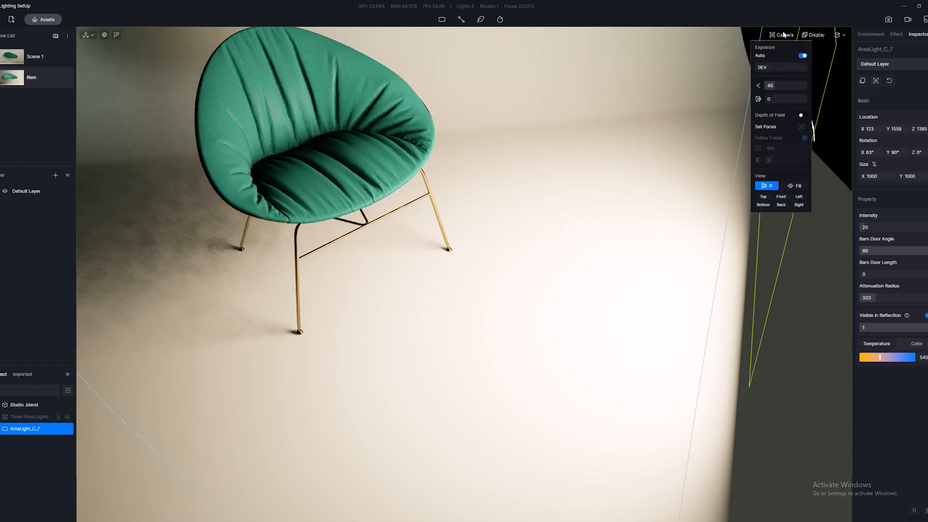
pyautogui.click(764, 197)
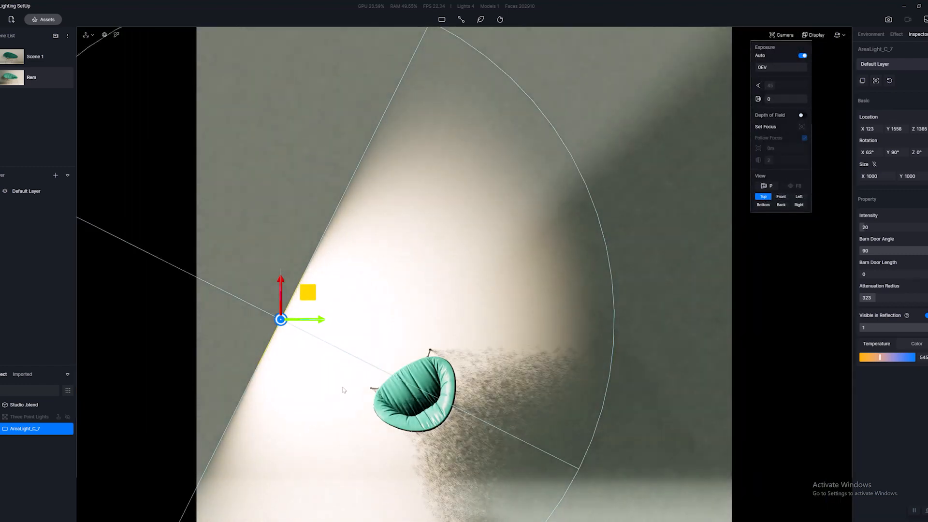
pyautogui.scroll(-2, 344, 390)
pyautogui.scroll(1, 375, 328)
pyautogui.scroll(1, 374, 327)
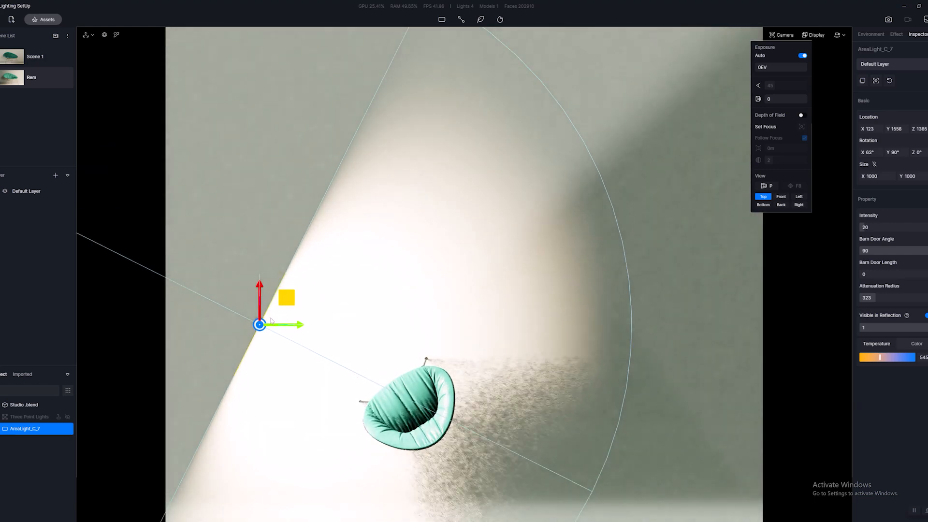
pyautogui.moveTo(290, 299); pyautogui.dragTo(308, 306)
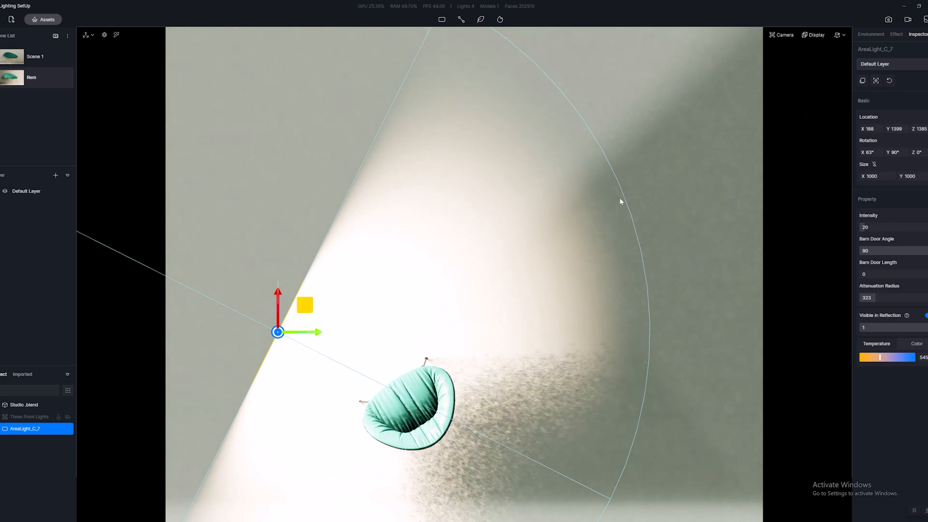
pyautogui.moveTo(620, 198); pyautogui.dragTo(578, 109, button='right')
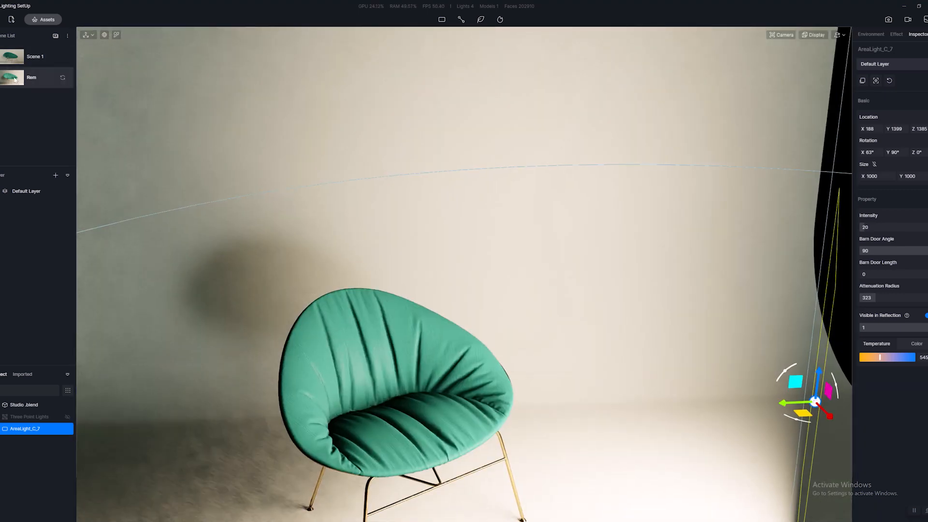
pyautogui.click(7, 77)
# Reposition the rect light to about X 104, Y 1411, rotate it to X 86°, Y 90°, Z 14°, and recall the Rem view.
pyautogui.scroll(-5, 555, 266)
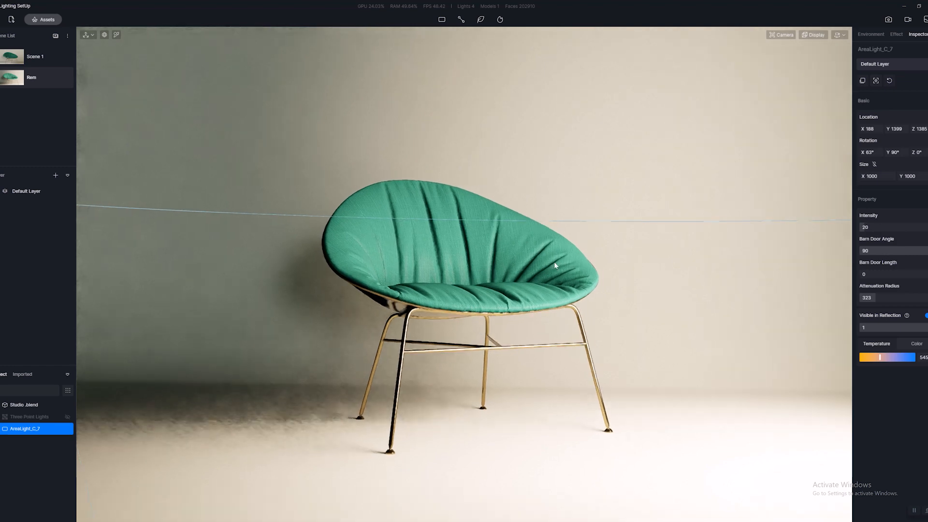
pyautogui.moveTo(555, 266); pyautogui.dragTo(624, 290, button='right')
pyautogui.moveTo(659, 184); pyautogui.dragTo(660, 264, button='middle')
pyautogui.moveTo(660, 263); pyautogui.dragTo(657, 288, button='right')
pyautogui.moveTo(651, 229)
pyautogui.mouseDown()
pyautogui.moveTo(512, 206)
pyautogui.moveTo(666, 232)
pyautogui.mouseUp()
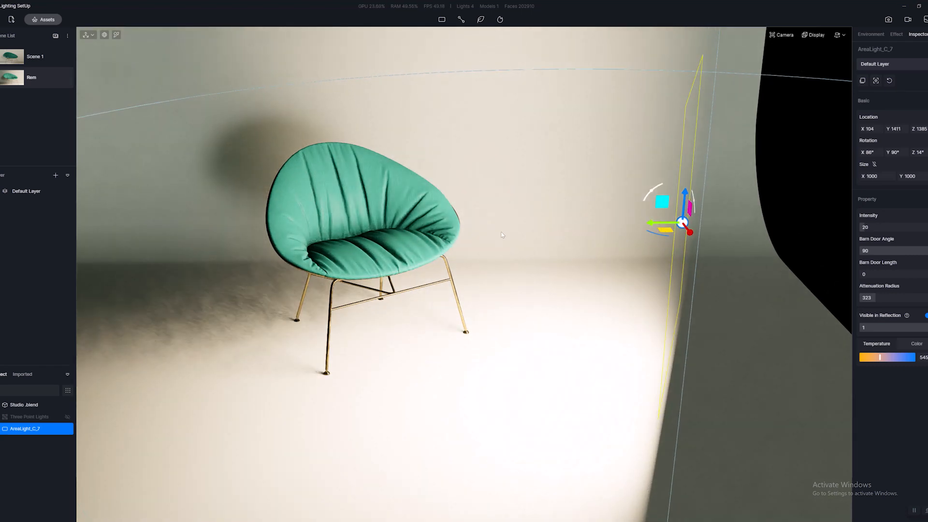
pyautogui.click(4, 81)
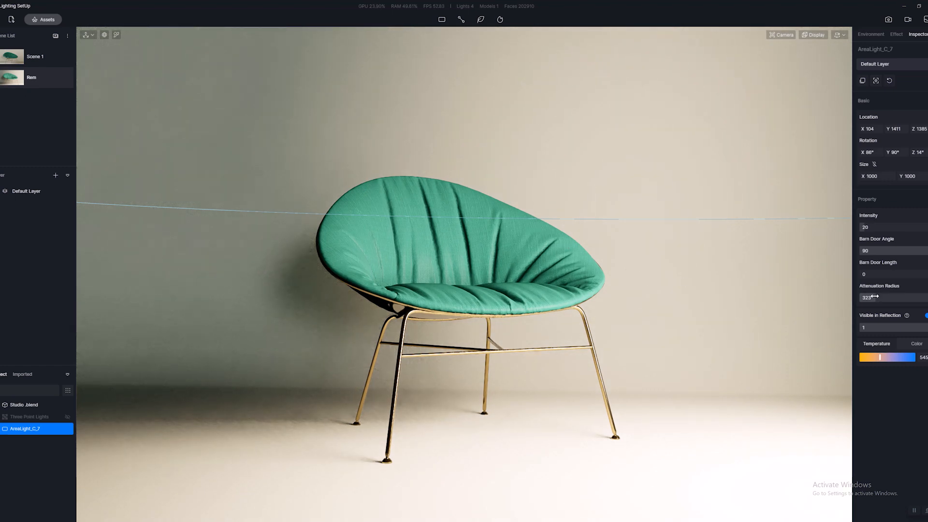
# Reduce the rect light's attenuation radius to 248.
pyautogui.moveTo(875, 296); pyautogui.dragTo(871, 296)
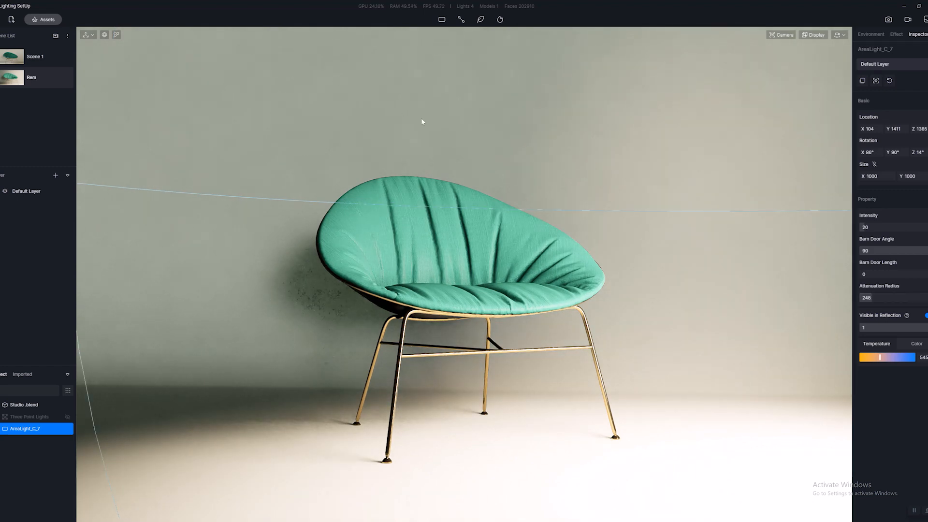
pyautogui.scroll(-4, 664, 354)
pyautogui.scroll(-2, 664, 355)
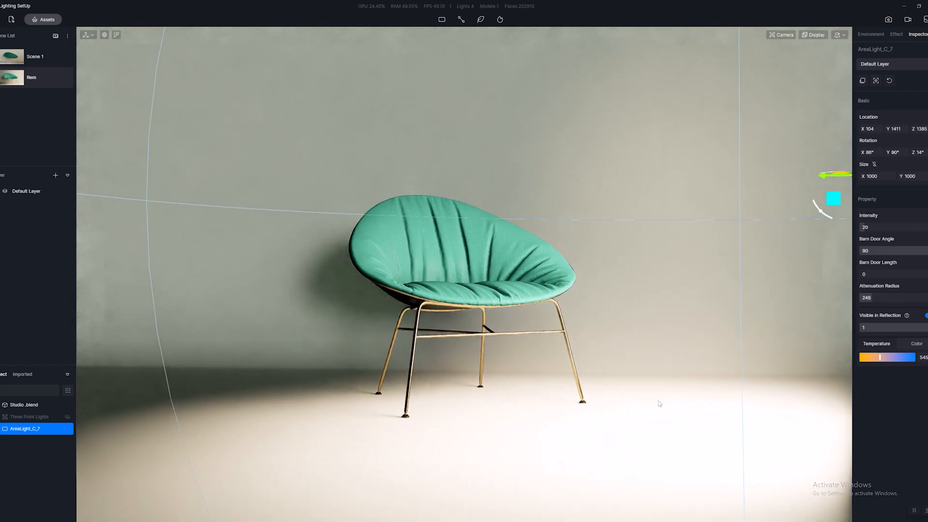
pyautogui.press('1')
pyautogui.moveTo(587, 198); pyautogui.dragTo(407, 132, button='right')
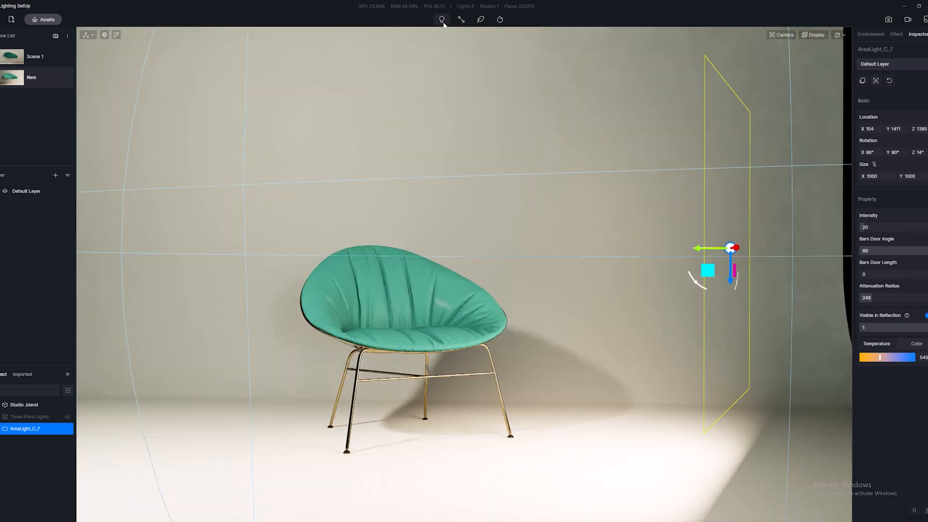
pyautogui.moveTo(442, 22)
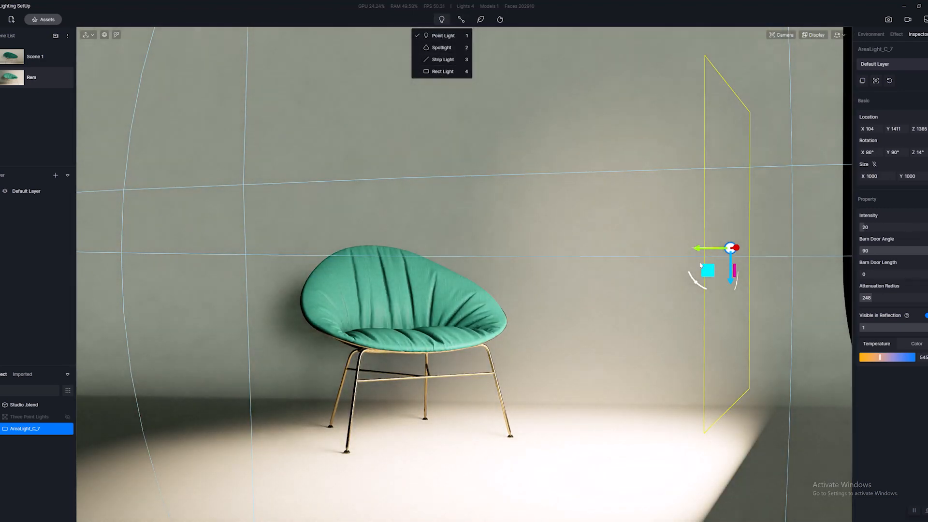
# Raise the rect light to Z 1423 with rotation X 342°, Y 77°, Z 270°, and set its intensity to 15.
pyautogui.moveTo(732, 283); pyautogui.dragTo(667, 276)
pyautogui.click(14, 83)
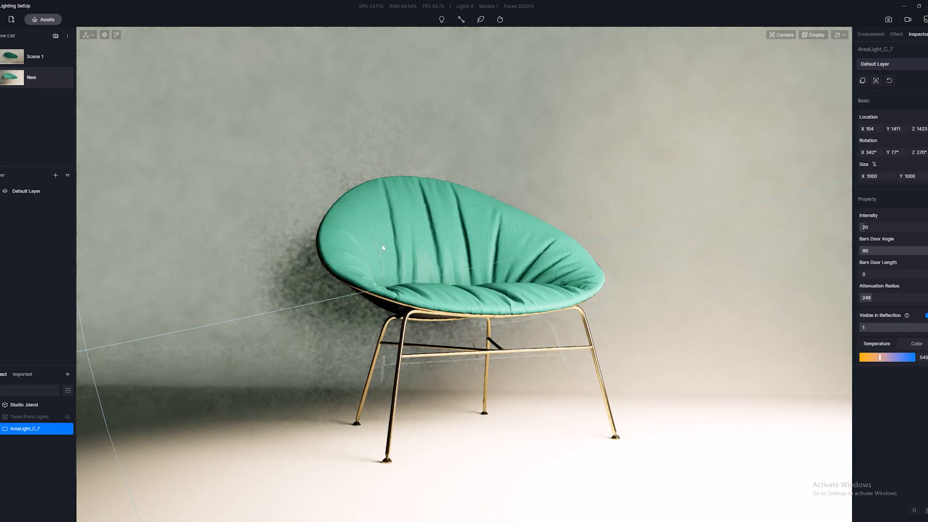
pyautogui.click(866, 227)
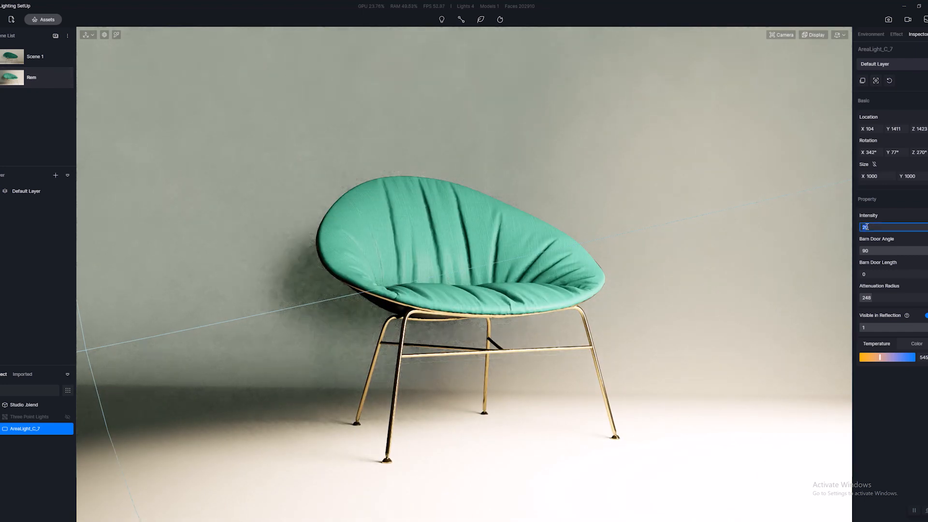
pyautogui.write('15')
pyautogui.press('Return')
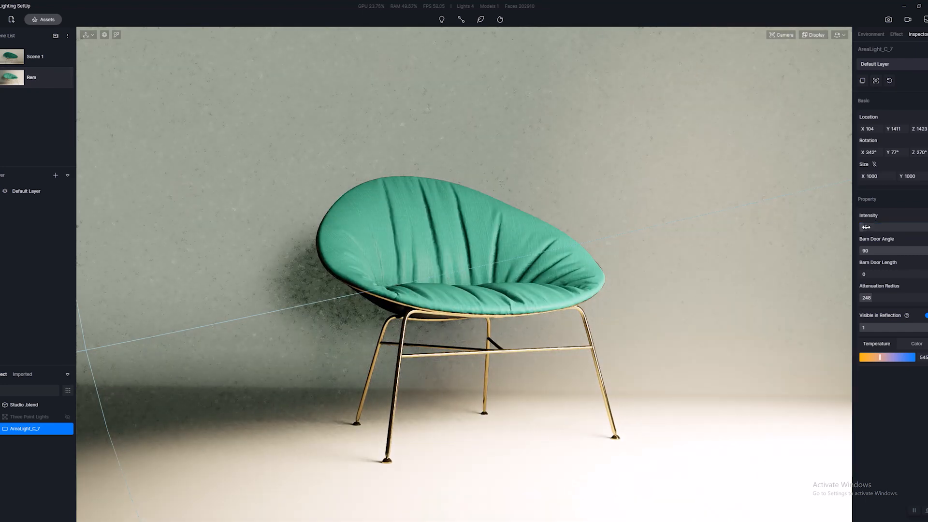
# Switch to image output mode for the Rem scene and show the post-processing effect settings.
pyautogui.click(557, 211)
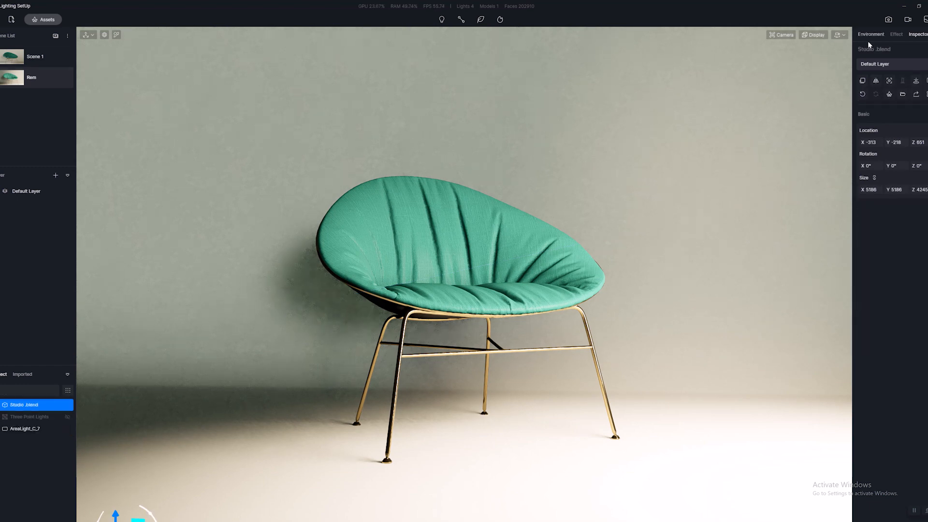
pyautogui.click(888, 19)
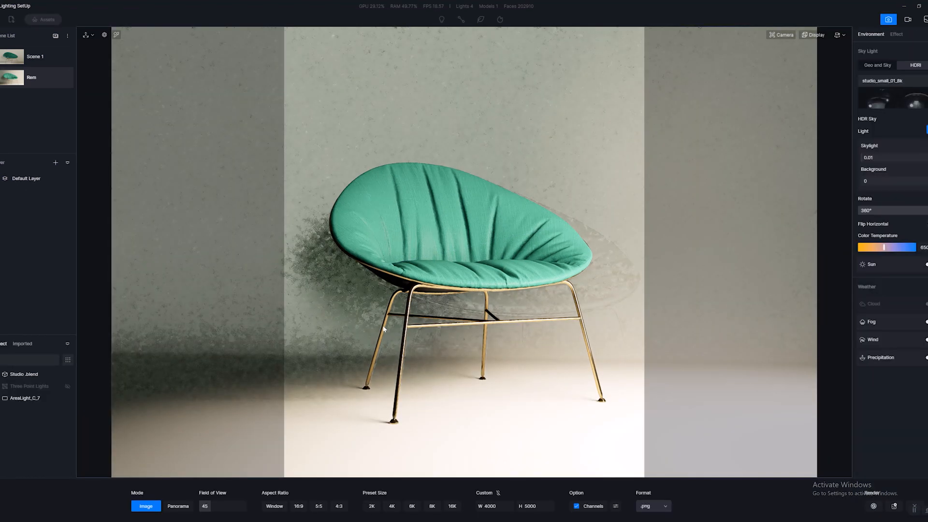
pyautogui.click(566, 149)
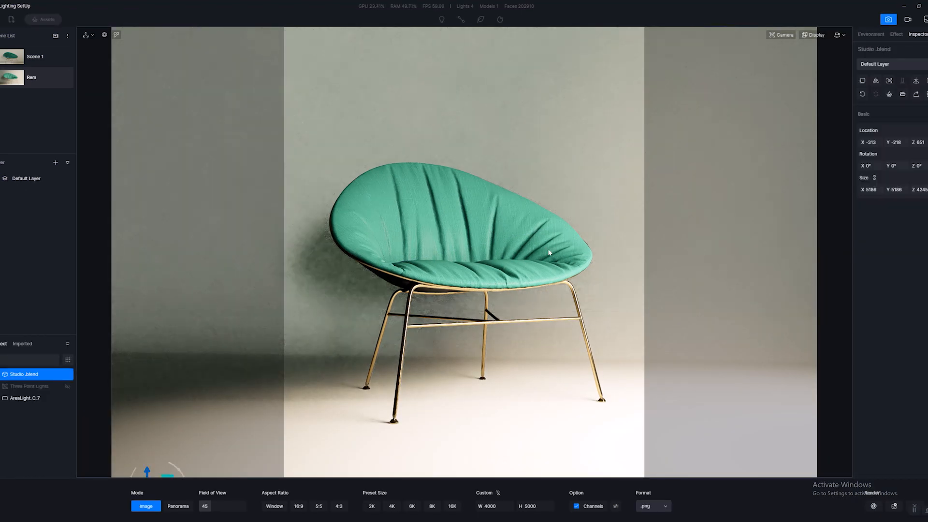
pyautogui.click(872, 35)
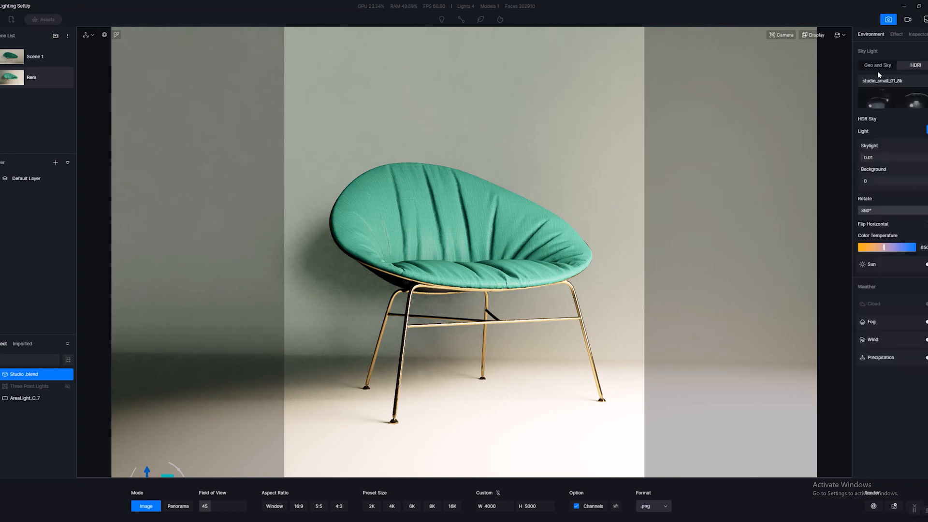
pyautogui.click(896, 36)
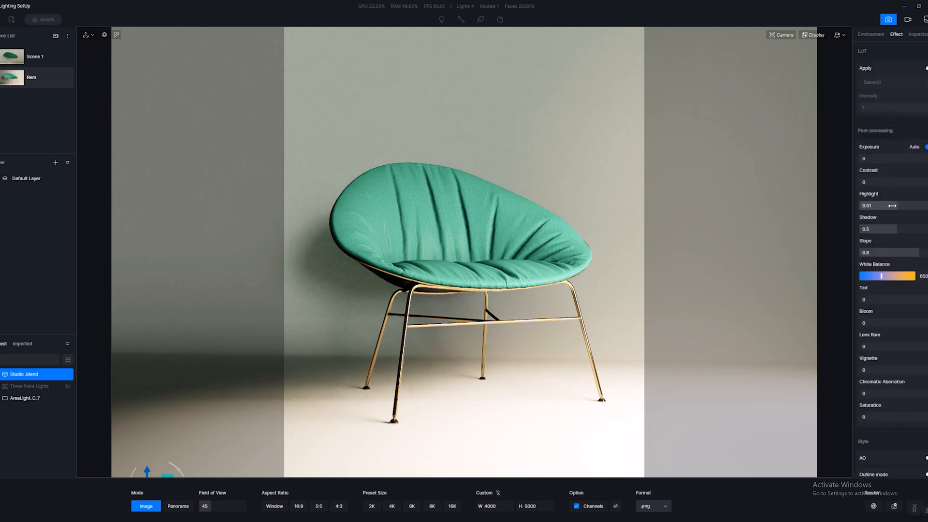
# Lower Highlight to 0.23, raise Shadow, and replace auto exposure with a higher manual exposure.
pyautogui.moveTo(892, 205); pyautogui.dragTo(907, 230)
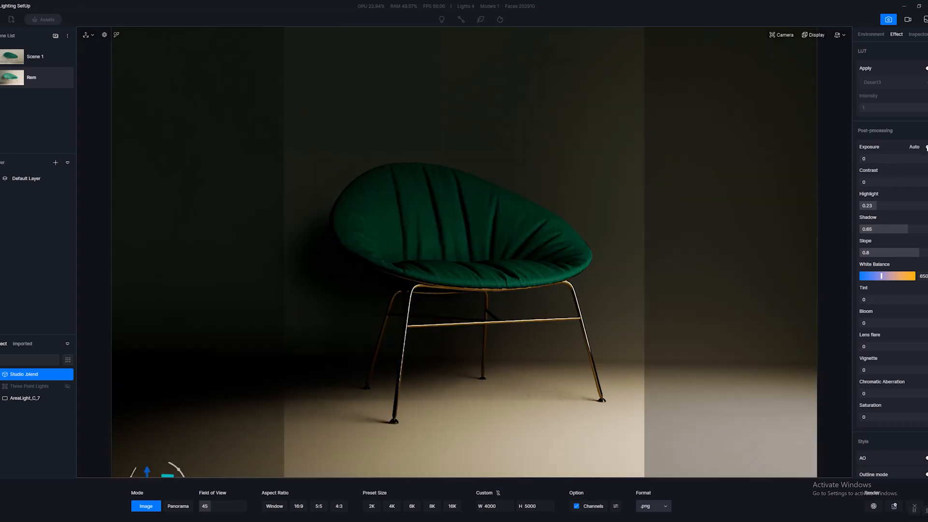
pyautogui.moveTo(890, 158); pyautogui.dragTo(909, 159)
pyautogui.moveTo(906, 229); pyautogui.dragTo(901, 229)
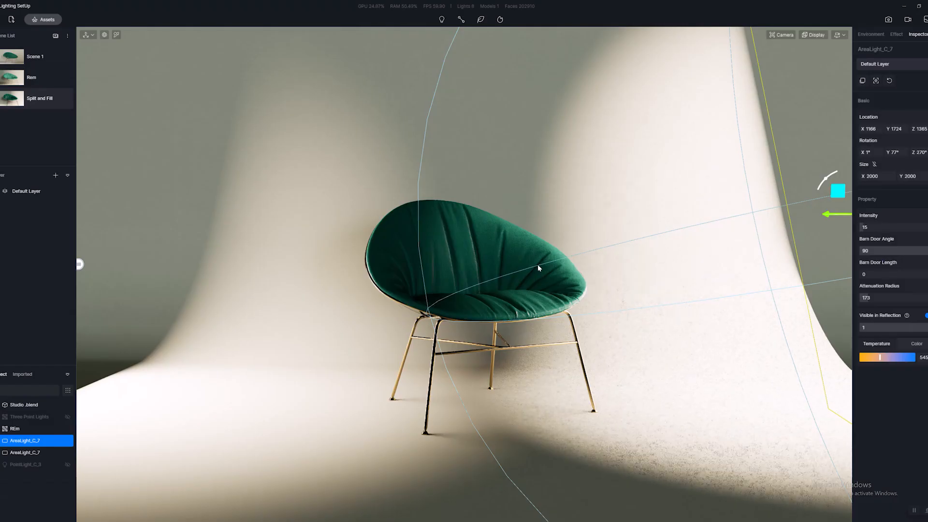
# Move the selected rect light in the Split and Fill scene sideways toward the chair, to about Y 1653.
pyautogui.scroll(-5, 538, 265)
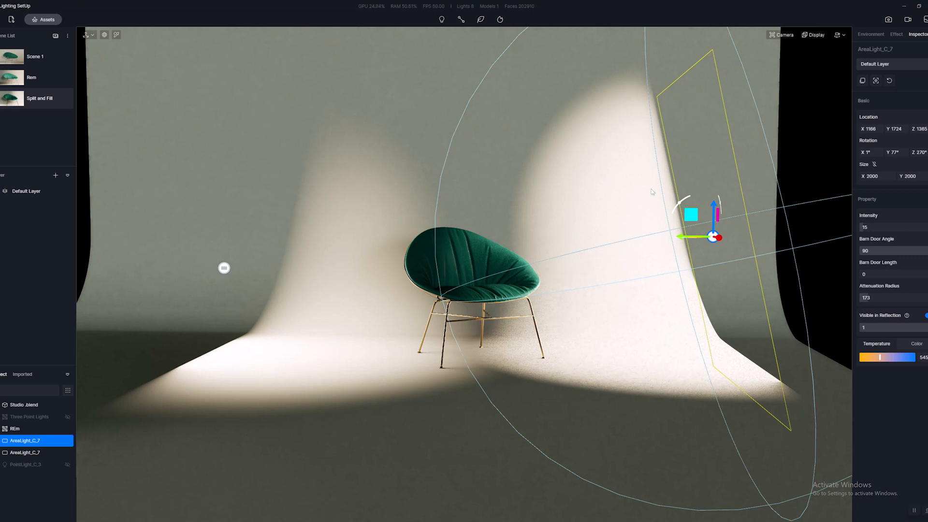
pyautogui.scroll(5, 720, 237)
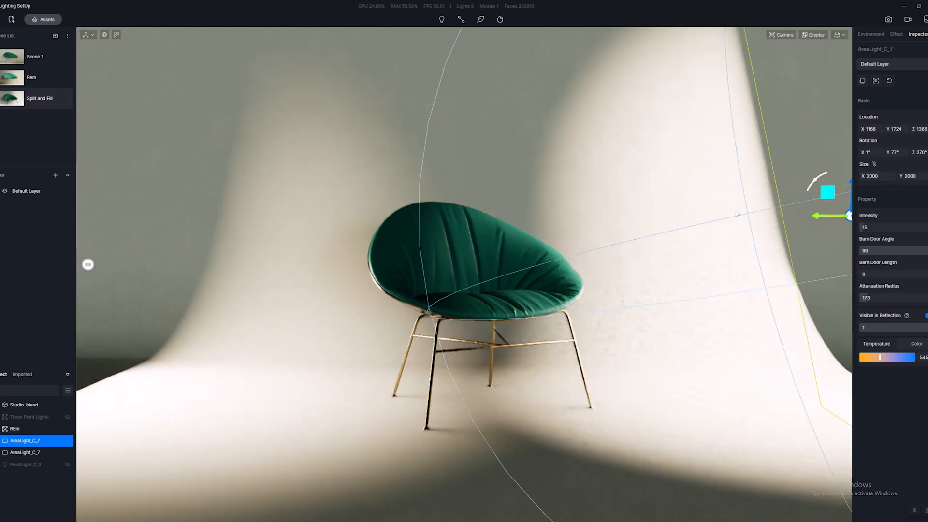
pyautogui.scroll(-3, 736, 214)
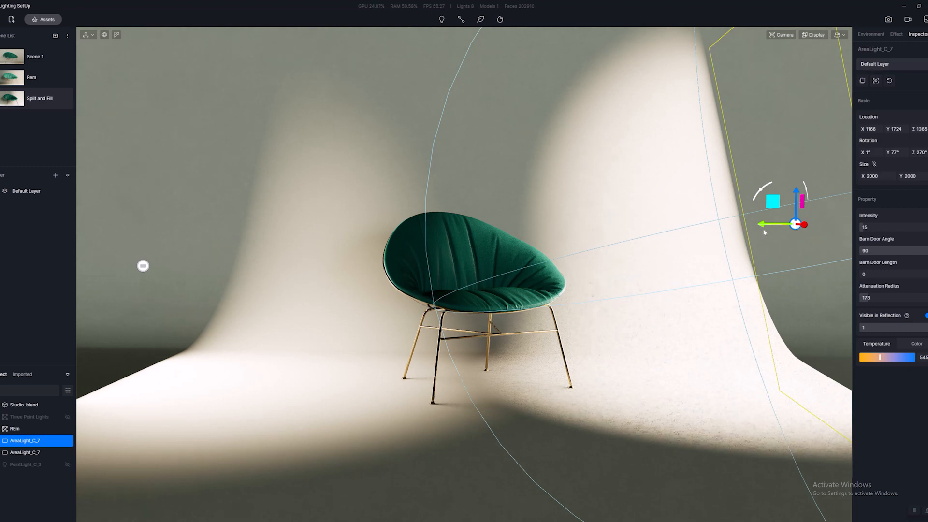
pyautogui.moveTo(764, 225); pyautogui.dragTo(749, 225)
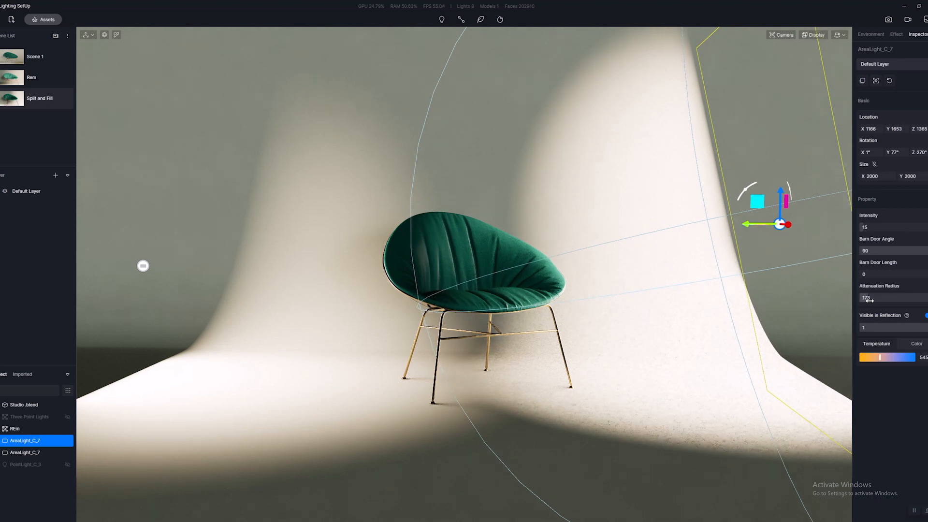
# Set the larger rect light's attenuation radius to 180 and move the smaller one toward the chair, to about Y -853, Z 1243.
pyautogui.moveTo(868, 300); pyautogui.dragTo(868, 301)
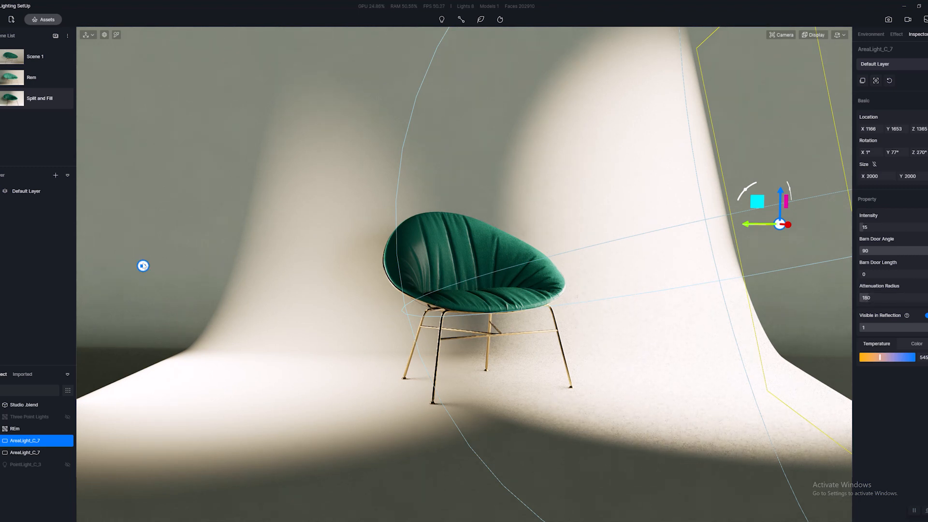
pyautogui.click(143, 266)
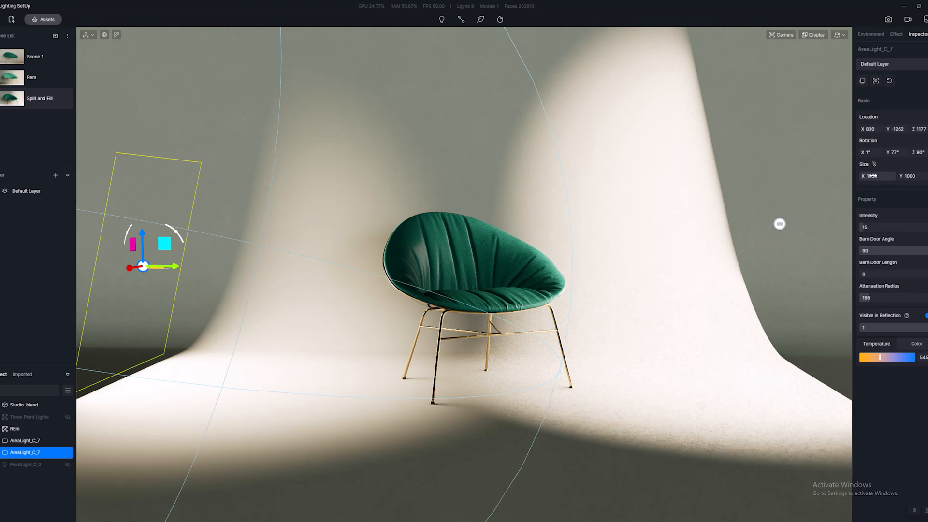
pyautogui.moveTo(175, 267); pyautogui.dragTo(212, 267)
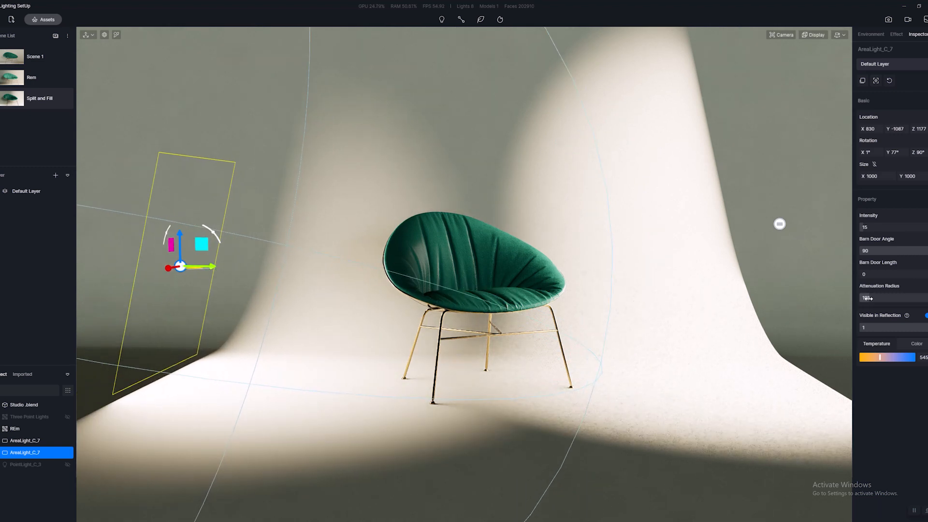
pyautogui.moveTo(869, 298); pyautogui.dragTo(869, 298)
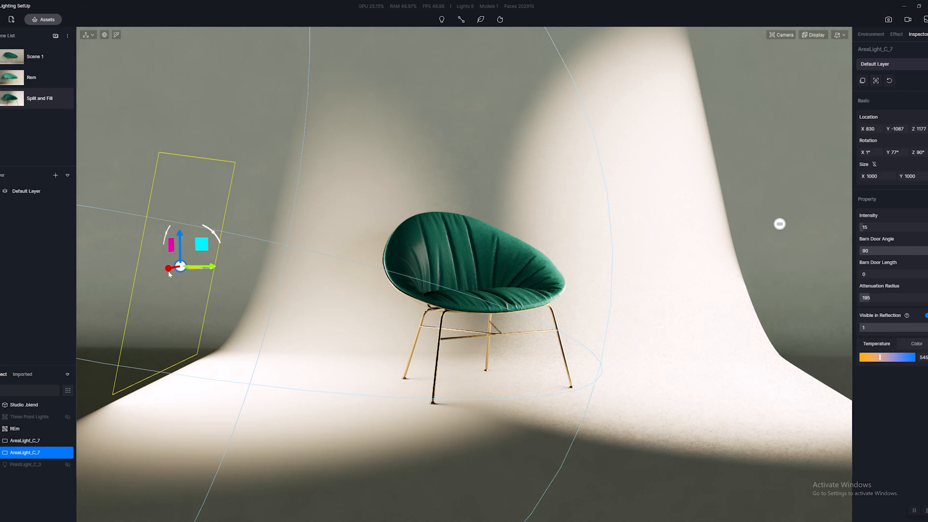
pyautogui.moveTo(215, 267); pyautogui.dragTo(270, 218)
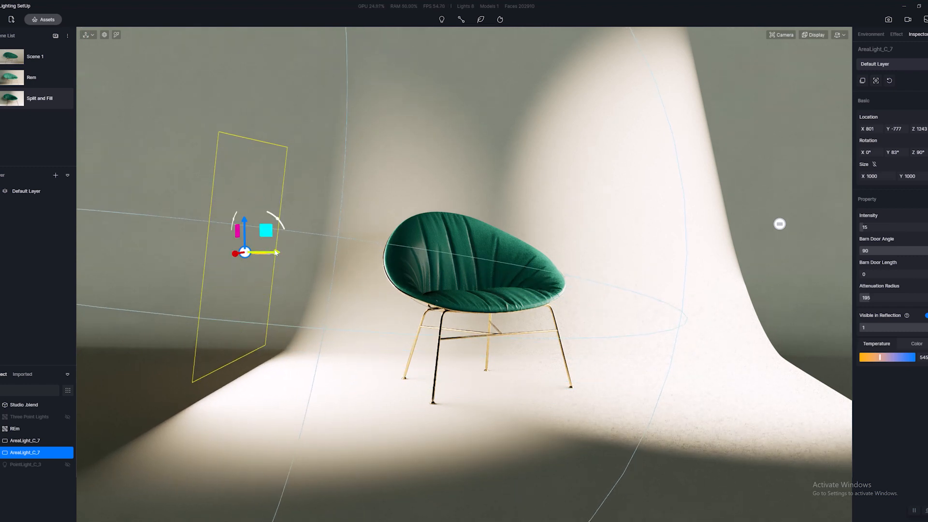
pyautogui.moveTo(278, 253)
pyautogui.mouseDown()
pyautogui.moveTo(246, 252)
pyautogui.moveTo(260, 254)
pyautogui.mouseUp()
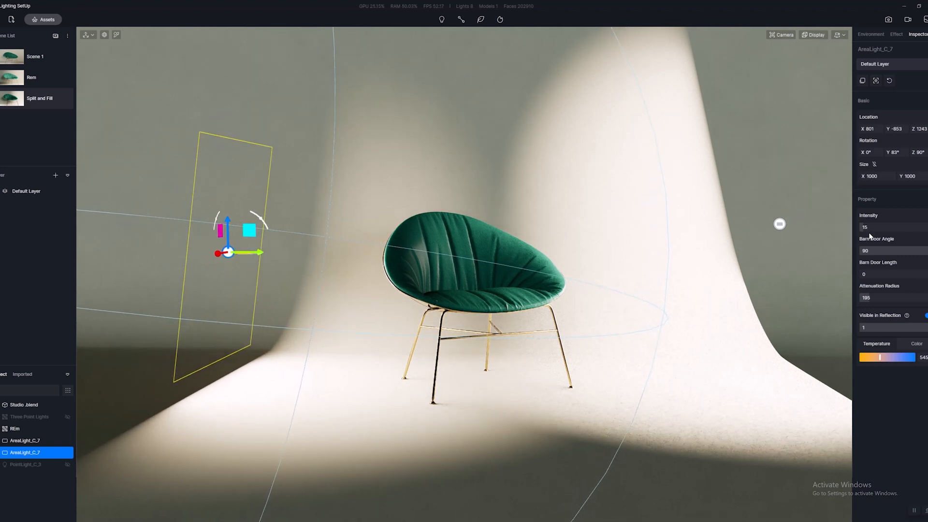
# Select the larger rect light with size 2000 and set its intensity to 25.
pyautogui.click(780, 225)
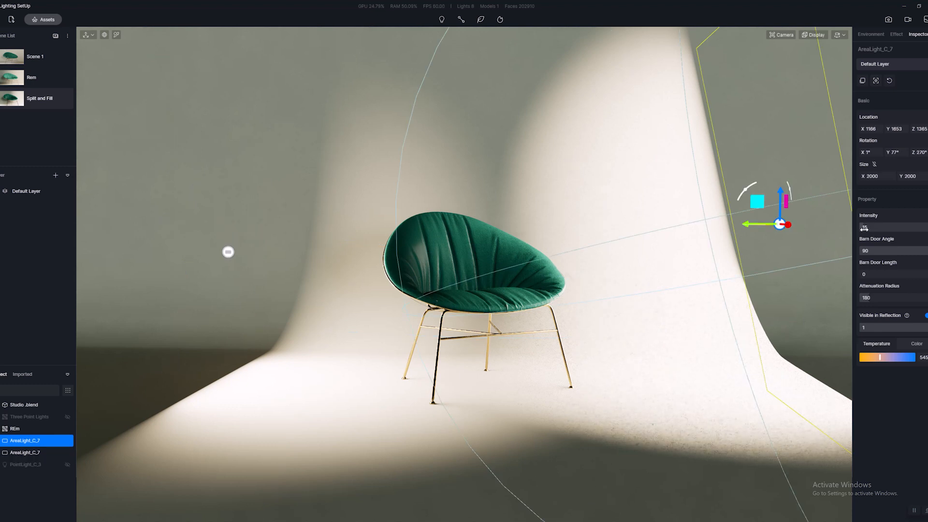
pyautogui.click(865, 228)
pyautogui.write('20')
pyautogui.press('Return')
pyautogui.click(866, 228)
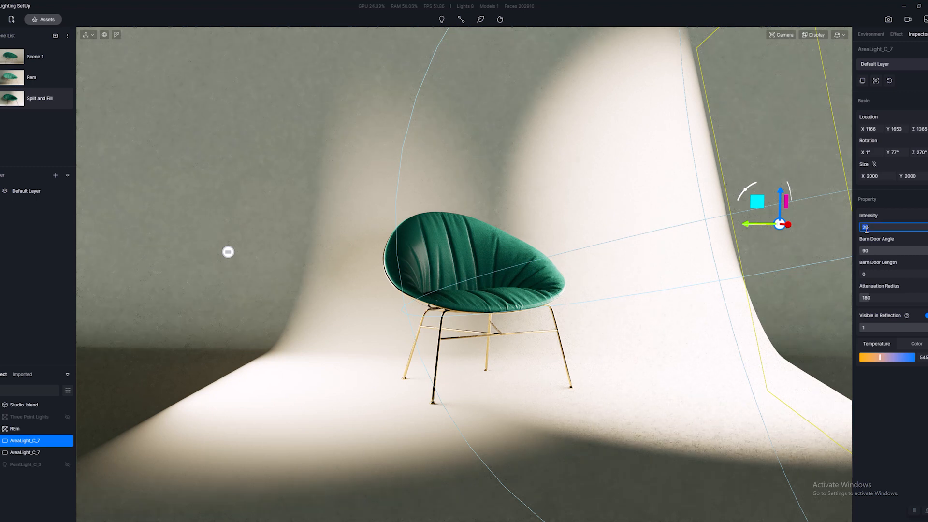
pyautogui.write('25')
pyautogui.press('Return')
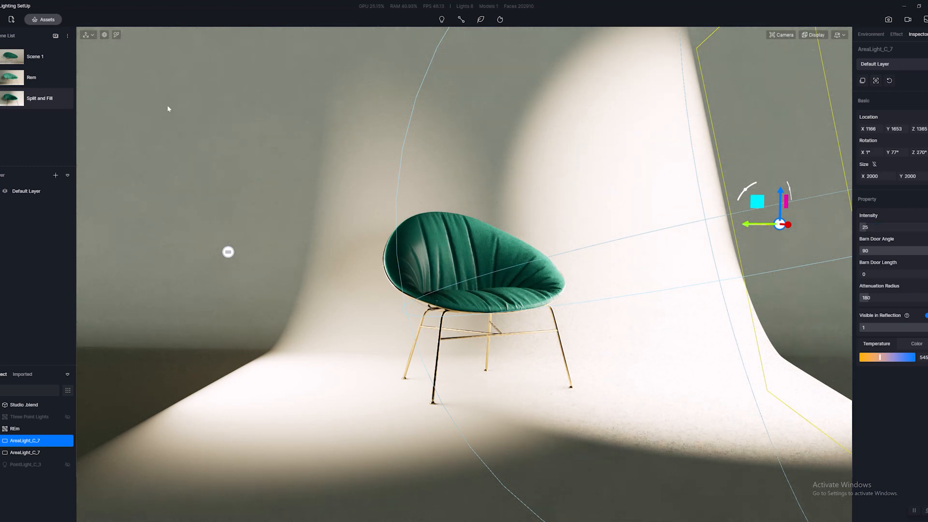
# Recall the Split and Fill view in image output mode and set its exposure to 0.35 and highlight to 0.38.
pyautogui.click(61, 97)
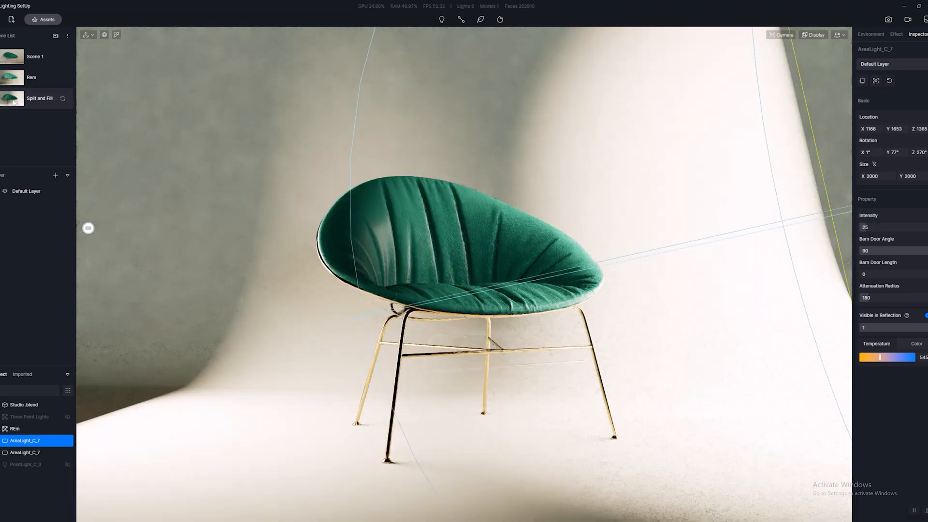
pyautogui.click(889, 19)
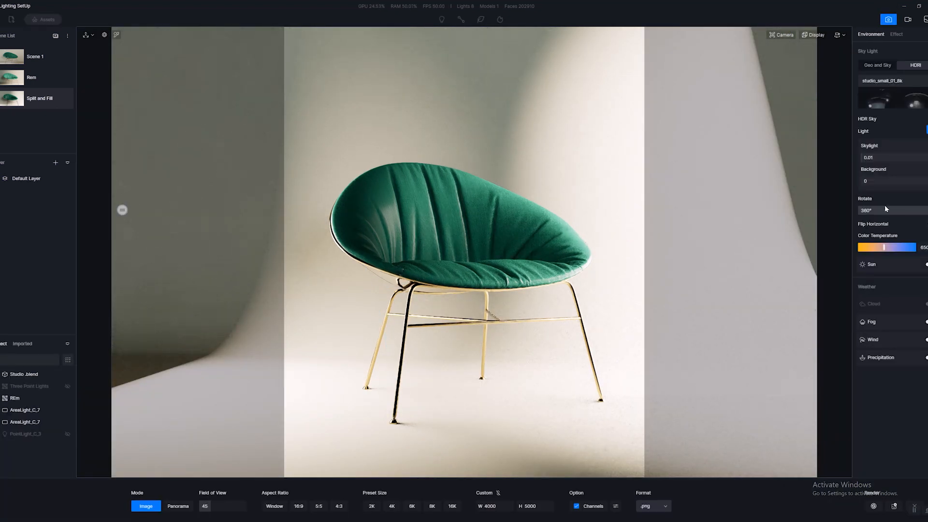
pyautogui.click(897, 34)
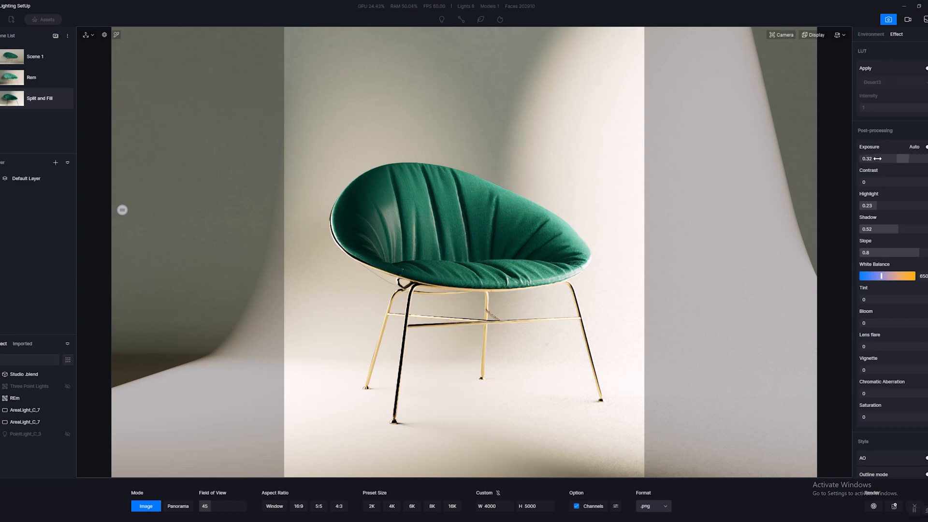
pyautogui.moveTo(907, 159)
pyautogui.mouseDown()
pyautogui.moveTo(890, 158)
pyautogui.moveTo(904, 160)
pyautogui.mouseUp()
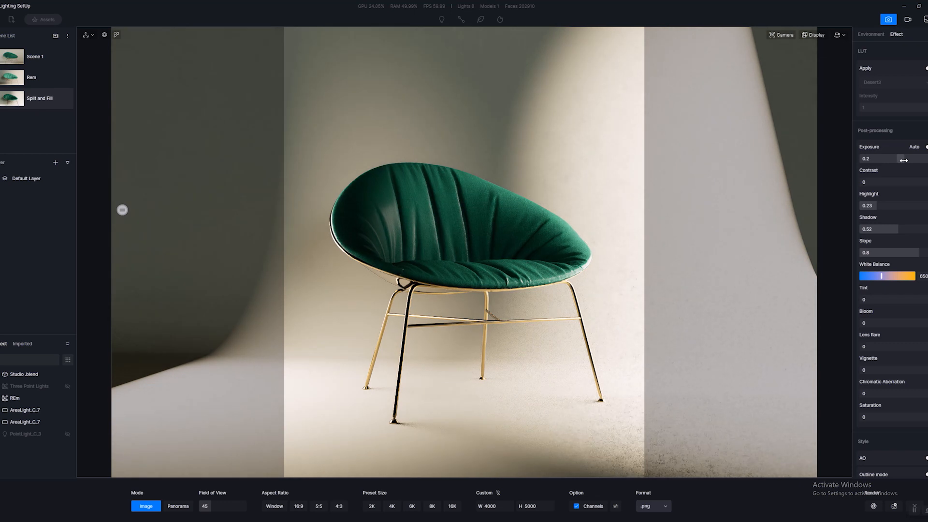
pyautogui.moveTo(903, 160); pyautogui.dragTo(906, 160)
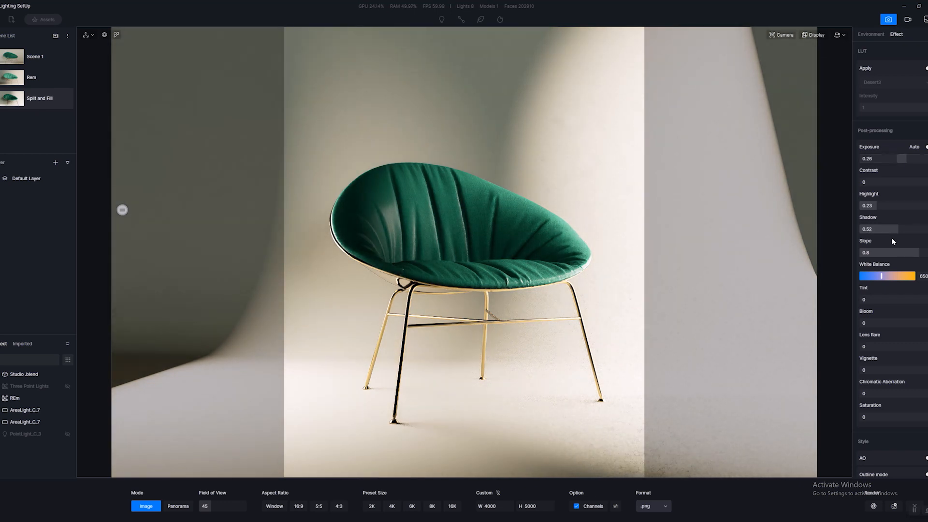
pyautogui.moveTo(879, 206); pyautogui.dragTo(894, 206)
pyautogui.moveTo(908, 163); pyautogui.dragTo(910, 158)
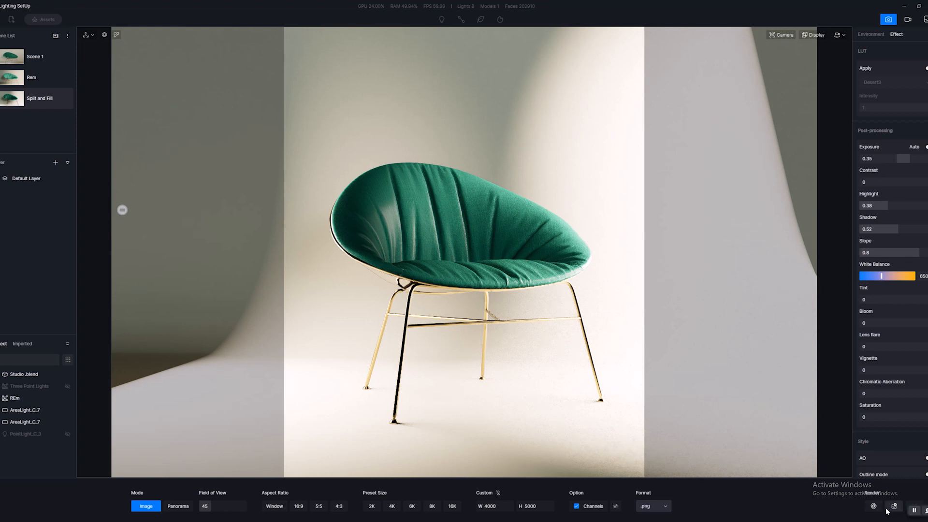
pyautogui.click(914, 511)
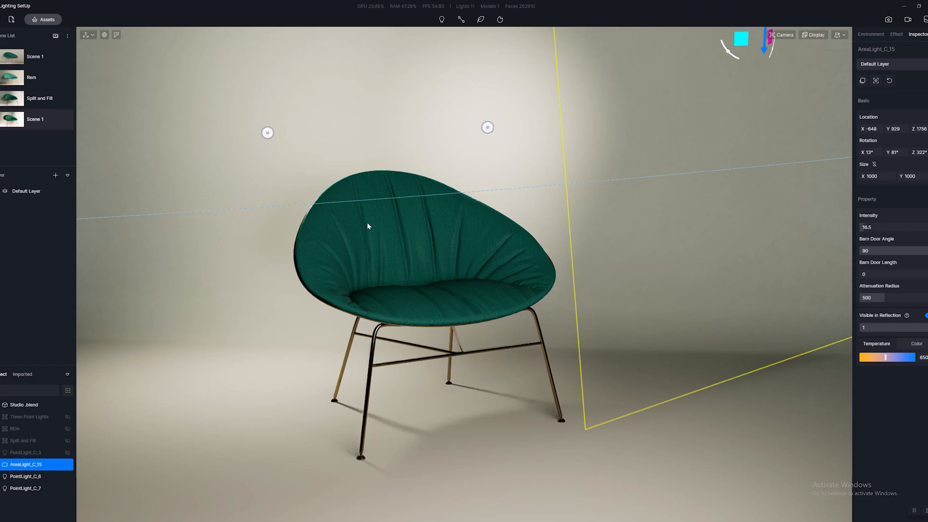
# Move PointLight_C_6 behind the chair outward and forward, to about X 1115, Y -462.
pyautogui.click(457, 259)
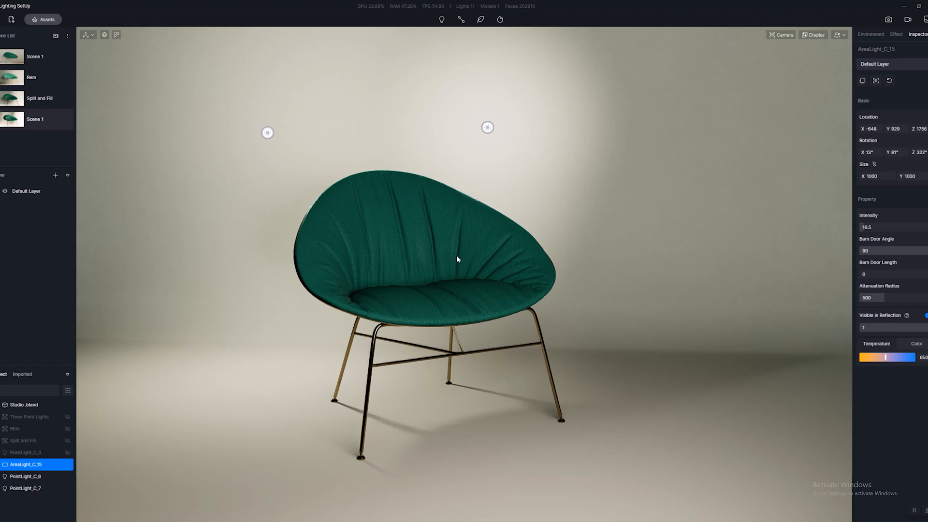
pyautogui.scroll(-3, 457, 255)
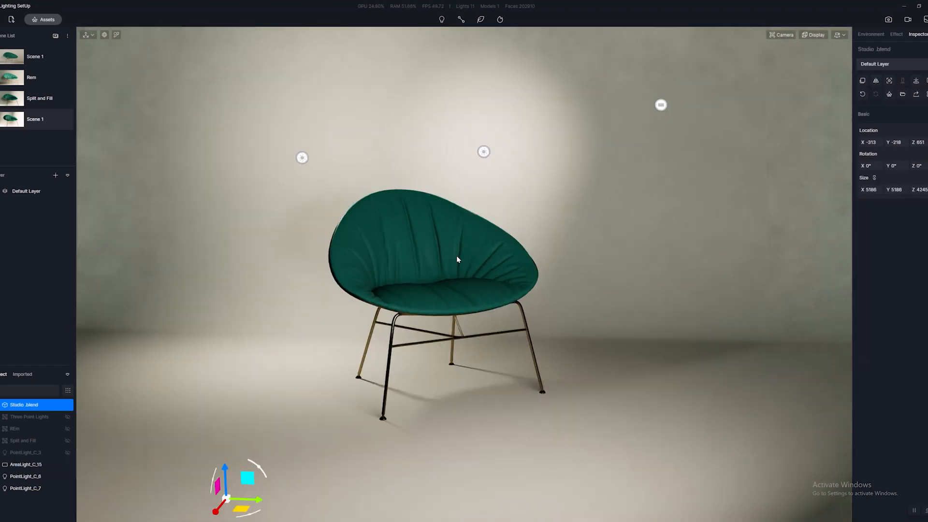
pyautogui.scroll(1, 445, 246)
pyautogui.moveTo(431, 233); pyautogui.dragTo(500, 347, button='middle')
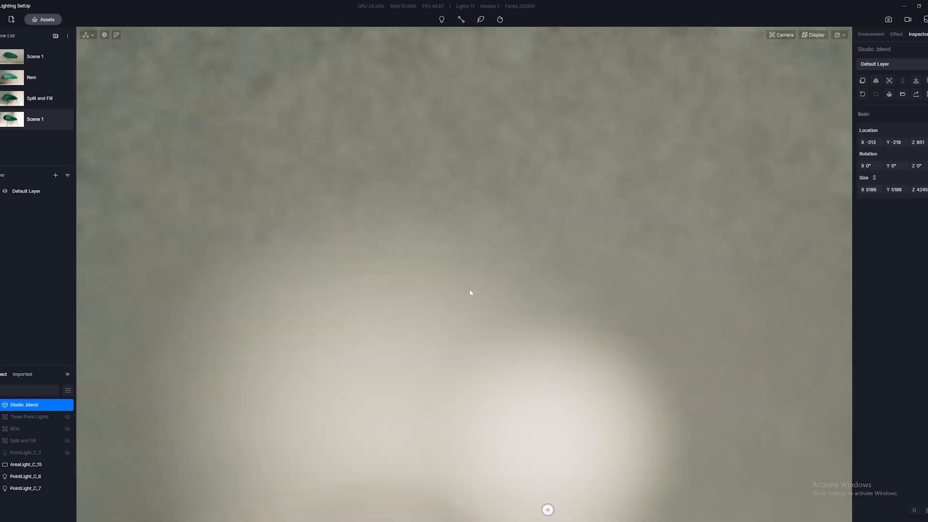
pyautogui.scroll(-2, 476, 286)
pyautogui.scroll(2, 477, 271)
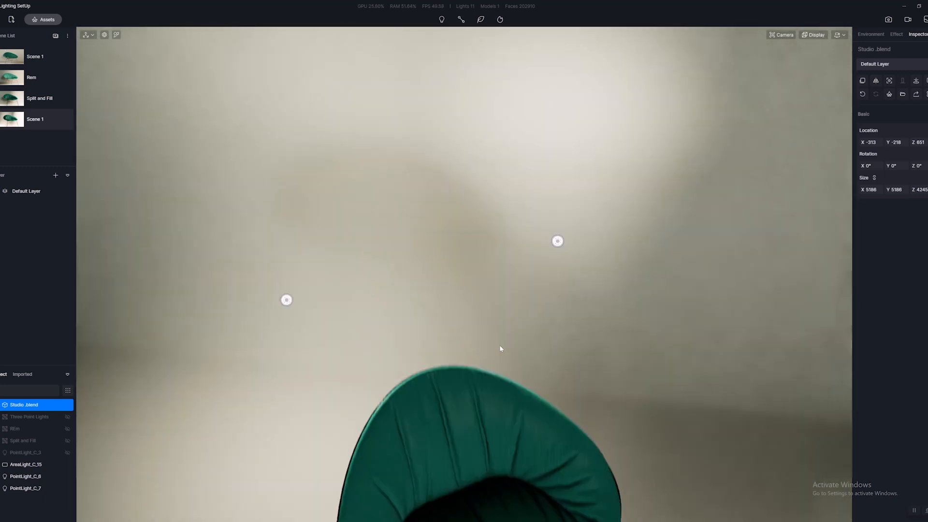
pyautogui.click(293, 294)
pyautogui.scroll(-2, 296, 296)
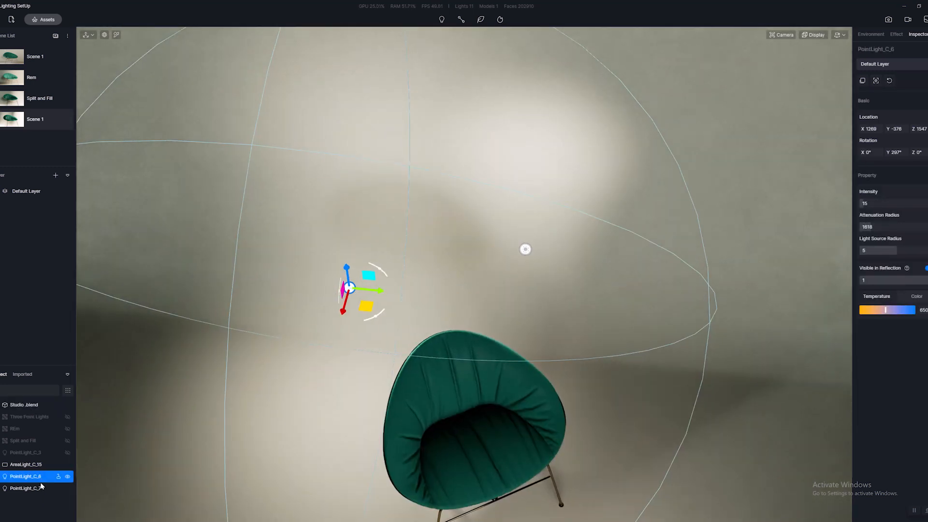
pyautogui.moveTo(367, 308); pyautogui.dragTo(342, 331)
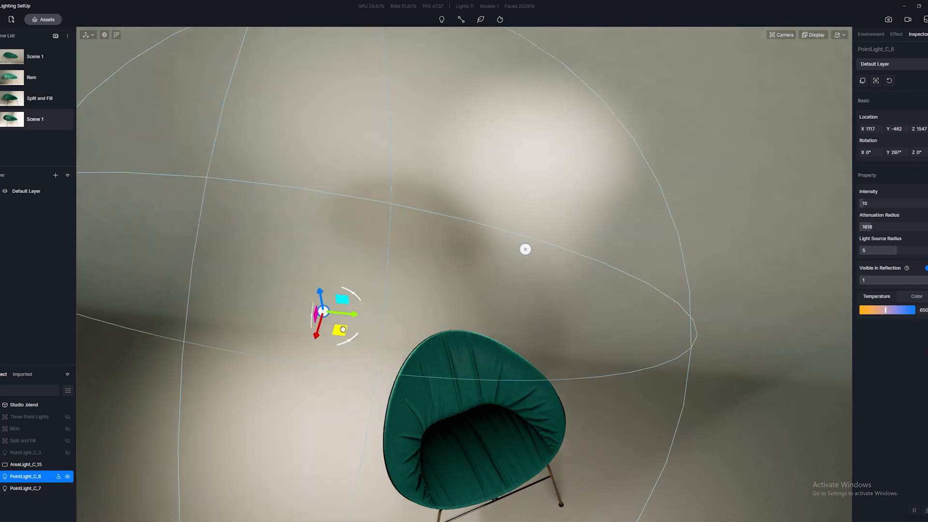
# Move PointLight_C_7 behind the chair to about X 1526, Y 528, and set its attenuation radius to 1022.
pyautogui.click(526, 253)
pyautogui.moveTo(549, 269); pyautogui.dragTo(574, 284)
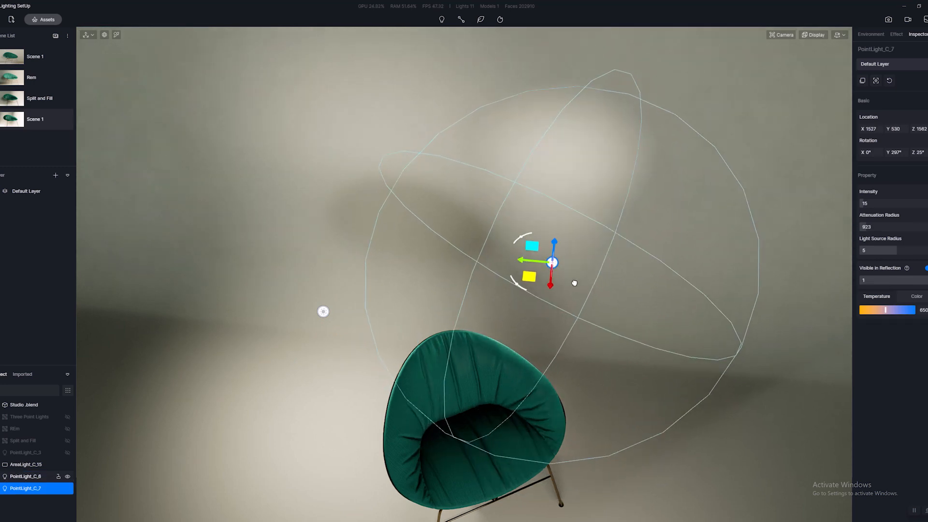
pyautogui.moveTo(582, 402); pyautogui.dragTo(606, 321, button='right')
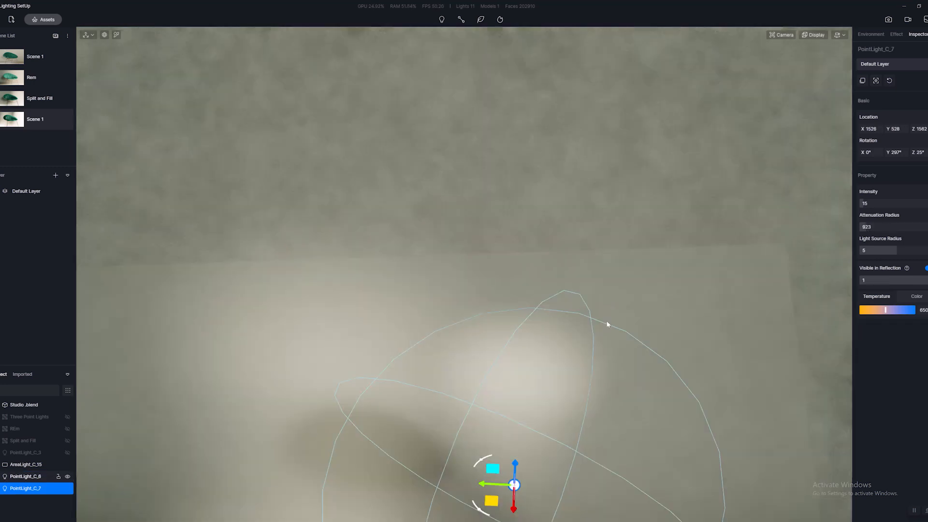
pyautogui.moveTo(606, 321); pyautogui.dragTo(614, 253, button='middle')
pyautogui.moveTo(612, 253); pyautogui.dragTo(584, 244, button='right')
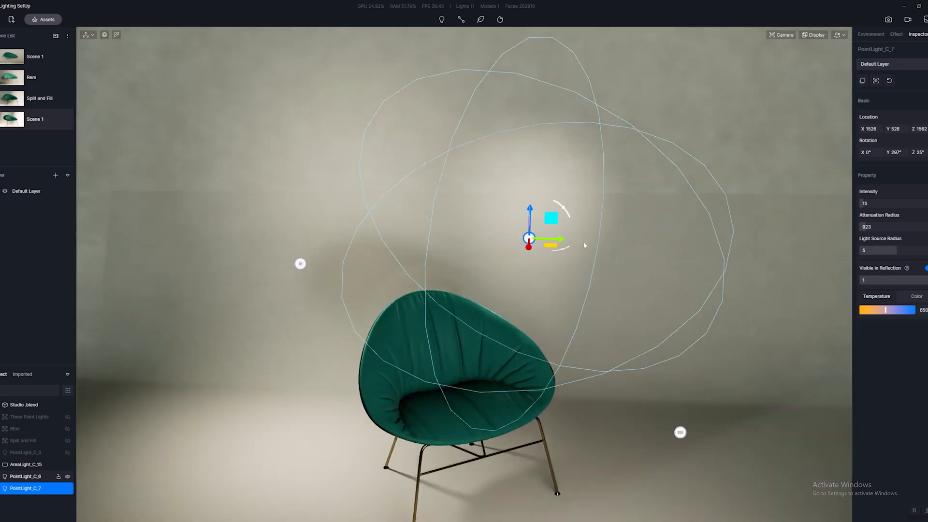
pyautogui.moveTo(614, 310); pyautogui.dragTo(624, 208, button='middle')
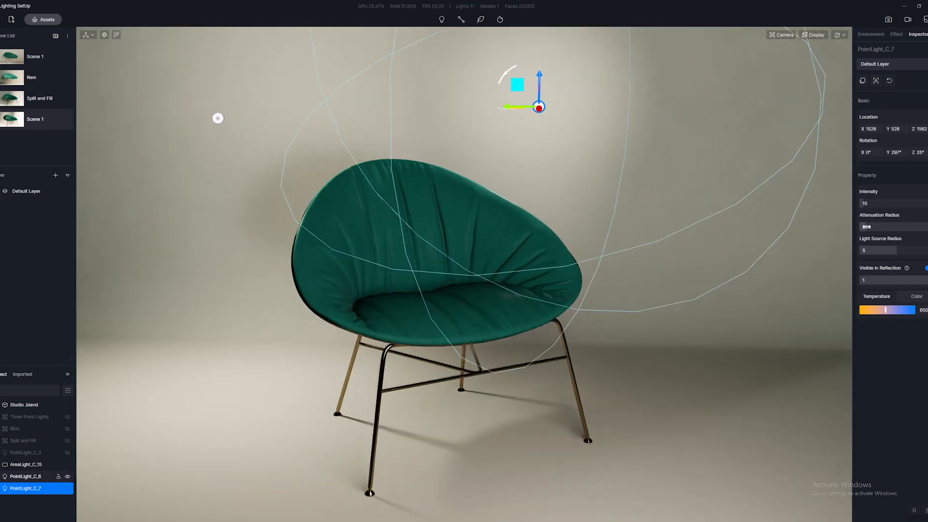
pyautogui.moveTo(867, 227); pyautogui.dragTo(870, 226)
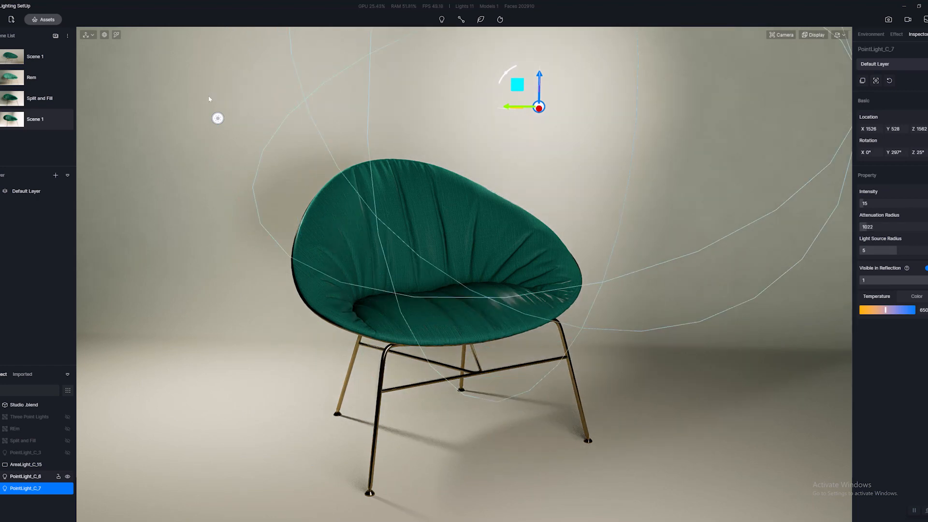
# Select the rect light AreaLight_C_15 in front of the chair and set its attenuation radius to 0.
pyautogui.click(218, 118)
pyautogui.moveTo(476, 242); pyautogui.dragTo(453, 242, button='right')
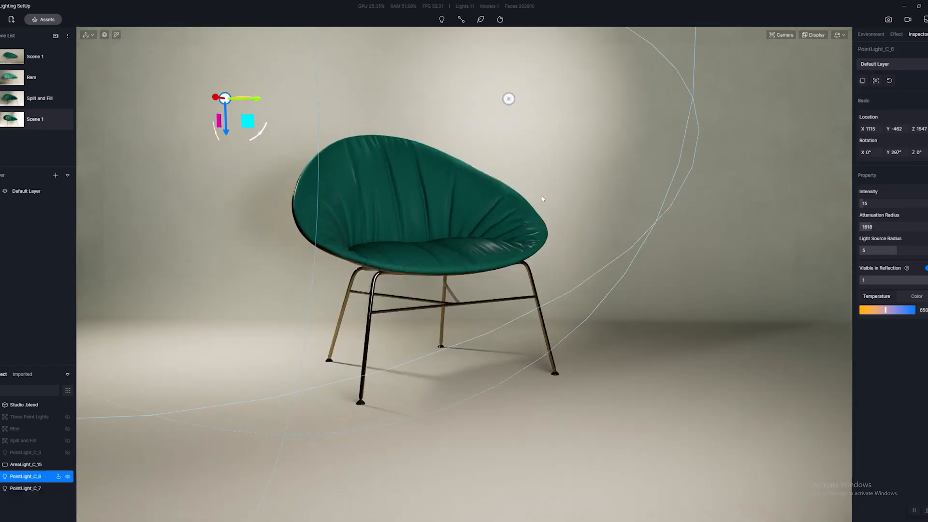
pyautogui.press('e')
pyautogui.click(772, 62)
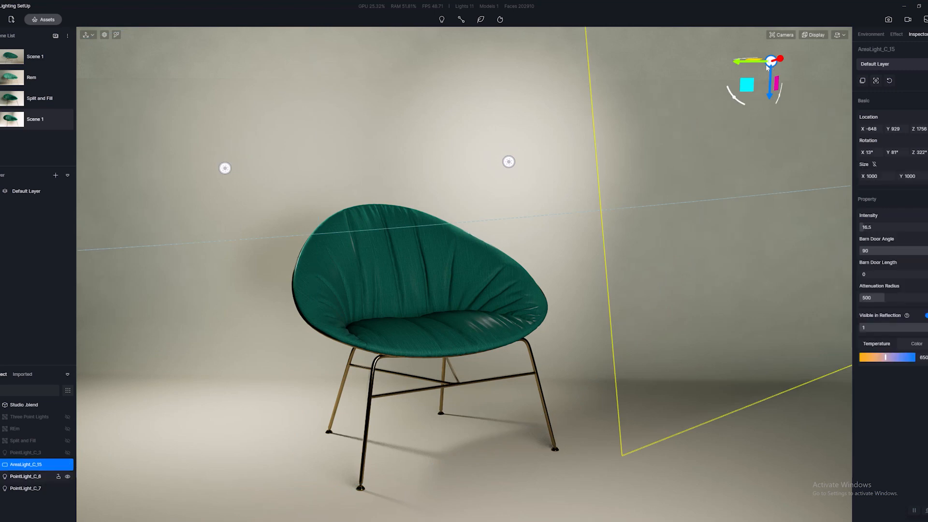
pyautogui.click(883, 297)
pyautogui.write('0')
# Move the rect light closer to the chair, to about X -314, Y 855, and rotate it to about Z 342°.
pyautogui.moveTo(740, 255); pyautogui.dragTo(616, 438, button='right')
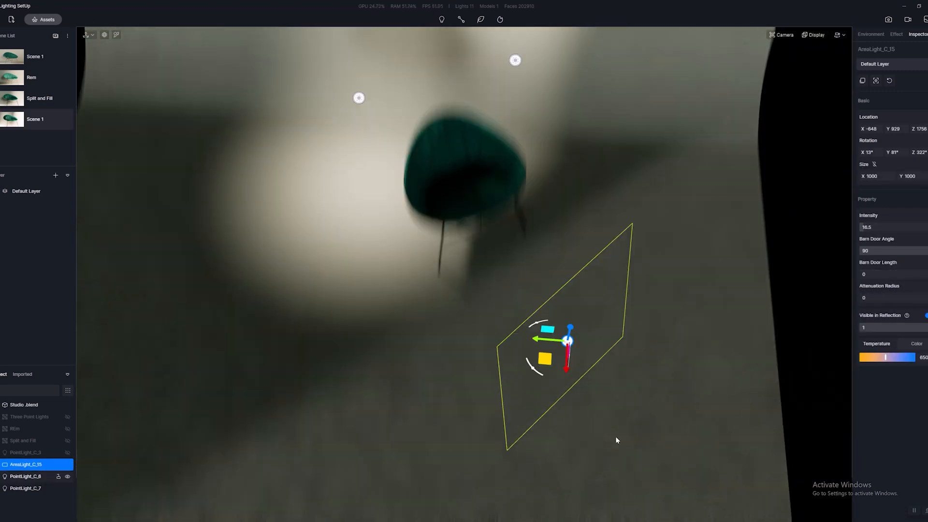
pyautogui.moveTo(534, 303); pyautogui.dragTo(523, 249)
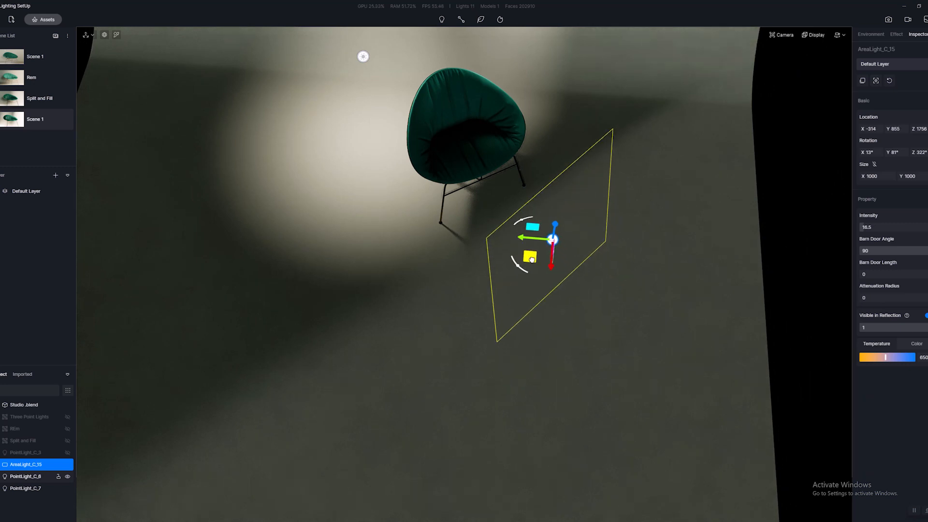
pyautogui.moveTo(670, 330); pyautogui.dragTo(485, 196, button='right')
pyautogui.moveTo(487, 212); pyautogui.dragTo(470, 214)
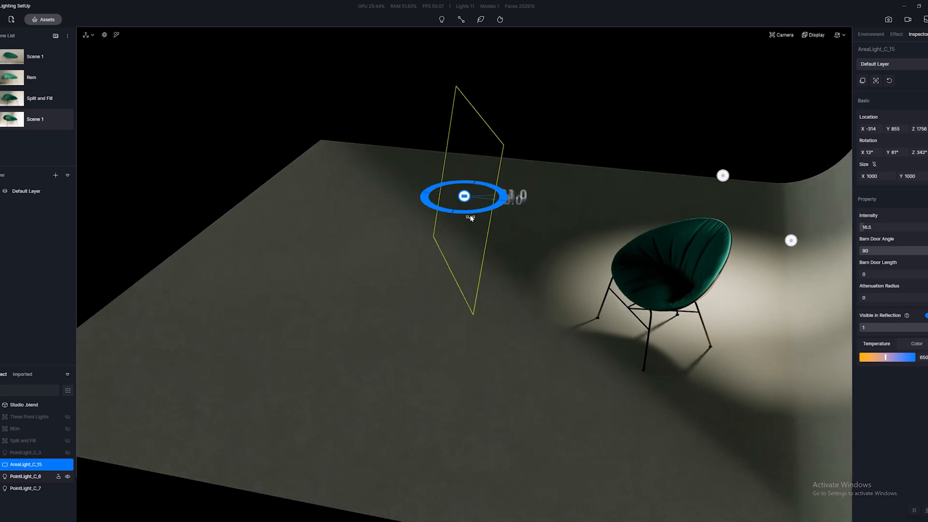
# Delete the rect light AreaLight_C_15 and place a new rect light on the floor in front of the chair.
pyautogui.moveTo(376, 286); pyautogui.dragTo(646, 462, button='right')
pyautogui.moveTo(505, 378); pyautogui.dragTo(543, 338)
pyautogui.press('Delete')
pyautogui.press('4')
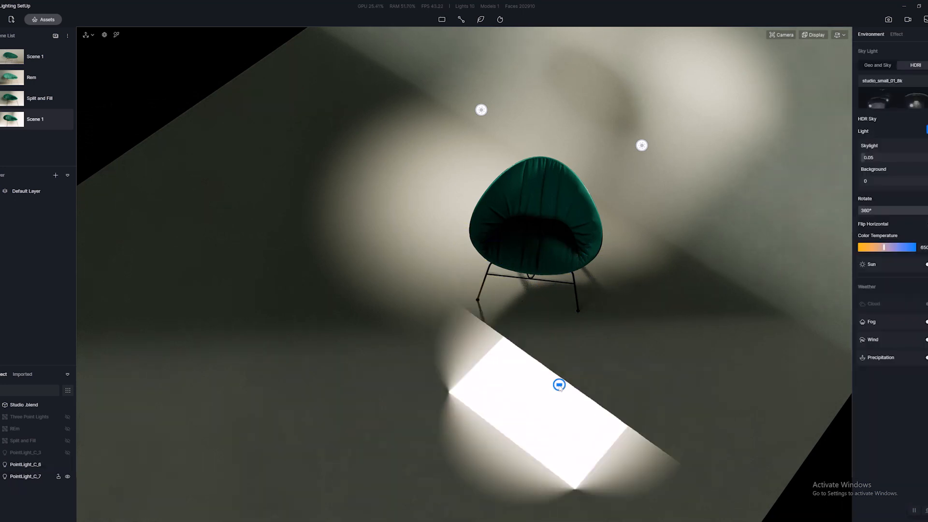
pyautogui.click(538, 394)
# Rotate the new rect light upright, to about 274° on Y.
pyautogui.moveTo(672, 409); pyautogui.dragTo(410, 367, button='right')
pyautogui.moveTo(410, 367); pyautogui.dragTo(410, 227, button='middle')
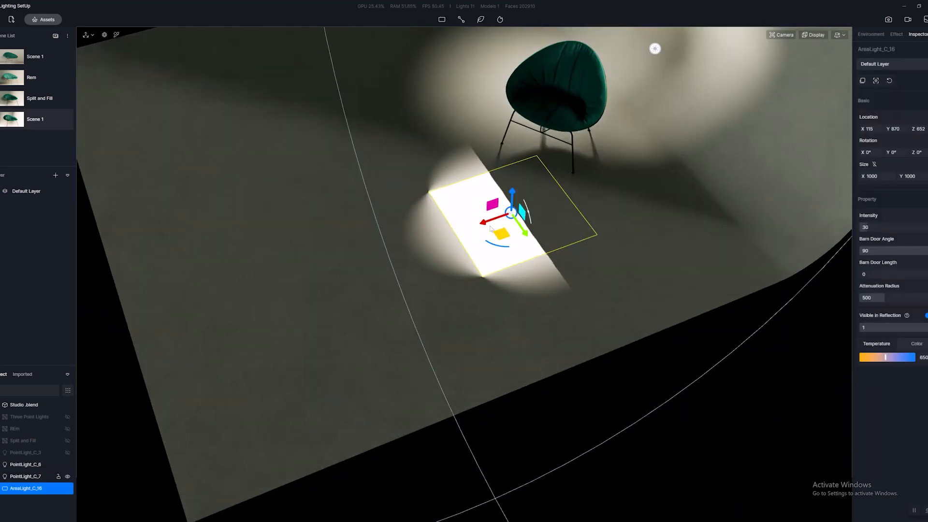
pyautogui.moveTo(456, 133); pyautogui.dragTo(454, 255, button='middle')
pyautogui.moveTo(454, 256); pyautogui.dragTo(401, 94, button='right')
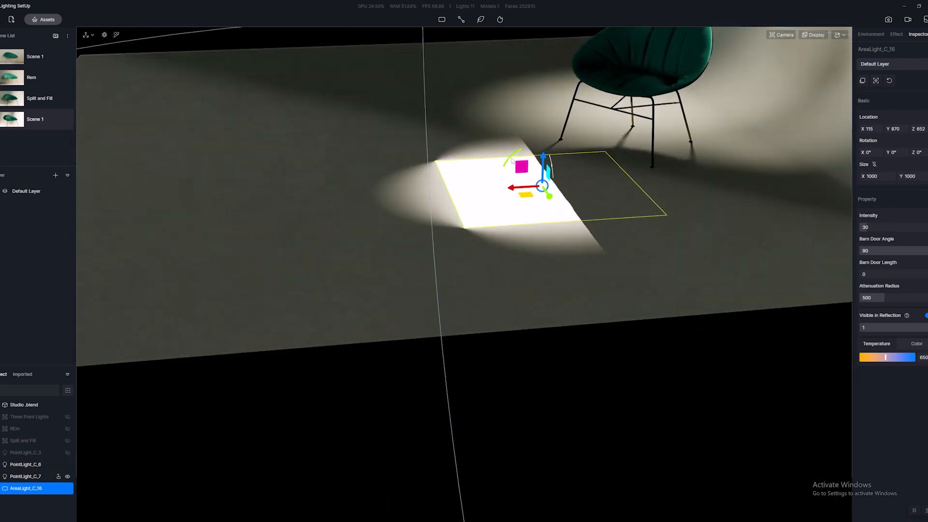
pyautogui.moveTo(513, 160); pyautogui.dragTo(588, 134)
pyautogui.moveTo(579, 167); pyautogui.dragTo(576, 248, button='middle')
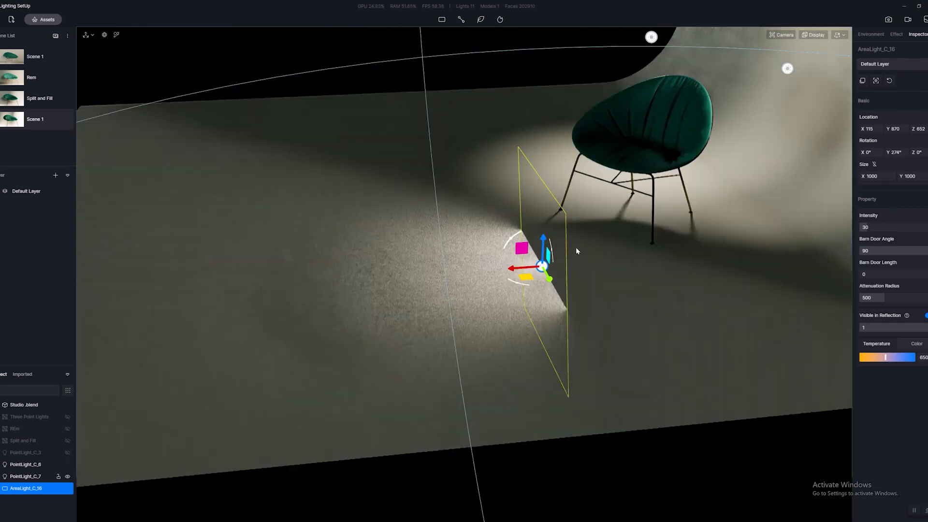
# Raise the rect light to about Z 1413, turn it to about 148° on Z, and move it to about X -103, Y 826.
pyautogui.moveTo(547, 240); pyautogui.dragTo(550, 118)
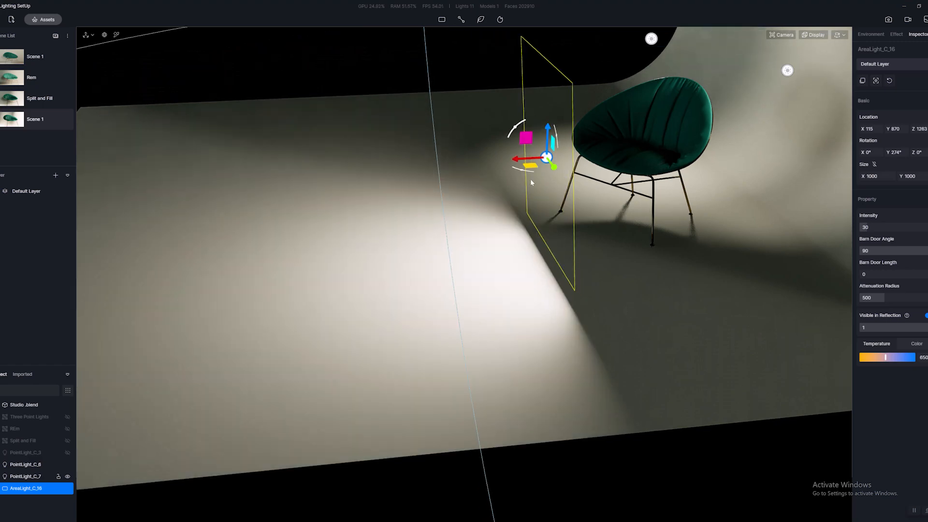
pyautogui.moveTo(524, 174); pyautogui.dragTo(558, 87)
pyautogui.moveTo(634, 232); pyautogui.dragTo(581, 297, button='right')
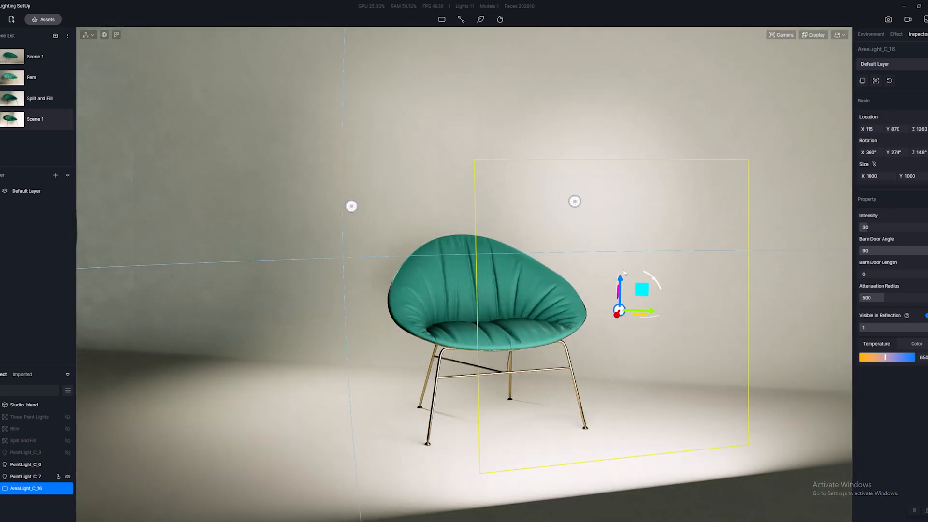
pyautogui.moveTo(640, 318); pyautogui.dragTo(653, 315)
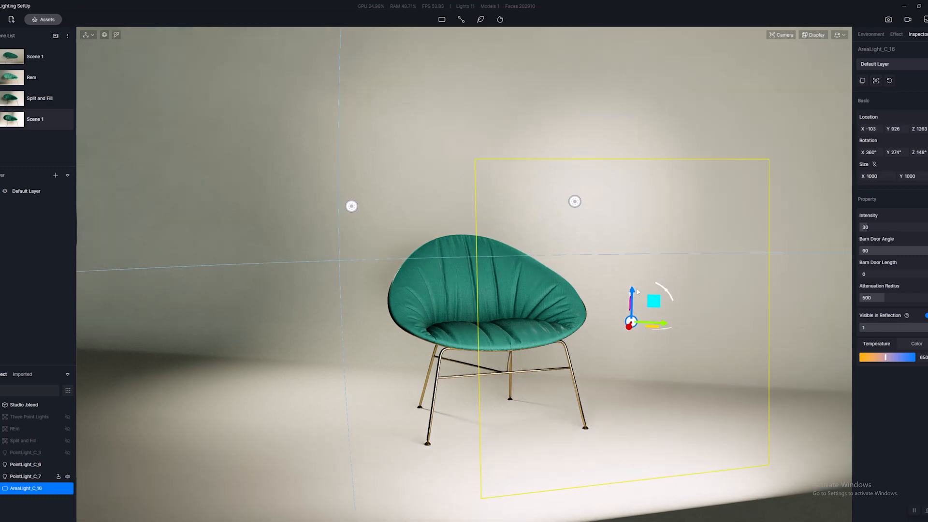
pyautogui.moveTo(633, 277); pyautogui.dragTo(633, 236)
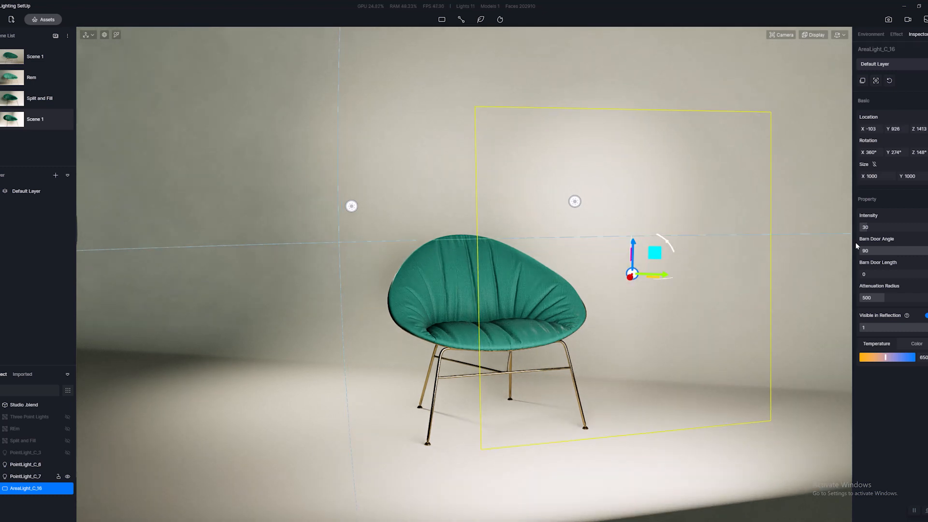
# Set the rect light's intensity to 20 and deselect it to check the chair up close.
pyautogui.click(868, 226)
pyautogui.write('20')
pyautogui.press('Return')
pyautogui.moveTo(472, 344); pyautogui.dragTo(549, 318, button='right')
pyautogui.press('Escape')
pyautogui.scroll(5, 556, 306)
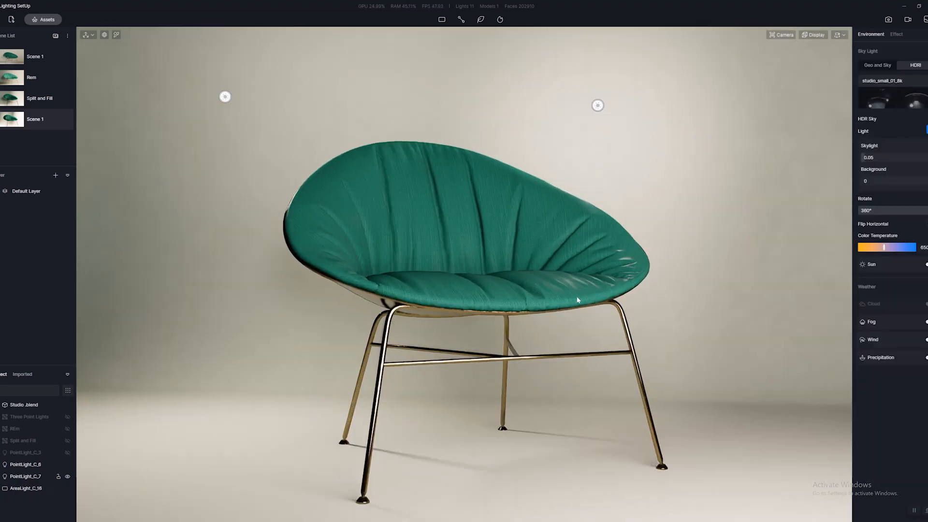
# Restore the camera view of the last scene in the list and open the image rendering mode.
pyautogui.click(16, 121)
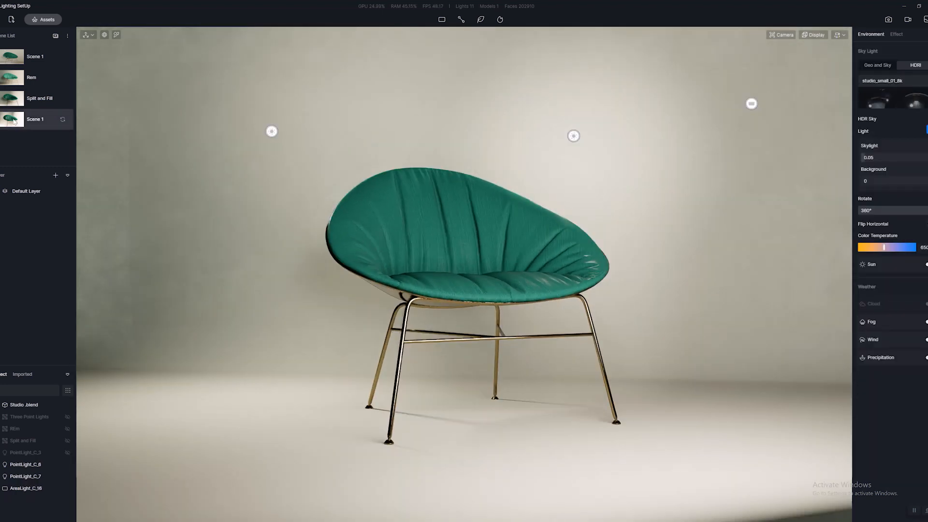
pyautogui.click(888, 19)
pyautogui.moveTo(517, 184); pyautogui.dragTo(528, 180, button='right')
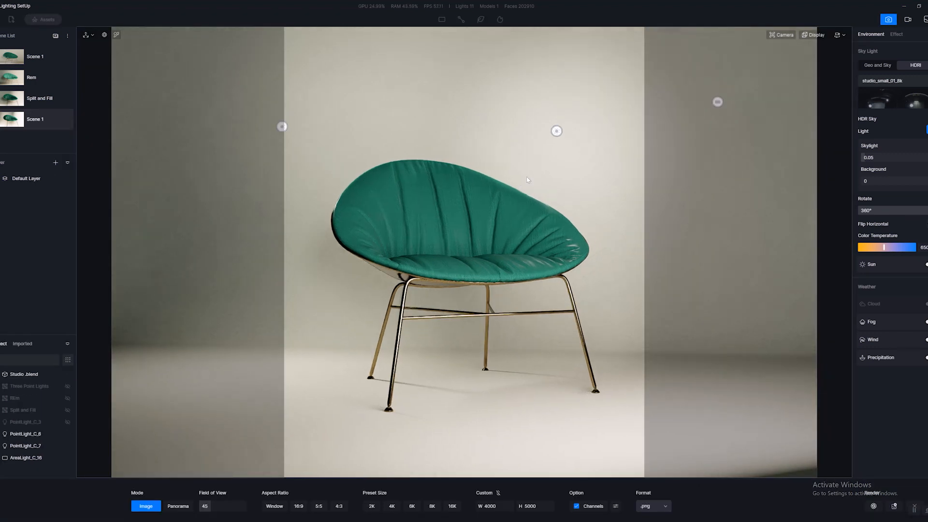
pyautogui.click(527, 180)
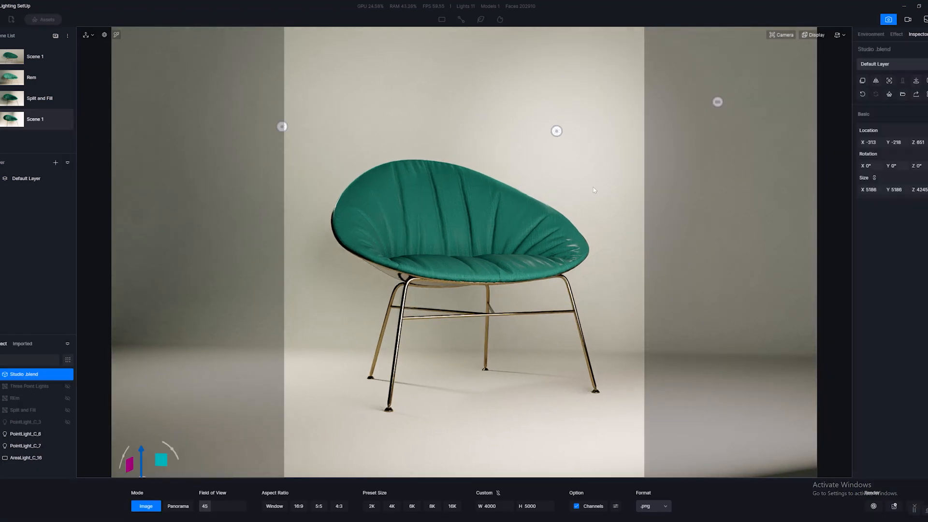
# Adjust the post-processing to exposure -0.07, highlight 0.99 and shadow 0.61.
pyautogui.click(870, 35)
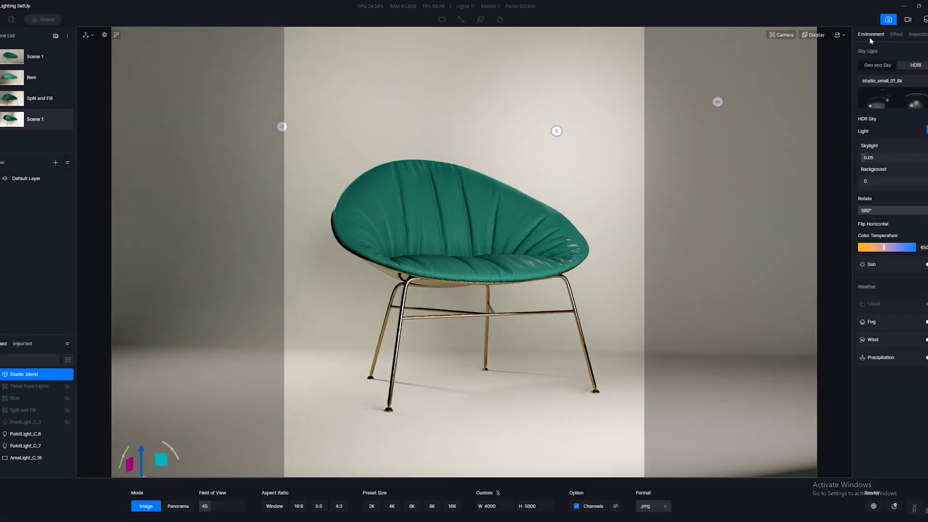
pyautogui.click(897, 35)
pyautogui.moveTo(899, 157); pyautogui.dragTo(895, 156)
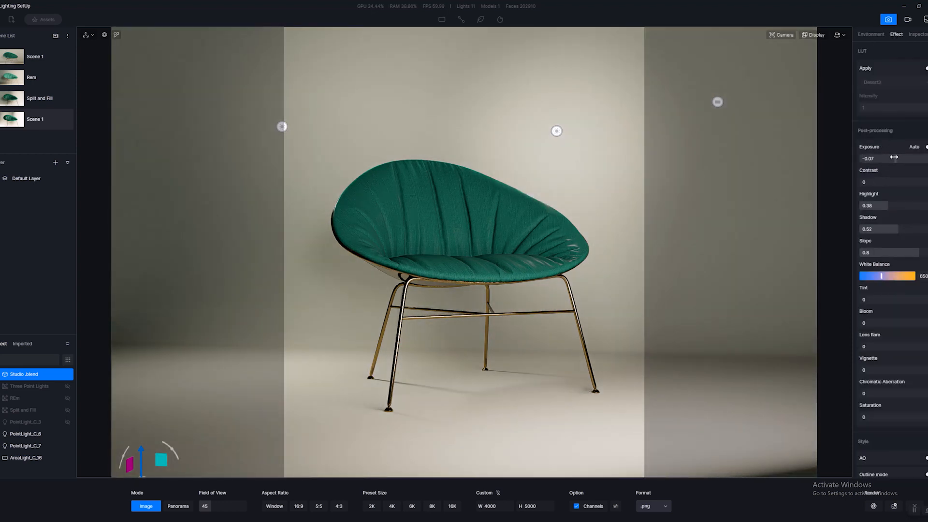
pyautogui.moveTo(894, 205); pyautogui.dragTo(900, 230)
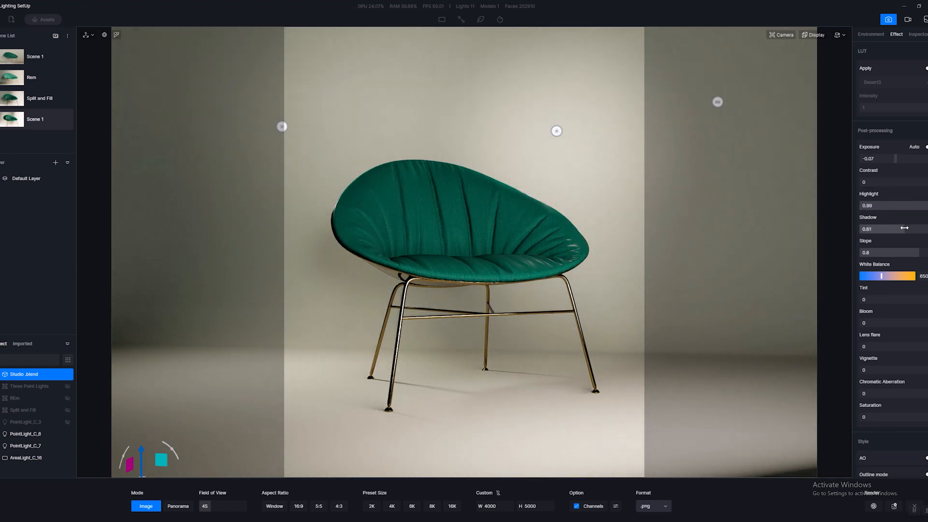
# Set the camera navigation speed to 1 and reframe the chair within the render frame.
pyautogui.moveTo(509, 333); pyautogui.dragTo(524, 321, button='right')
pyautogui.press('a')
pyautogui.press('d')
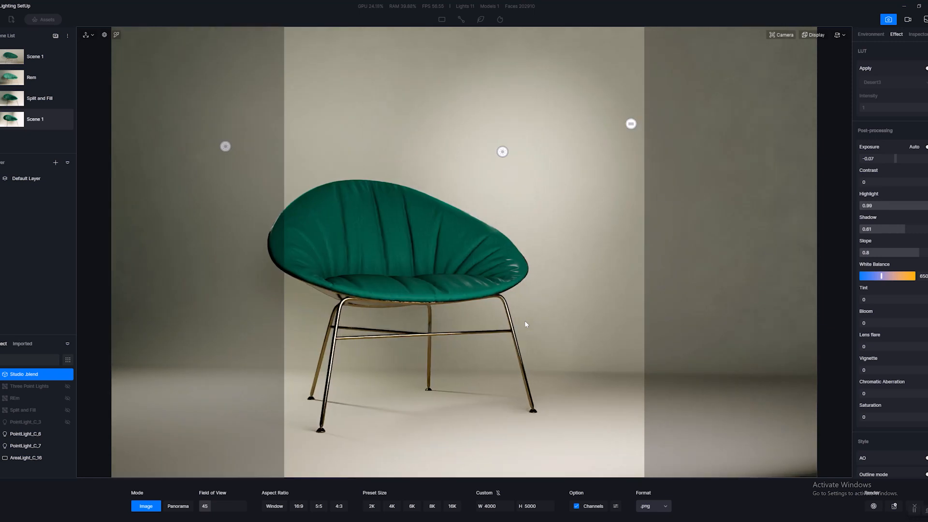
pyautogui.press('a')
pyautogui.press('d')
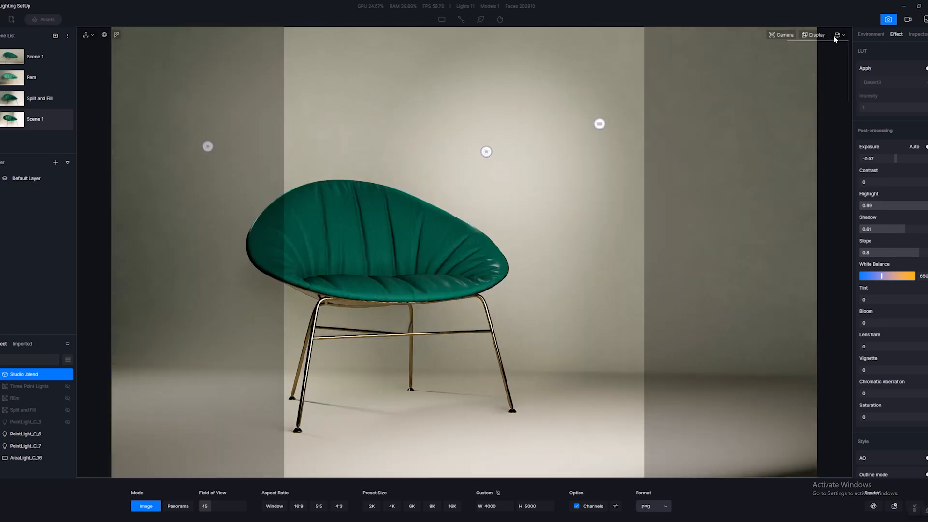
pyautogui.click(840, 35)
pyautogui.moveTo(818, 69); pyautogui.dragTo(807, 70)
pyautogui.press('a')
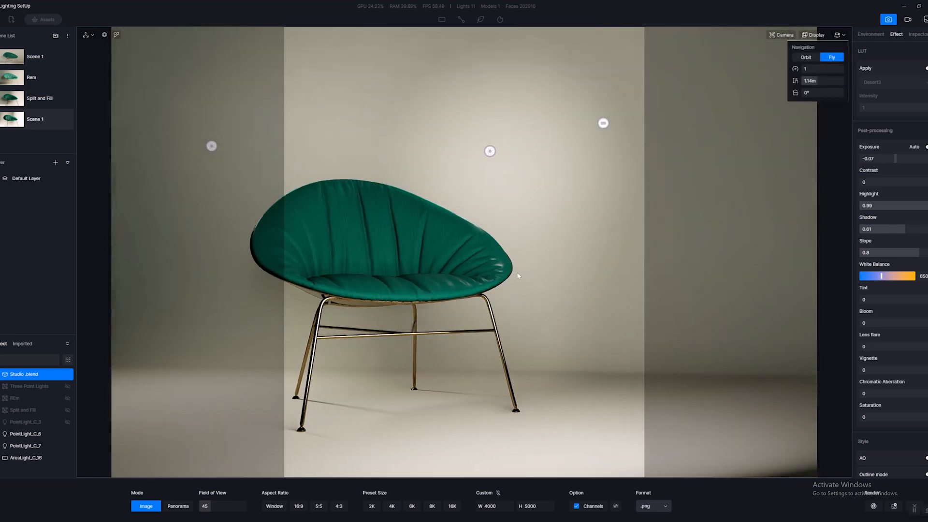
pyautogui.press('a')
pyautogui.press('w')
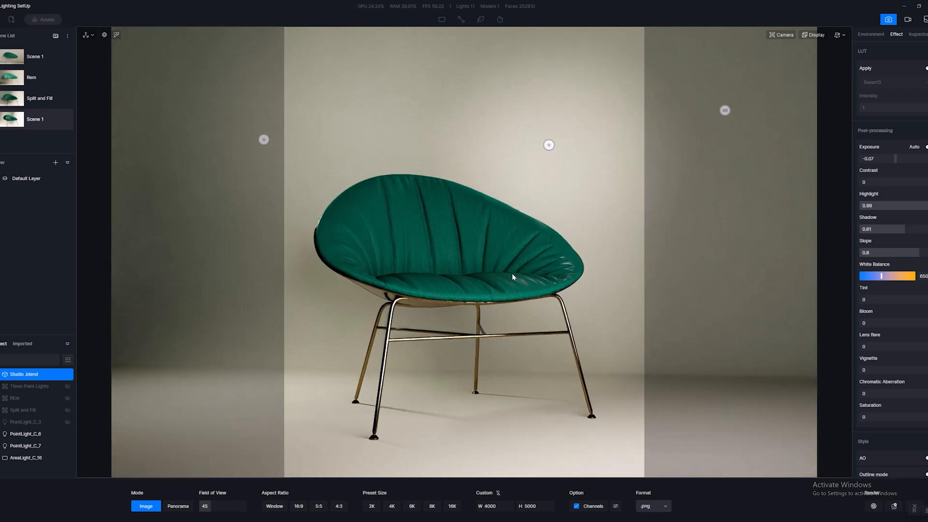
pyautogui.press('a')
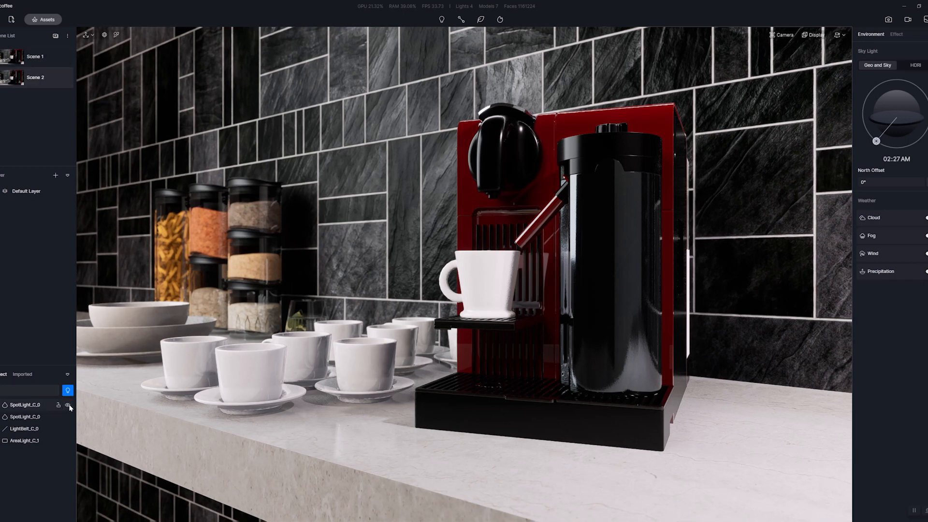
# Hide both spot lights, the strip light and the area light in the coffee machine scene, and switch the sky light to HDRI.
pyautogui.click(68, 405)
pyautogui.click(68, 417)
pyautogui.click(68, 429)
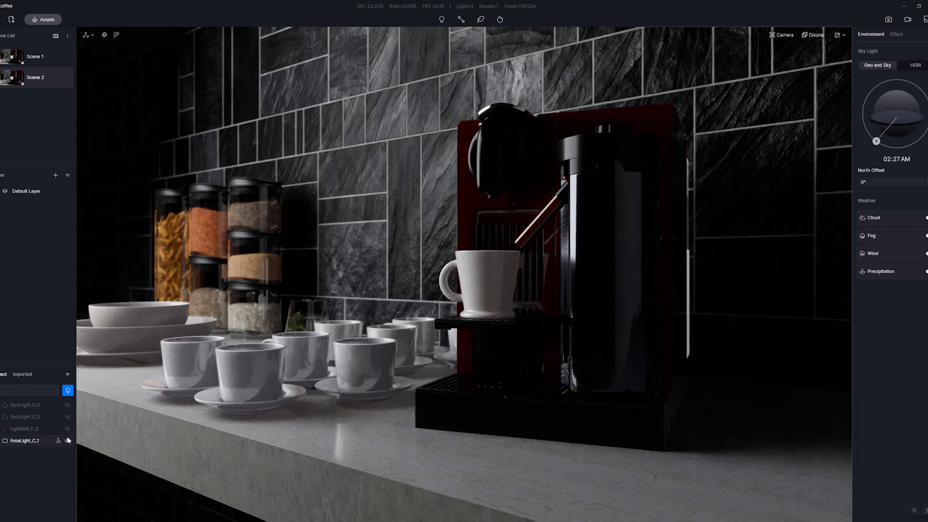
pyautogui.click(68, 440)
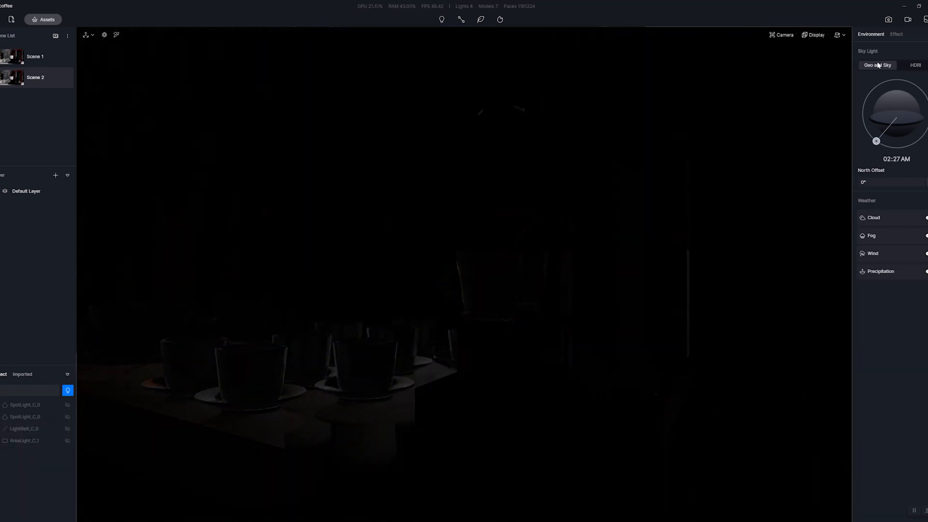
pyautogui.click(917, 66)
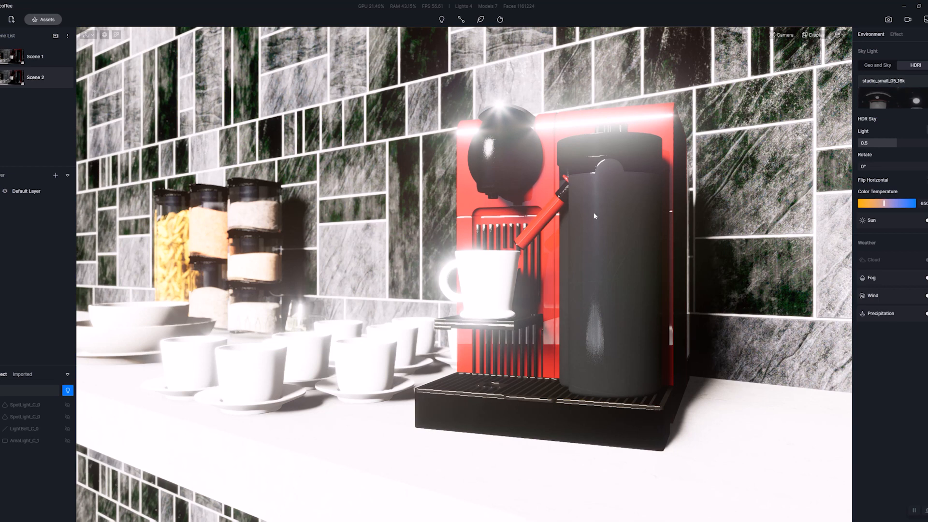
# Group the four hidden lights and show all object types in the object list.
pyautogui.click(43, 405)
pyautogui.keyDown('shift'); pyautogui.click(33, 441); pyautogui.keyUp('shift')
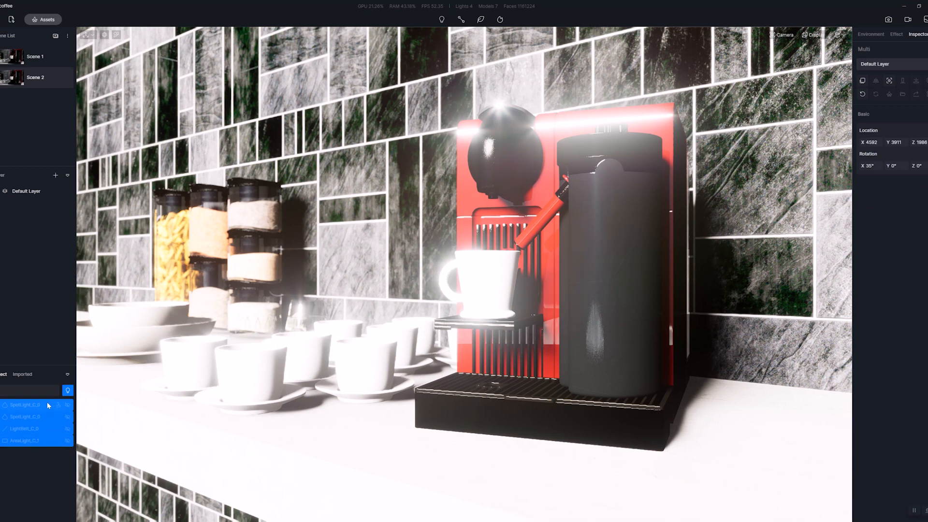
pyautogui.rightClick(48, 405)
pyautogui.click(35, 429)
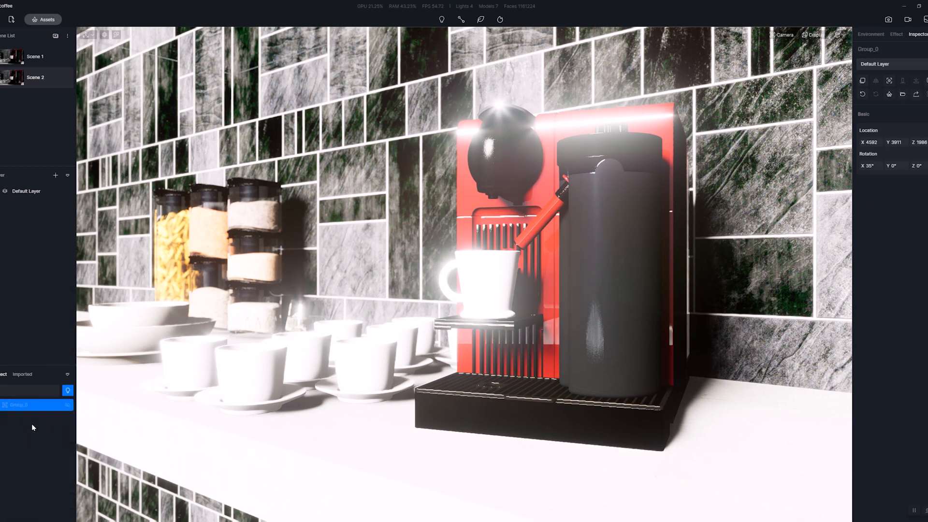
pyautogui.click(67, 391)
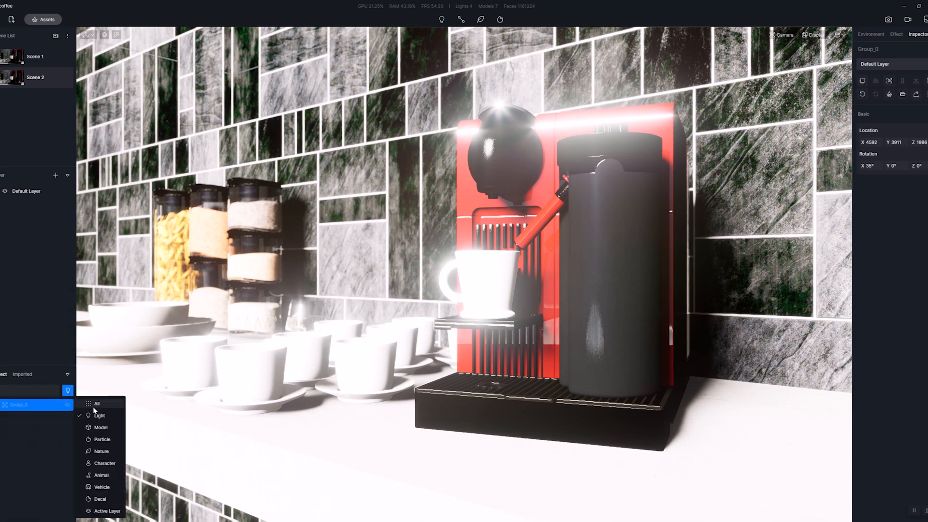
pyautogui.click(102, 410)
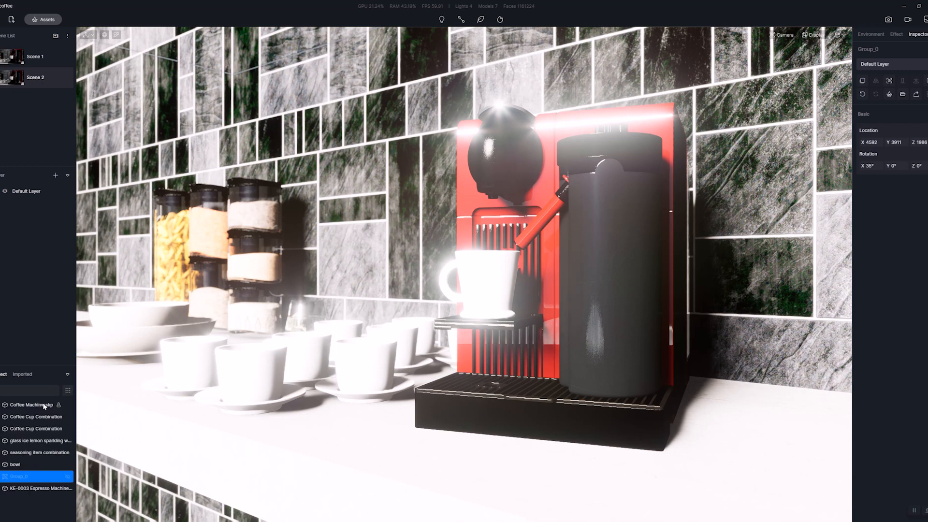
# Set the post-processing exposure to 0 and turn off the camera's depth of field.
pyautogui.click(871, 34)
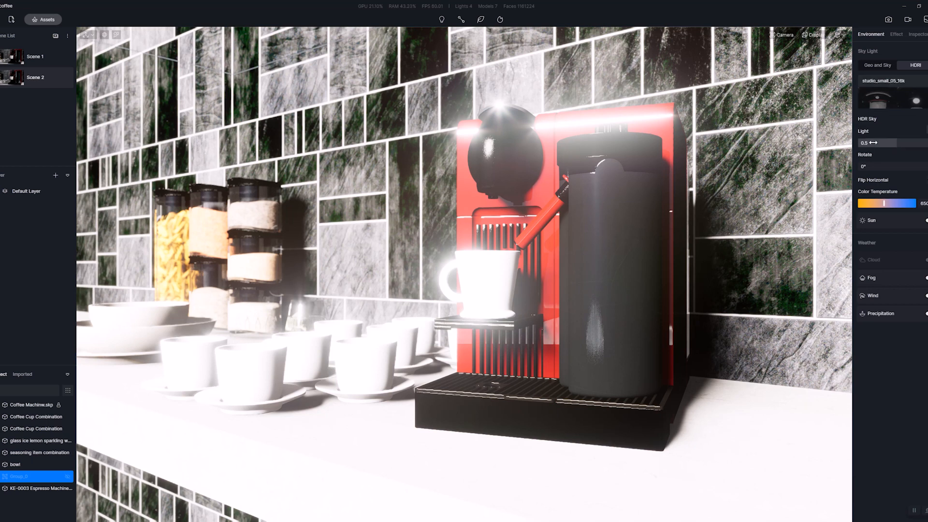
pyautogui.click(897, 35)
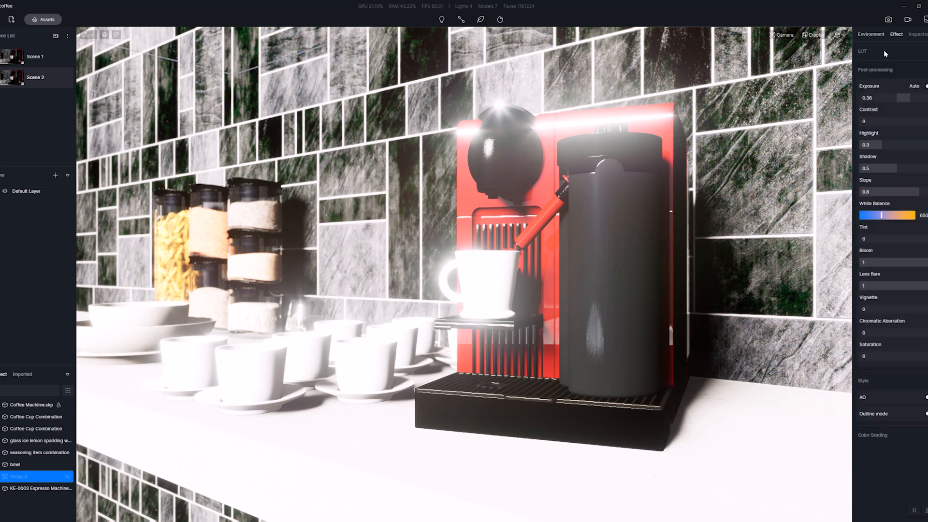
pyautogui.click(908, 100)
pyautogui.write('0')
pyautogui.press('Return')
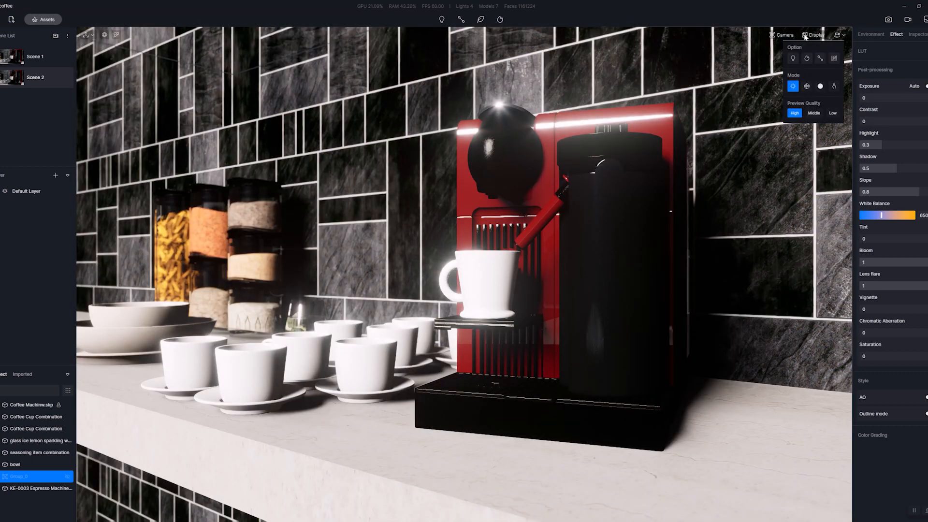
pyautogui.moveTo(785, 36)
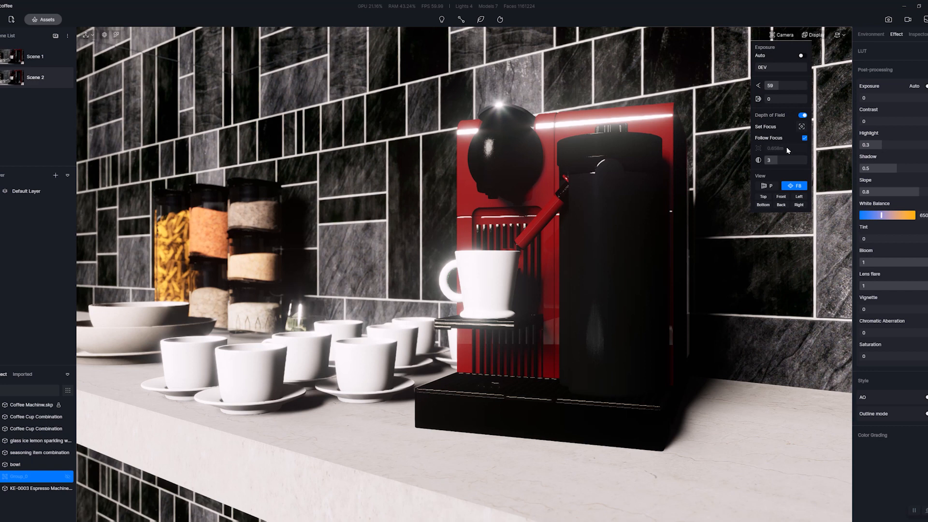
pyautogui.click(803, 116)
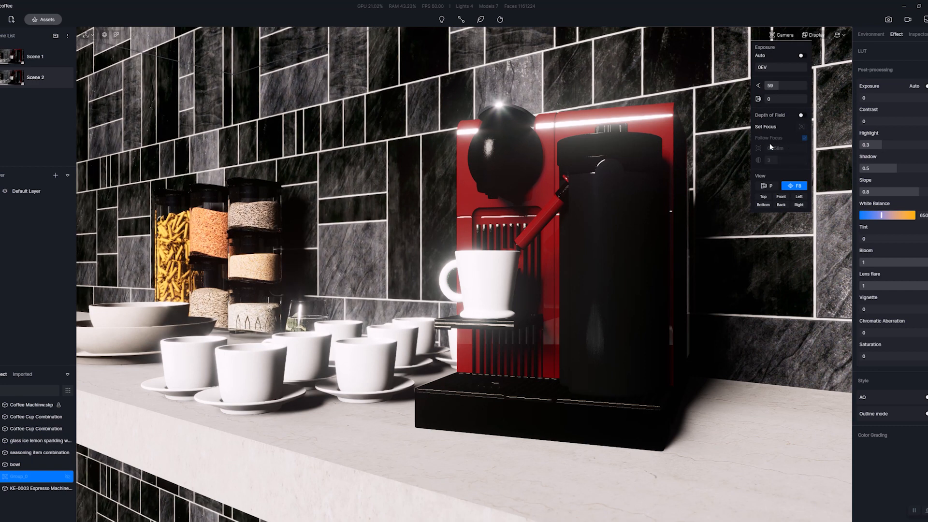
# Keep the HDRI rotation at 0° and turn on its sun with a sunlight intensity of 1.
pyautogui.click(871, 35)
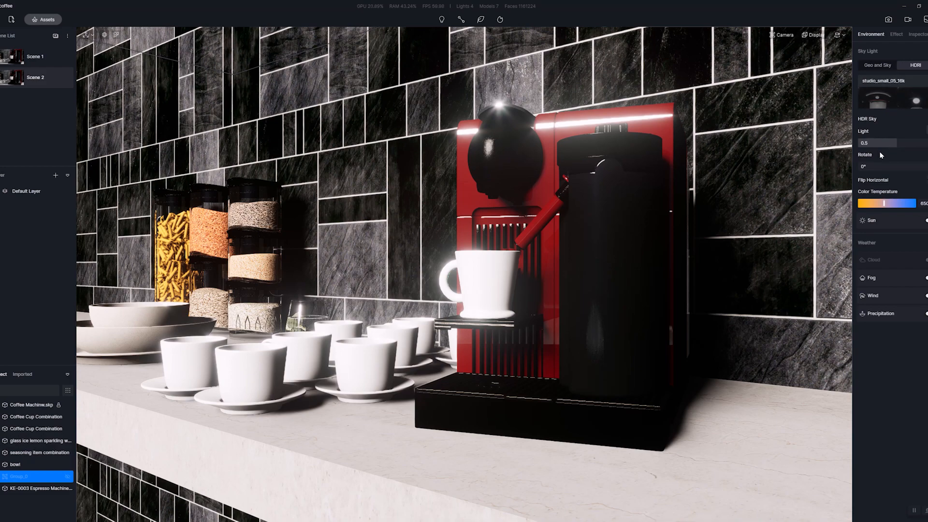
pyautogui.moveTo(869, 166)
pyautogui.mouseDown()
pyautogui.moveTo(918, 164)
pyautogui.moveTo(857, 164)
pyautogui.mouseUp()
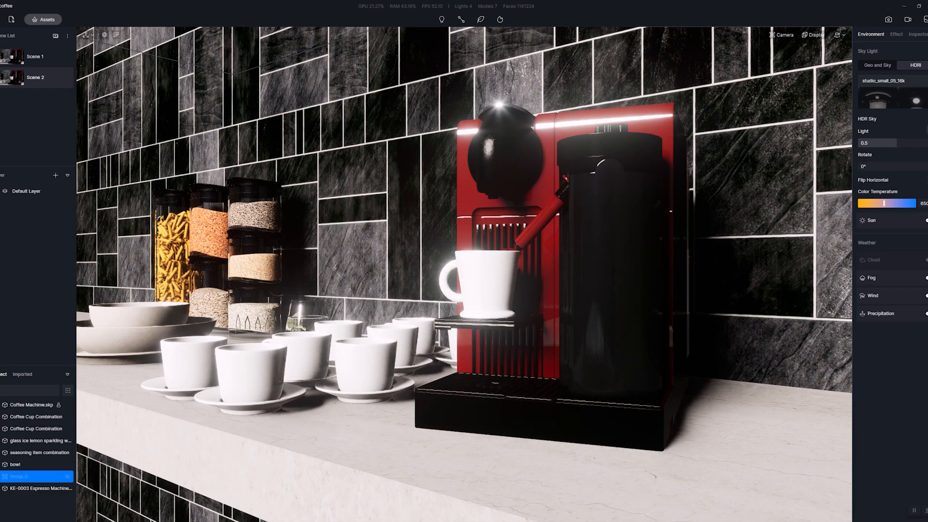
pyautogui.click(926, 220)
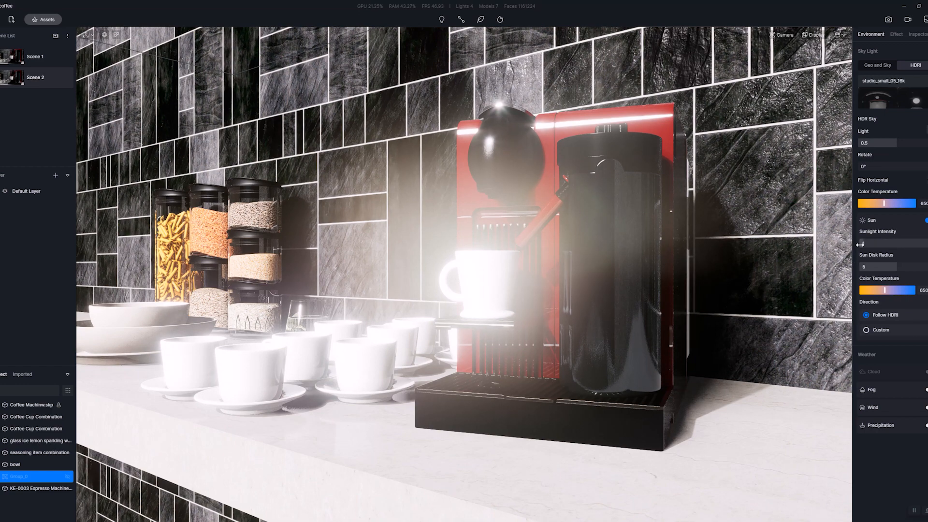
pyautogui.moveTo(879, 244)
pyautogui.mouseDown()
pyautogui.moveTo(895, 247)
pyautogui.moveTo(866, 246)
pyautogui.mouseUp()
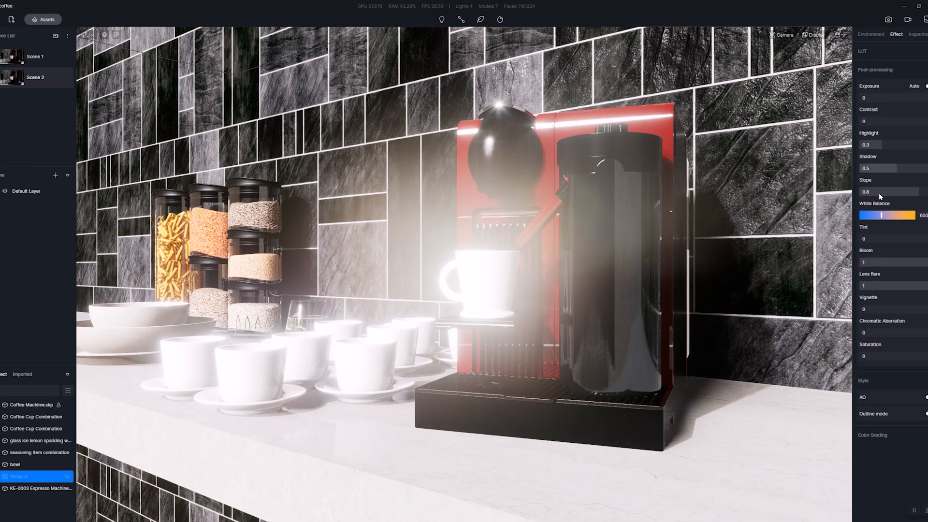
# Set bloom and lens flare to 0, and rotate the HDRI sky to about 1.7°.
pyautogui.moveTo(916, 263); pyautogui.dragTo(855, 264)
pyautogui.moveTo(913, 282); pyautogui.dragTo(856, 285)
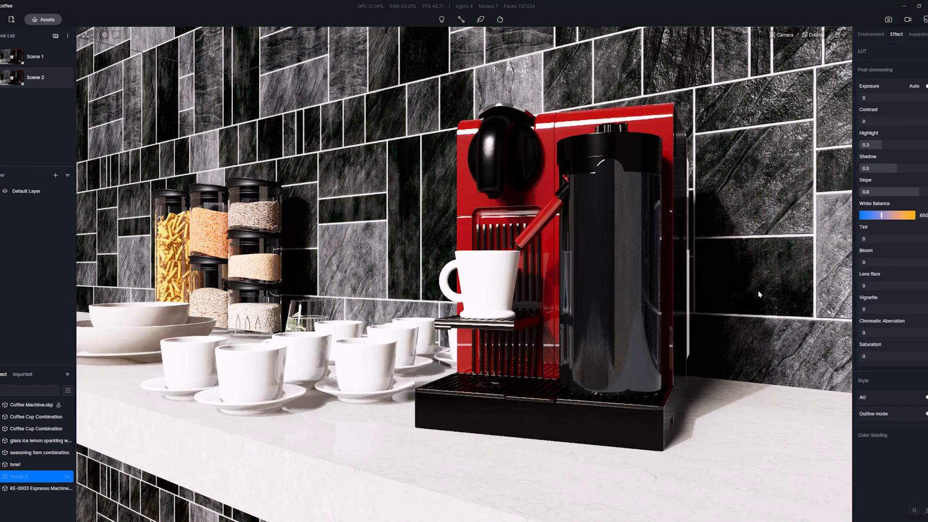
pyautogui.click(872, 34)
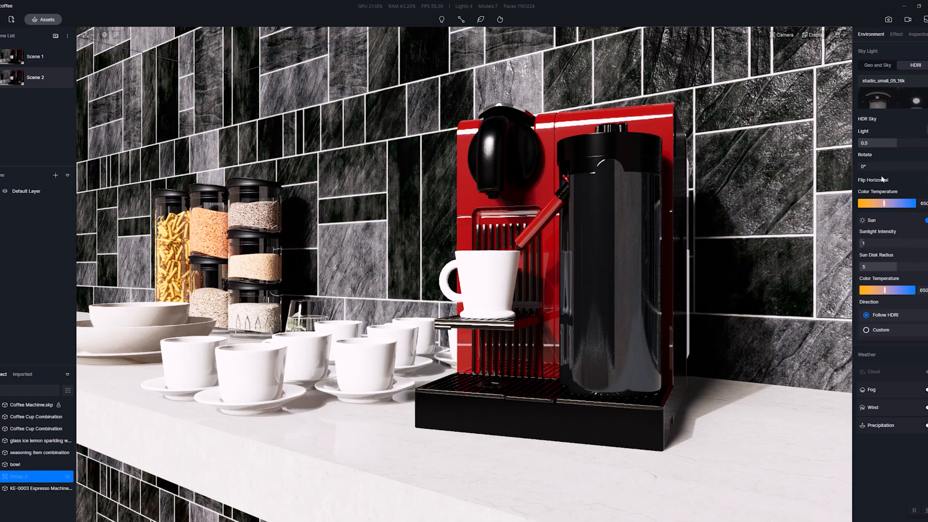
pyautogui.moveTo(865, 167); pyautogui.dragTo(815, 195)
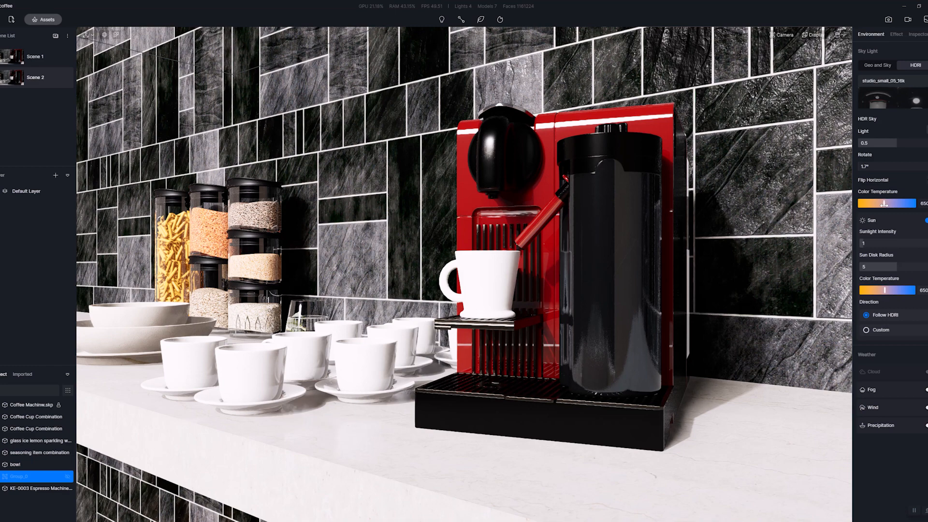
# Set the HDRI sky to its coolest color temperature and the sun to a slightly warmer tone, intensity 1.1 and disk radius 0.8.
pyautogui.moveTo(884, 204); pyautogui.dragTo(898, 206)
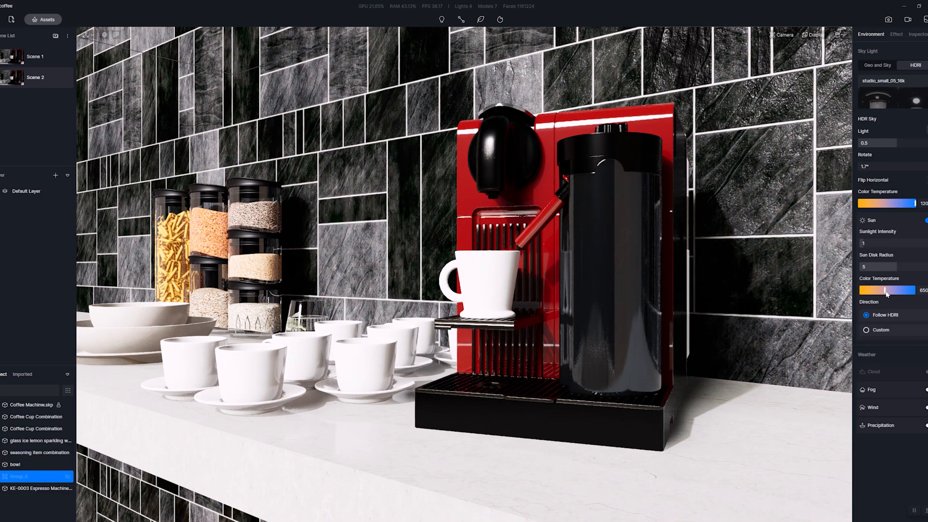
pyautogui.moveTo(887, 294)
pyautogui.mouseDown()
pyautogui.moveTo(873, 292)
pyautogui.moveTo(882, 290)
pyautogui.mouseUp()
pyautogui.moveTo(863, 245)
pyautogui.mouseDown()
pyautogui.moveTo(873, 251)
pyautogui.moveTo(865, 254)
pyautogui.mouseUp()
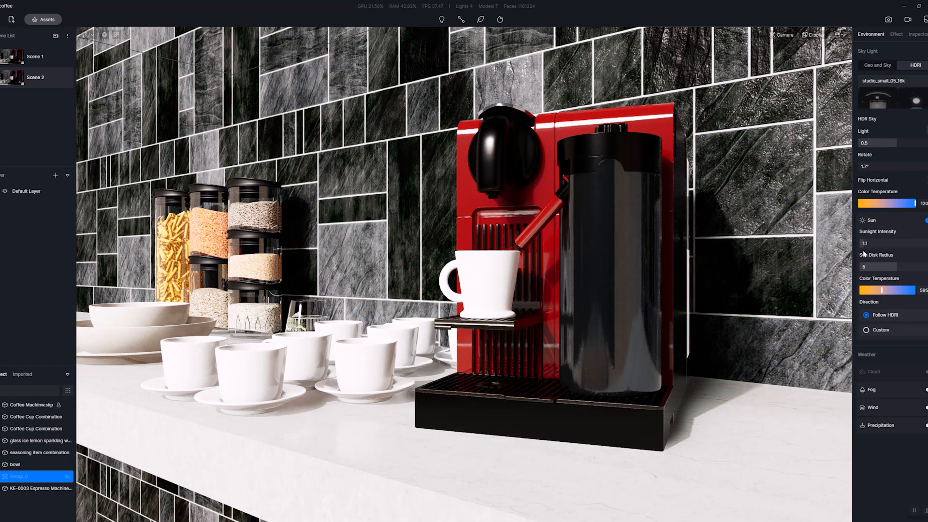
pyautogui.moveTo(889, 268); pyautogui.dragTo(866, 270)
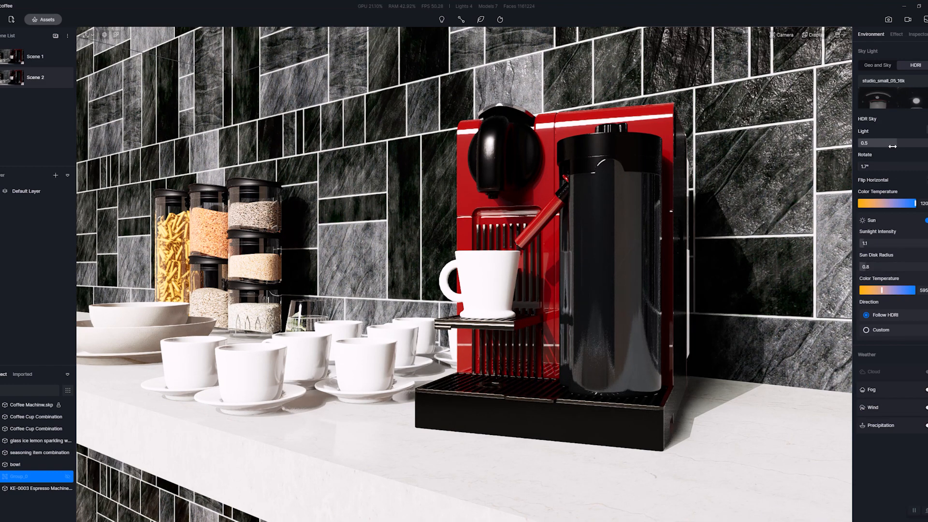
# Lower the HDR sky light to 0, split it into separate skylight and background values, and set the skylight to 0.24.
pyautogui.moveTo(895, 146); pyautogui.dragTo(856, 147)
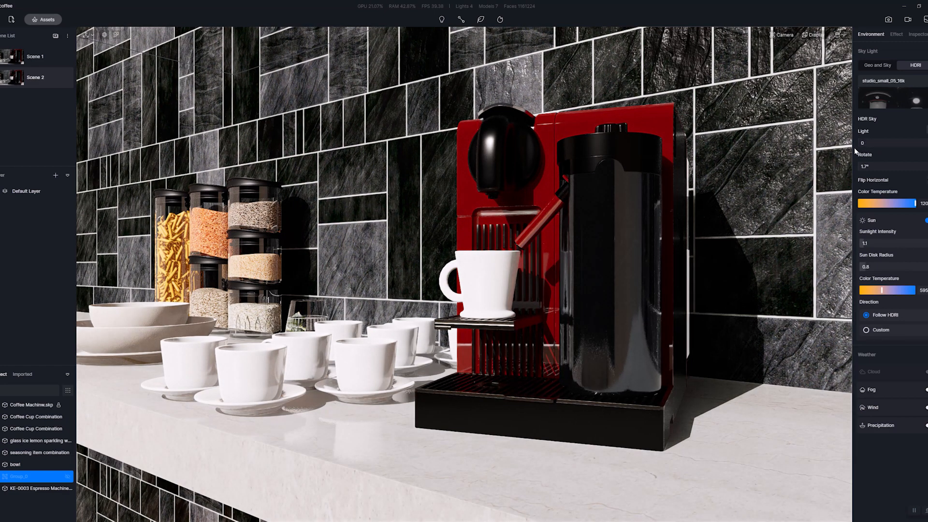
pyautogui.click(927, 130)
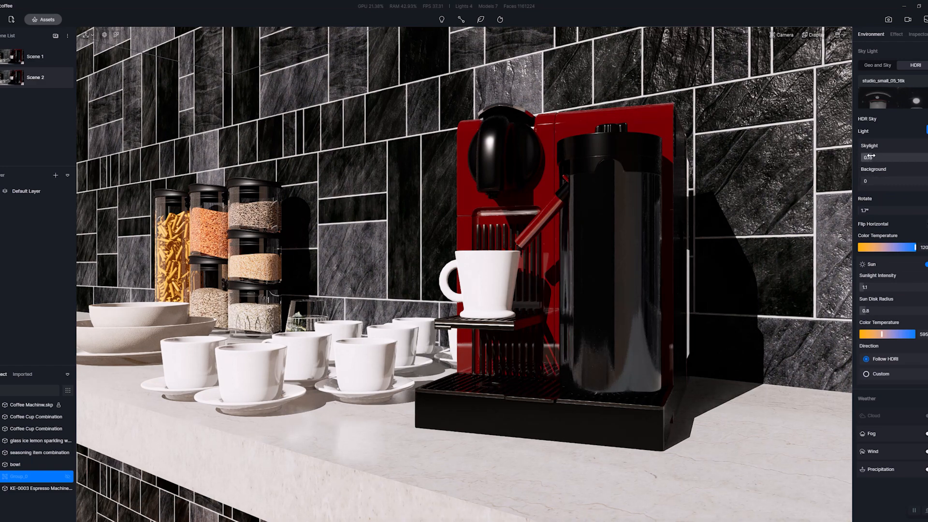
pyautogui.moveTo(863, 156)
pyautogui.mouseDown()
pyautogui.moveTo(875, 161)
pyautogui.moveTo(850, 163)
pyautogui.mouseUp()
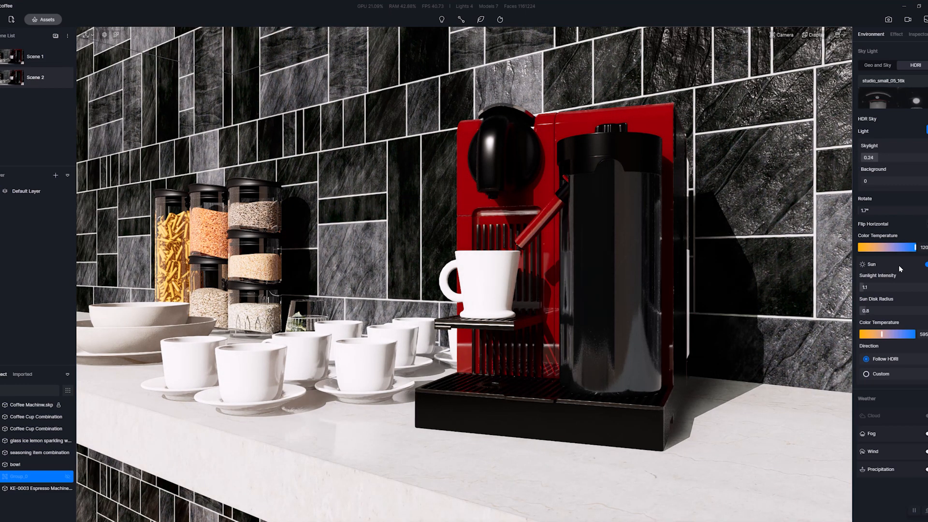
# Turn off the HDRI sun, raise the skylight to 1 and reset the sky rotation to 0°.
pyautogui.click(926, 264)
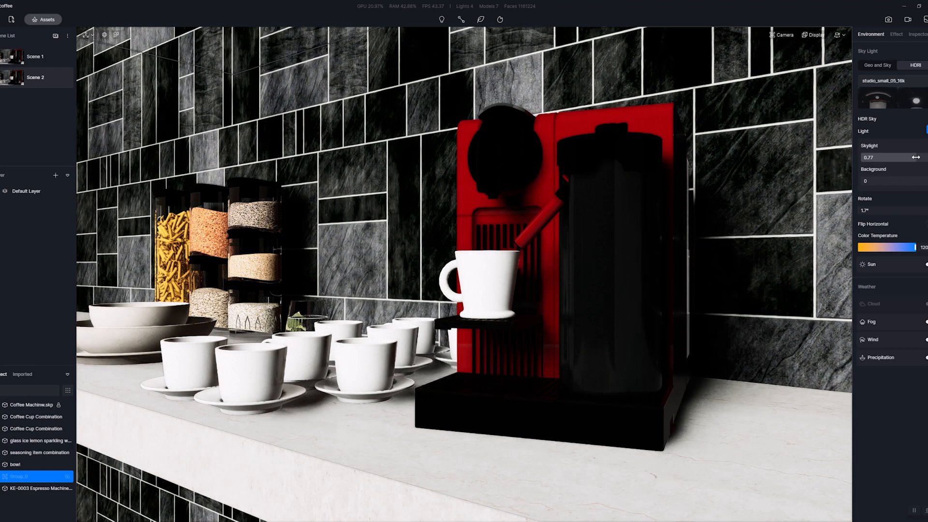
pyautogui.moveTo(892, 157); pyautogui.dragTo(927, 169)
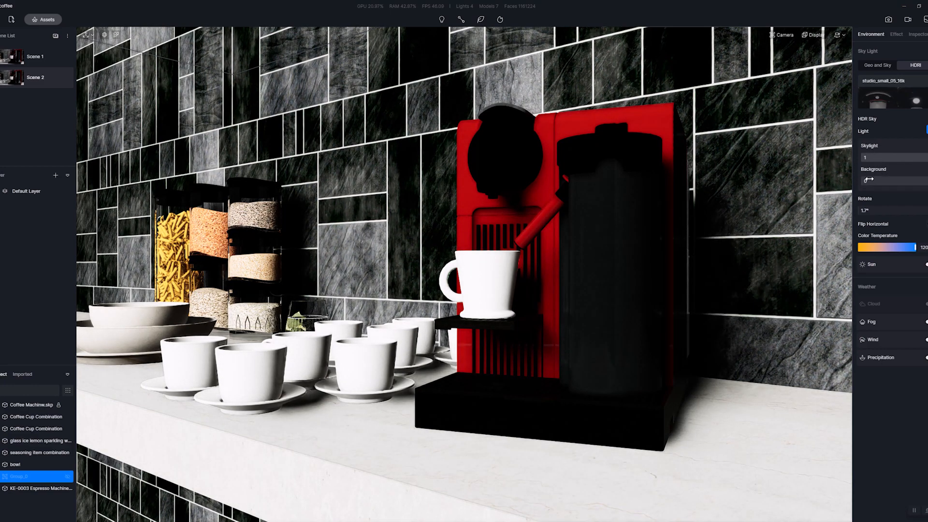
pyautogui.moveTo(866, 213); pyautogui.dragTo(835, 213)
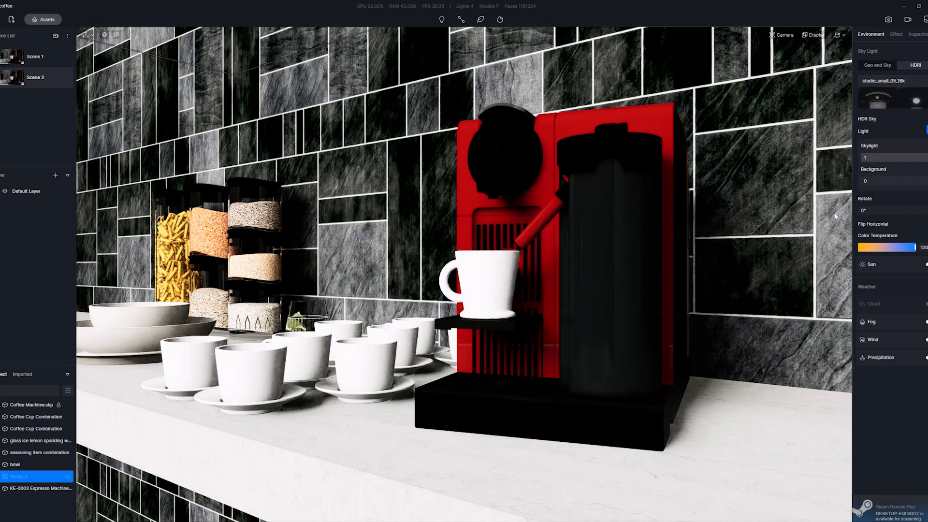
# Try the HDRI at 230.2° rotation with its sun on at intensity 12.1, and return the rotation to 0°.
pyautogui.moveTo(835, 216); pyautogui.dragTo(908, 213)
pyautogui.click(927, 264)
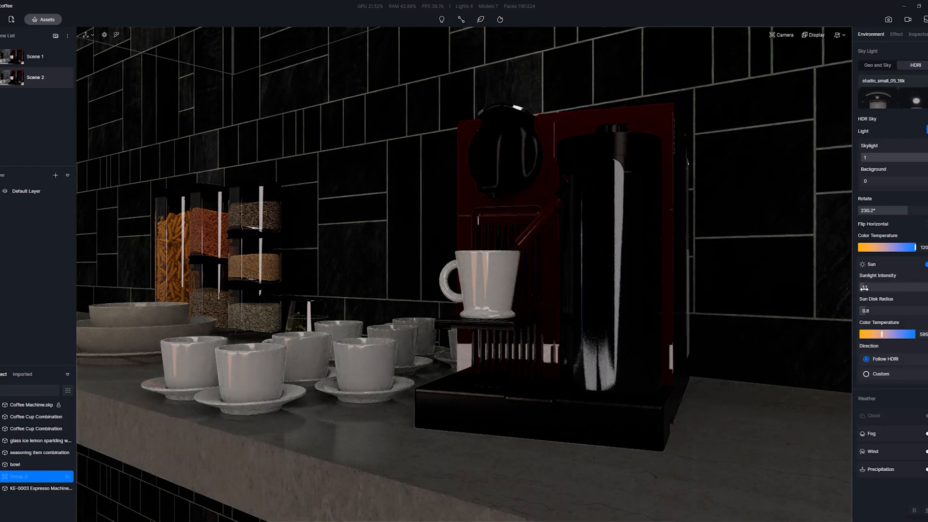
pyautogui.moveTo(867, 288); pyautogui.dragTo(904, 291)
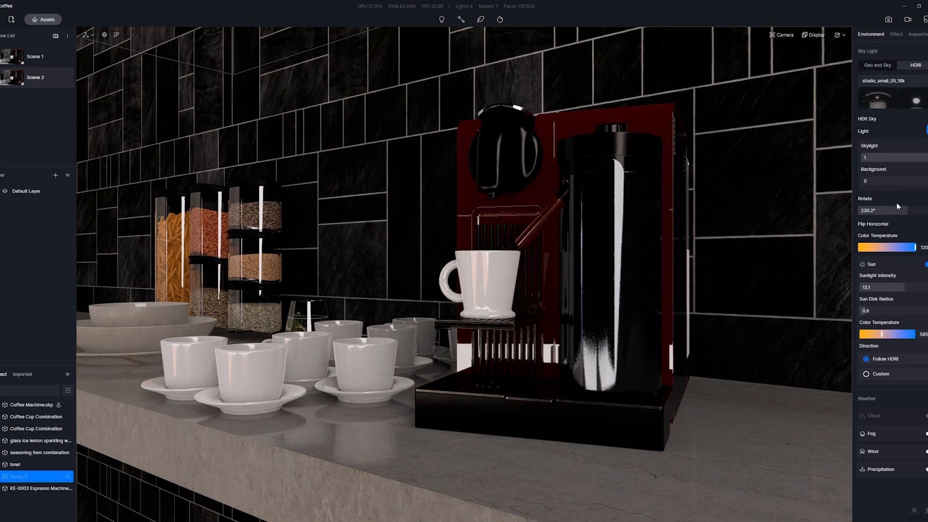
pyautogui.moveTo(903, 211); pyautogui.dragTo(857, 216)
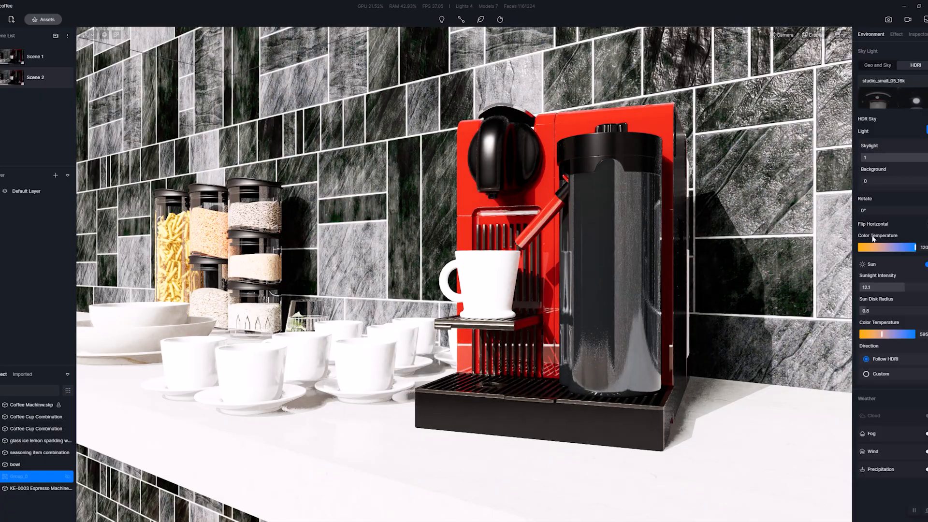
# Lower the HDRI sunlight intensity to 0.
pyautogui.scroll(-10, 543, 303)
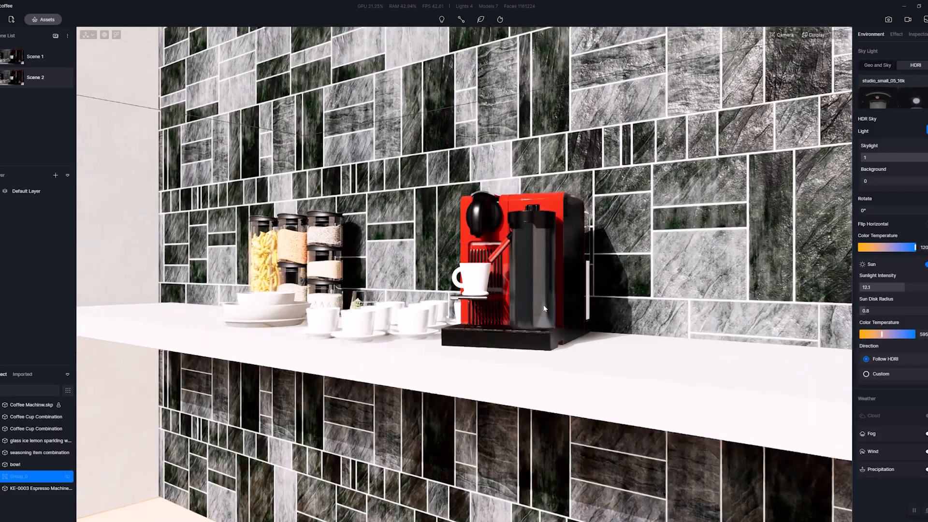
pyautogui.scroll(-15, 544, 306)
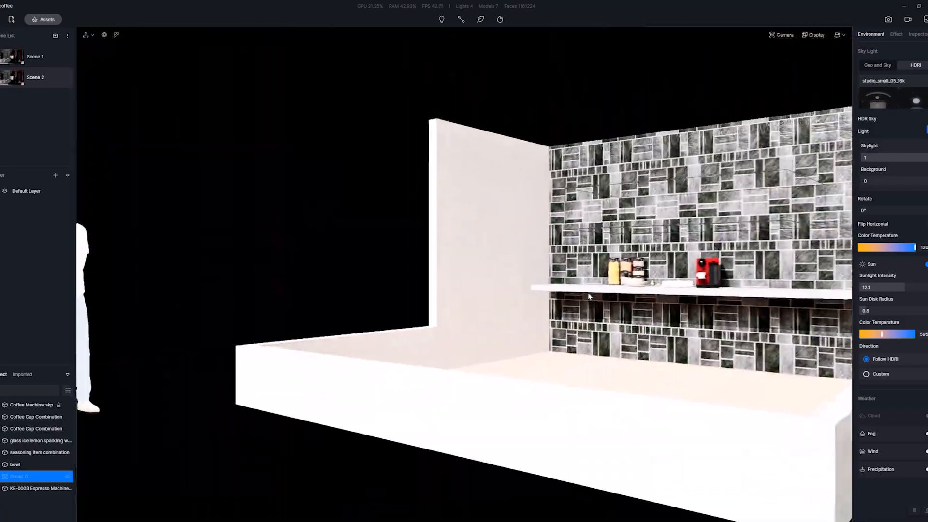
pyautogui.moveTo(627, 289); pyautogui.dragTo(677, 285, button='right')
pyautogui.scroll(6, 700, 300)
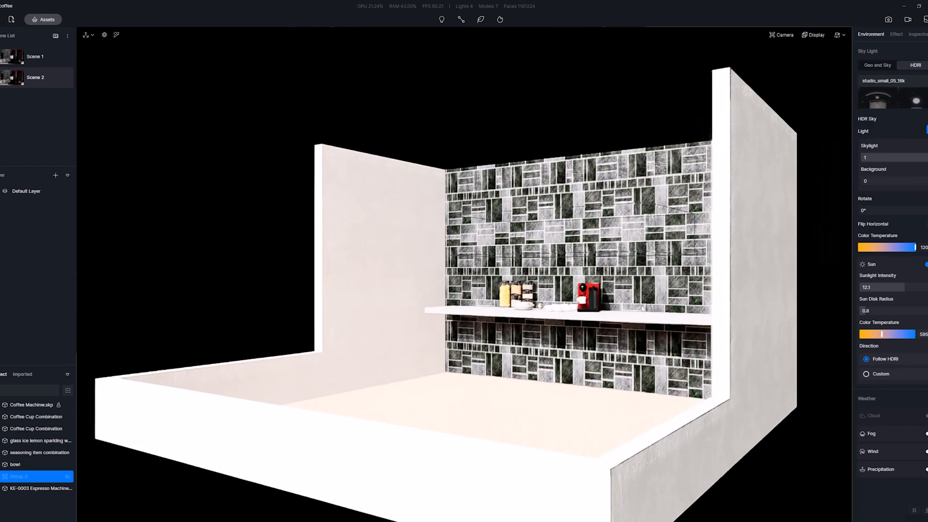
pyautogui.scroll(8, 700, 300)
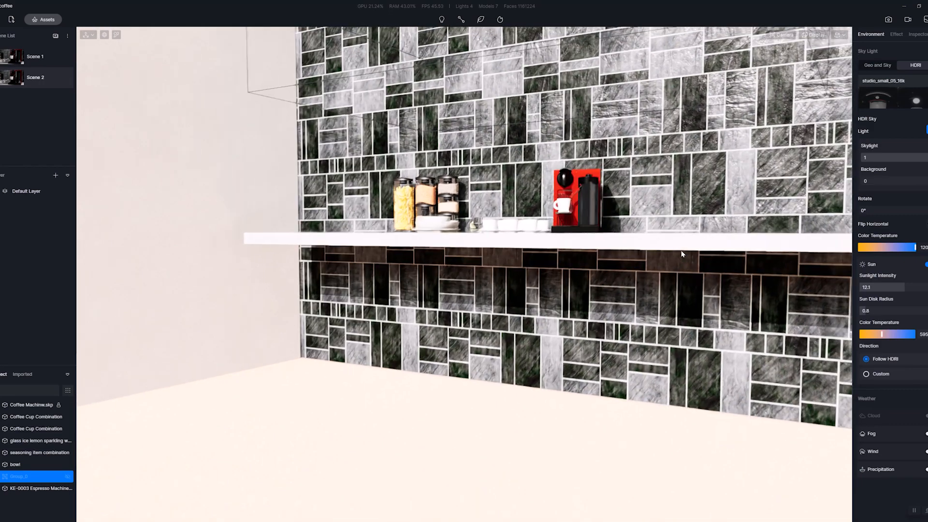
pyautogui.scroll(8, 760, 282)
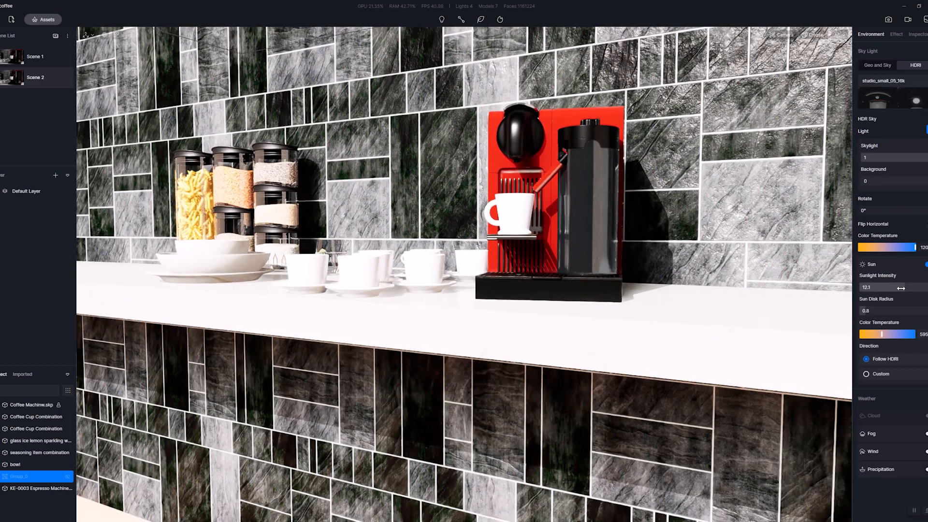
pyautogui.moveTo(901, 289); pyautogui.dragTo(854, 293)
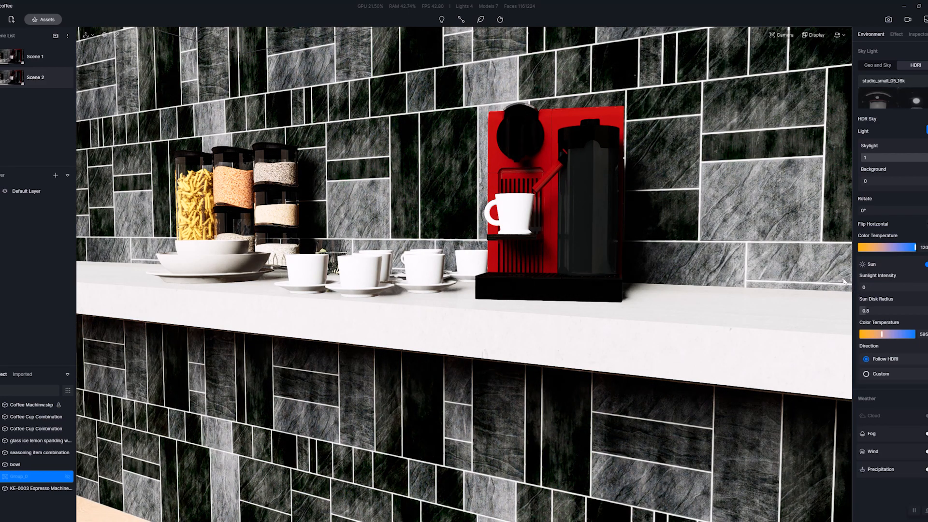
pyautogui.moveTo(681, 304); pyautogui.dragTo(659, 300, button='right')
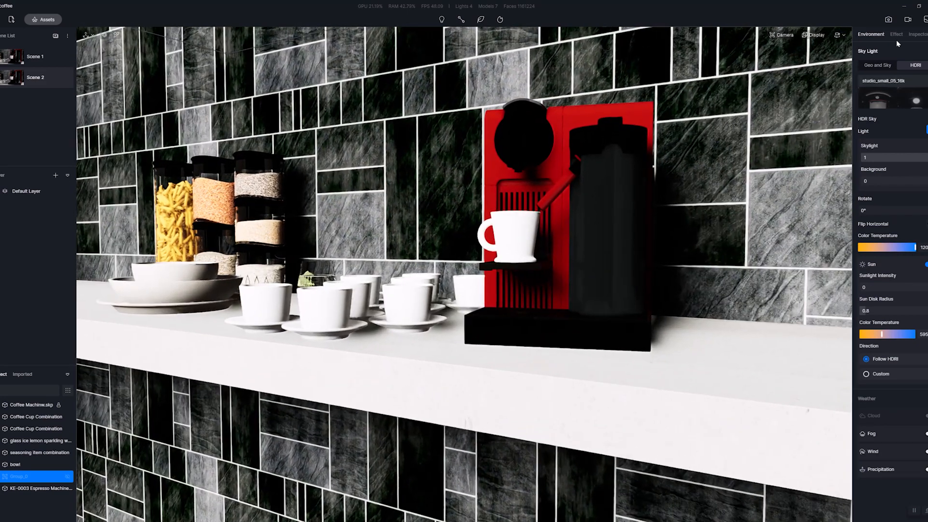
# Set the post-processing exposure to 0.11 and the highlight to 0.81.
pyautogui.click(898, 34)
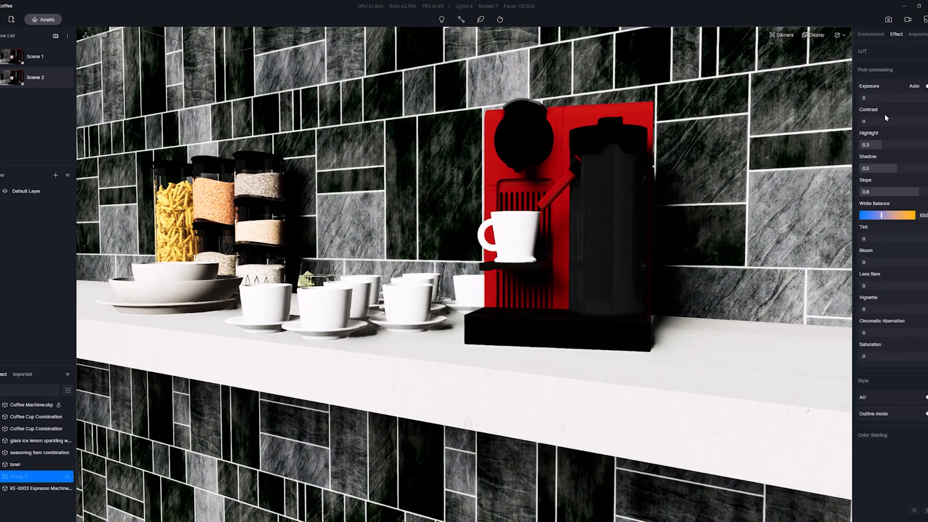
pyautogui.moveTo(918, 98)
pyautogui.mouseDown()
pyautogui.moveTo(864, 97)
pyautogui.moveTo(900, 98)
pyautogui.mouseUp()
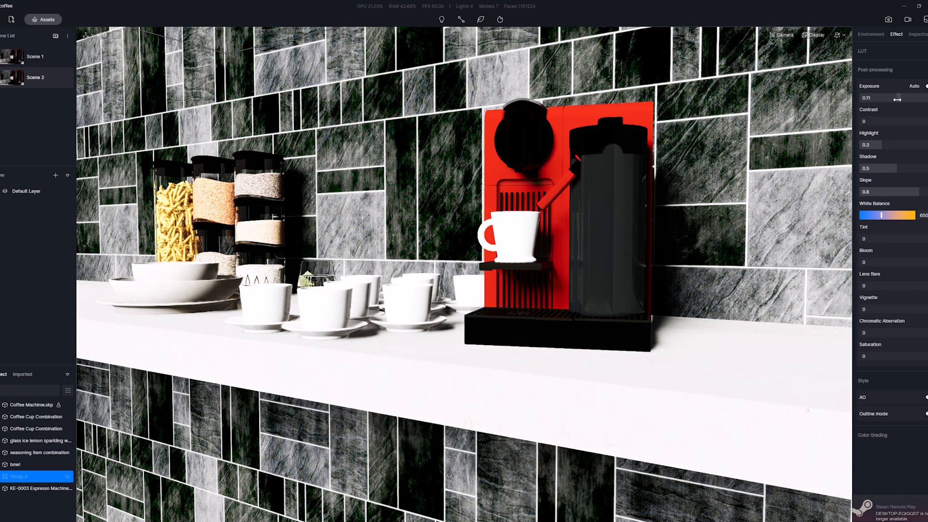
pyautogui.moveTo(881, 145); pyautogui.dragTo(920, 146)
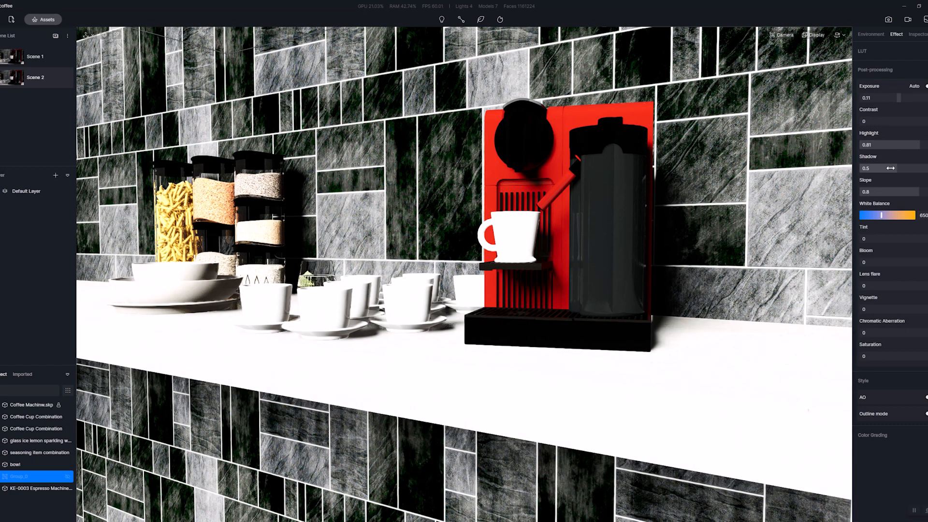
# Replace the studio HDRI with the custom frozen_lake_4k map and turn off its sun.
pyautogui.click(883, 34)
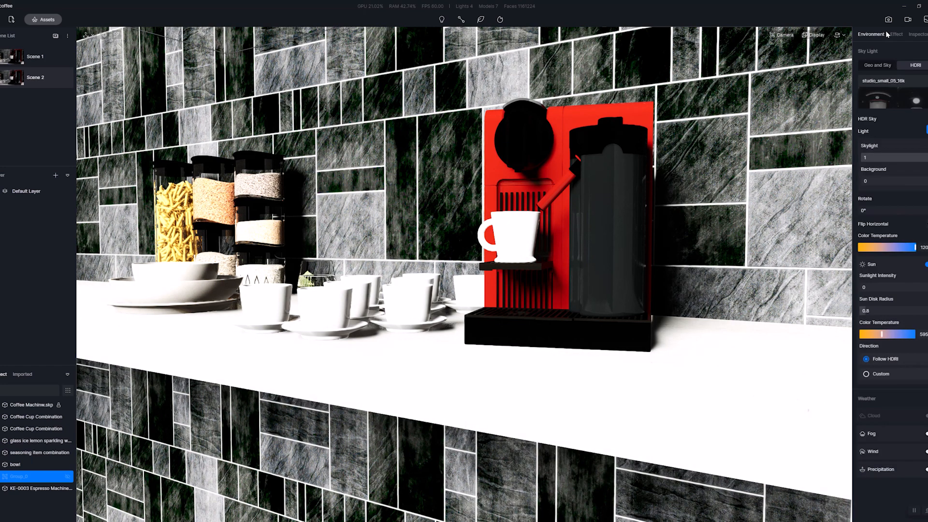
pyautogui.click(895, 98)
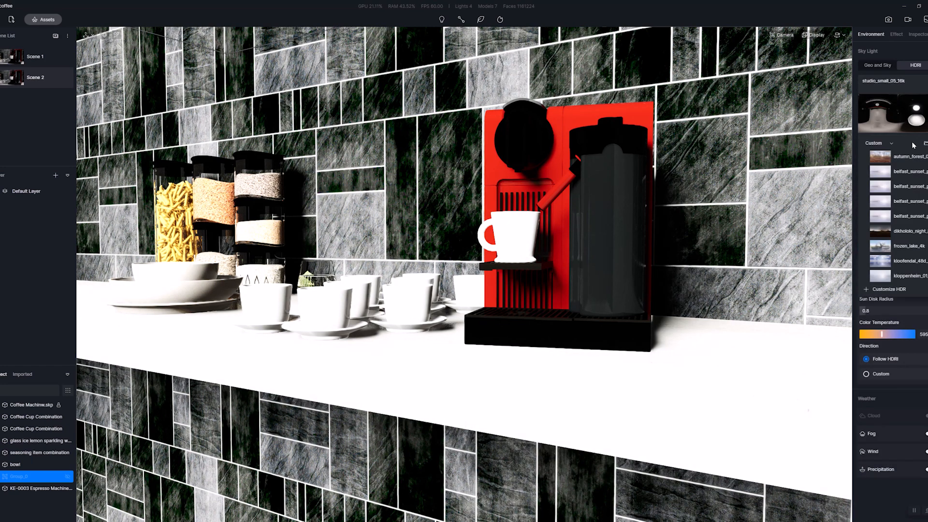
pyautogui.click(882, 247)
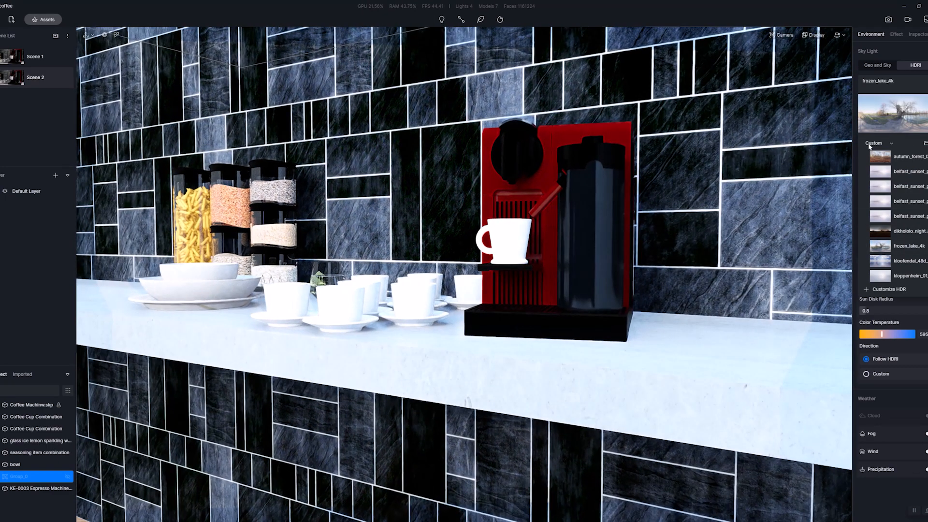
pyautogui.scroll(3, 618, 239)
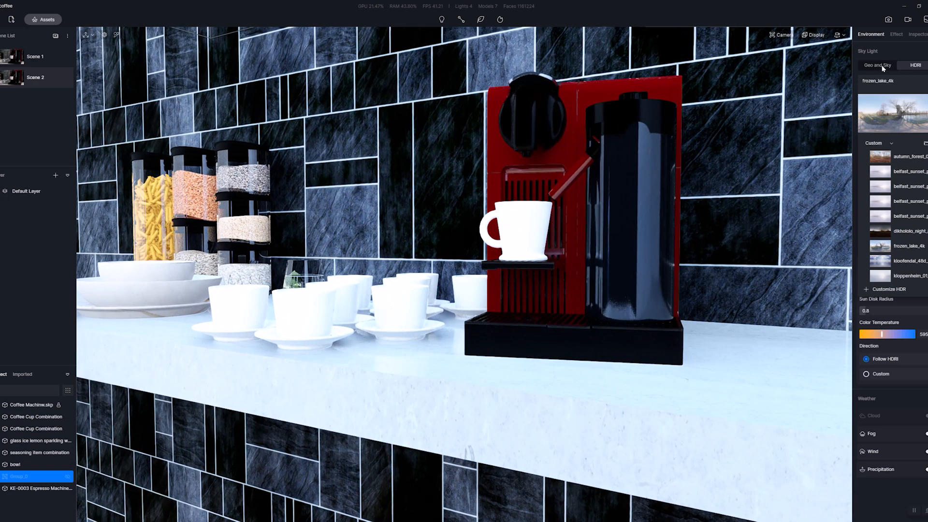
pyautogui.click(908, 84)
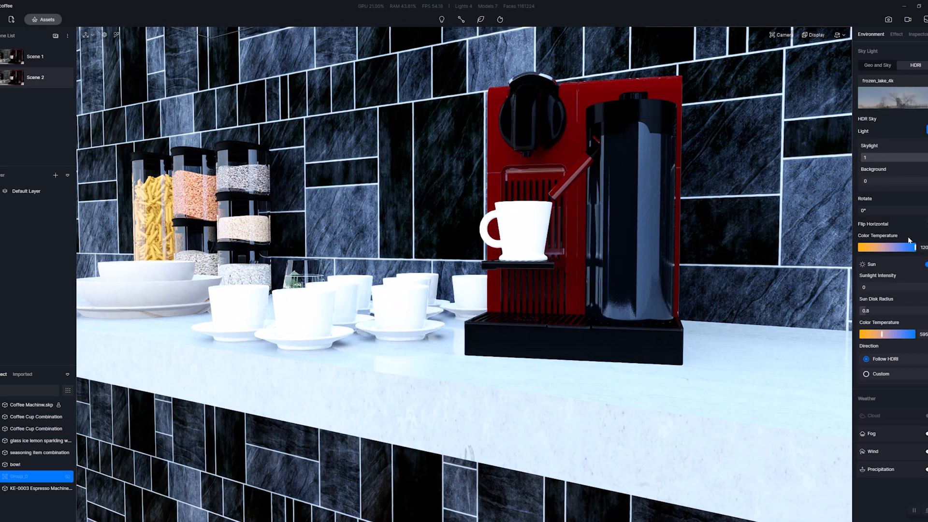
pyautogui.click(926, 264)
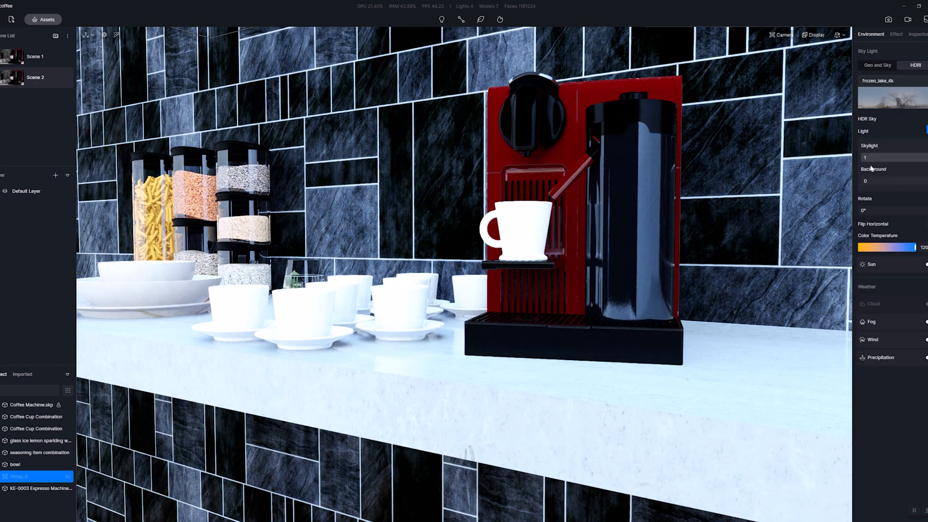
# Set the post-processing highlight to 0.44 and the shadow to 0.38.
pyautogui.scroll(-3, 688, 215)
pyautogui.scroll(4, 697, 212)
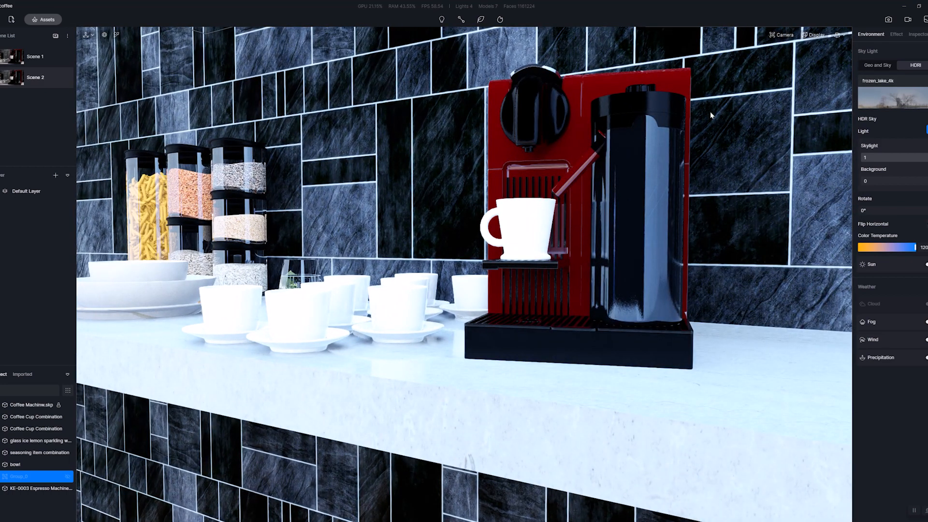
pyautogui.scroll(-10, 507, 160)
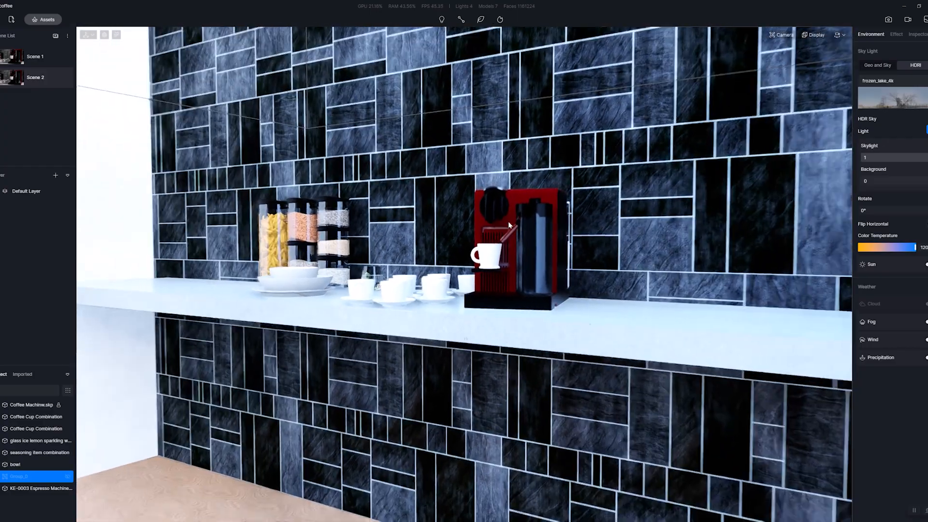
pyautogui.scroll(10, 509, 225)
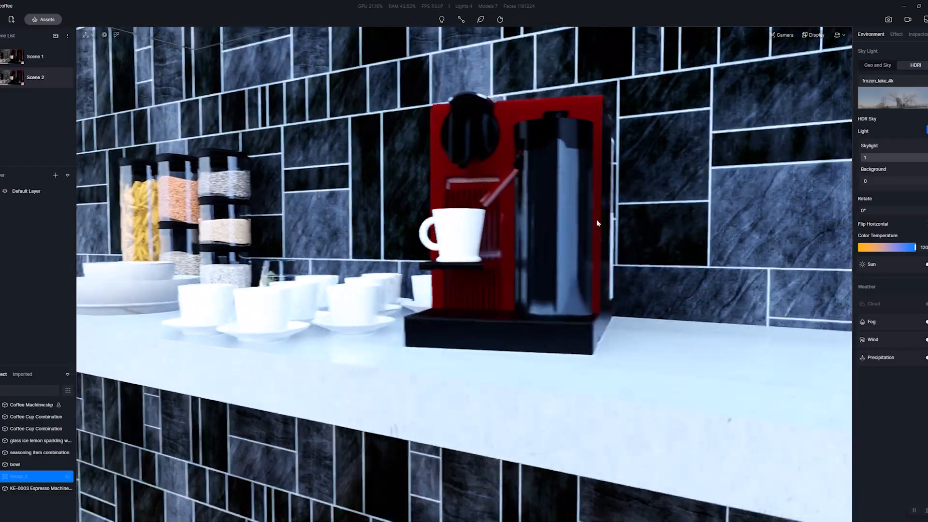
pyautogui.scroll(5, 597, 219)
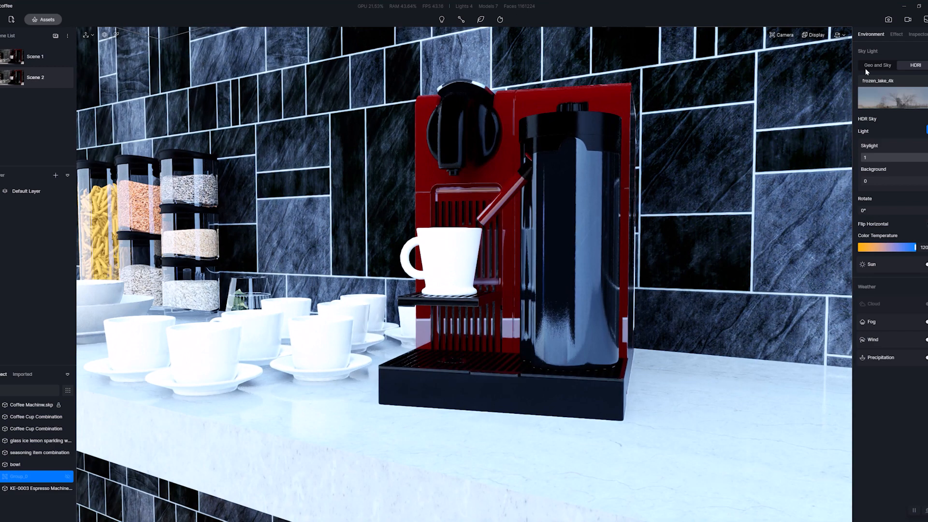
pyautogui.click(895, 35)
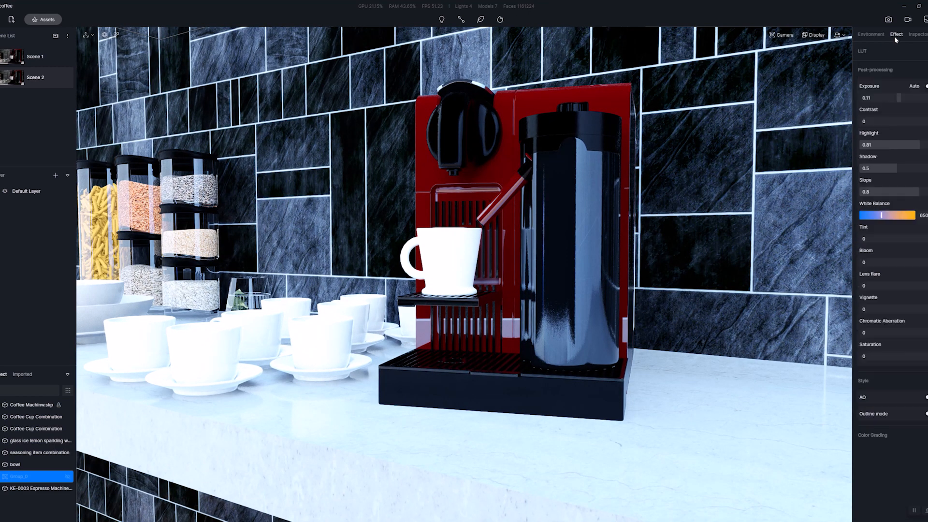
pyautogui.moveTo(912, 145); pyautogui.dragTo(887, 172)
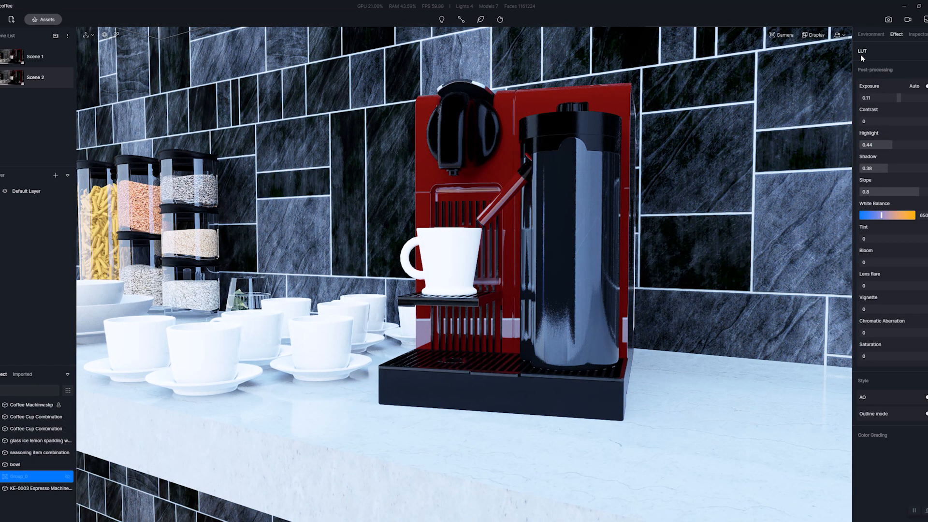
pyautogui.click(866, 35)
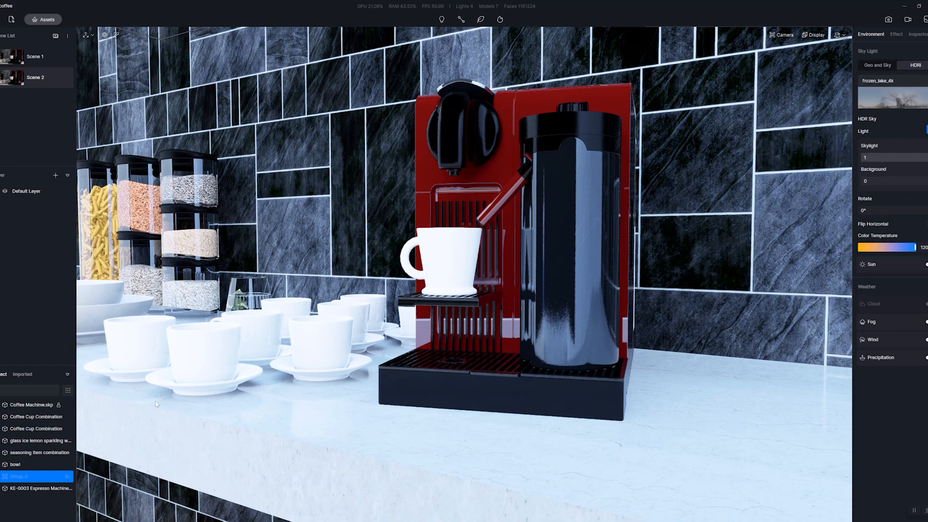
# Replace the frozen lake HDRI with the custom studio_small_05_16k HDR file from the Downloads folder.
pyautogui.click(870, 103)
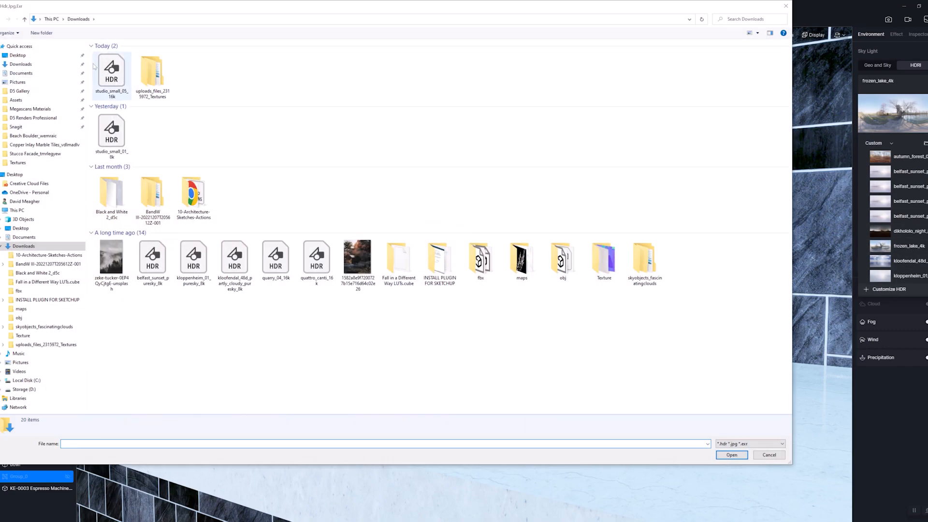
pyautogui.doubleClick(111, 72)
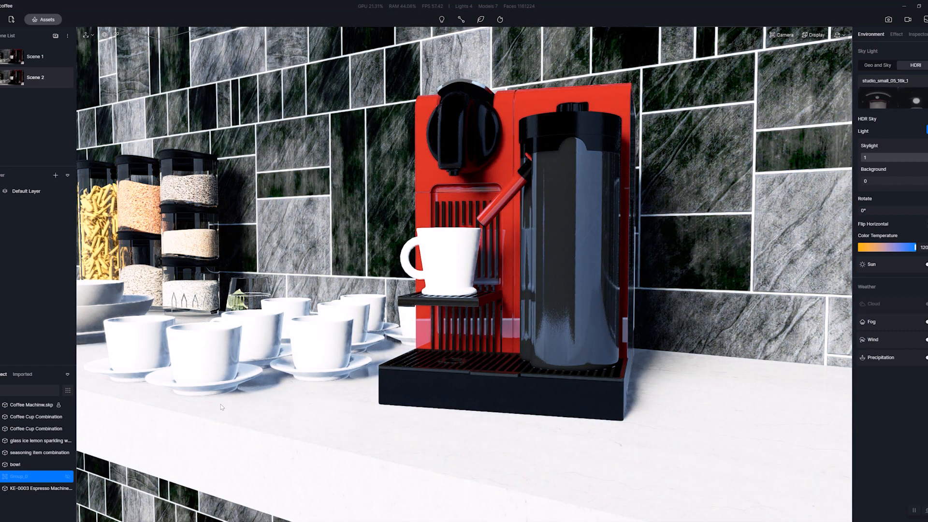
# Filter the object list to lights, unhide the lights in Group_0, and select its light belt.
pyautogui.click(69, 391)
pyautogui.click(100, 416)
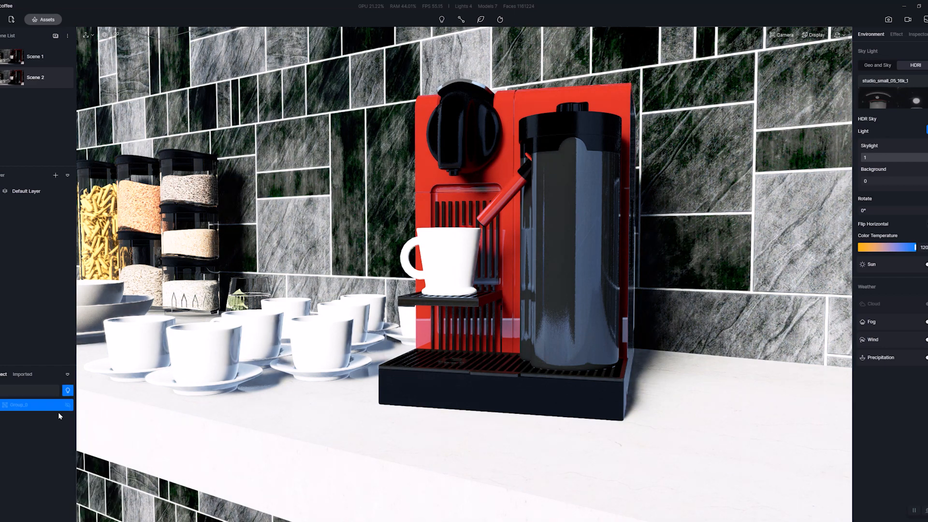
pyautogui.click(10, 409)
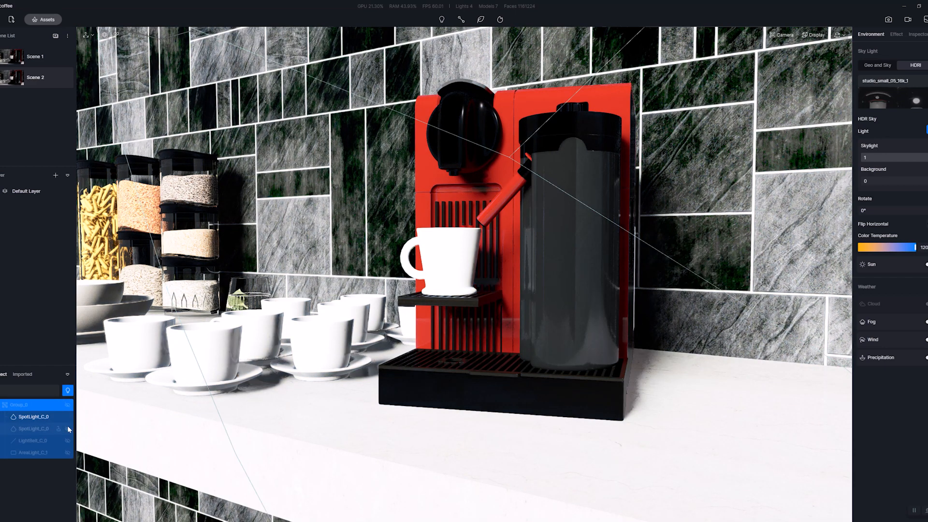
pyautogui.click(65, 441)
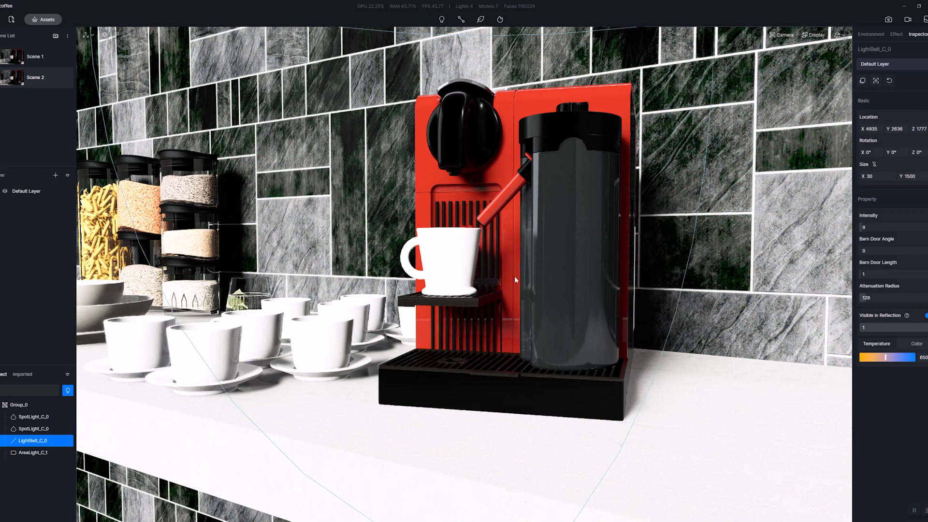
pyautogui.scroll(-2, 514, 277)
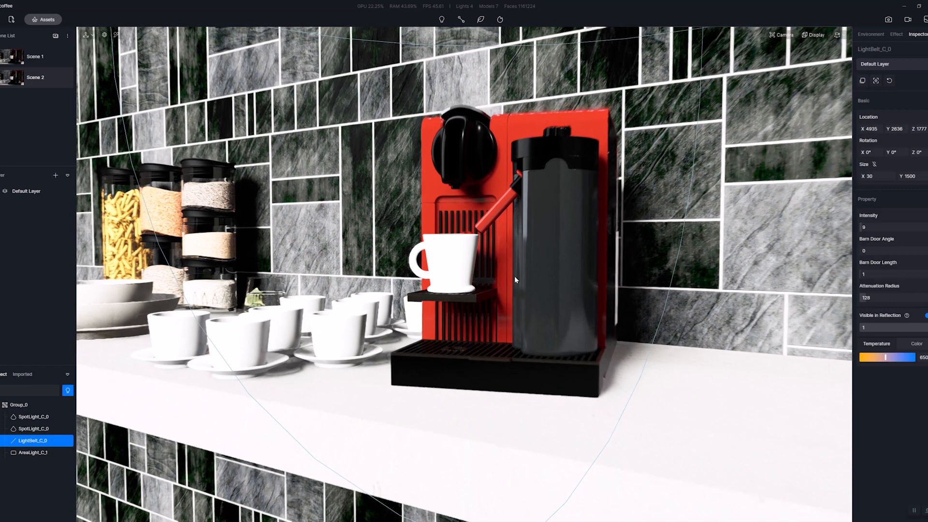
# Switch the environment's sky light to Geo and Sky and move the sun to about 01:59 PM.
pyautogui.click(871, 34)
pyautogui.click(889, 129)
pyautogui.moveTo(889, 129); pyautogui.dragTo(914, 84)
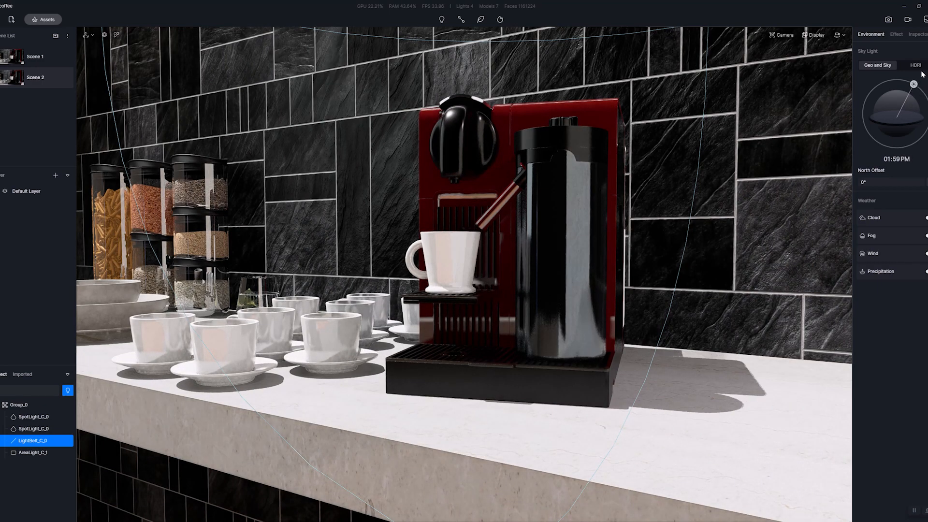